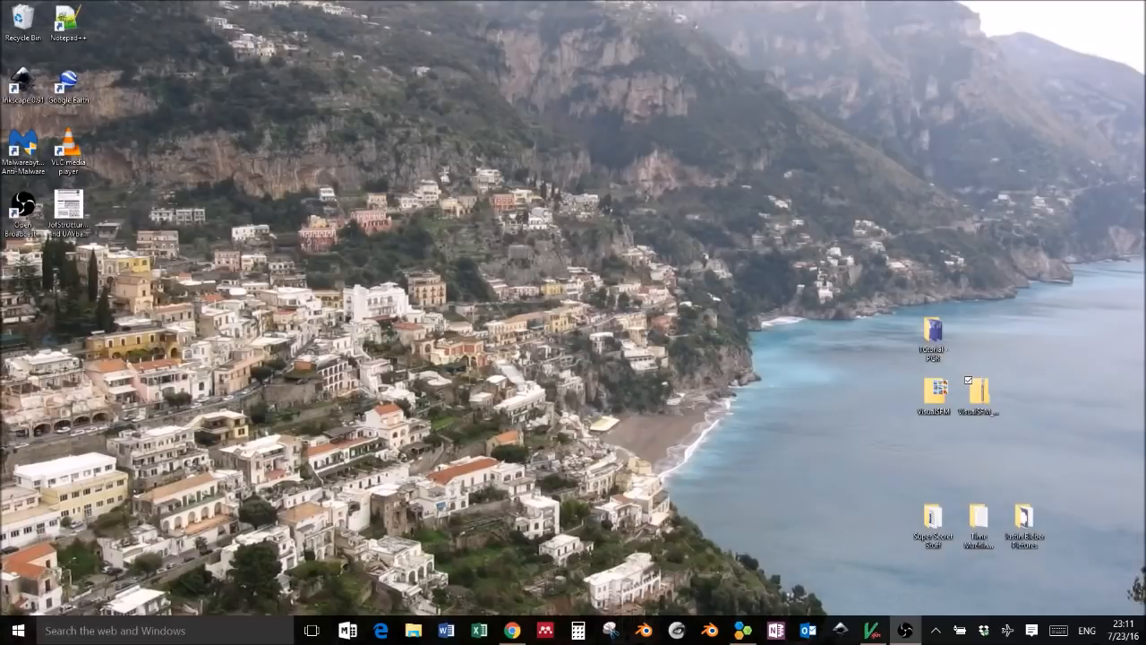
- View the Journal of Structural Geology review article on ground-based and UAV-based photogrammetry, and return to the desktop
click(748, 638)
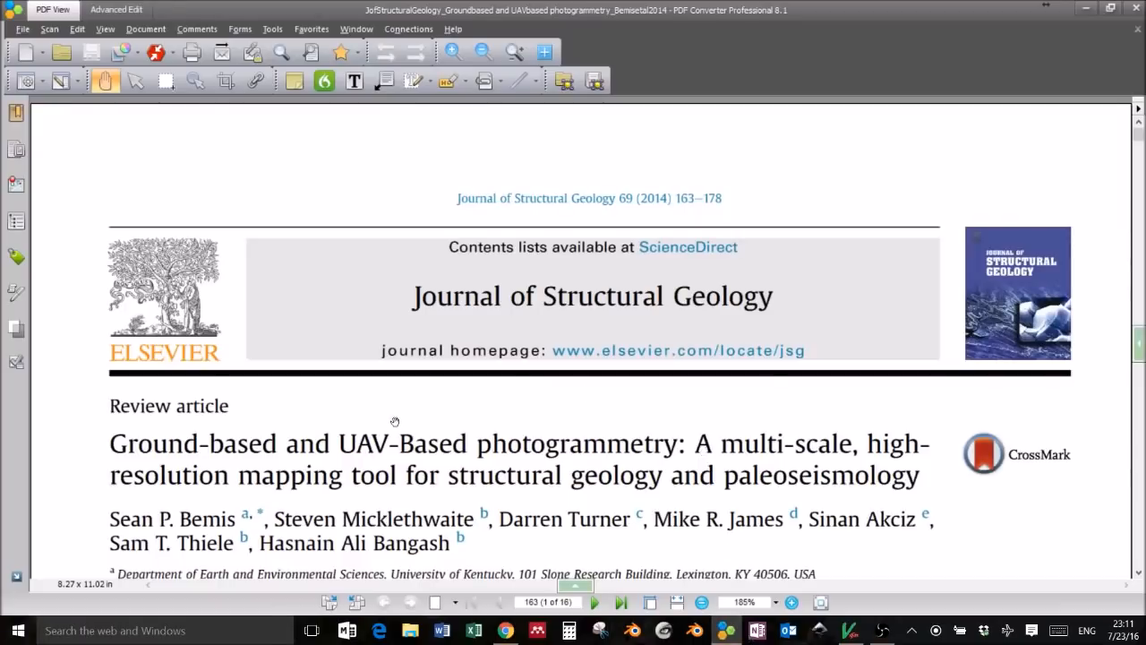
click(1087, 9)
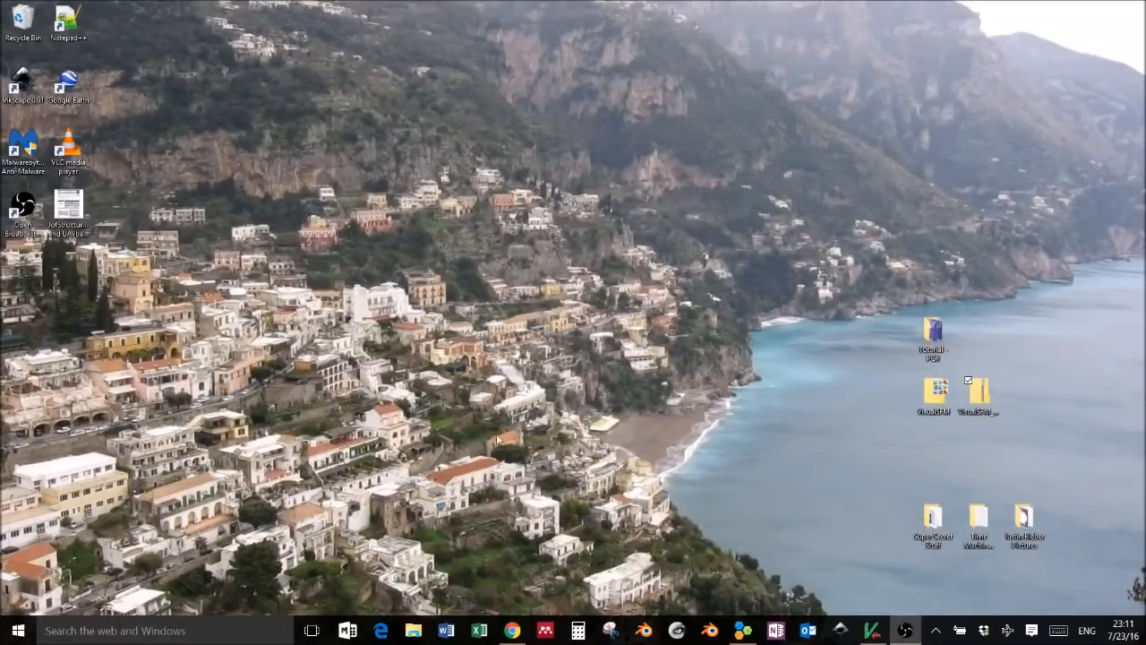
- Switch to the web browser and review the VisualSFM page's workflow overview and download links
click(508, 632)
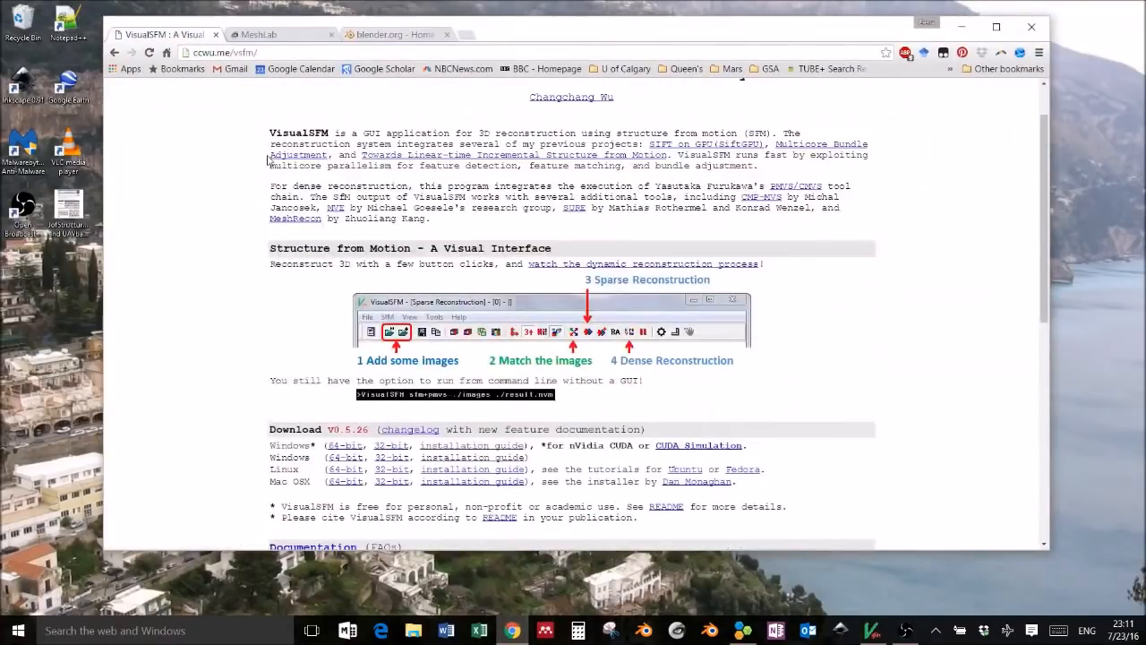
scroll(1003, 235, down, 2)
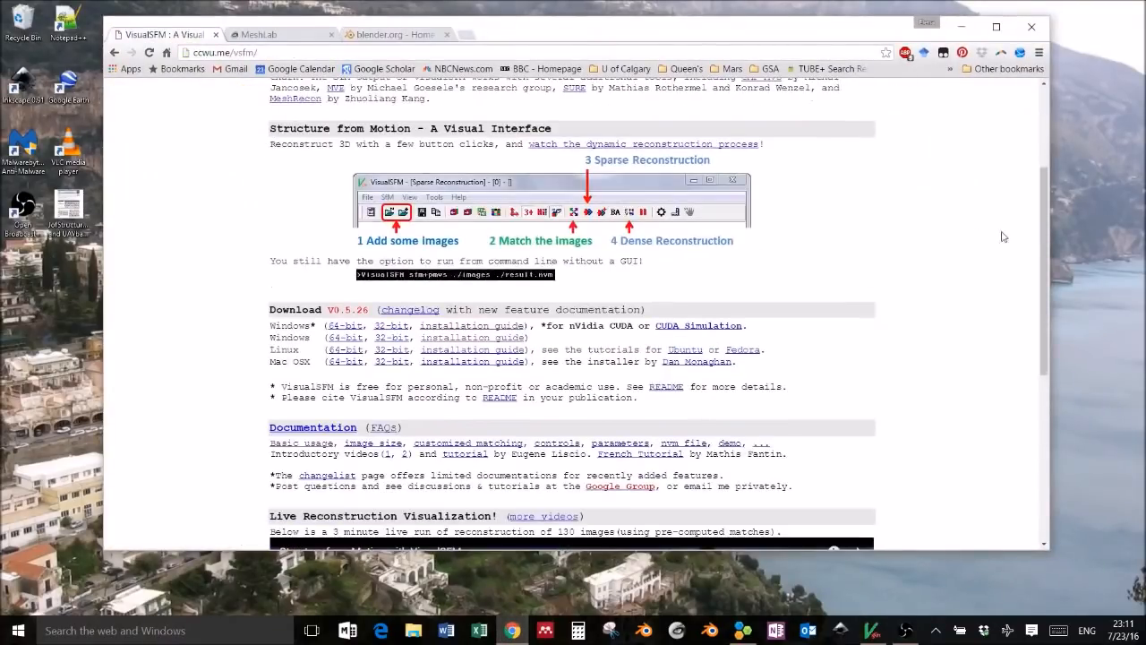
drag(1042, 220, 1038, 134)
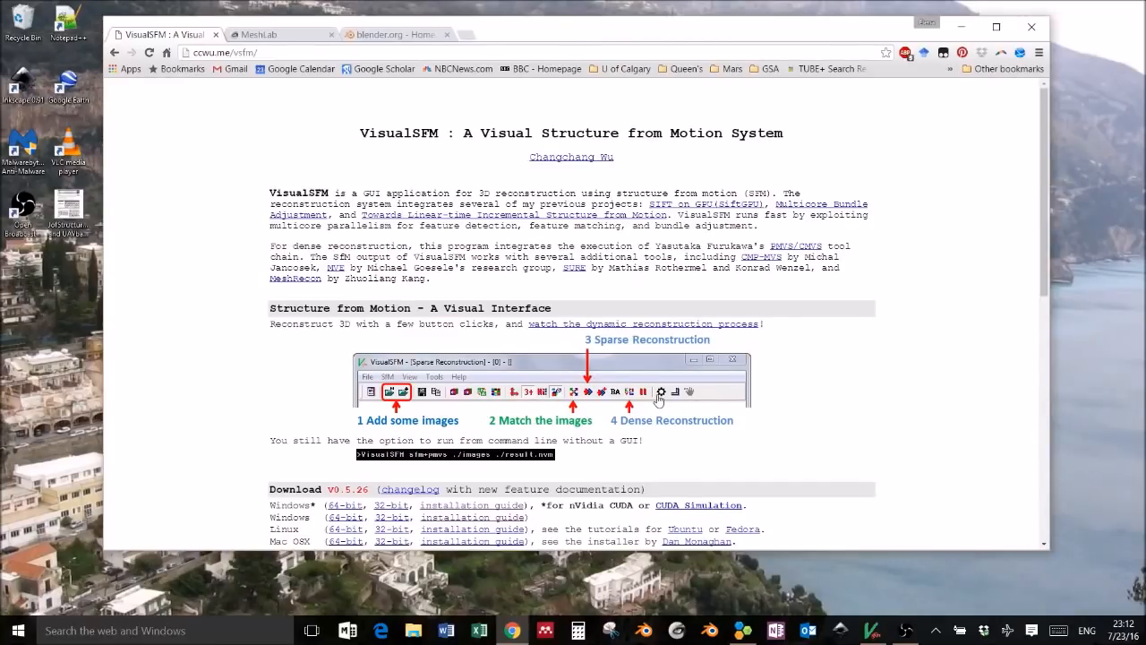
click(961, 29)
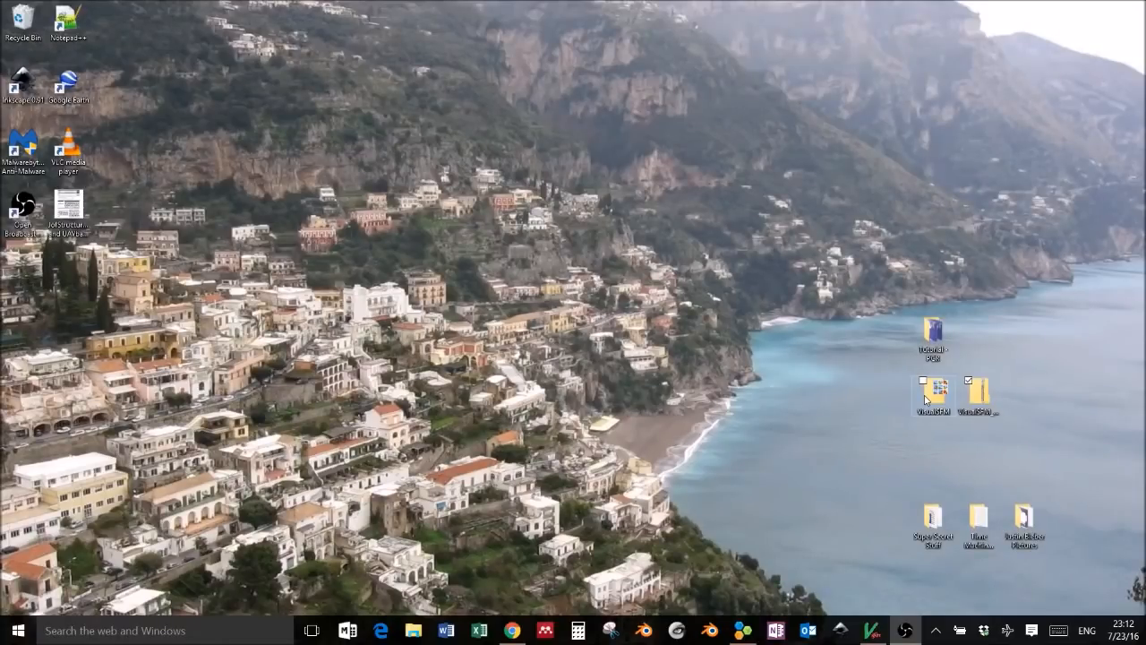
- Look over the MeshLab and Blender home pages in the web browser
click(518, 638)
click(273, 37)
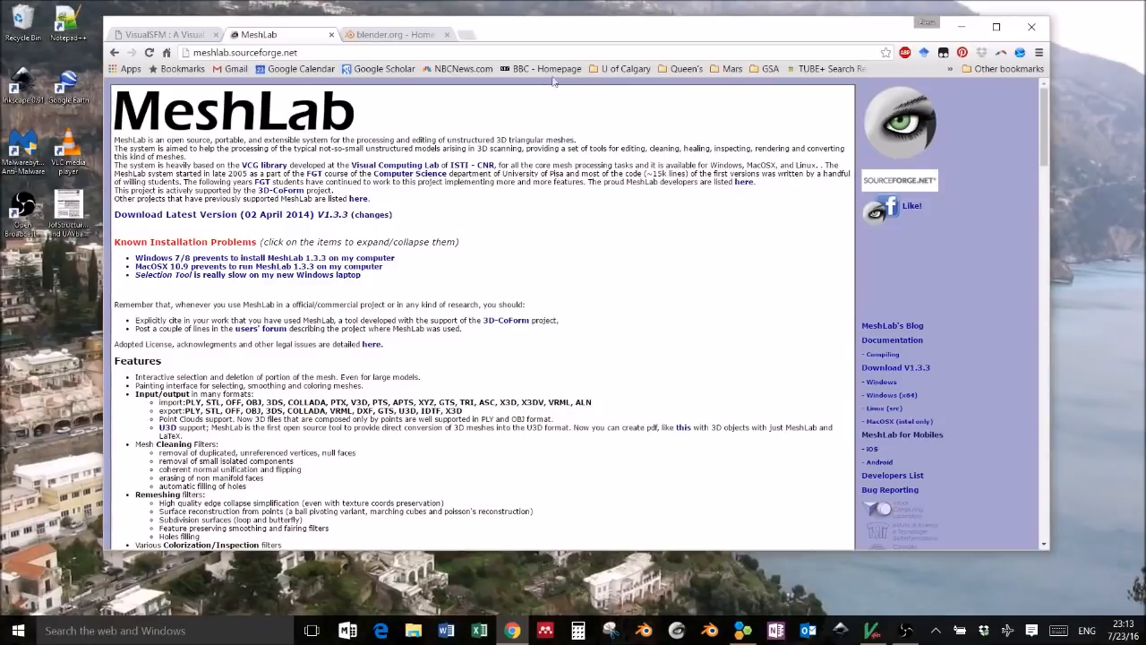
key(ctrl+Tab)
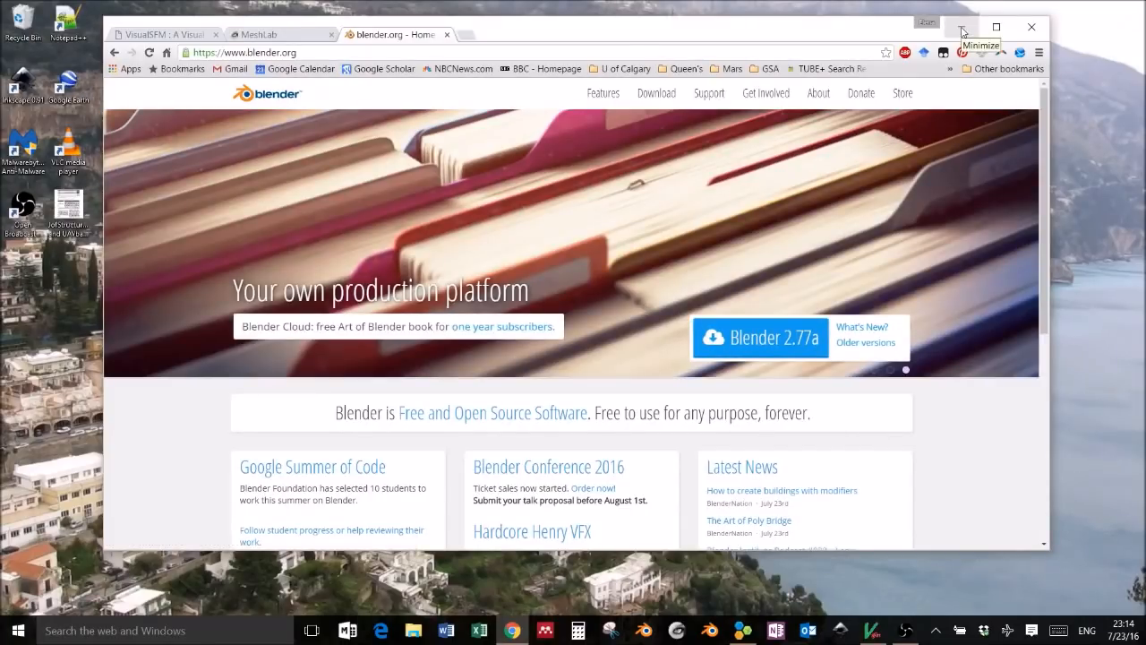
click(963, 31)
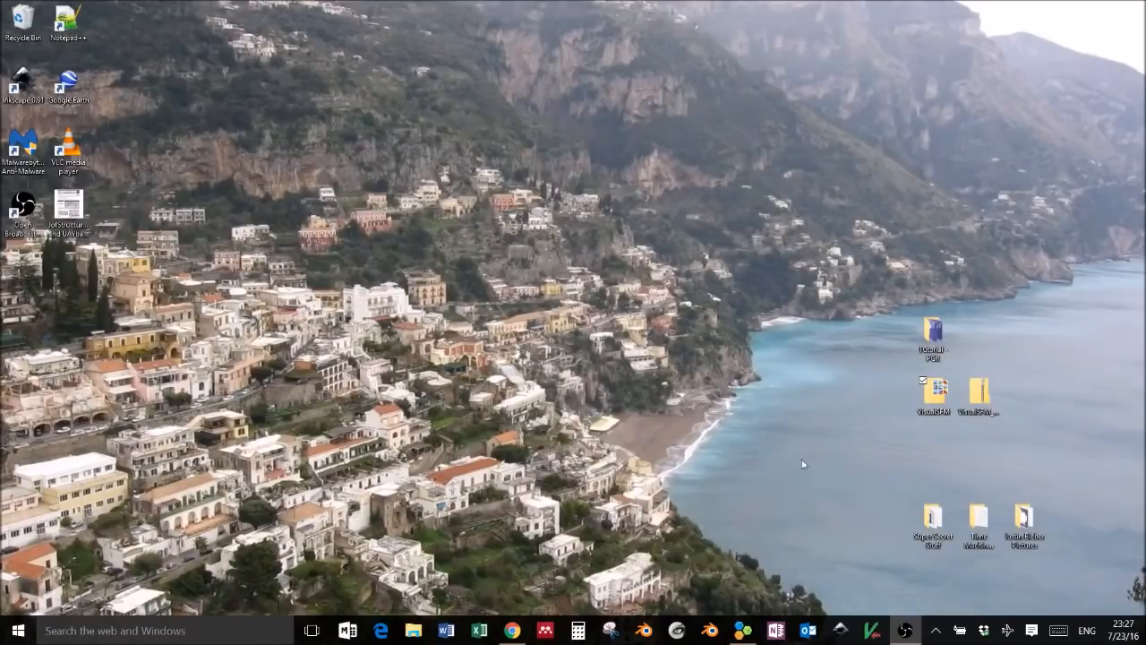
- Open the Tutorial - PCR desktop folder and inspect its rock photos, including IMG_3577
click(939, 341)
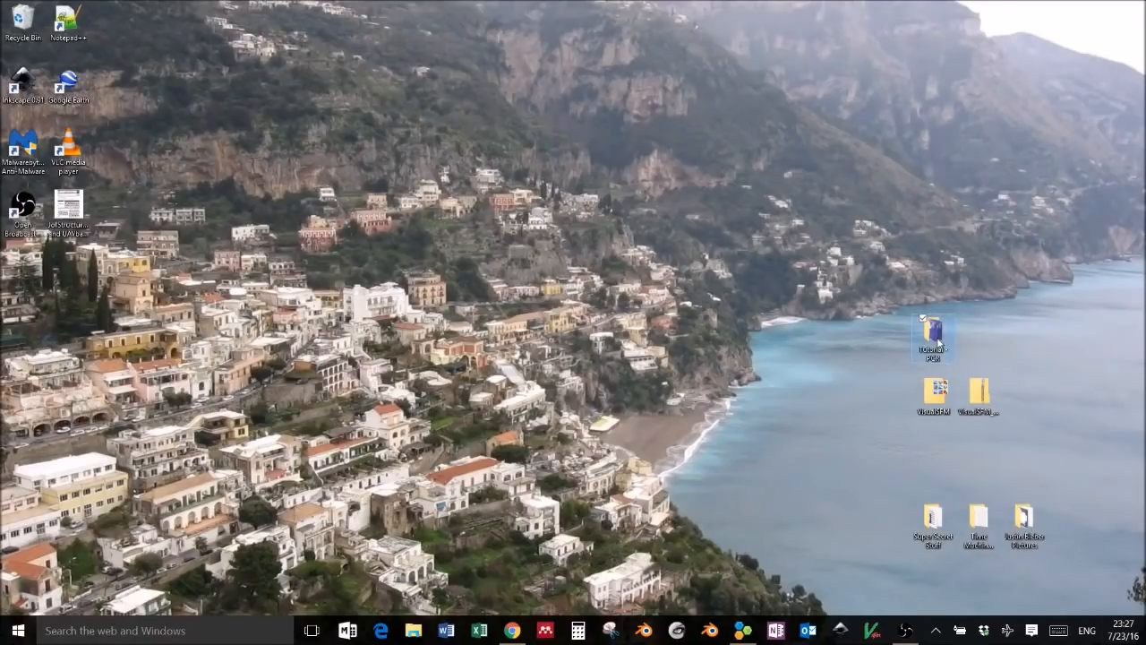
double_click(936, 336)
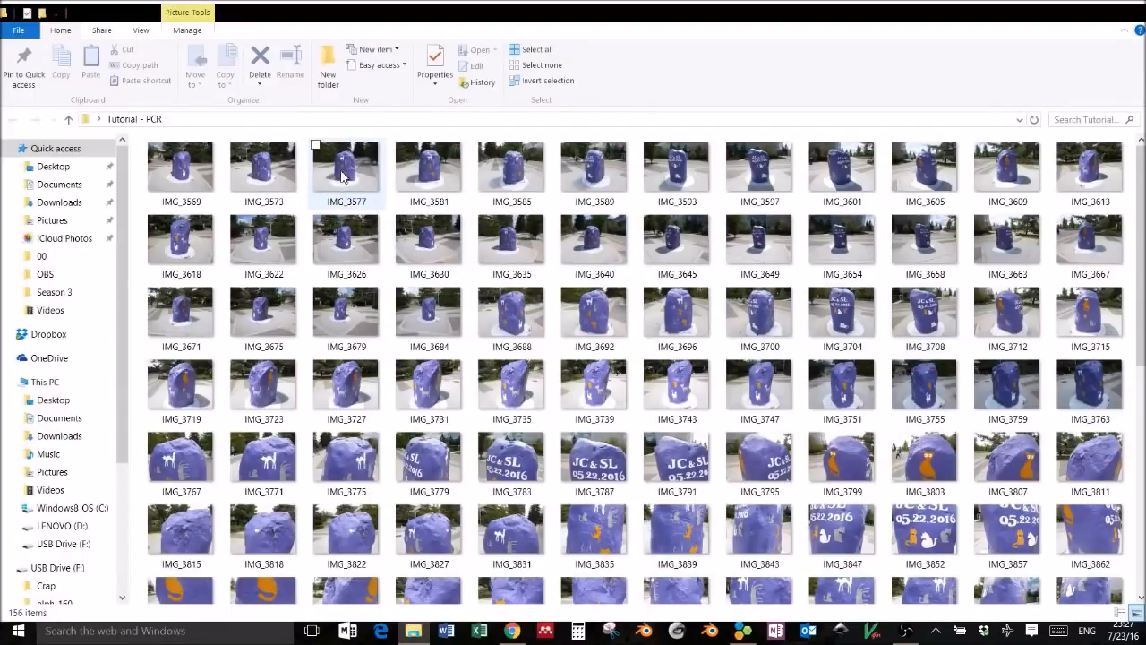
double_click(343, 177)
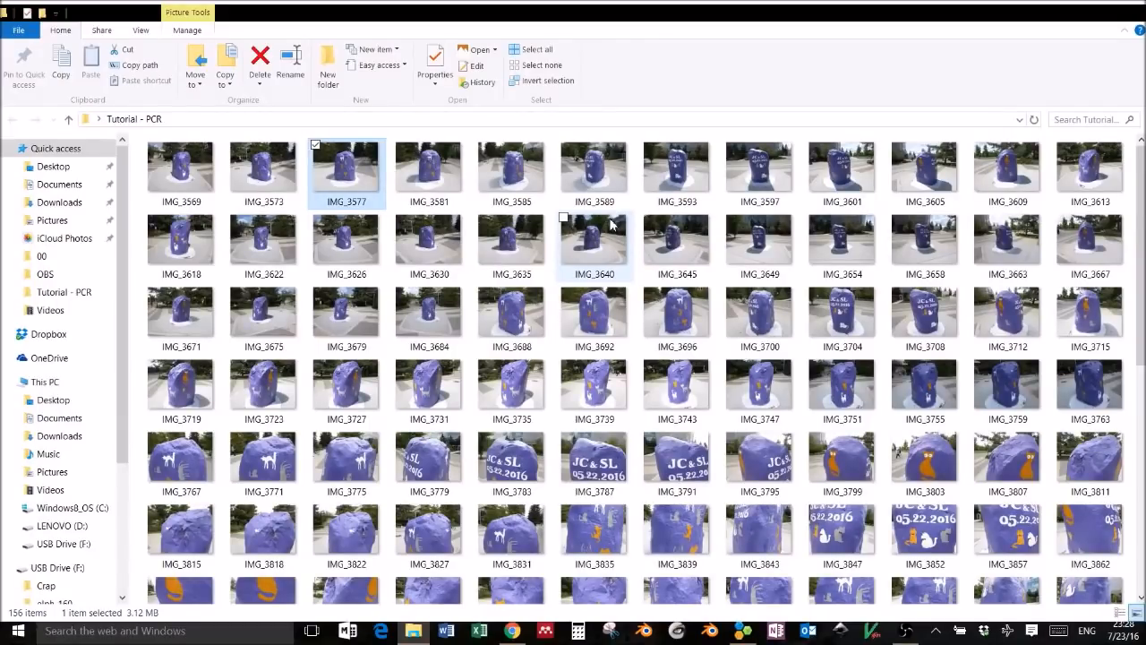
click(1121, 9)
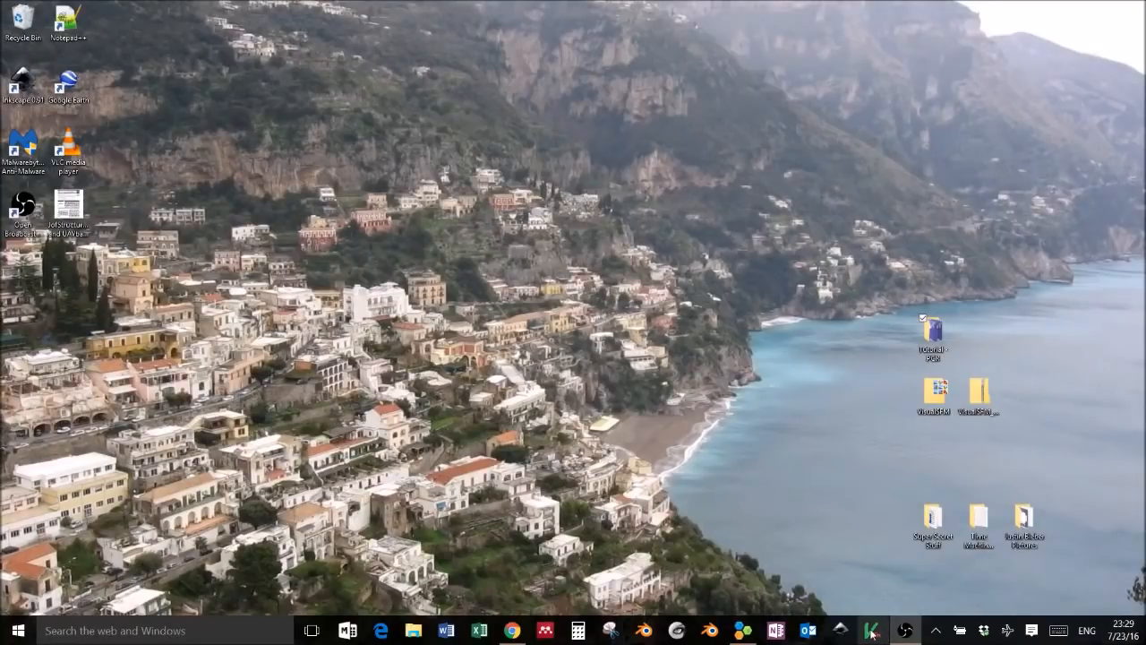
- Look in the VisualSFM_windows_cuda_64bit folder inside the desktop's VisualSFM folder to locate the VisualSFM application
double_click(936, 396)
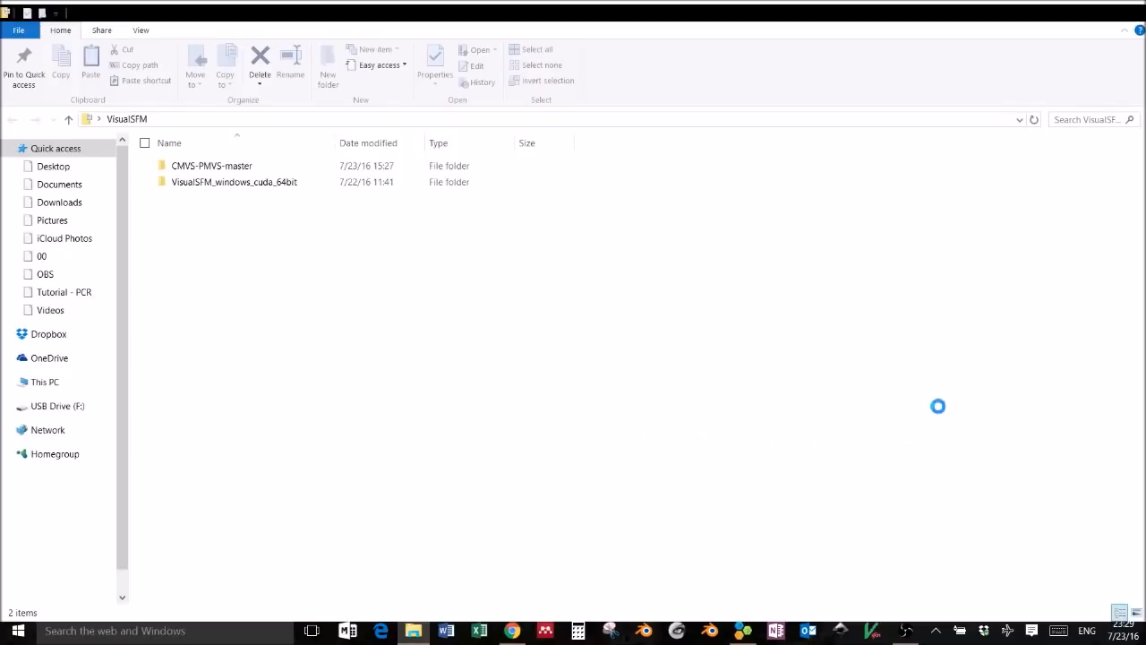
double_click(191, 183)
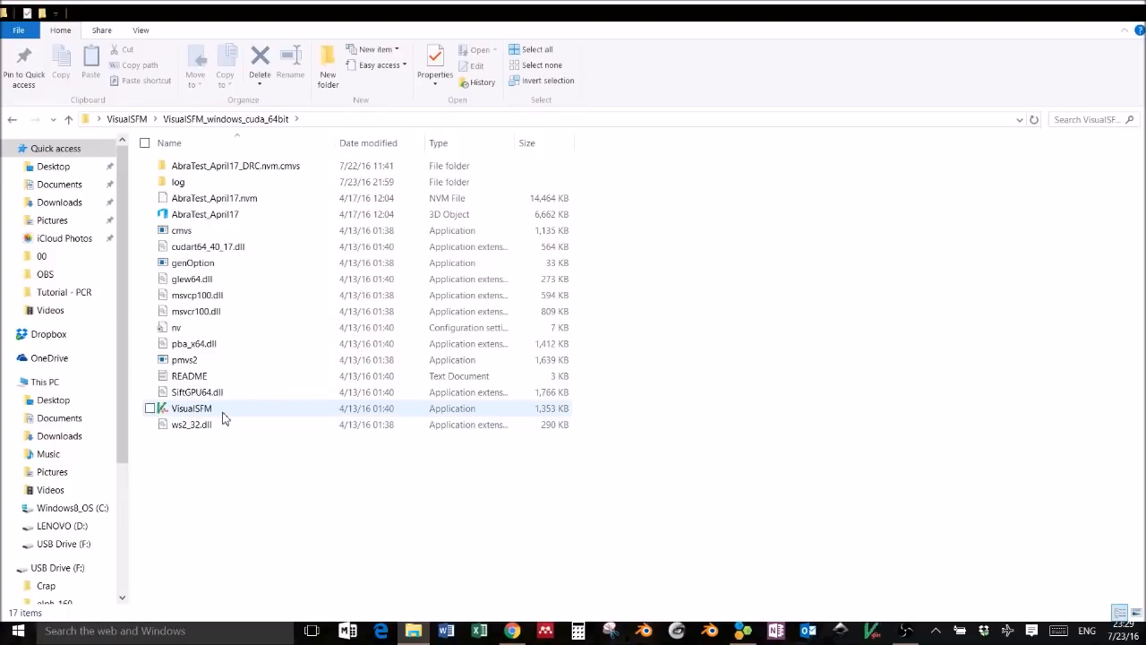
click(1130, 18)
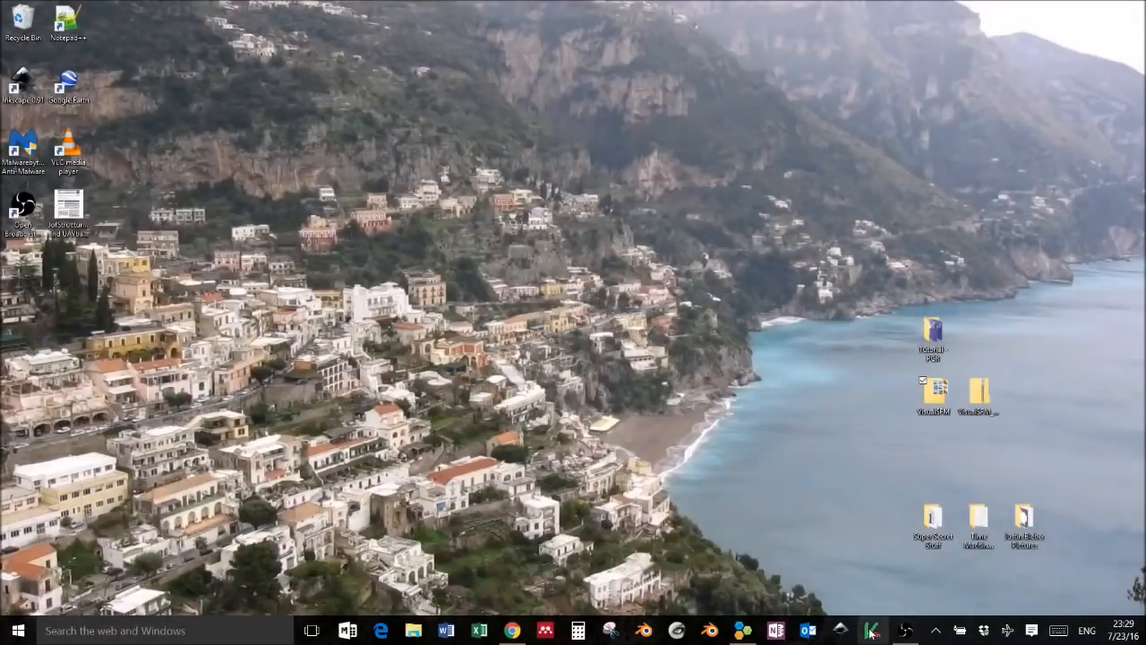
- Launch VisualSFM and load all the images from the desktop's Tutorial - PCR folder
click(870, 632)
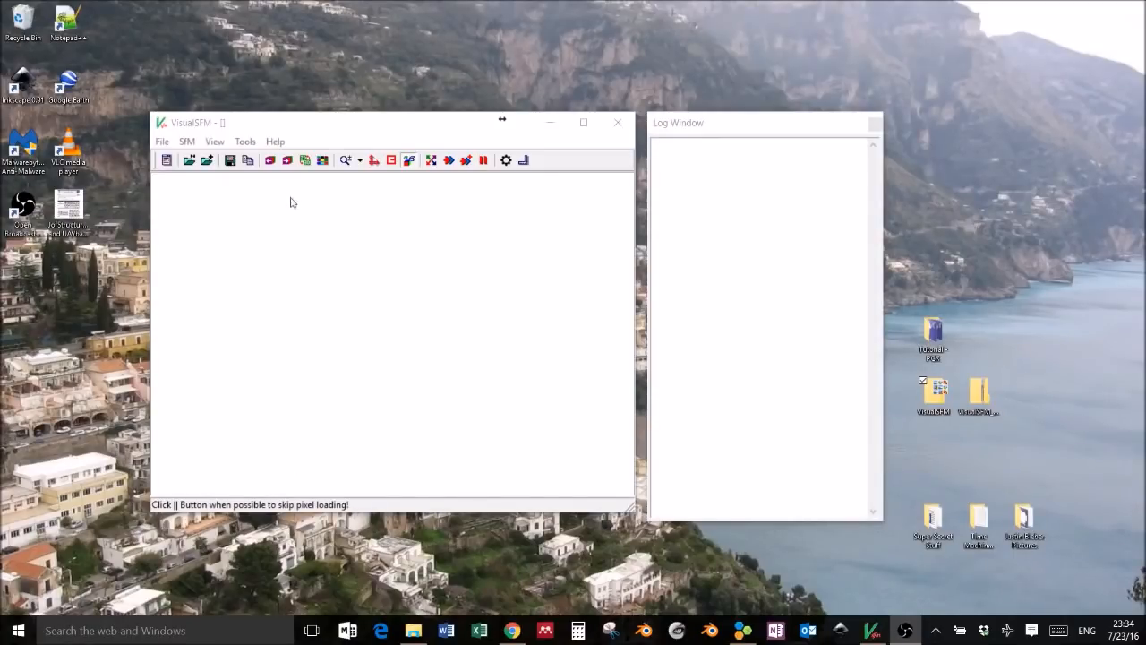
click(162, 142)
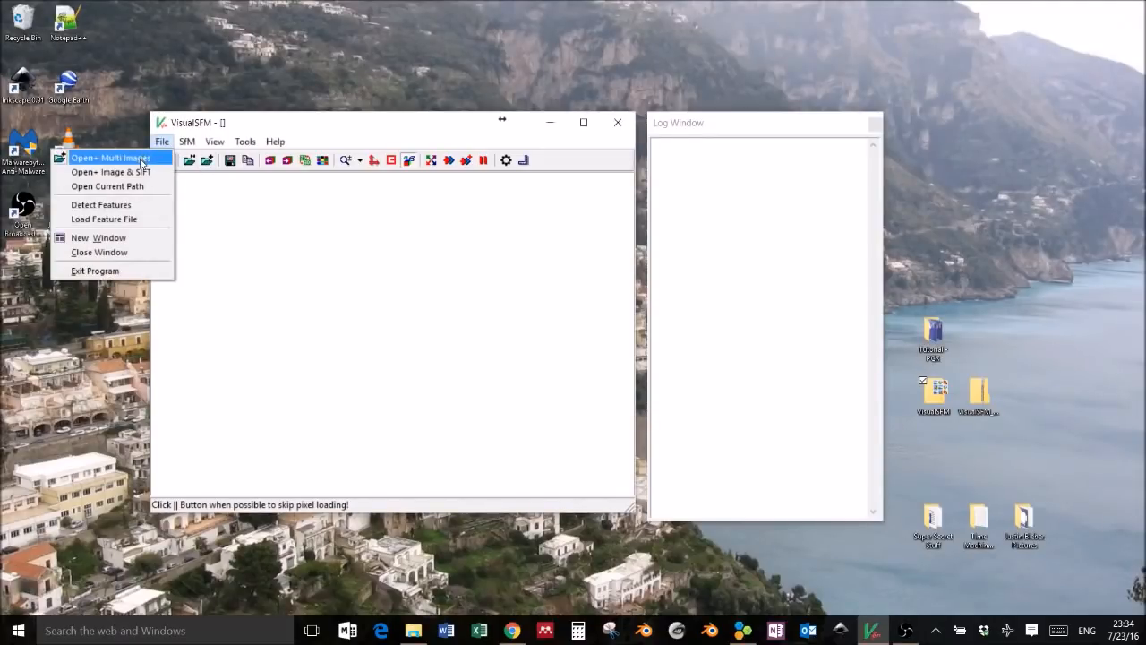
click(140, 158)
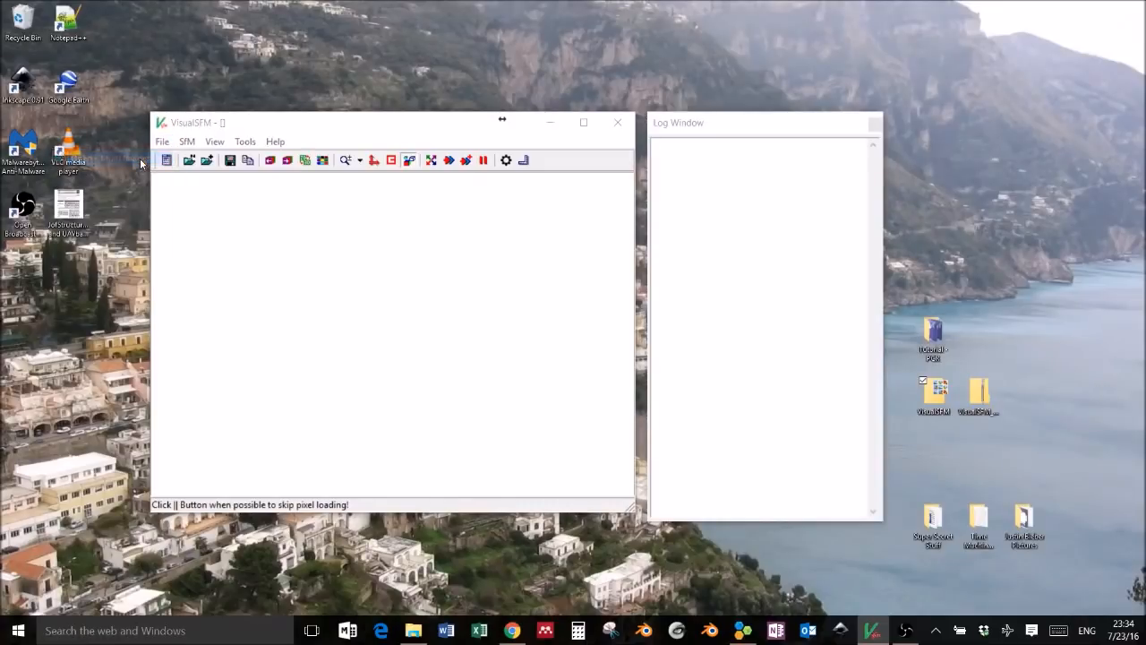
click(192, 260)
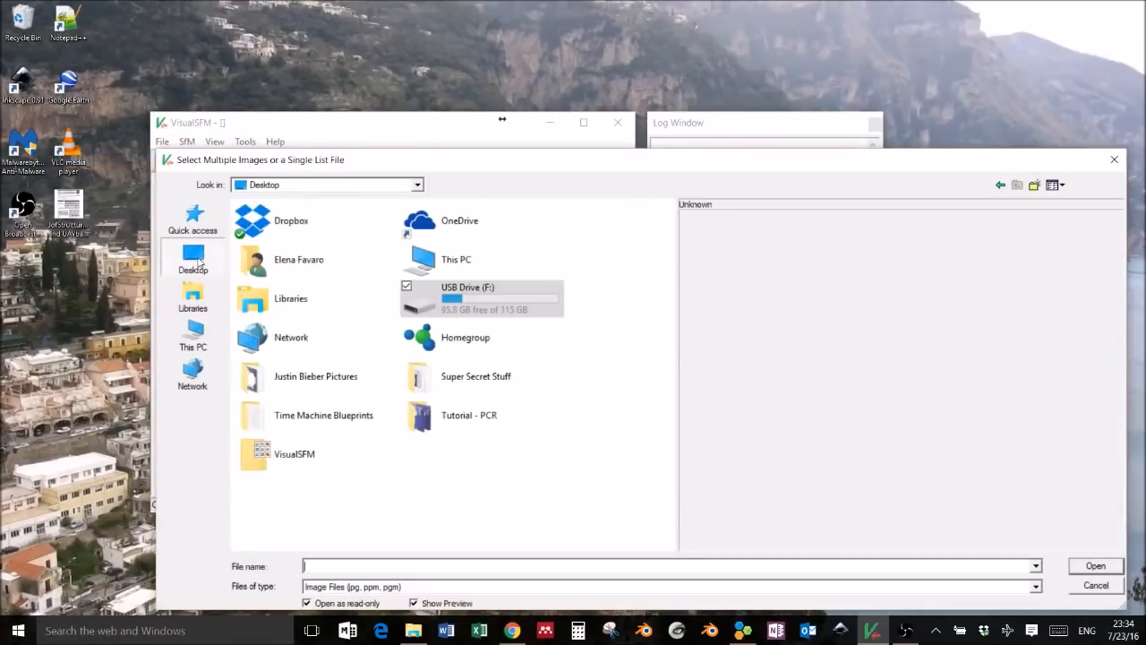
double_click(466, 425)
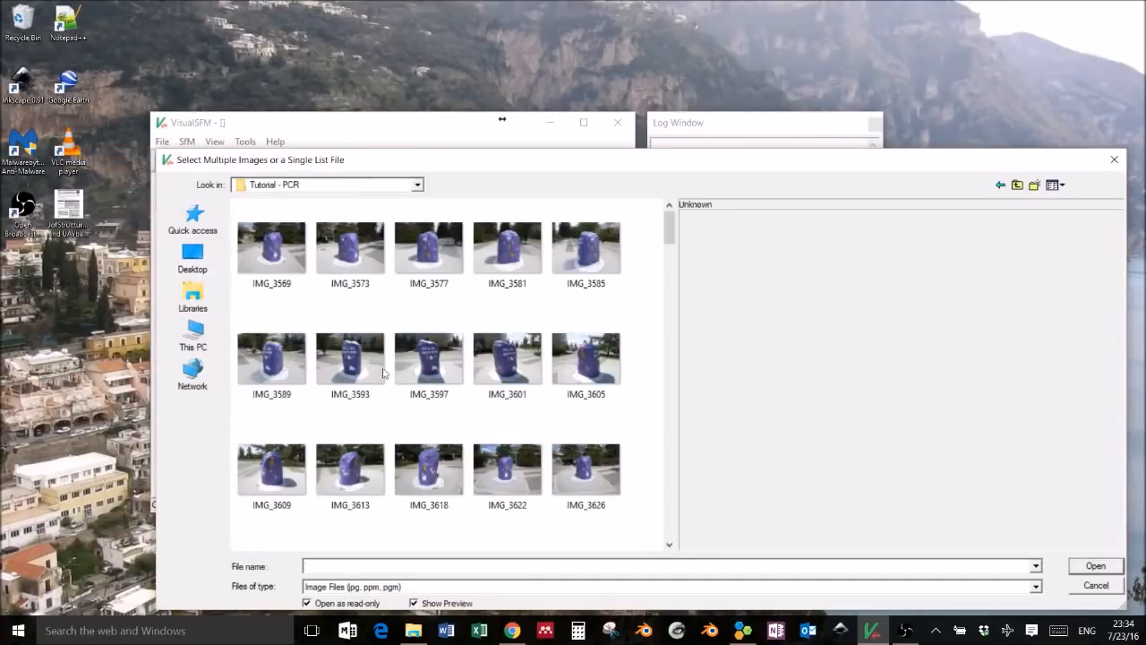
click(271, 261)
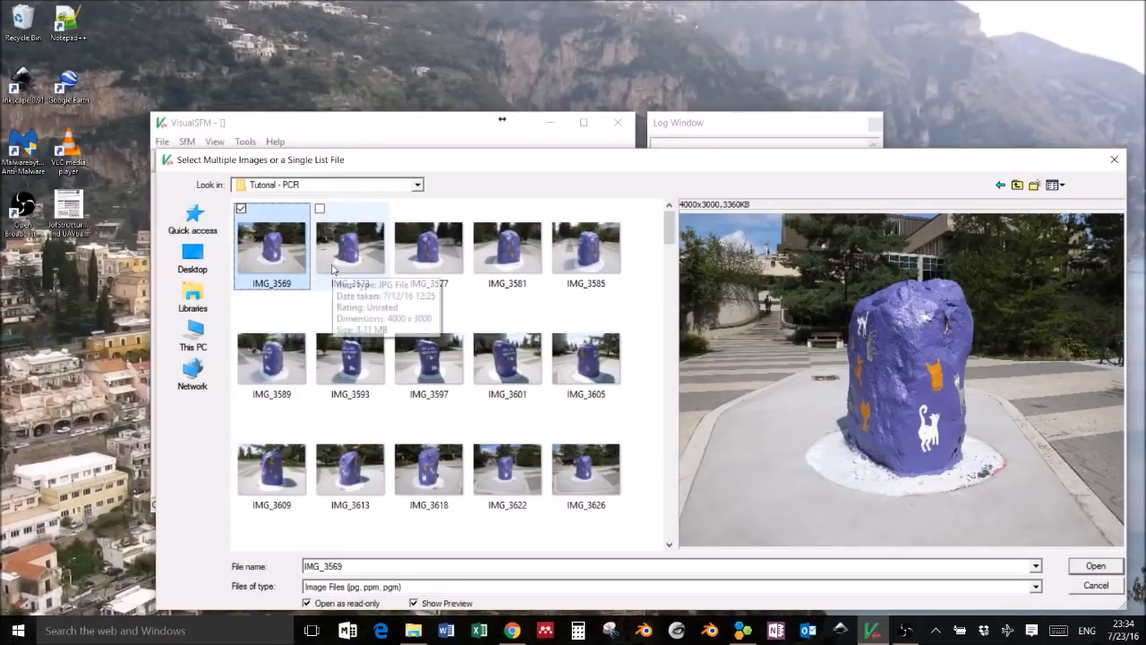
key(ctrl+a)
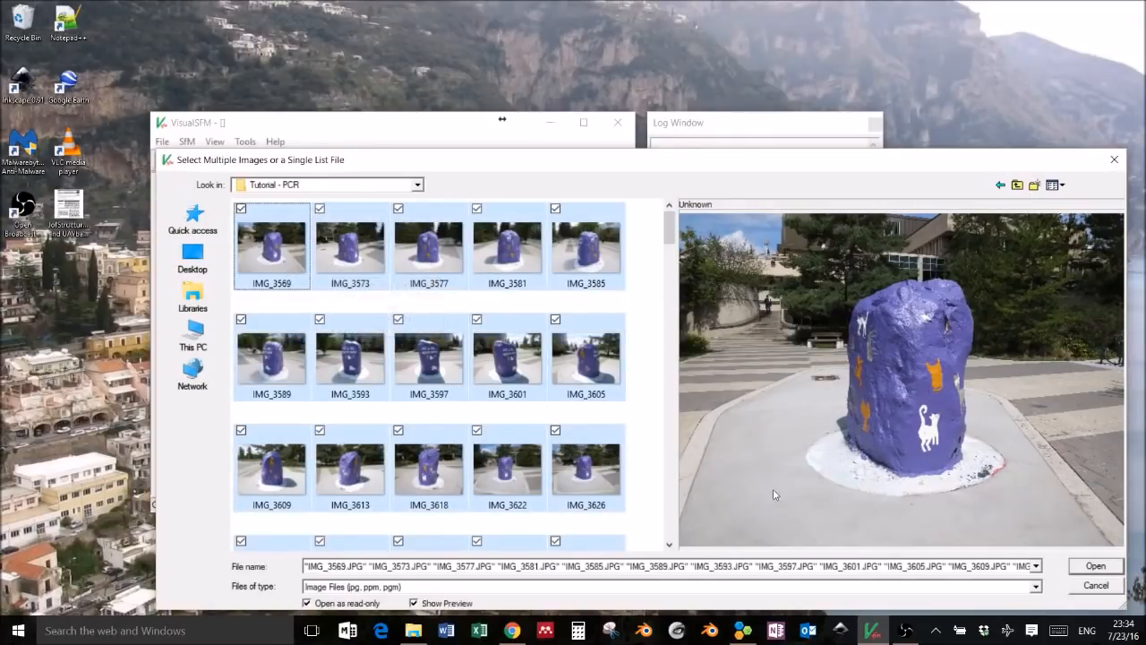
click(1096, 568)
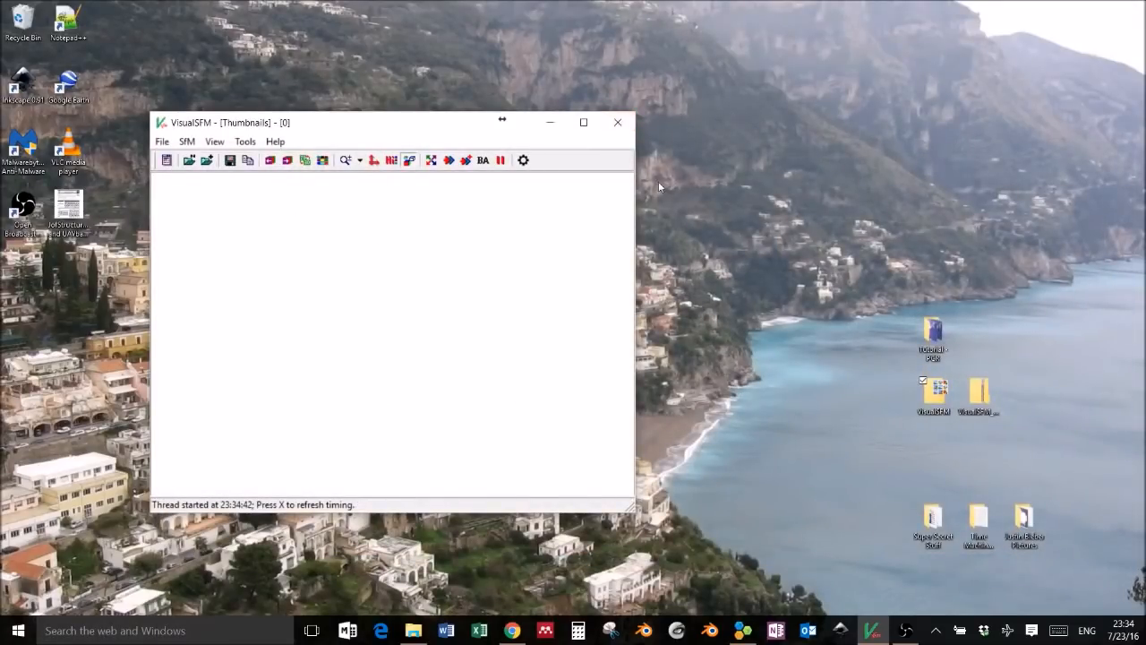
- Show the log window and check the size and focal length entries through to the last image
click(166, 160)
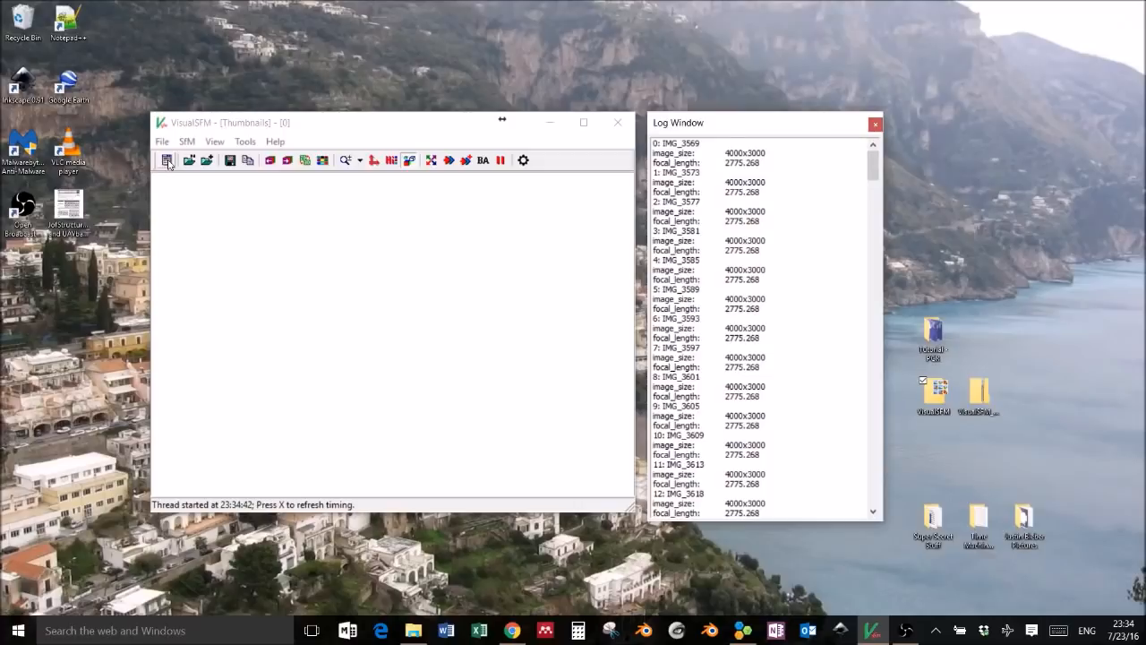
drag(876, 176, 876, 242)
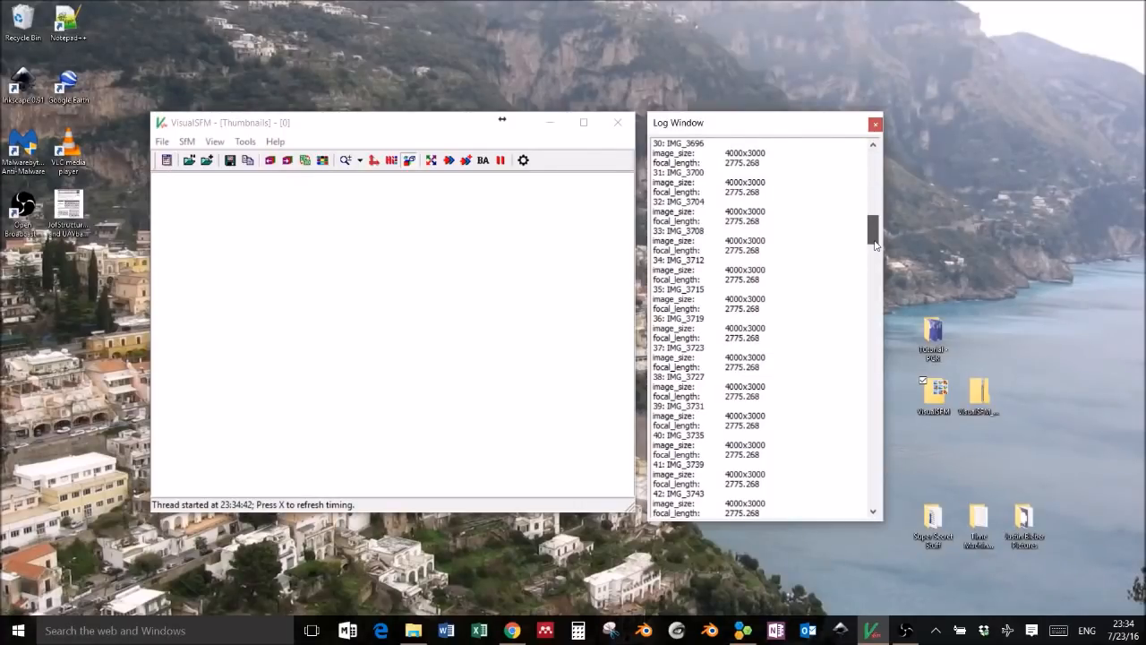
drag(876, 246, 876, 506)
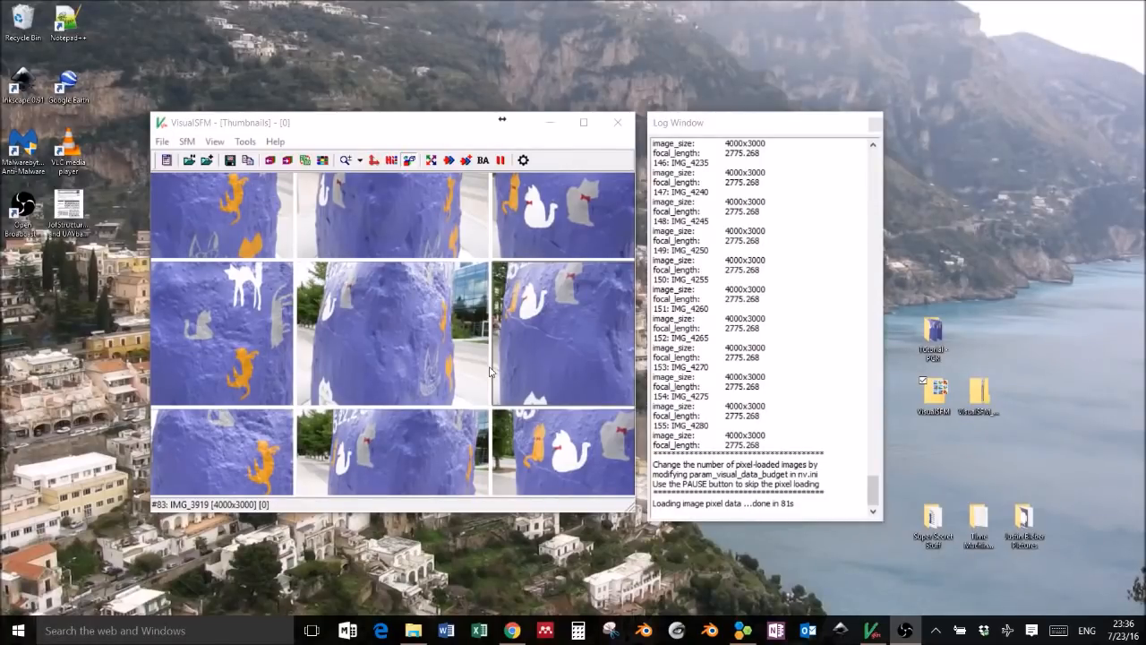
- Examine the complete grid of loaded image thumbnails and the end of the loading log
scroll(490, 371, down, 1)
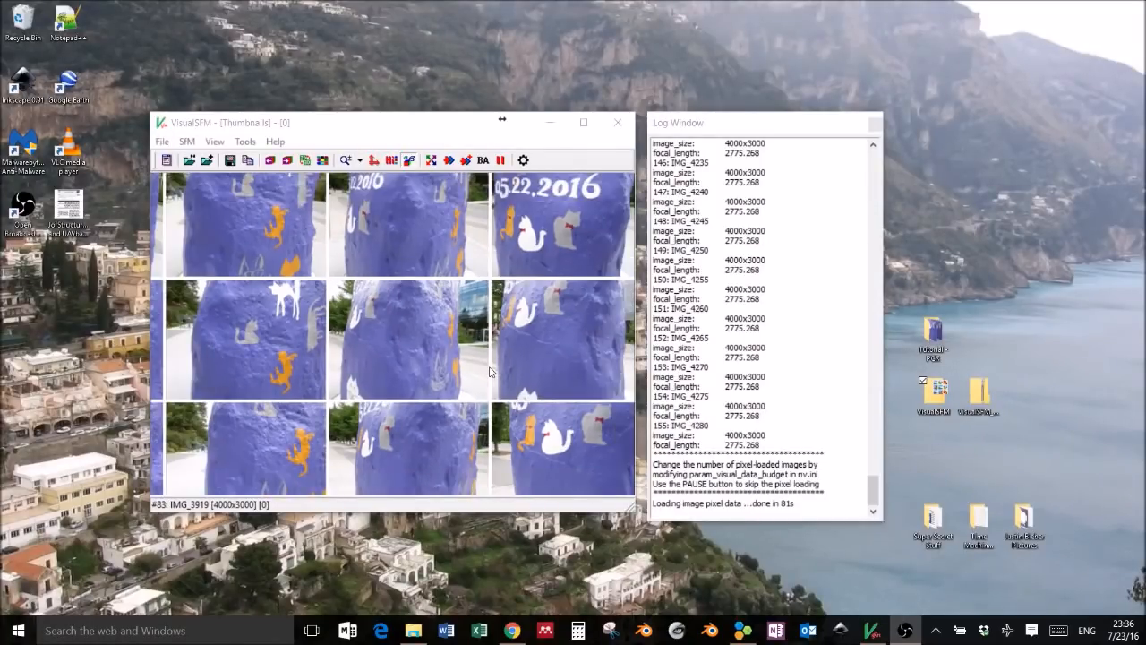
scroll(489, 372, down, 6)
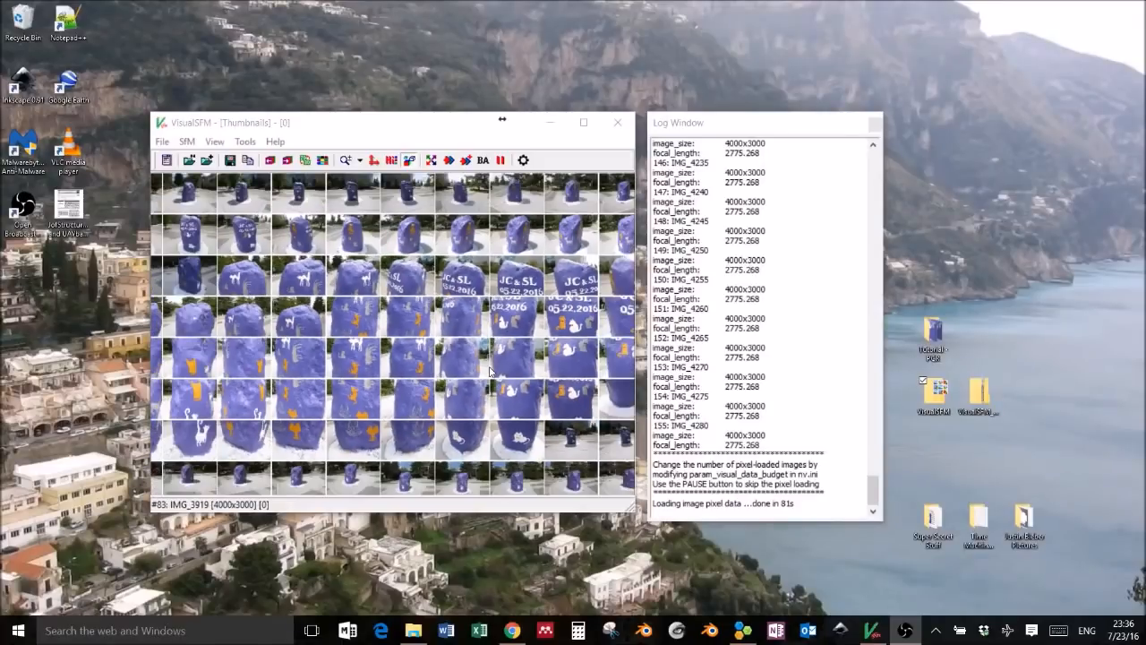
scroll(490, 372, down, 1)
scroll(490, 371, down, 2)
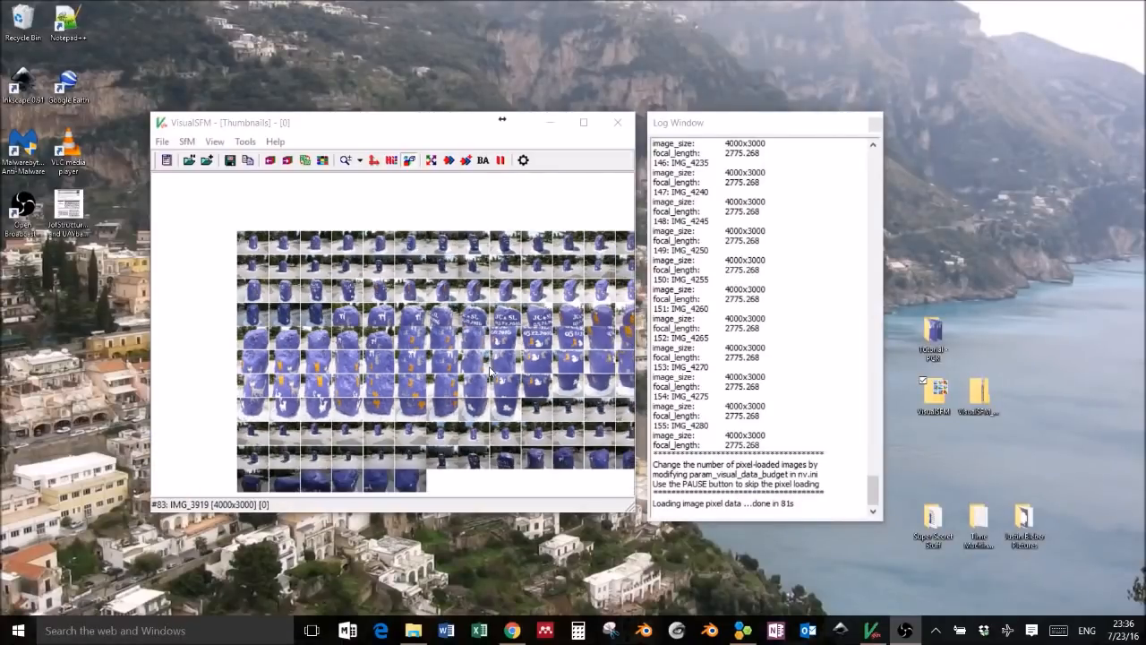
drag(499, 478, 422, 468)
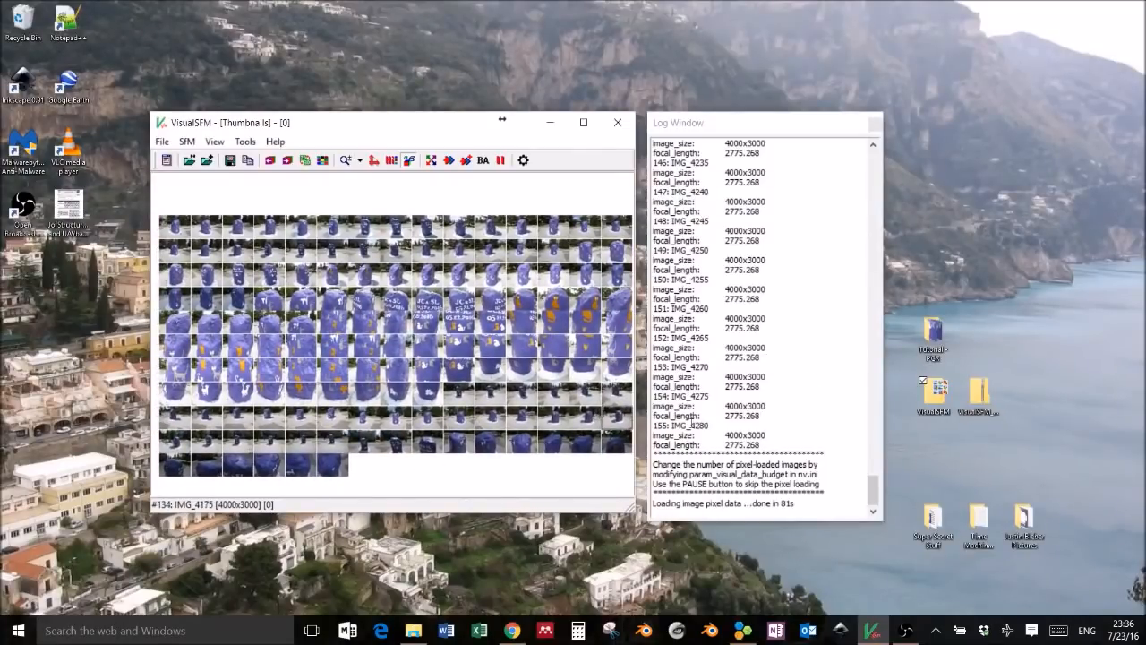
click(870, 492)
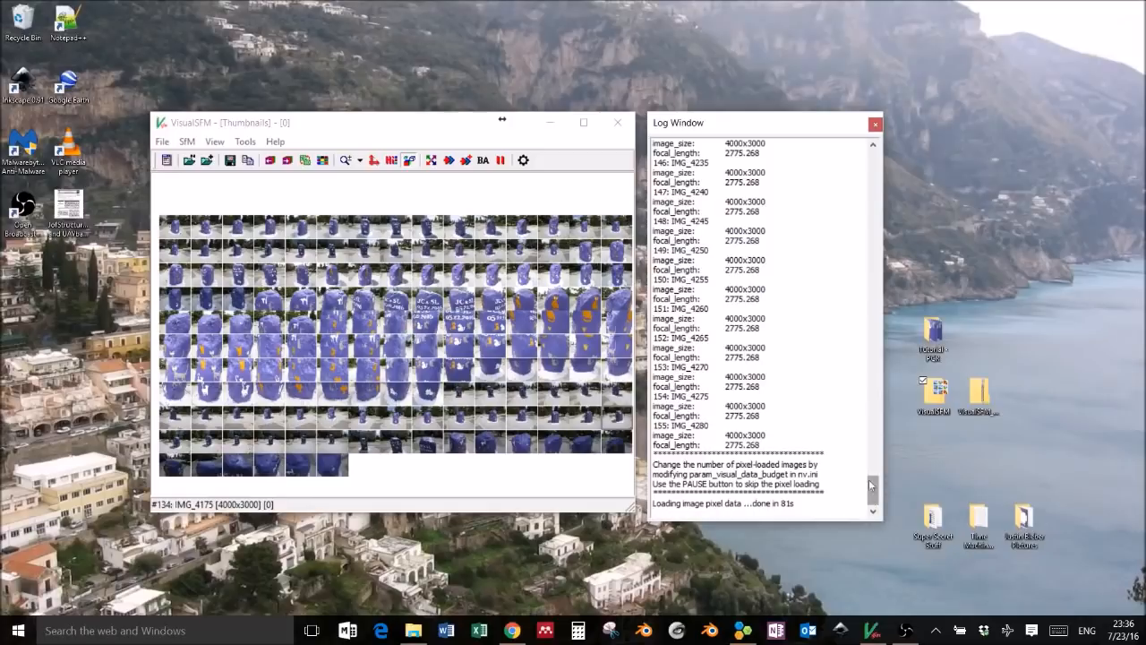
- Compute the missing pairwise matches for all loaded images and reposition the VisualSFM window
click(440, 188)
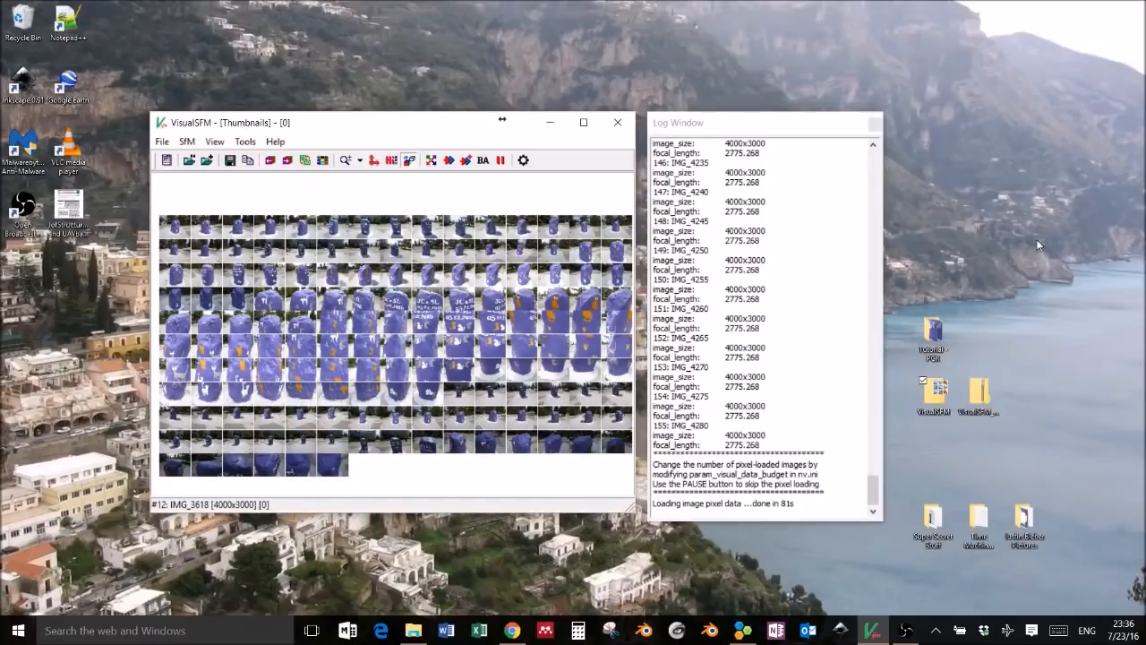
click(431, 160)
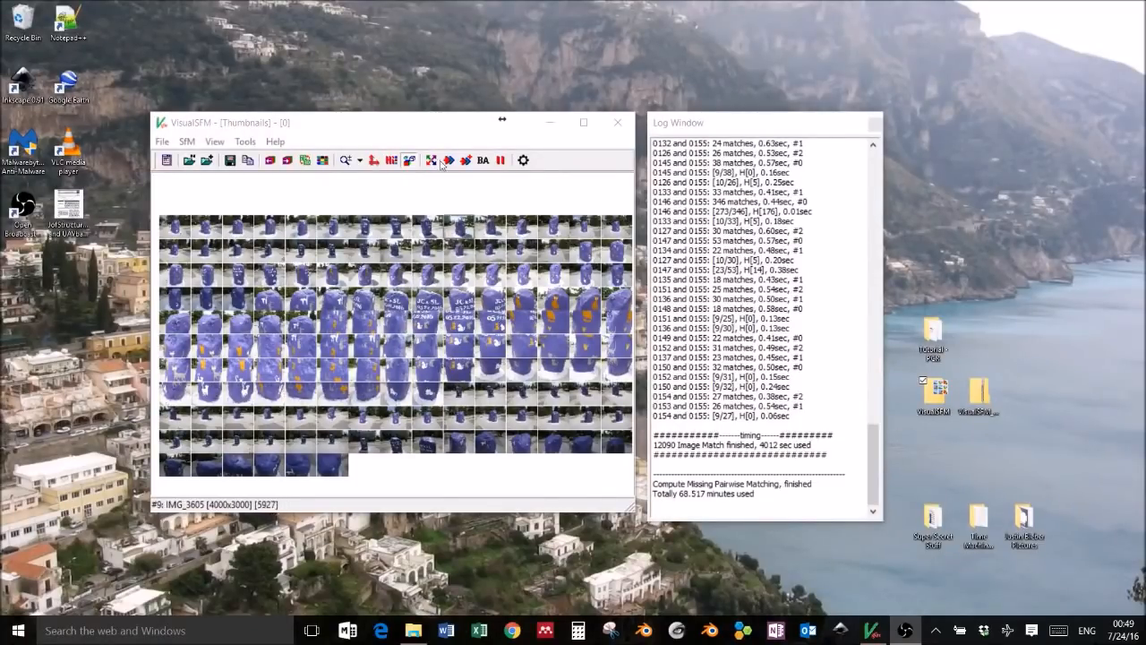
drag(451, 125, 497, 118)
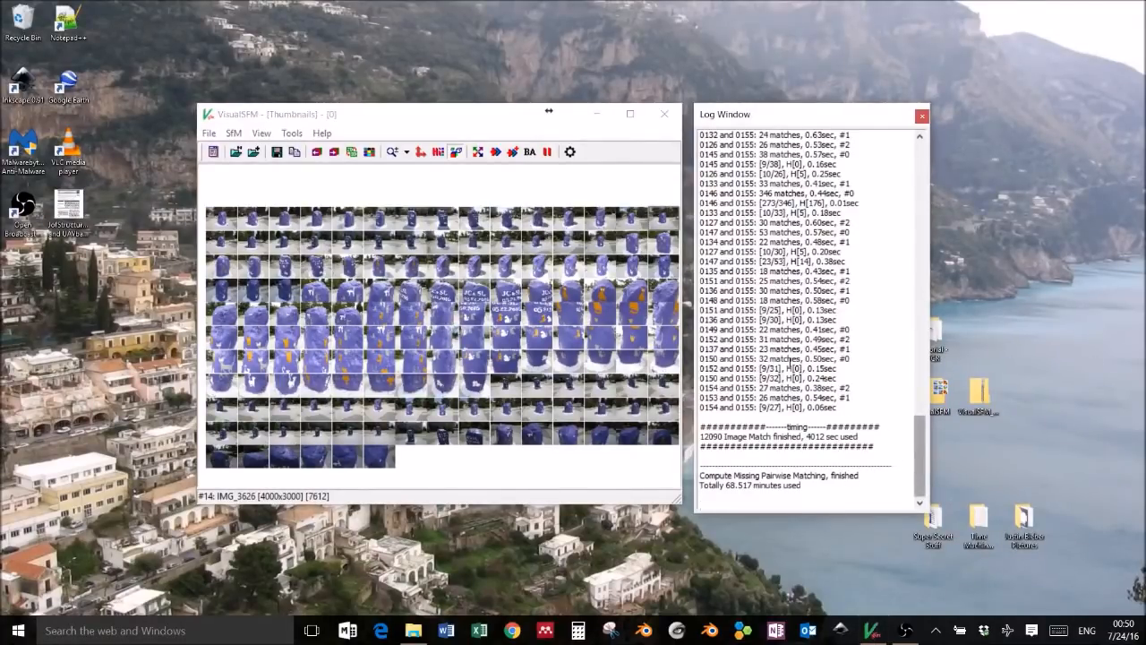
- Compute the sparse 3D reconstruction from the matched images and inspect the resulting camera positions and points
click(916, 453)
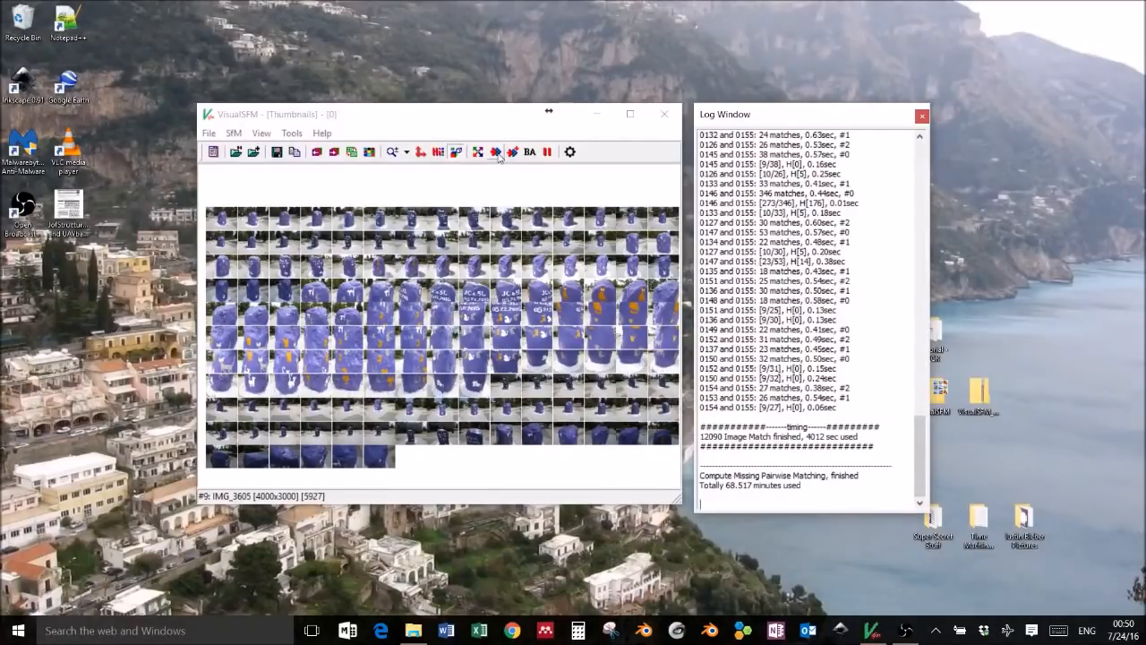
click(497, 154)
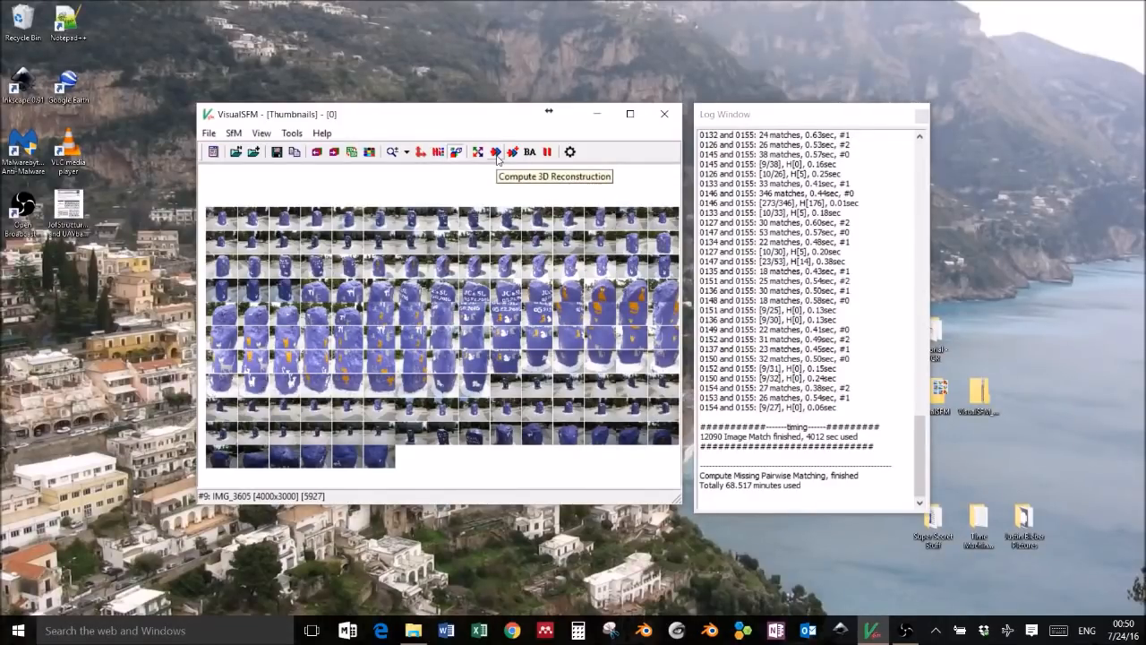
click(497, 154)
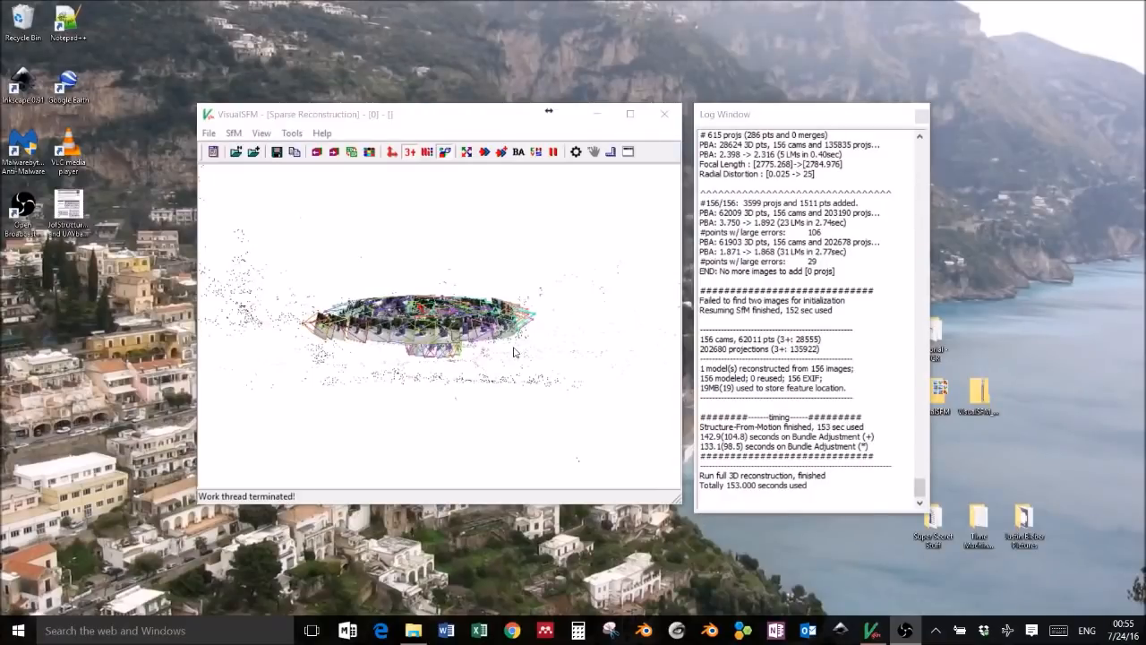
mouse_move(513, 352)
mouse_down()
mouse_move(399, 417)
mouse_move(555, 341)
mouse_move(552, 406)
mouse_move(601, 268)
mouse_move(619, 319)
mouse_move(567, 365)
mouse_move(609, 224)
mouse_move(551, 197)
mouse_move(612, 287)
mouse_move(430, 399)
mouse_move(415, 421)
mouse_move(530, 363)
mouse_up()
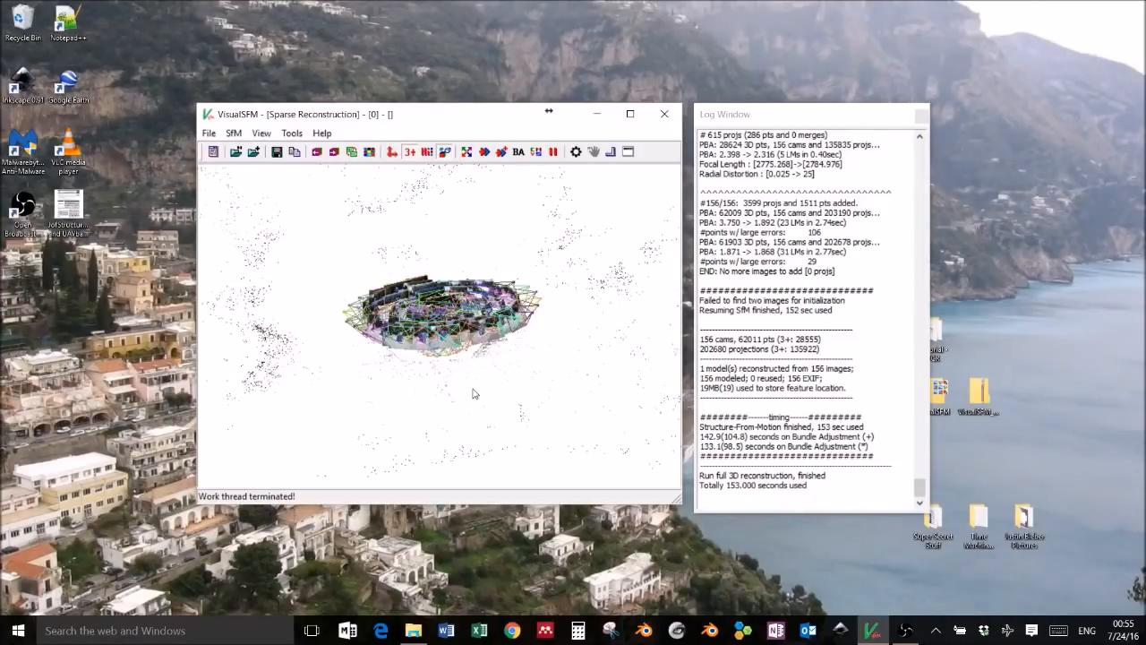
mouse_move(475, 395)
mouse_down()
mouse_move(442, 422)
mouse_move(363, 384)
mouse_move(438, 364)
mouse_move(481, 380)
mouse_move(487, 399)
mouse_up()
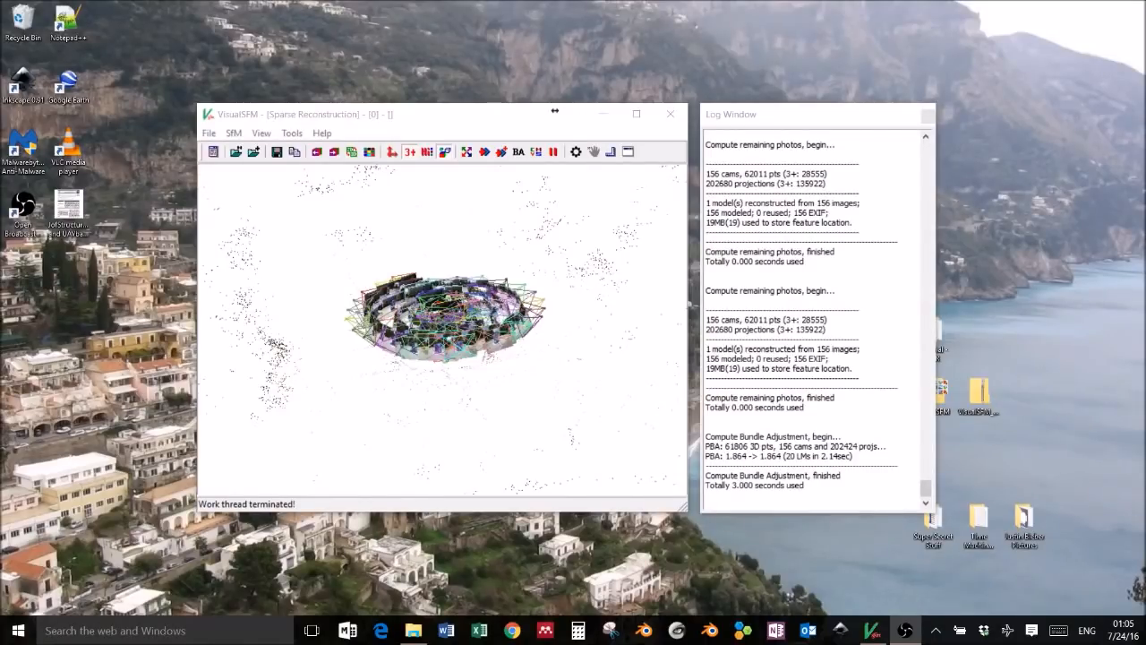
- Check the log entries for the remaining-photo computation and the time used by the bundle adjustment
drag(707, 173, 828, 407)
click(829, 407)
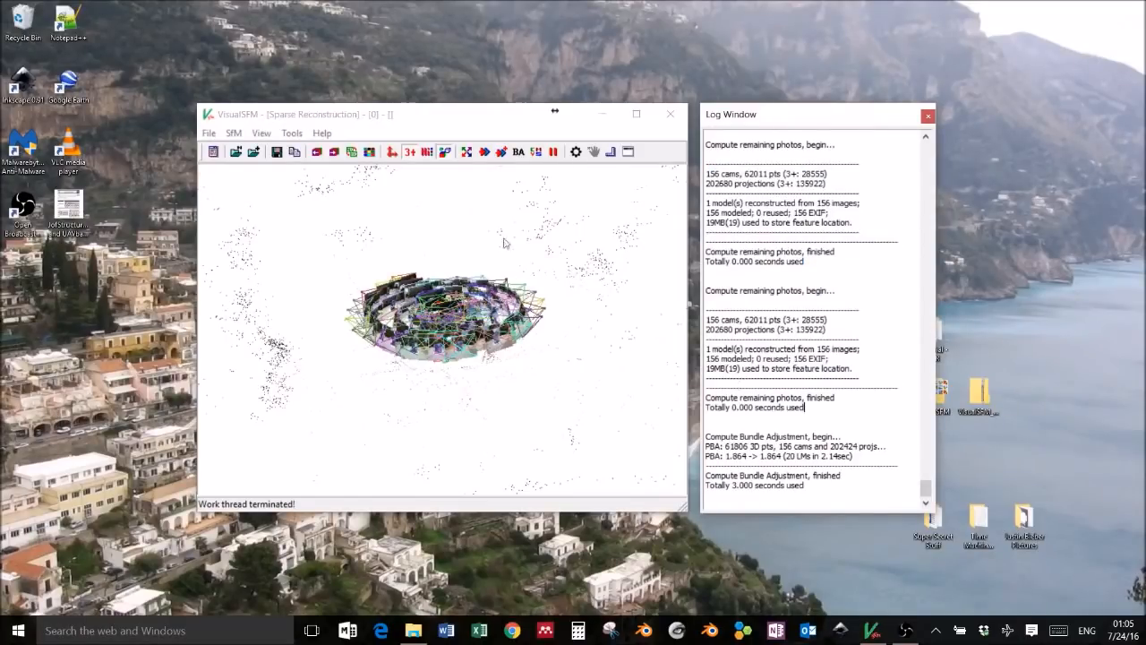
click(518, 154)
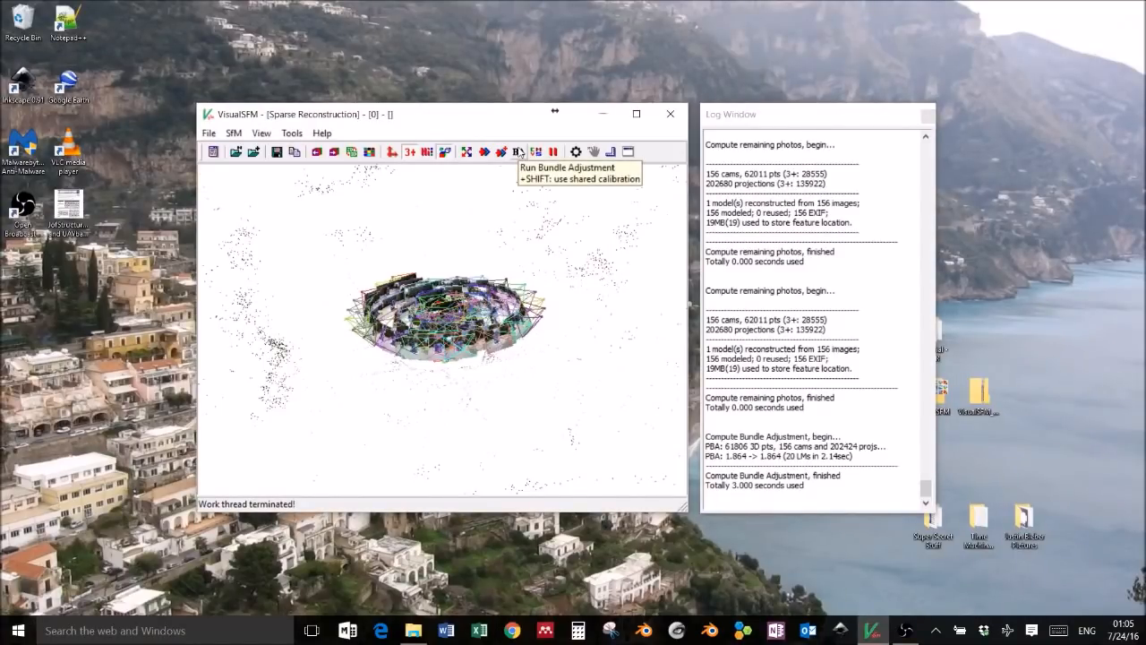
drag(805, 488, 706, 487)
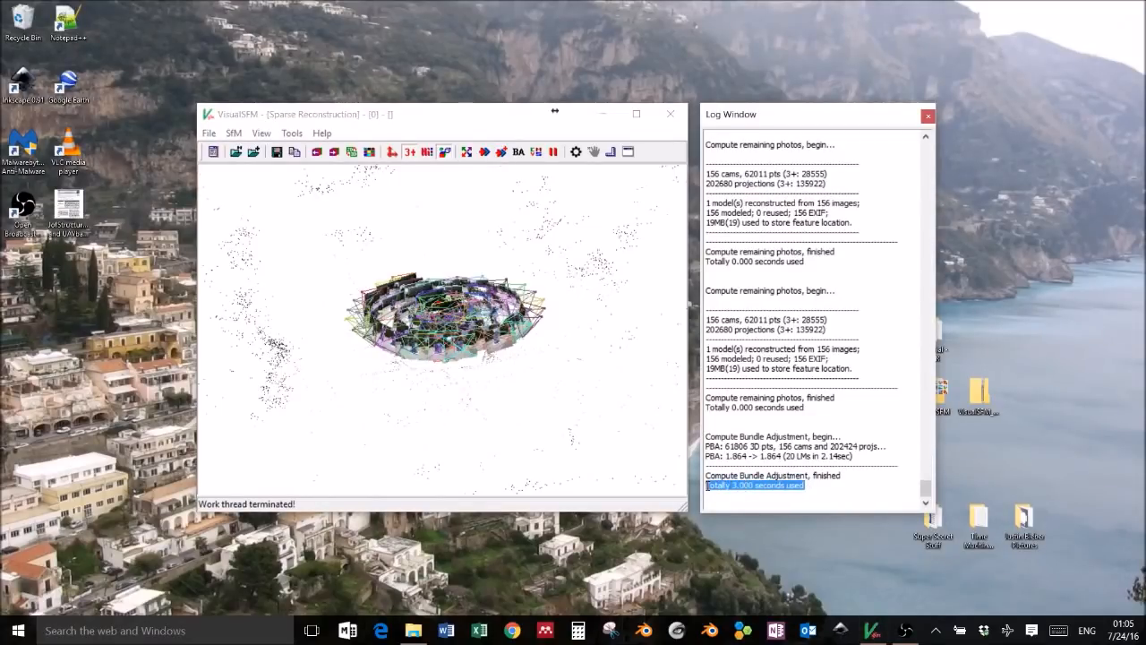
click(591, 388)
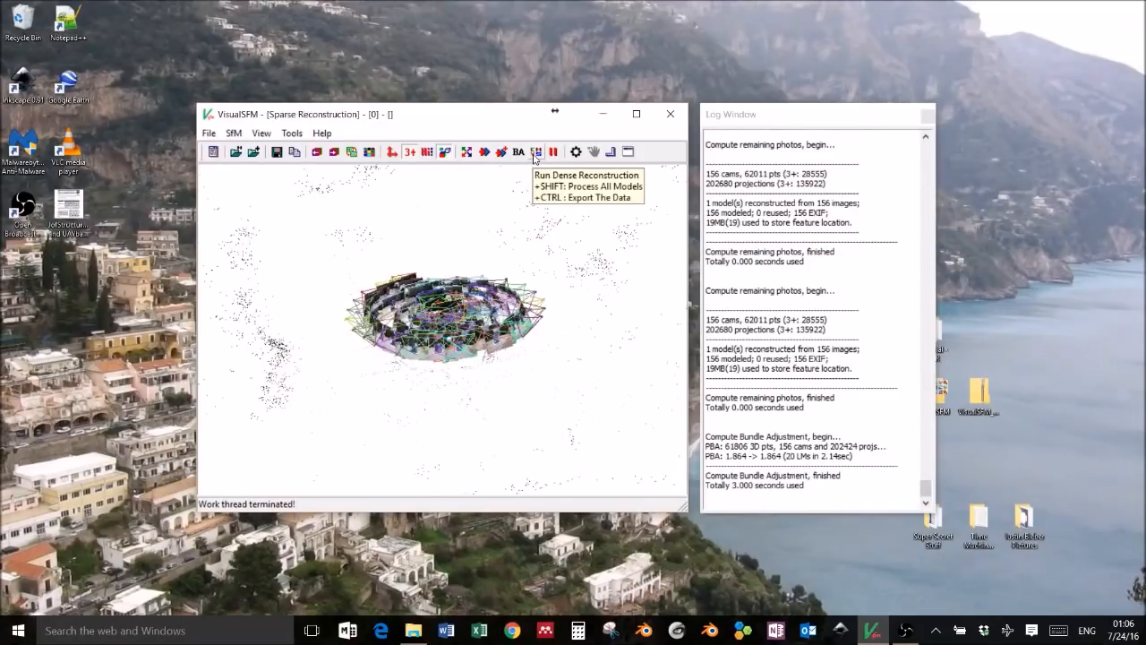
- Run the dense reconstruction with its MVS workspace saved as PCR_tut_dense in the Tutorial - PCR folder
click(535, 154)
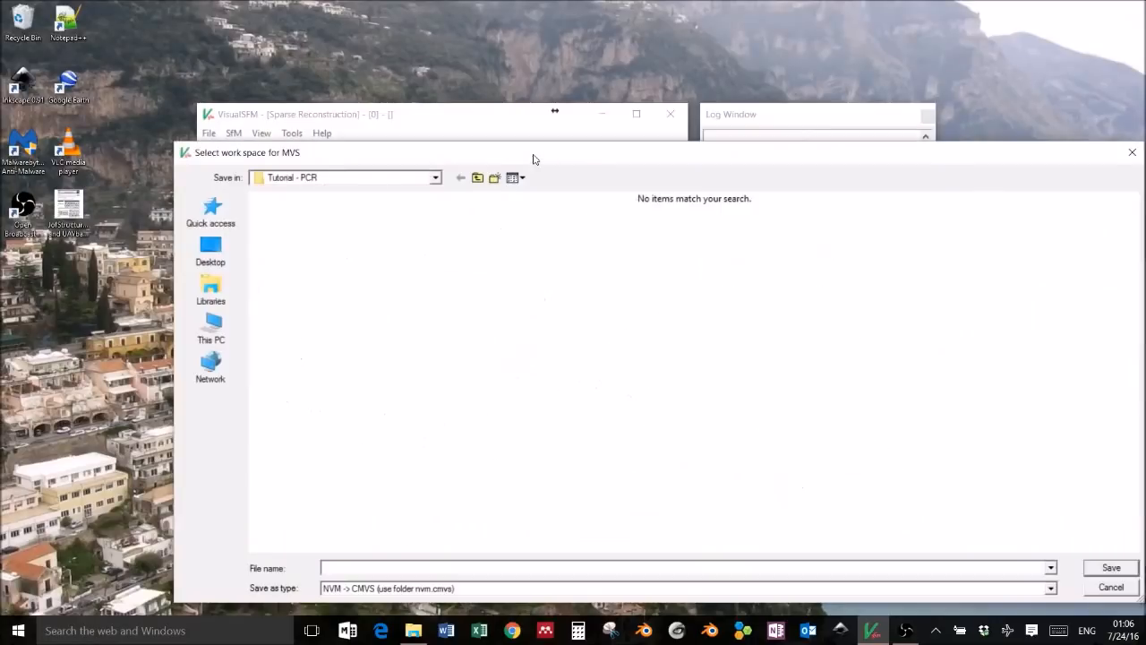
drag(524, 143, 484, 56)
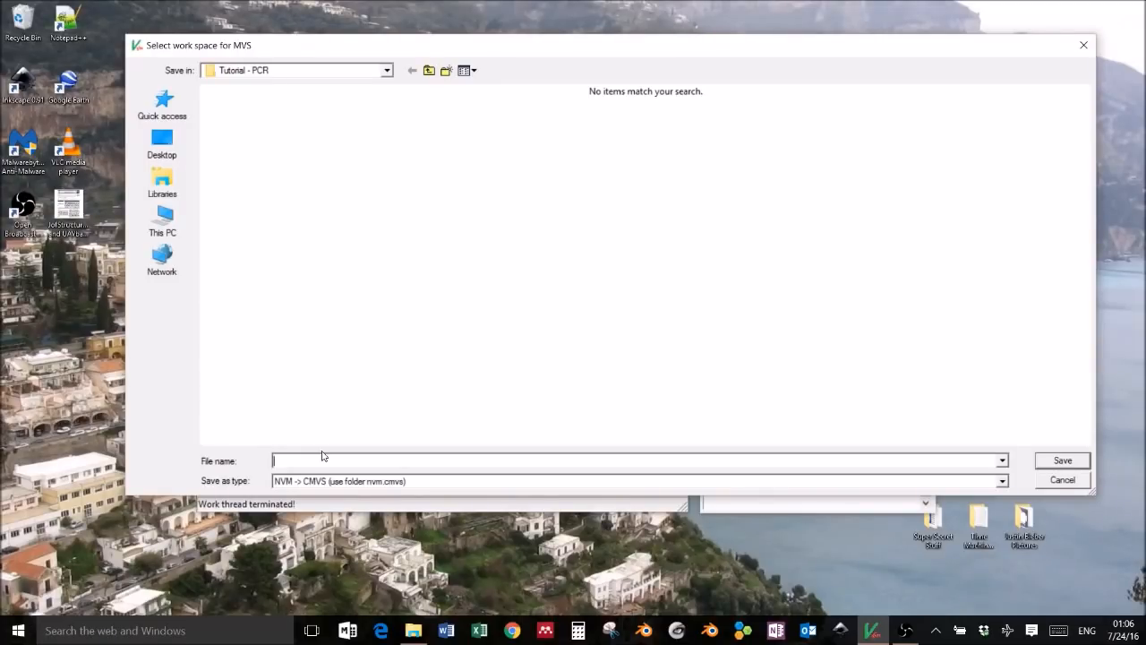
text(PCR_tut_dense)
click(1049, 462)
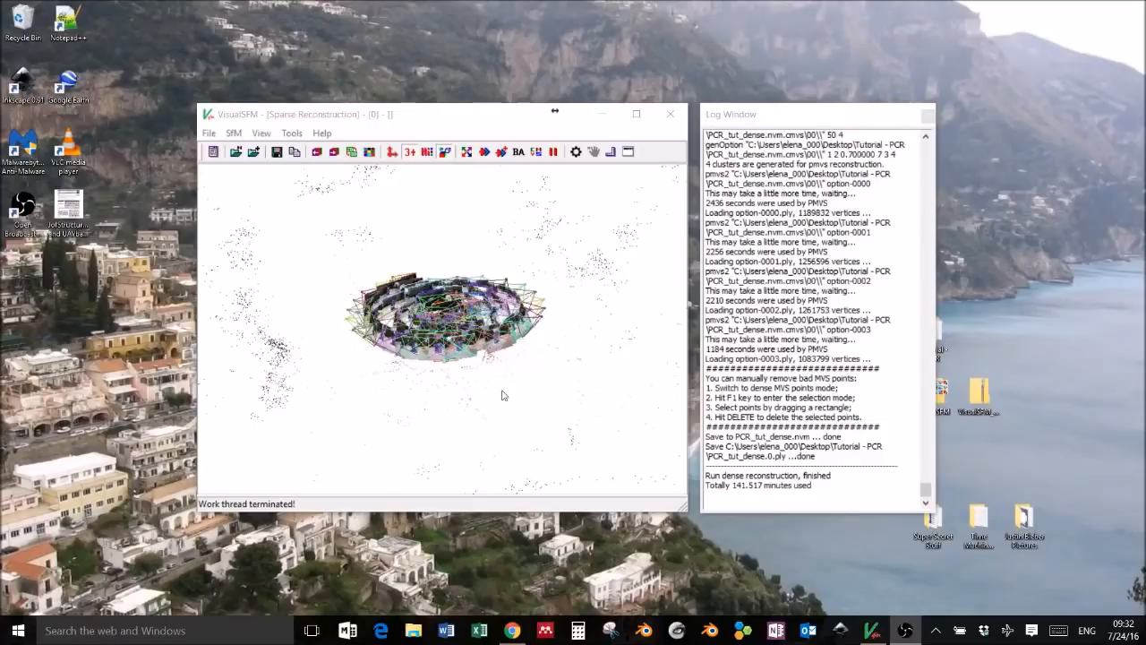
- Maximize the VisualSFM window and move the log window aside so it does not cover the sparse model
drag(529, 400, 389, 363)
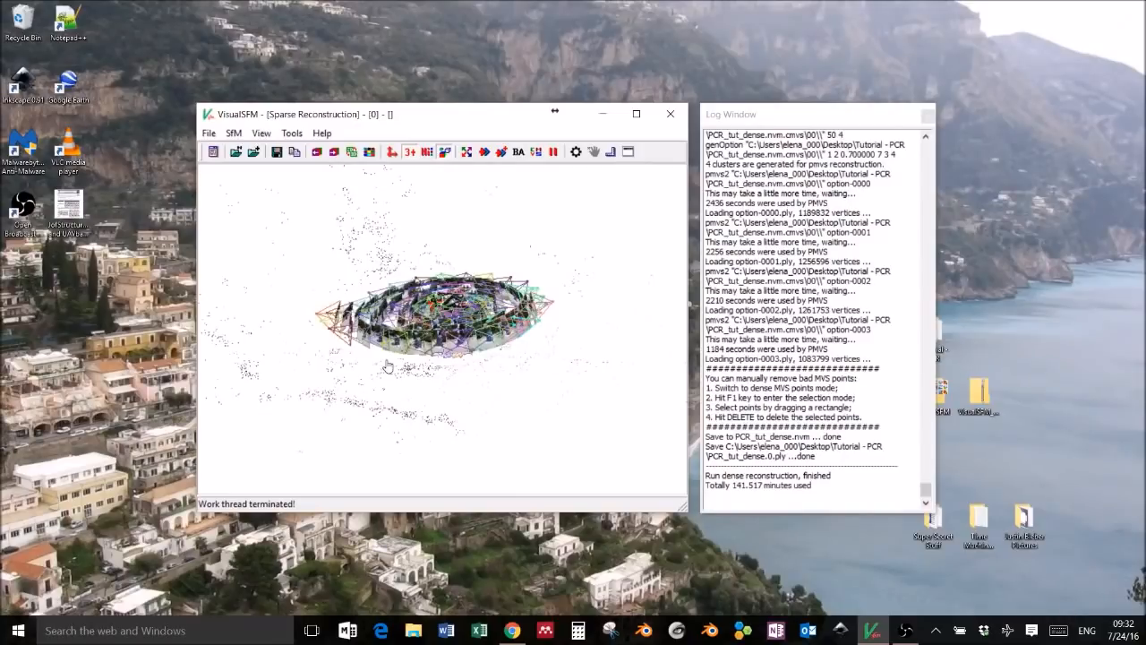
drag(388, 366, 434, 384)
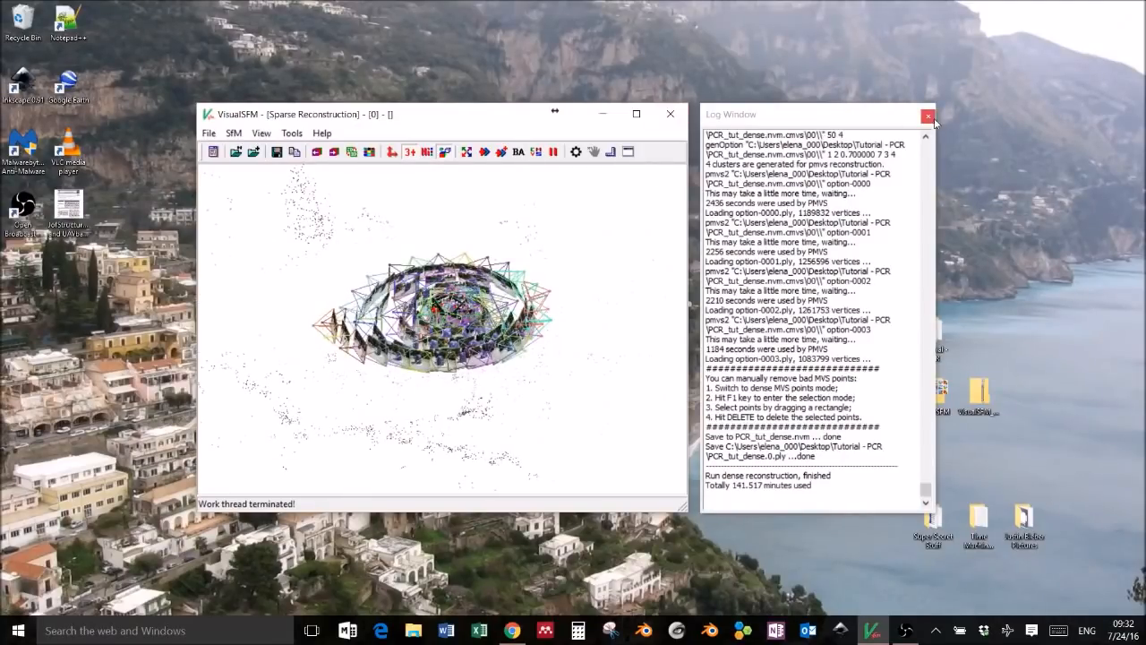
click(637, 116)
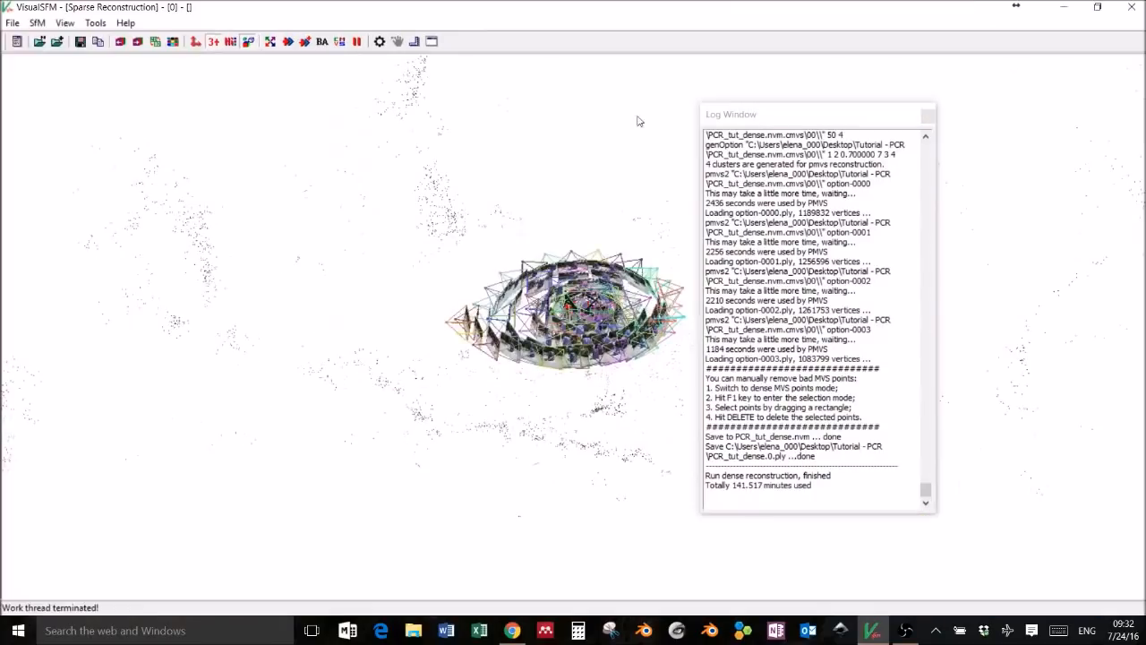
drag(776, 117, 1143, 67)
drag(684, 365, 750, 326)
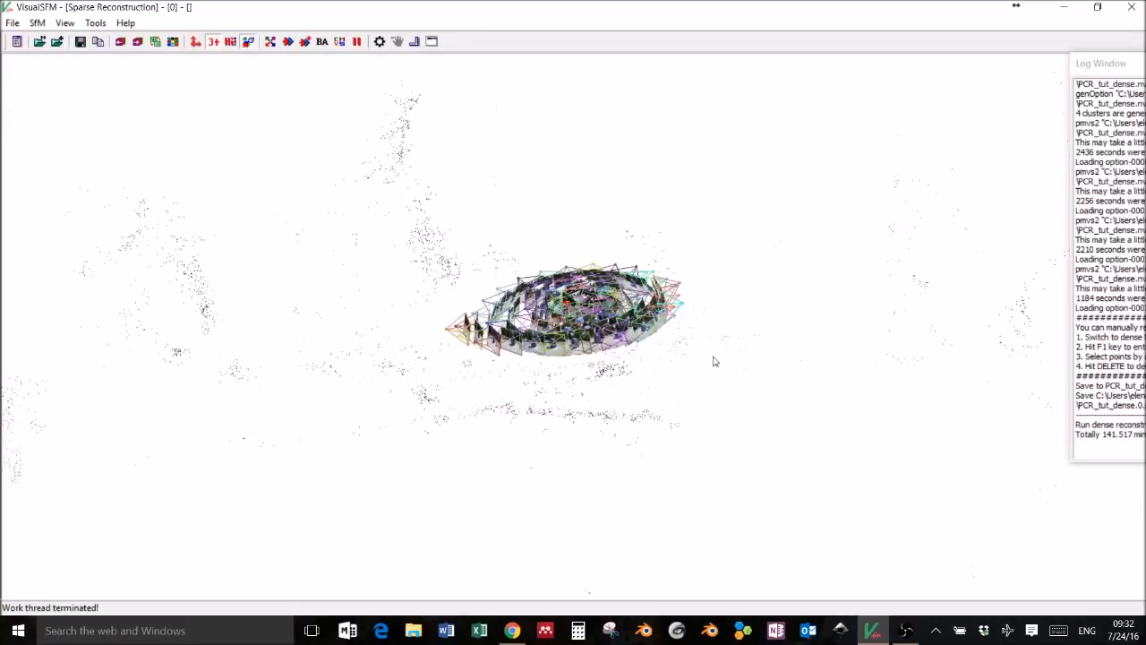
- Switch to the dense reconstruction and examine the painted rock's point cloud up close from several angles
key(Tab)
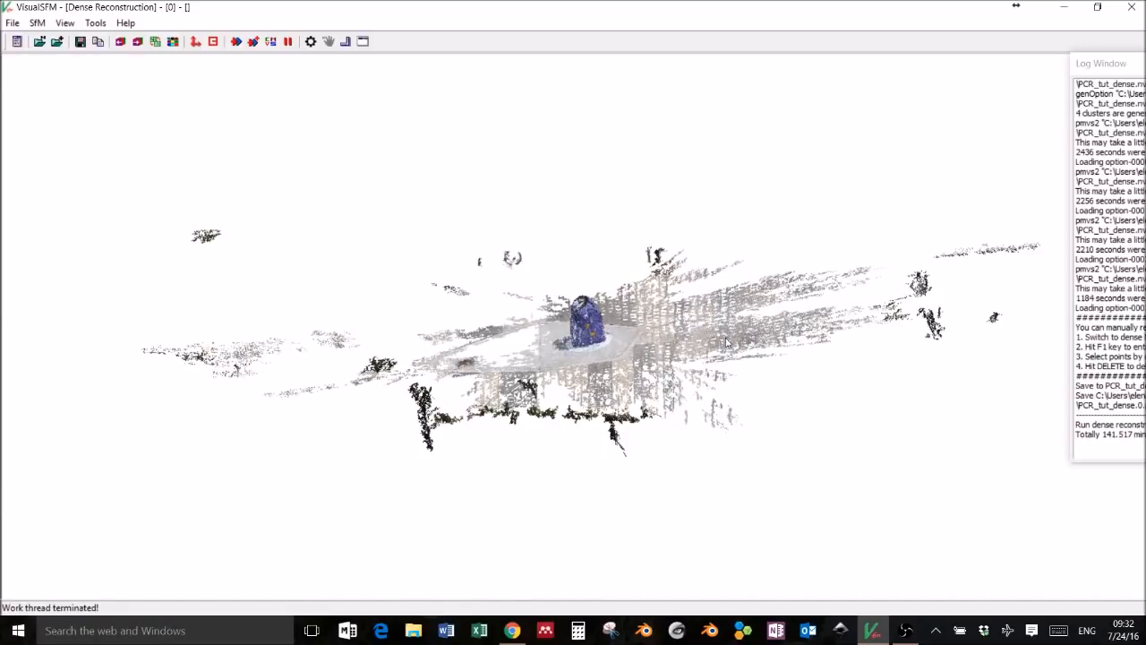
drag(715, 361, 549, 450)
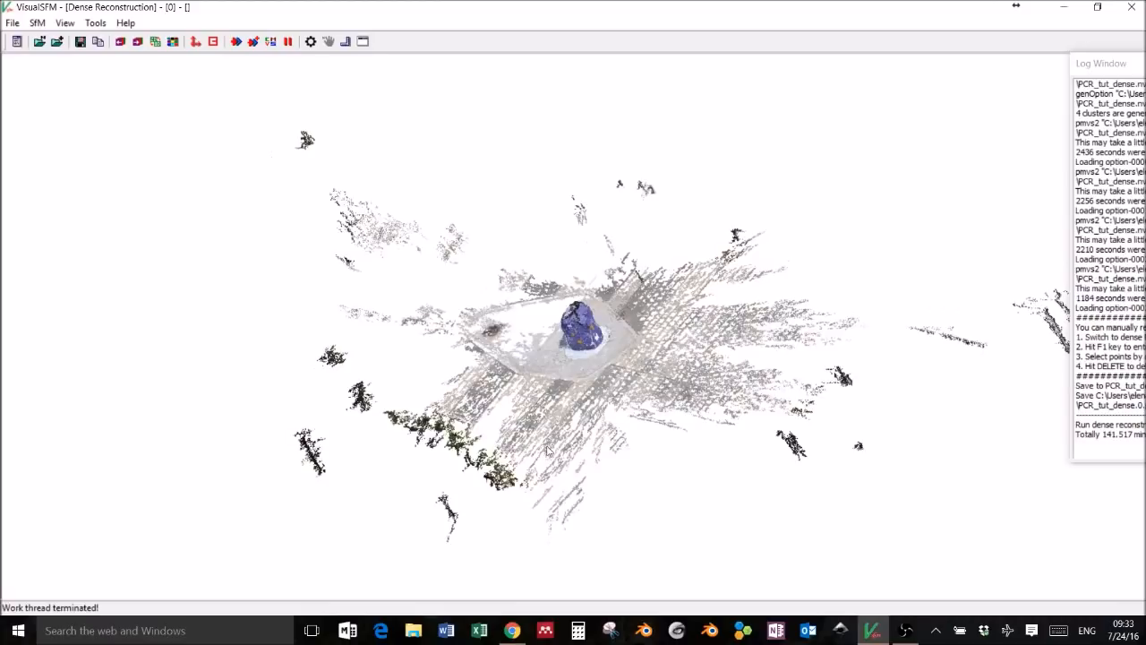
right_drag(835, 337, 595, 344)
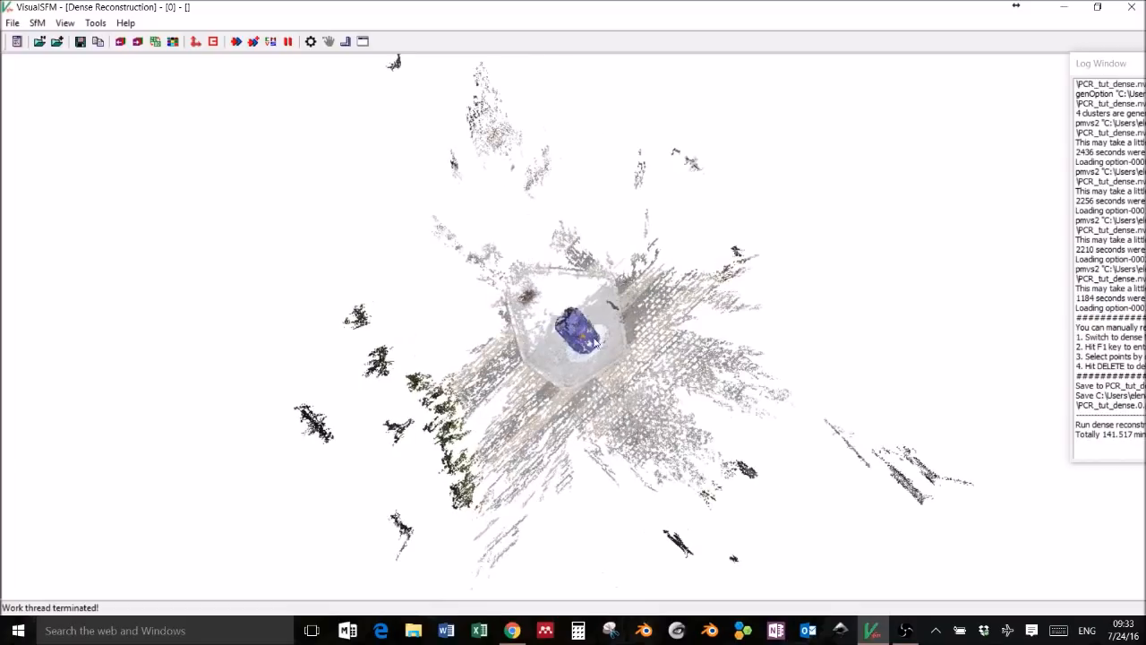
scroll(595, 344, up, 2)
scroll(595, 344, up, 3)
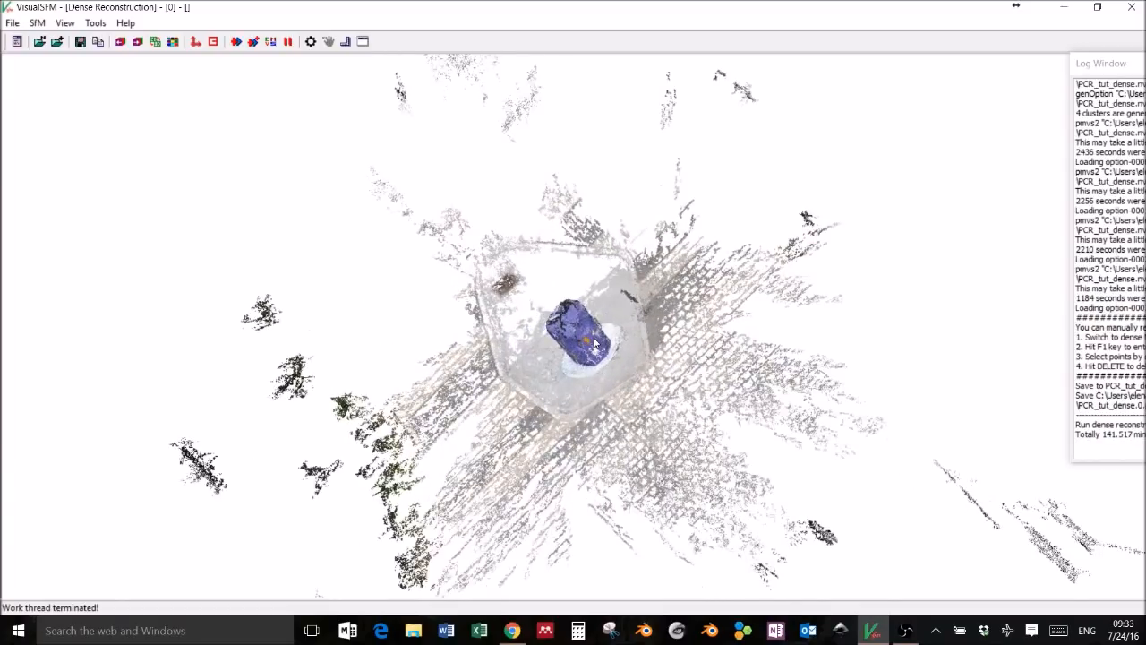
scroll(595, 344, up, 3)
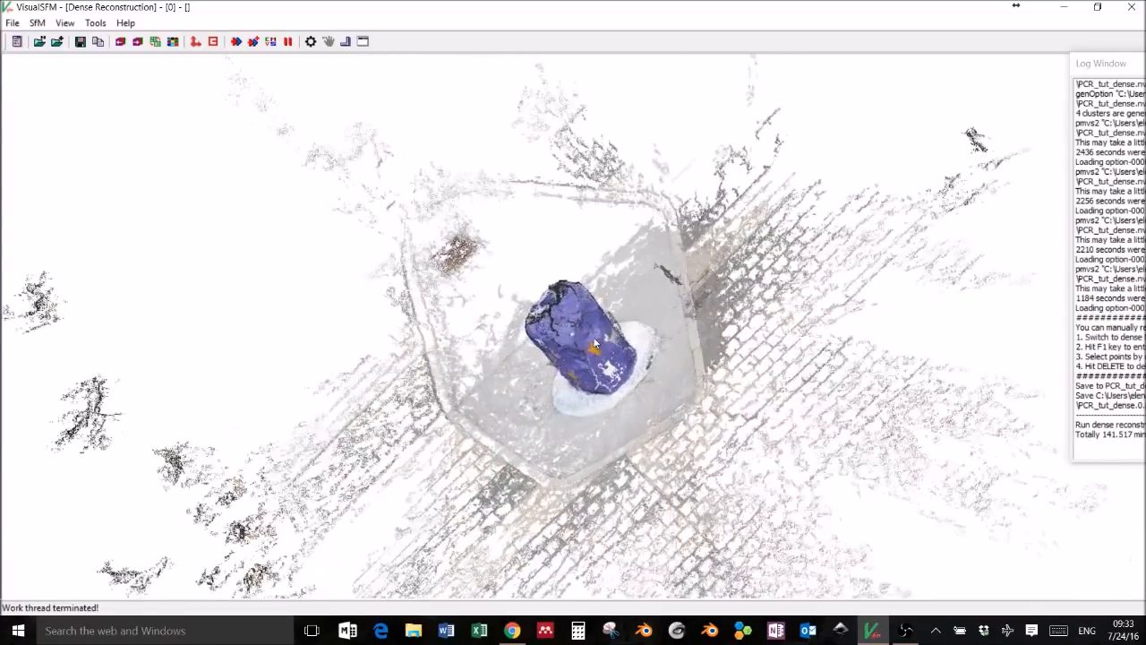
scroll(595, 344, up, 2)
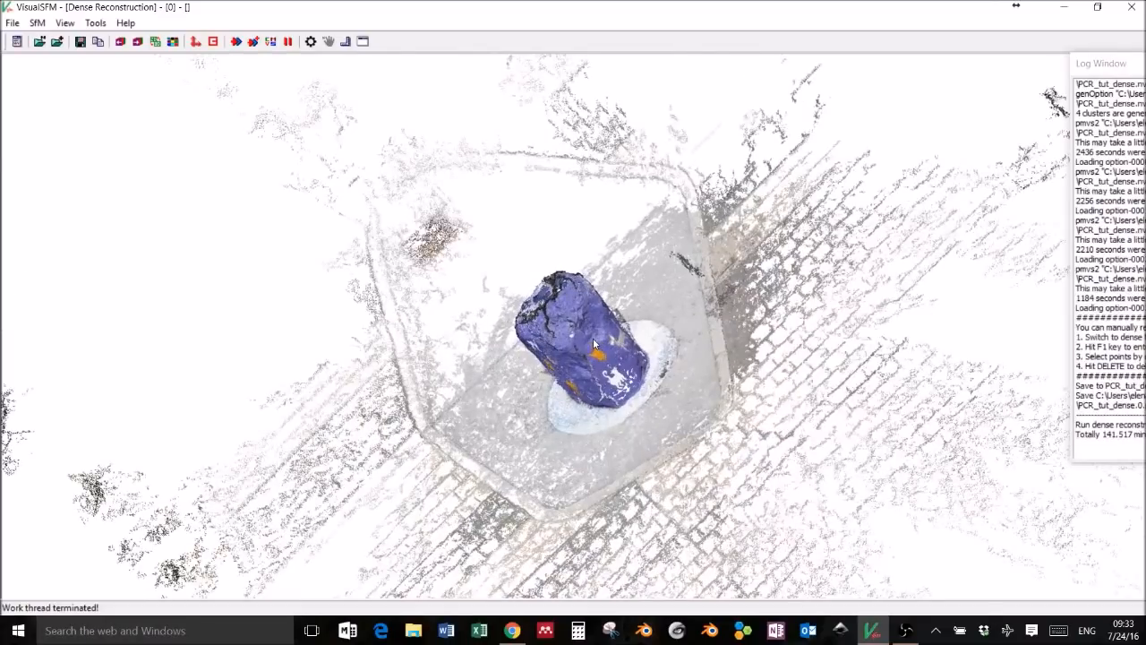
scroll(595, 344, up, 2)
scroll(593, 340, up, 1)
scroll(592, 340, up, 1)
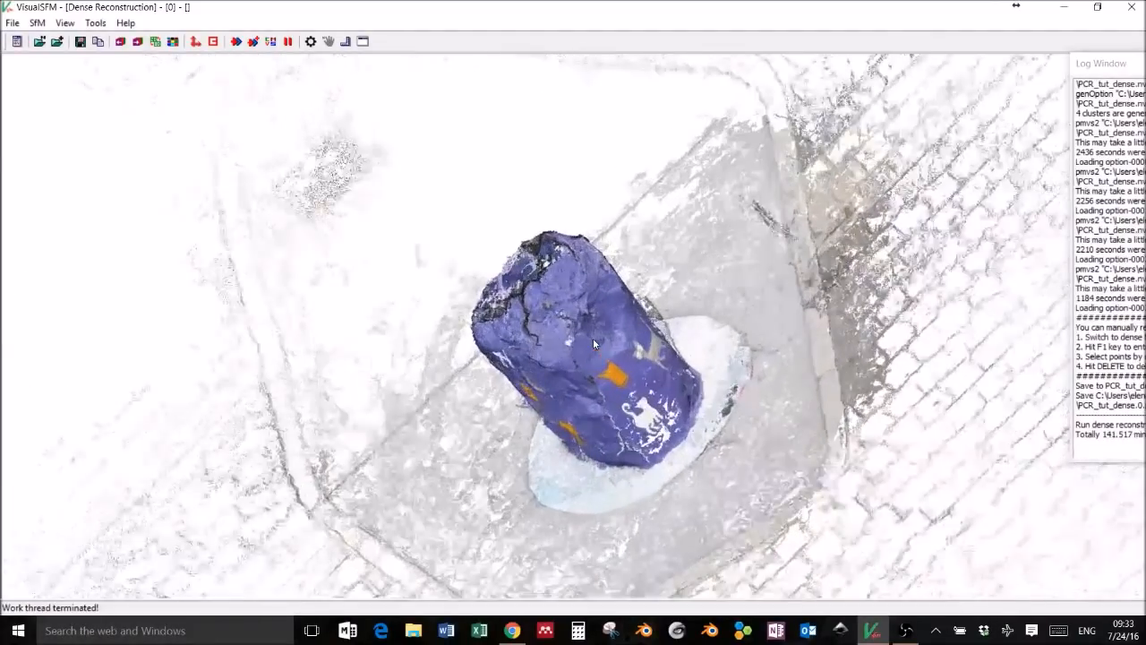
scroll(593, 338, up, 1)
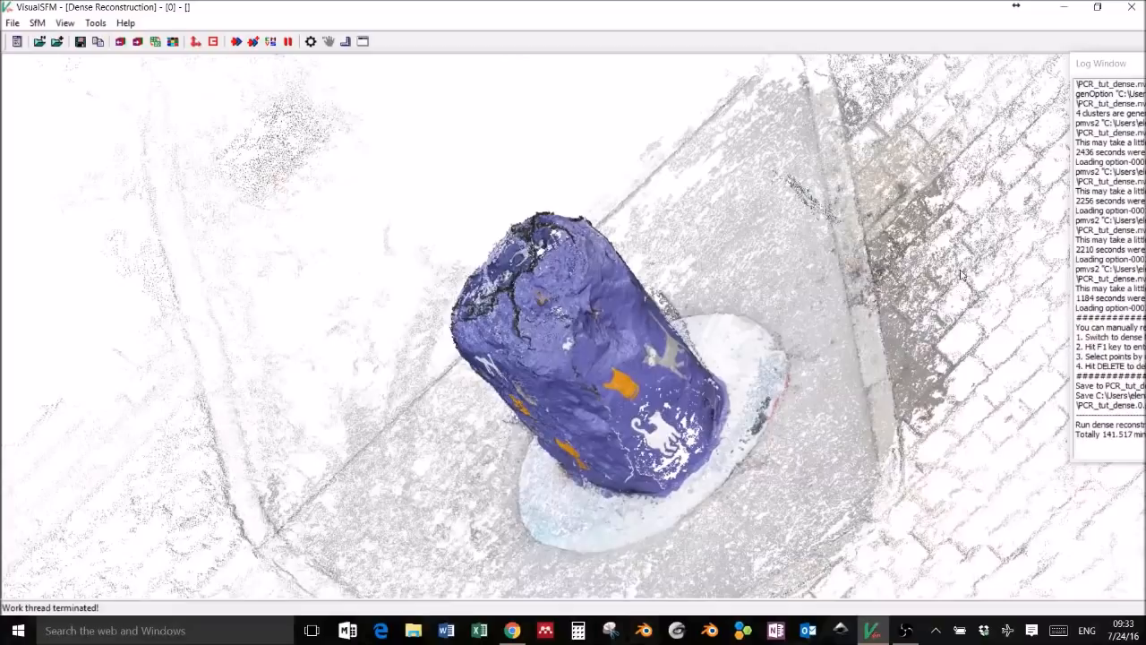
scroll(811, 253, up, 1)
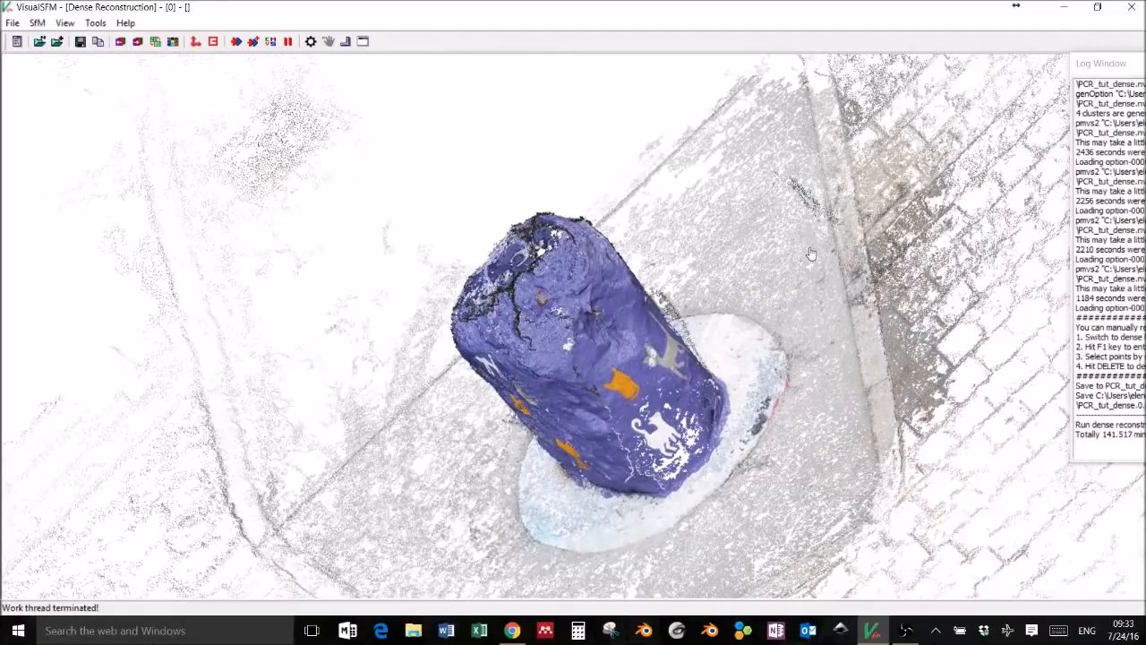
mouse_move(811, 253)
mouse_down()
mouse_move(740, 417)
mouse_move(472, 363)
mouse_up()
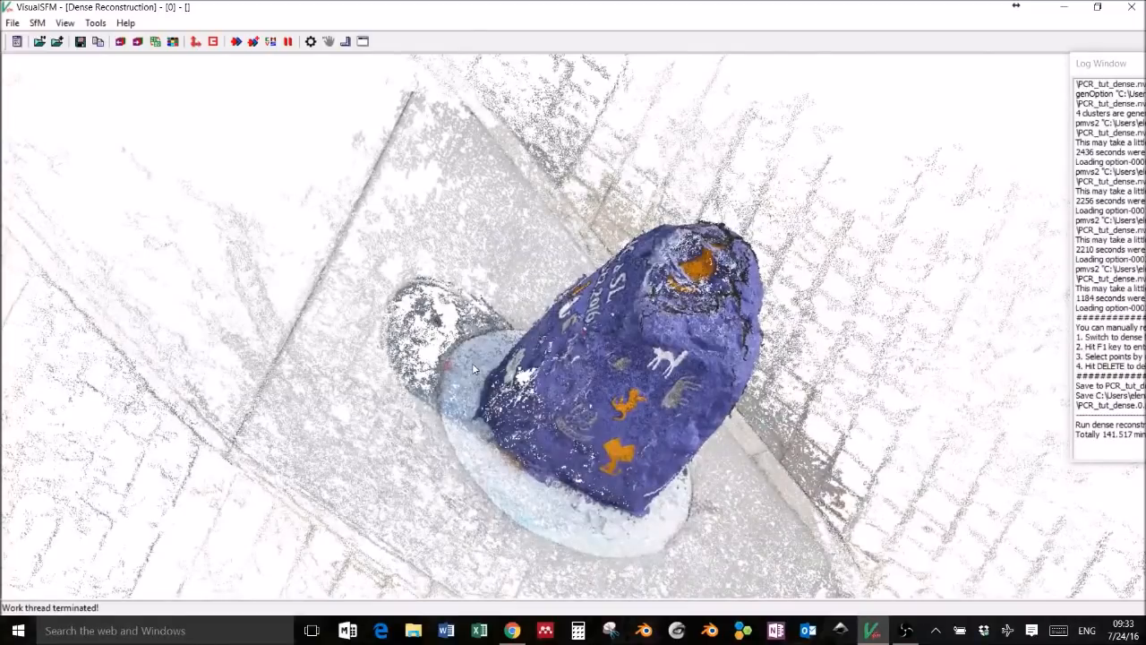
mouse_move(472, 363)
mouse_down()
mouse_move(703, 459)
mouse_move(635, 454)
mouse_move(637, 484)
mouse_up()
drag(500, 405, 446, 371)
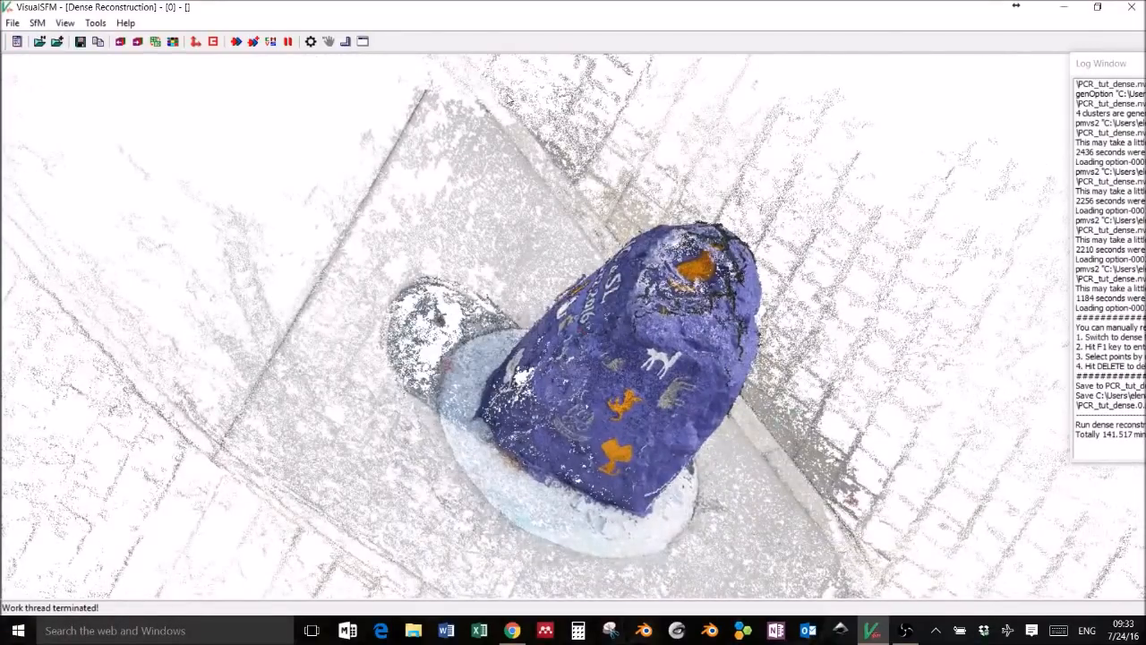
- Save the NView match of the dense reconstruction as PCR_tut_dense_done in the Tutorial - PCR folder
click(13, 24)
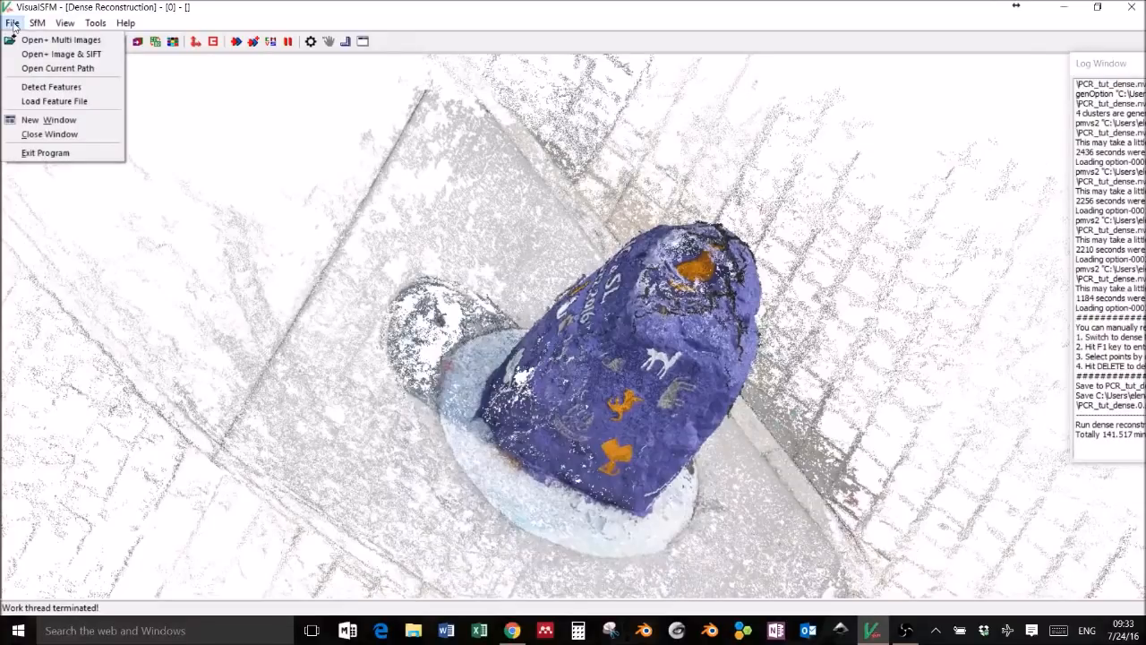
mouse_move(36, 24)
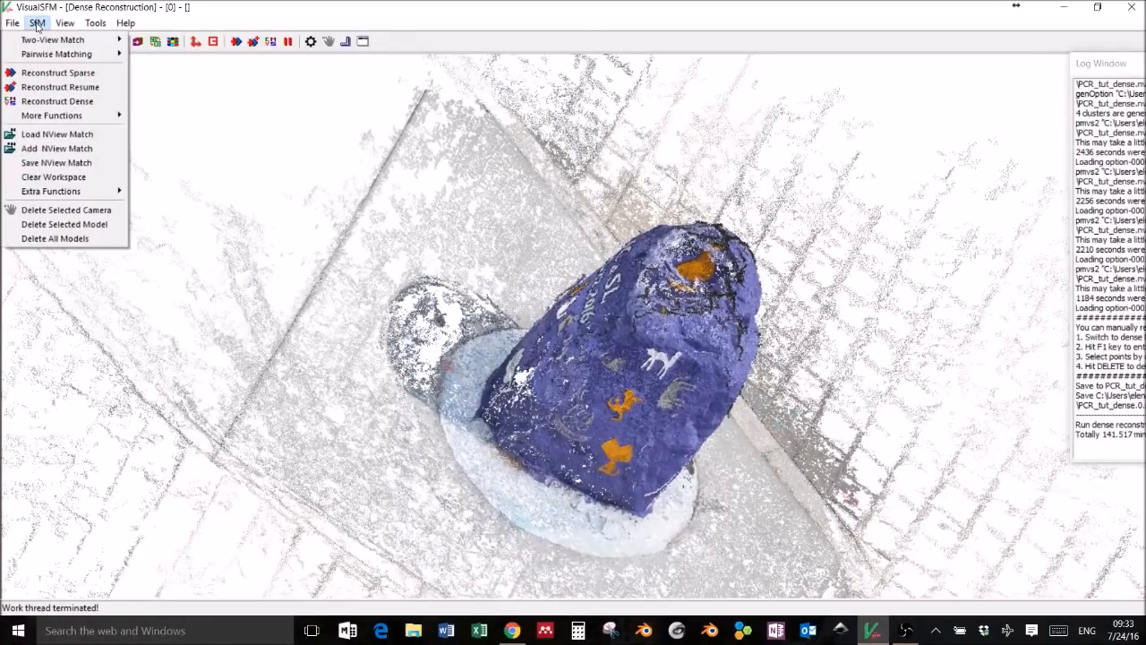
click(76, 163)
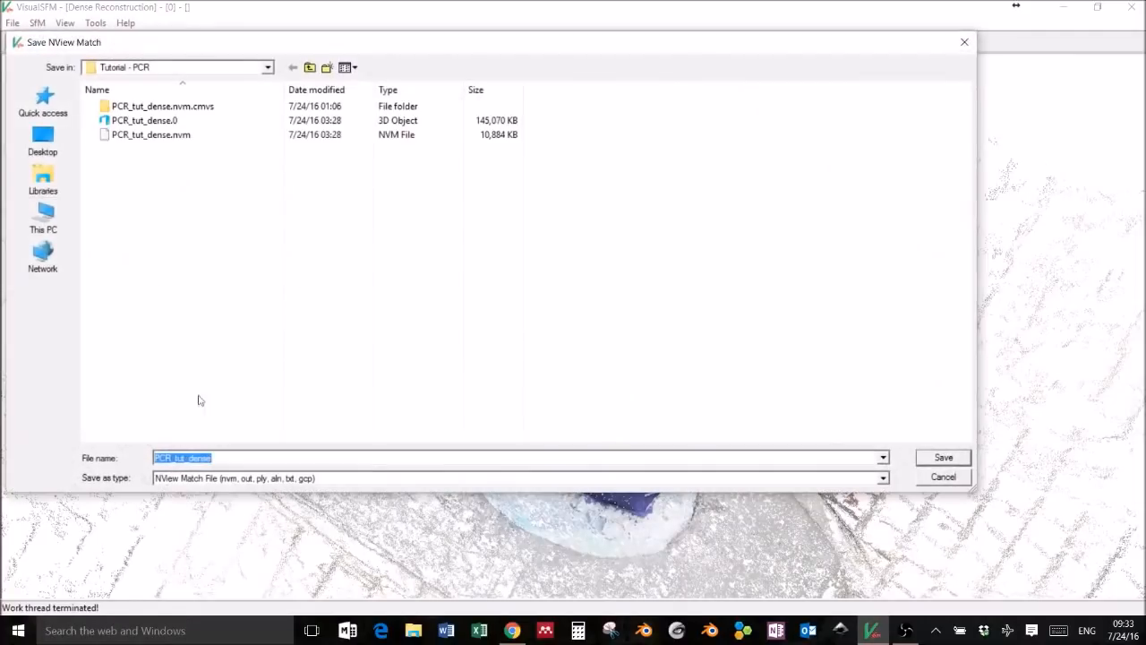
click(222, 458)
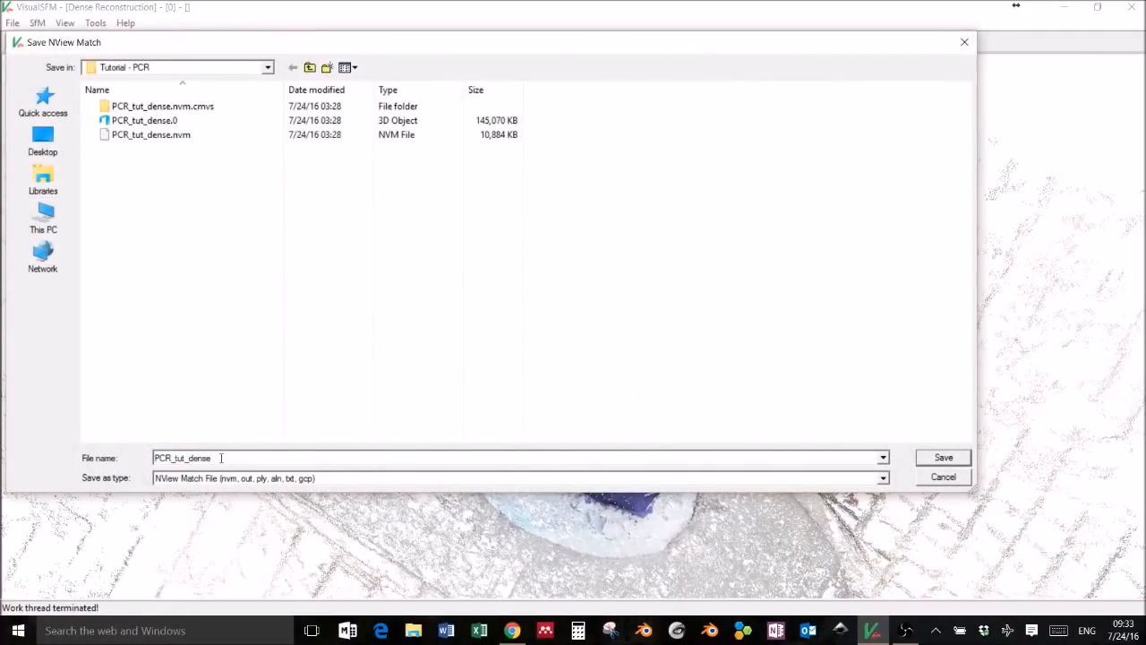
text(_done)
click(945, 460)
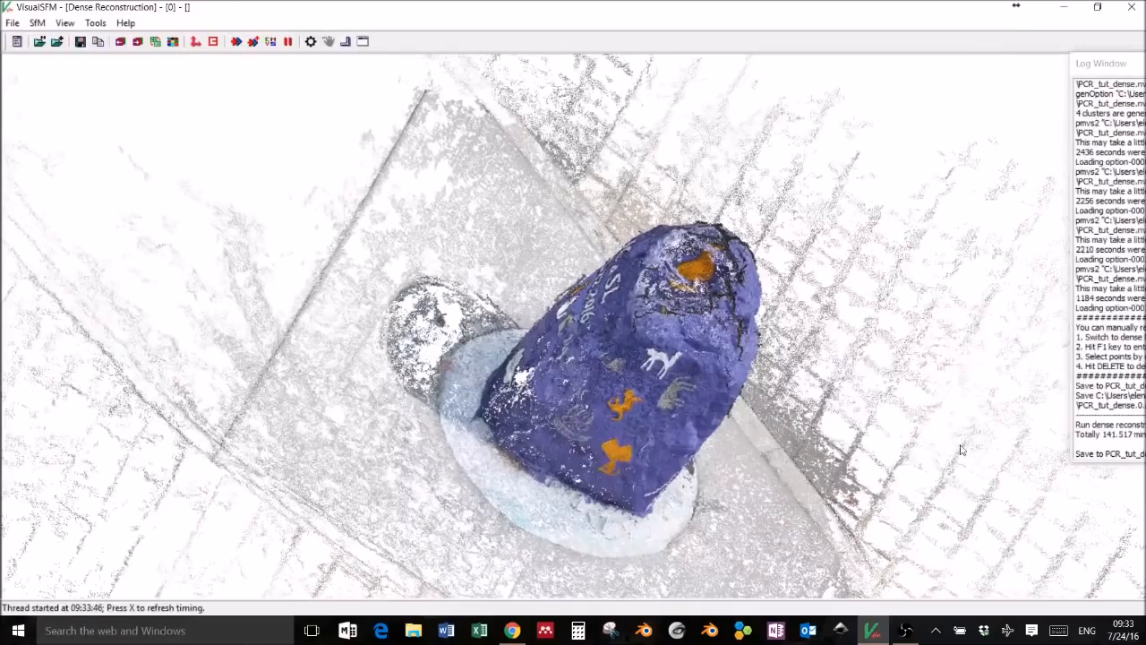
- Save the NView match of the dense reconstruction as PCR_tut_dense_done.ply in the Tutorial - PCR folder
click(38, 23)
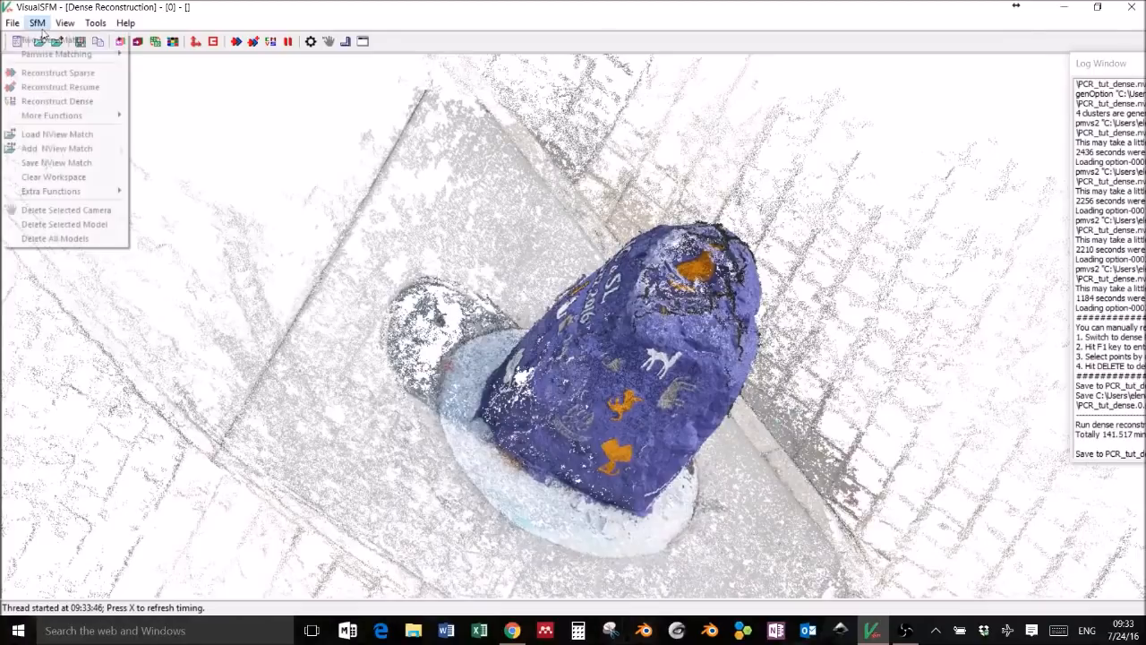
click(57, 166)
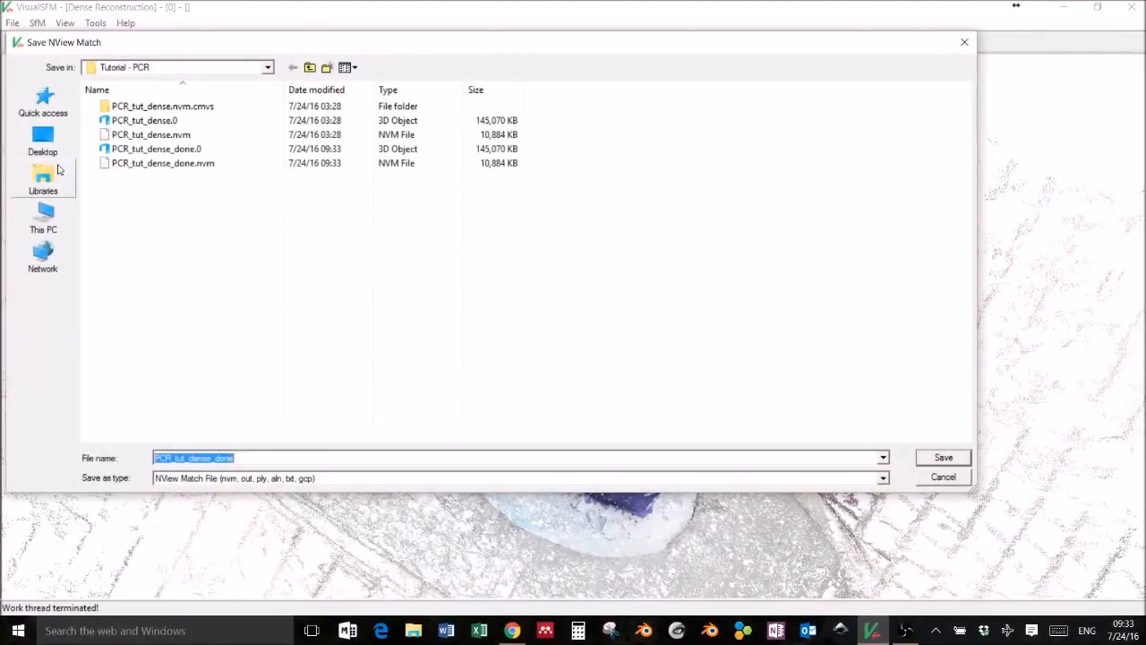
click(271, 459)
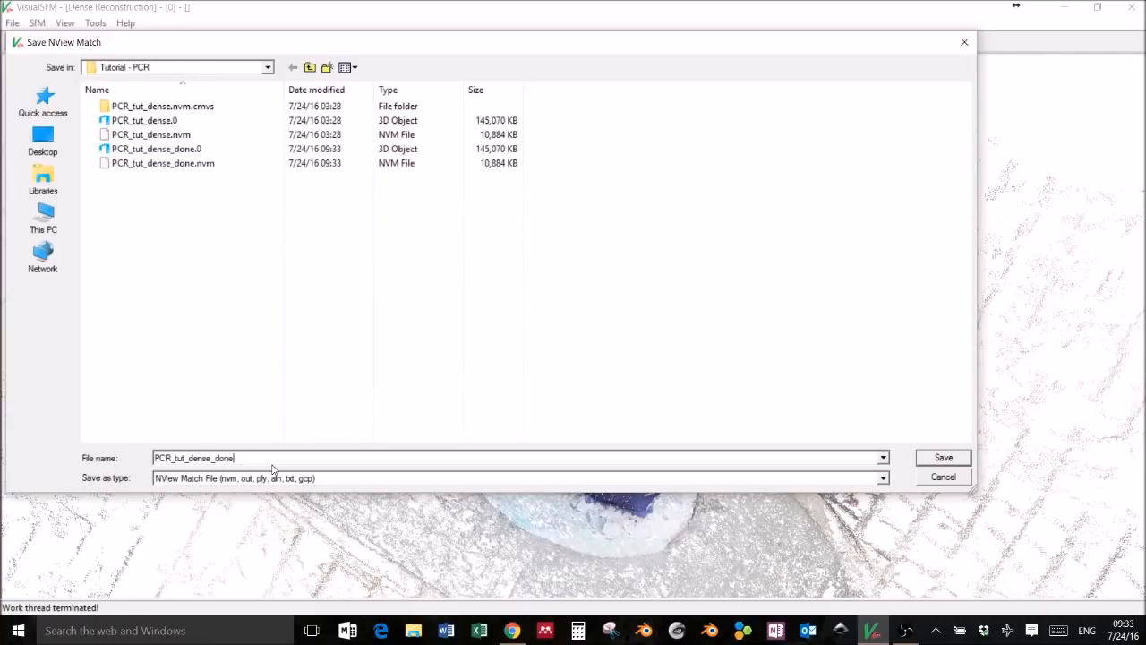
text(.ply)
click(944, 457)
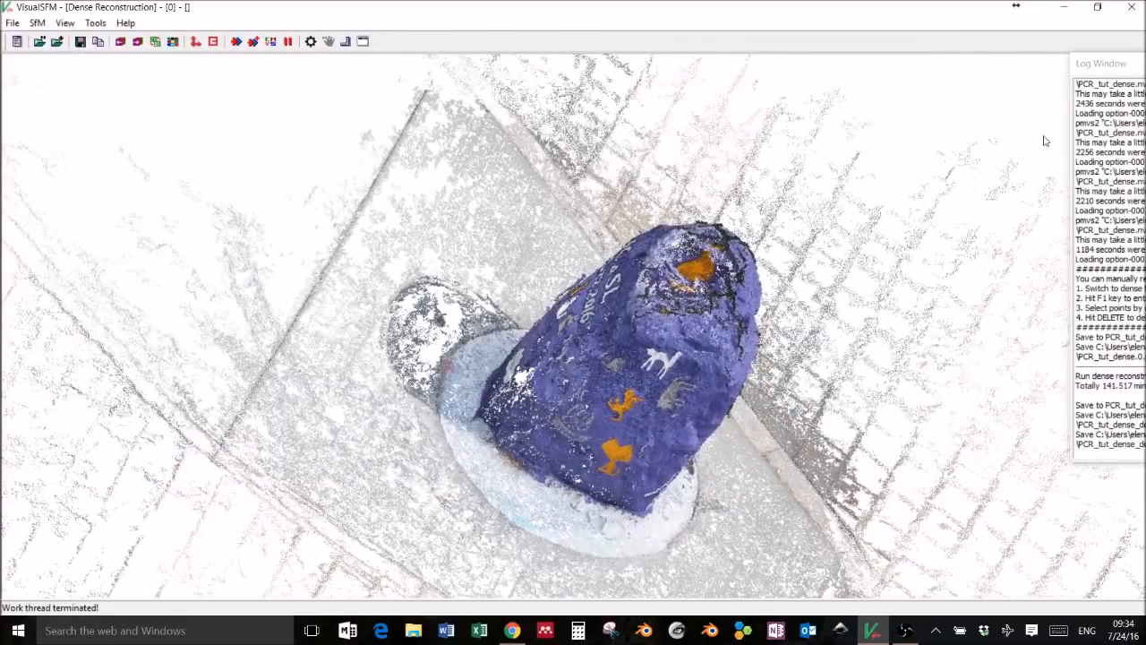
- Bring the log window into view to check the save entries, and minimize VisualSFM
click(1098, 68)
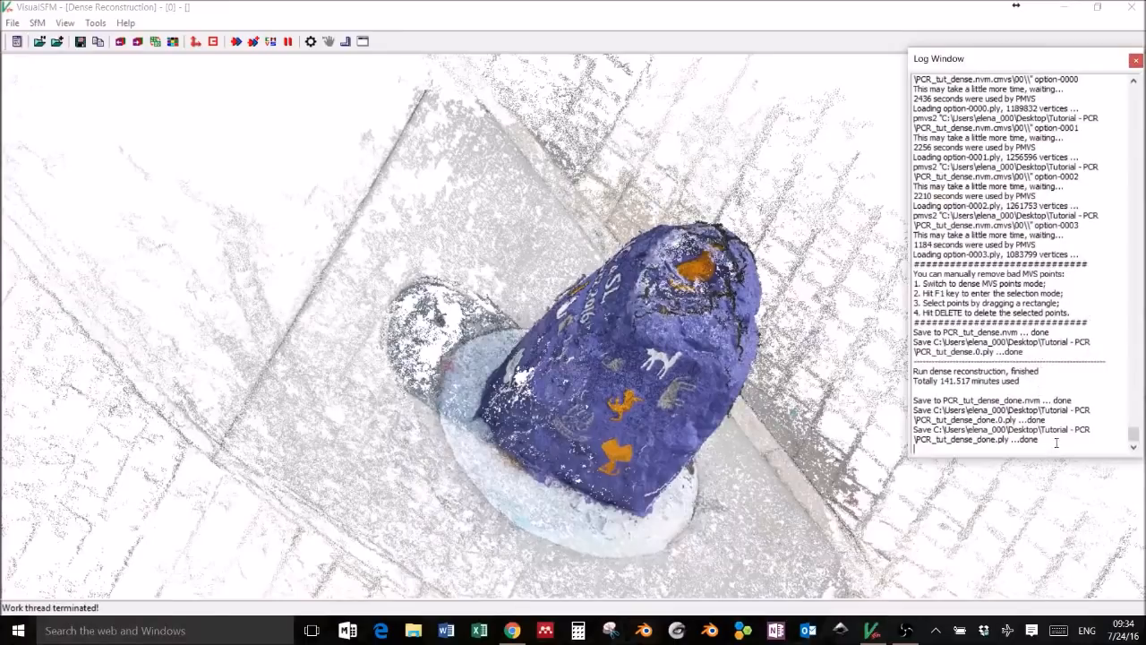
drag(1030, 61, 1076, 62)
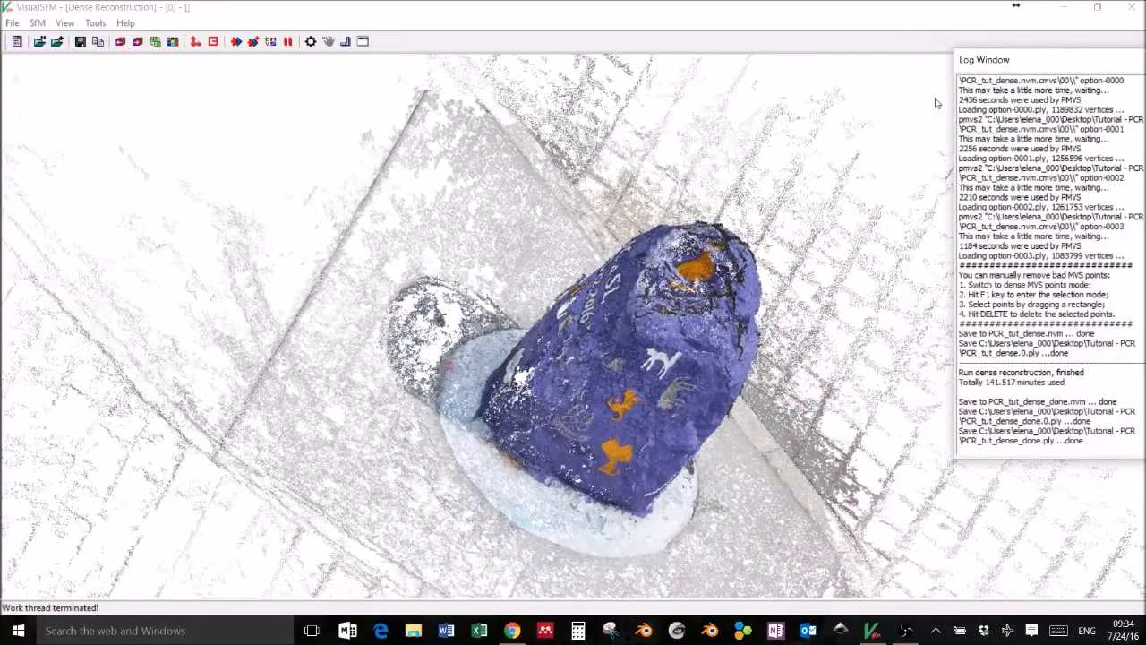
click(1063, 8)
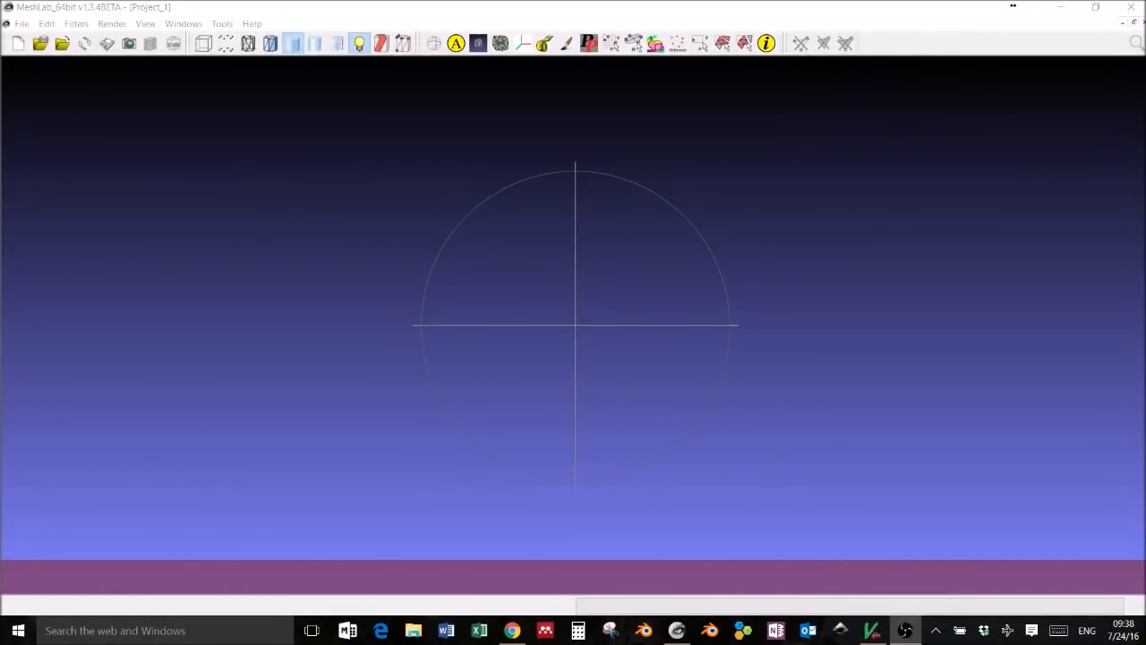
- In MeshLab, open the project bundle.rd.out from Tutorial - PCR > PCR_tut_dense.nvm.cmvs > 00, with list as its image list file
click(22, 26)
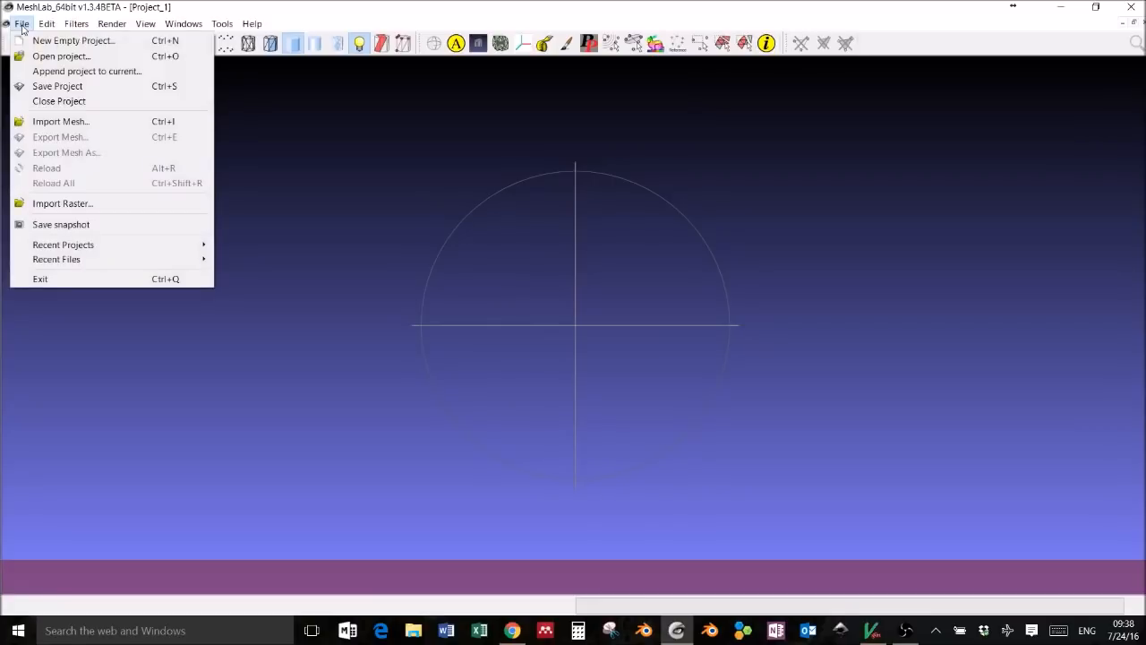
click(37, 57)
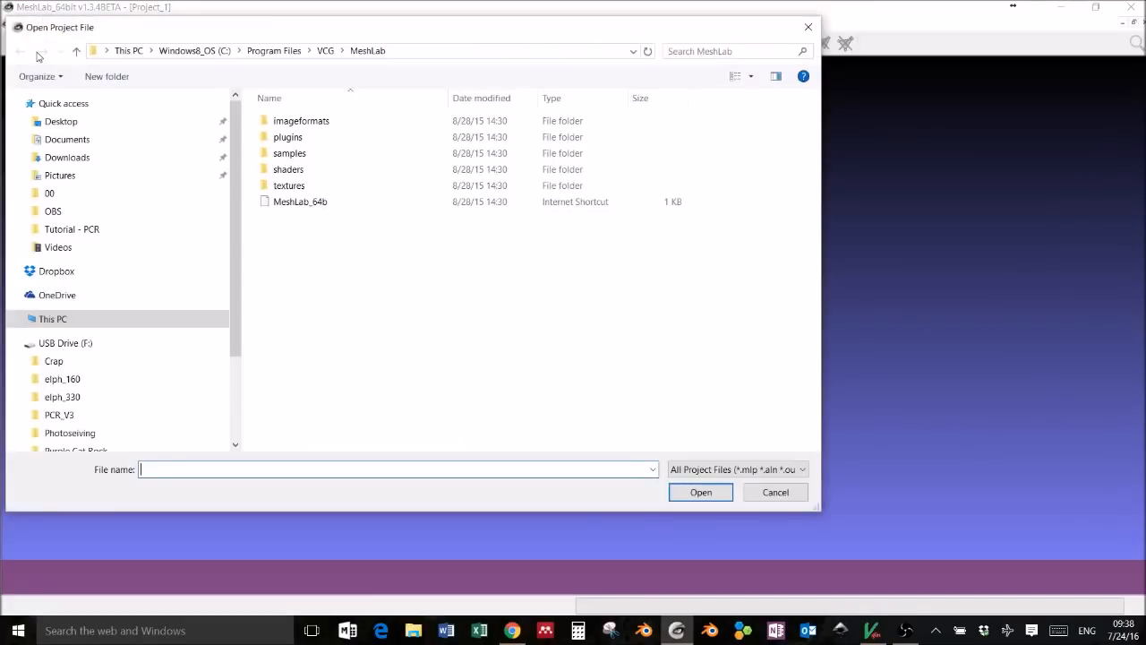
drag(239, 172, 239, 133)
click(82, 127)
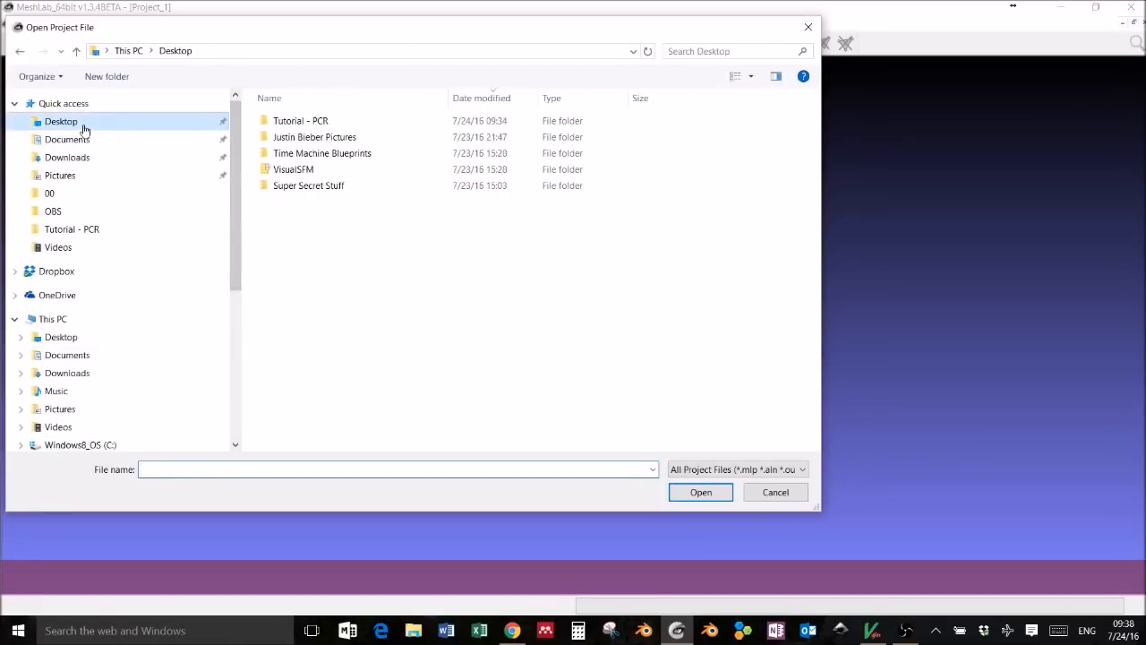
double_click(318, 123)
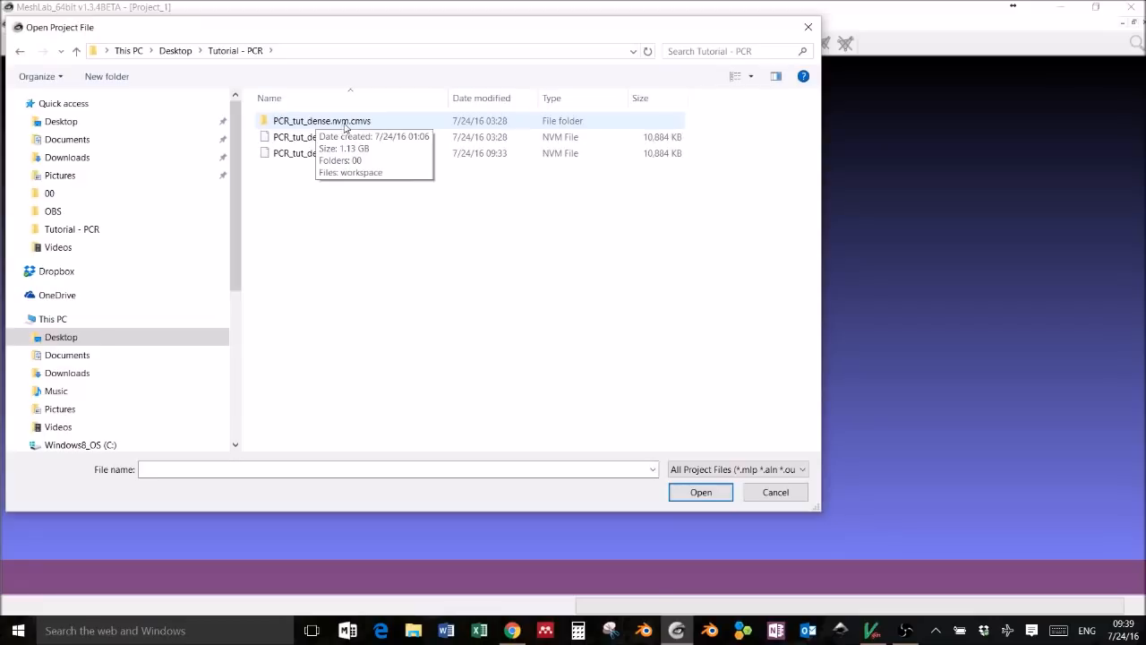
double_click(344, 125)
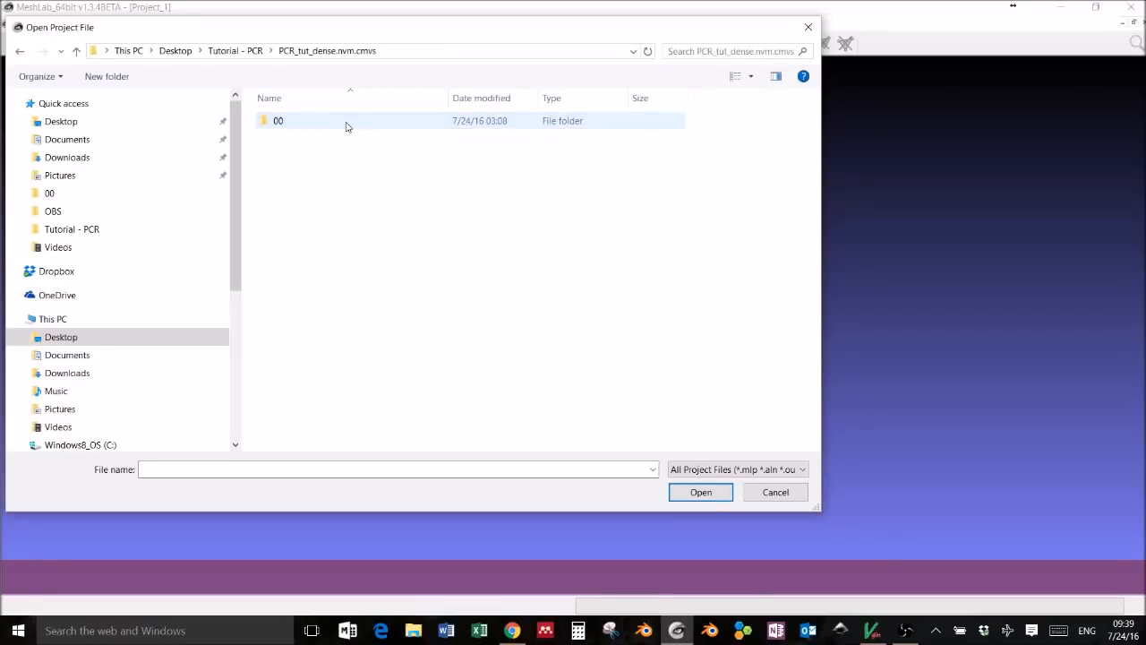
double_click(300, 123)
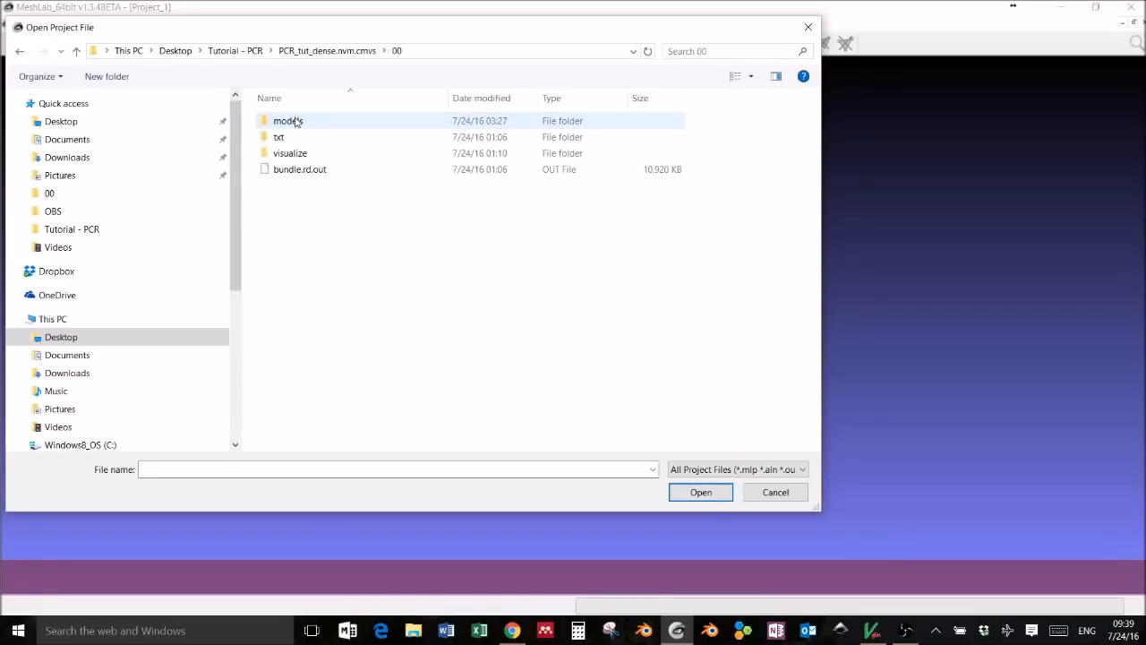
click(309, 171)
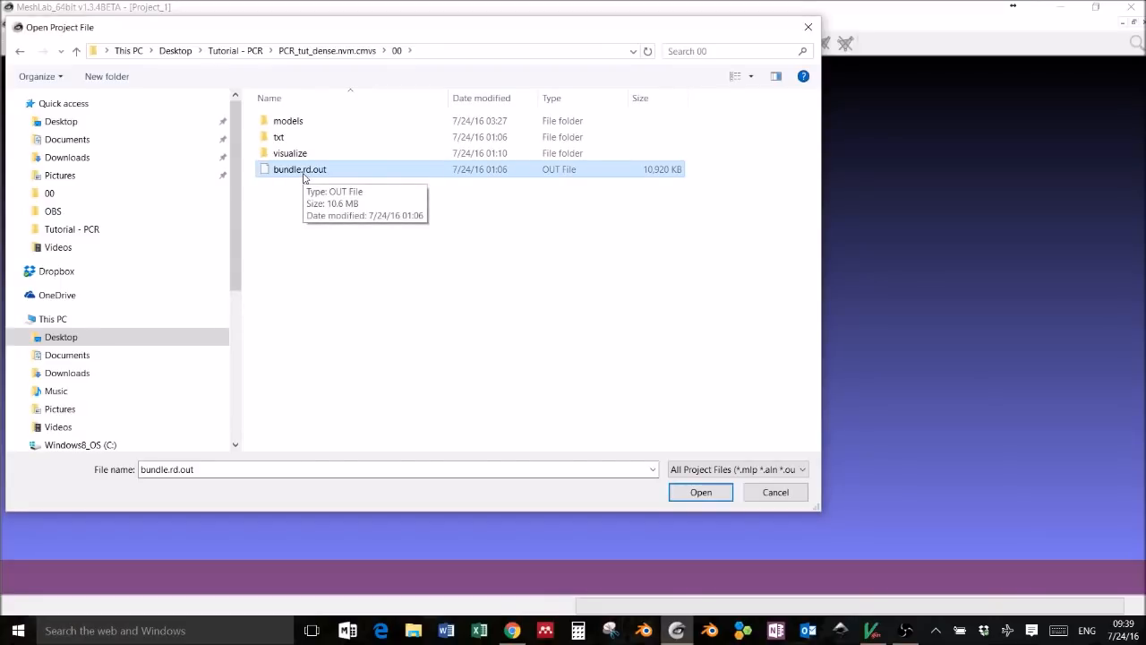
double_click(304, 174)
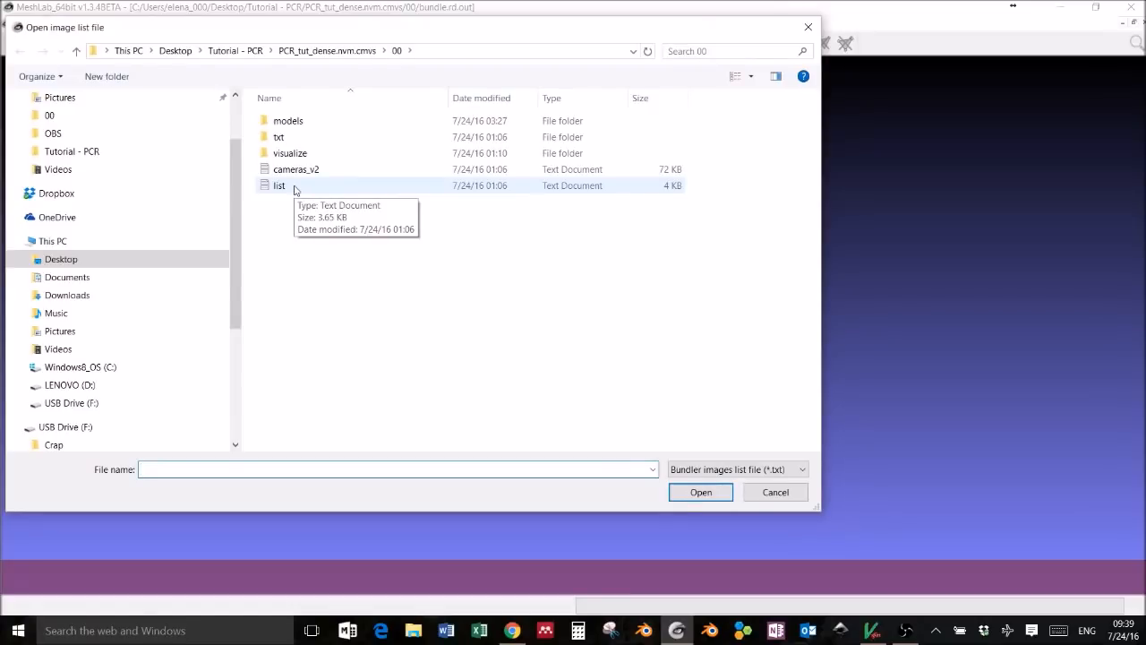
double_click(279, 186)
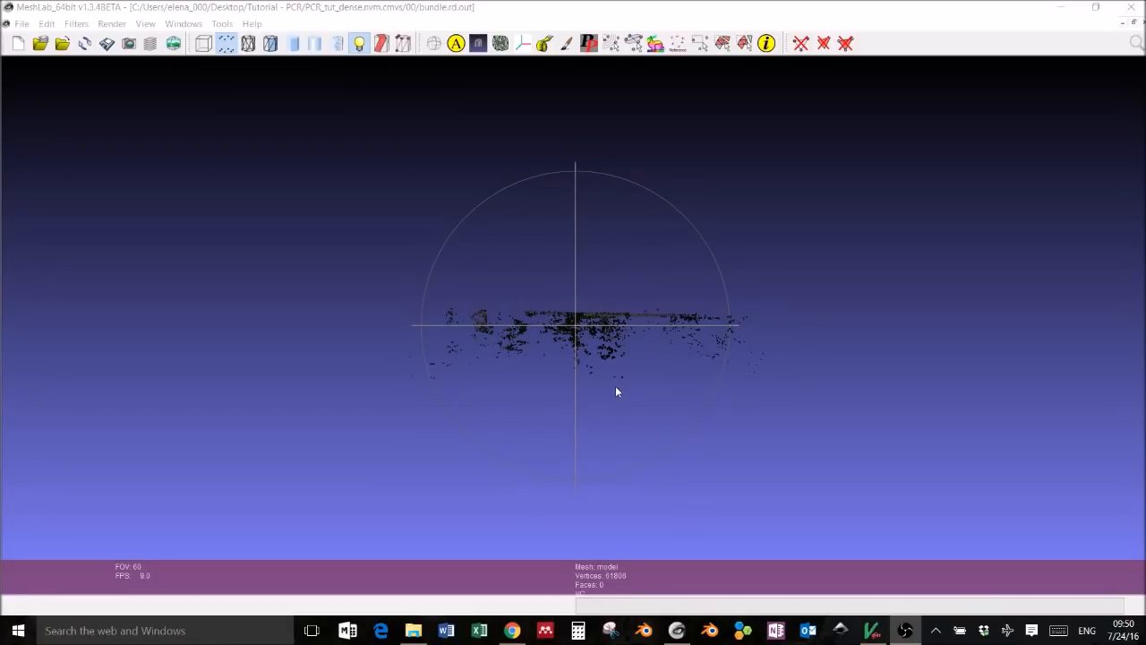
- Examine the imported sparse point cloud from several angles and bring the rock to the centre of the view
drag(615, 391, 600, 255)
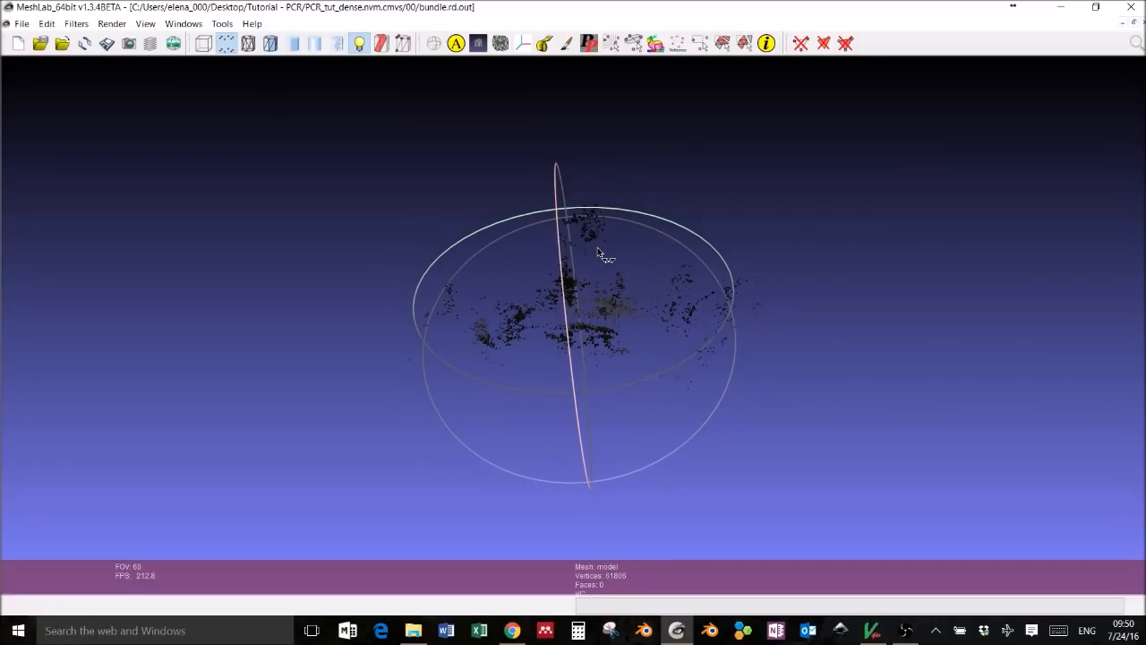
drag(598, 254, 538, 340)
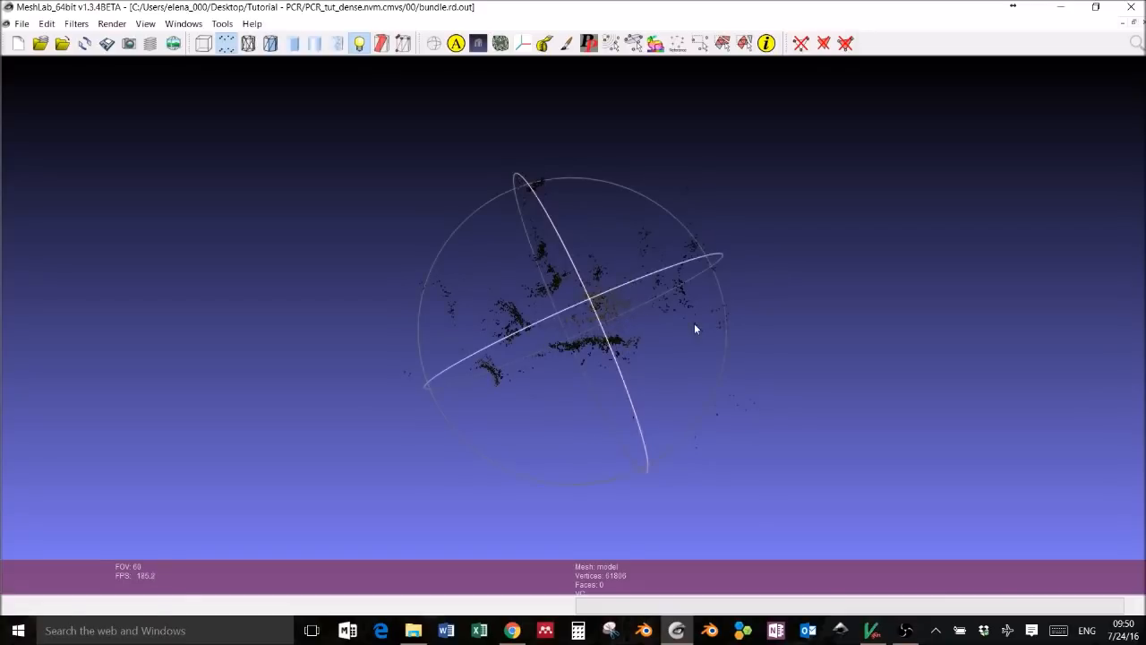
drag(693, 328, 632, 378)
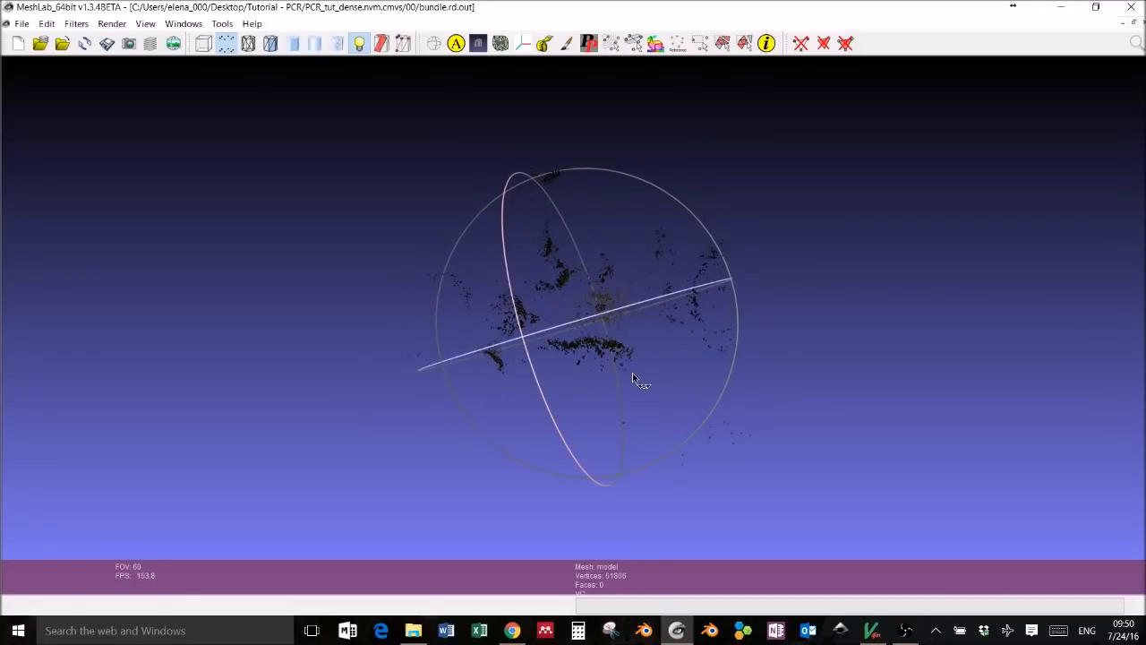
drag(632, 378, 574, 331)
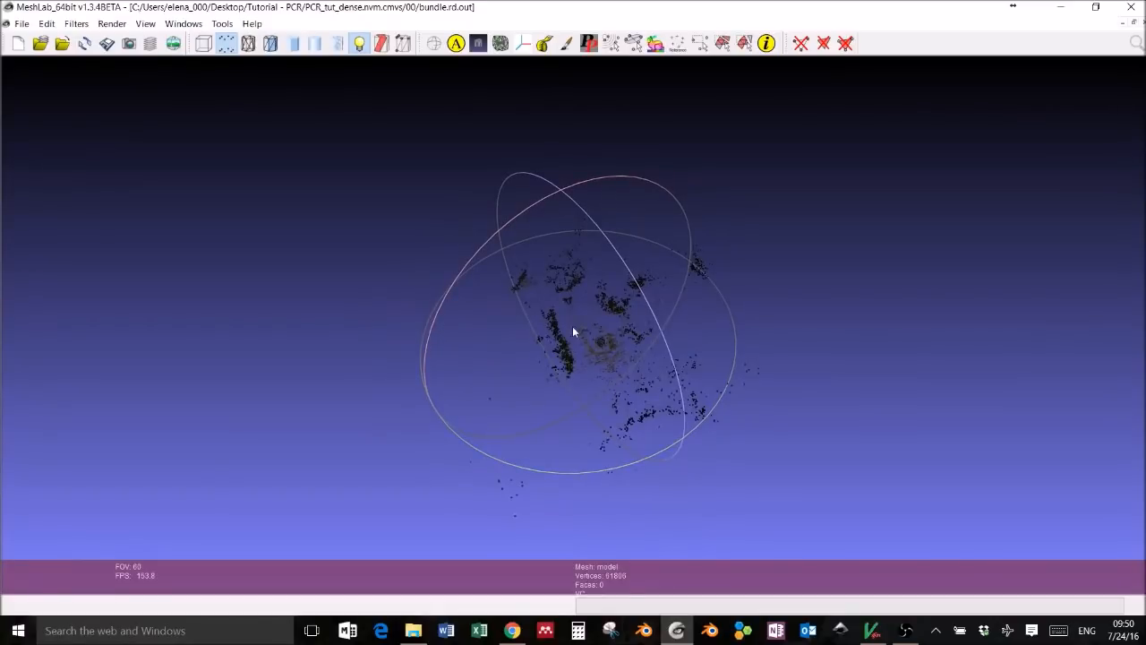
scroll(605, 356, up, 5)
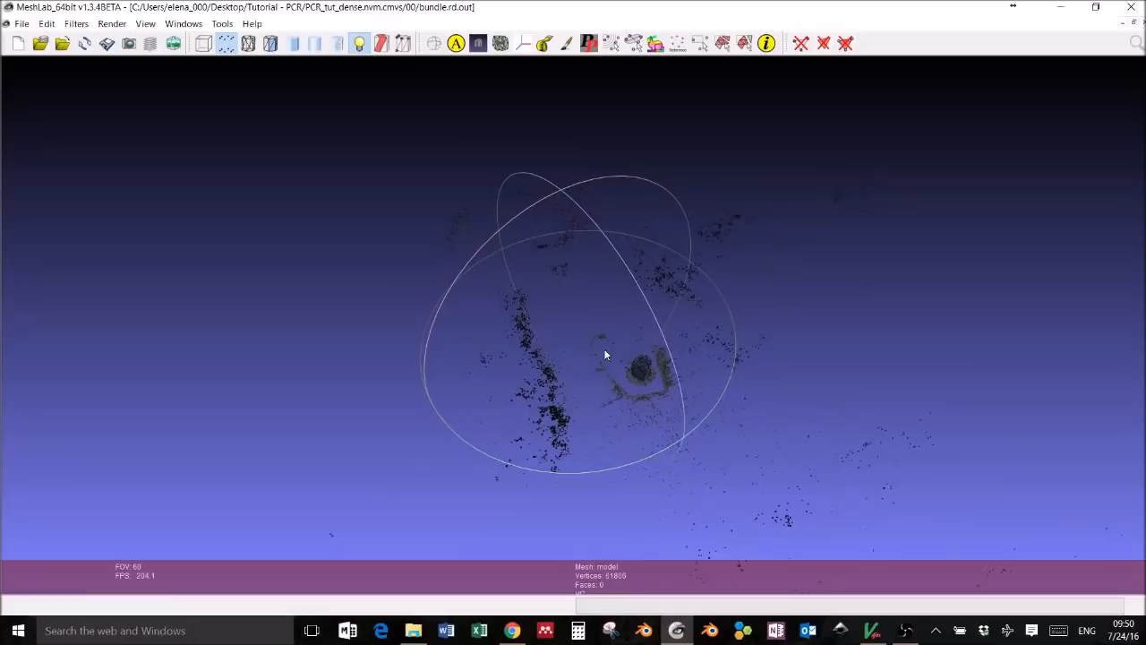
drag(625, 380, 645, 383)
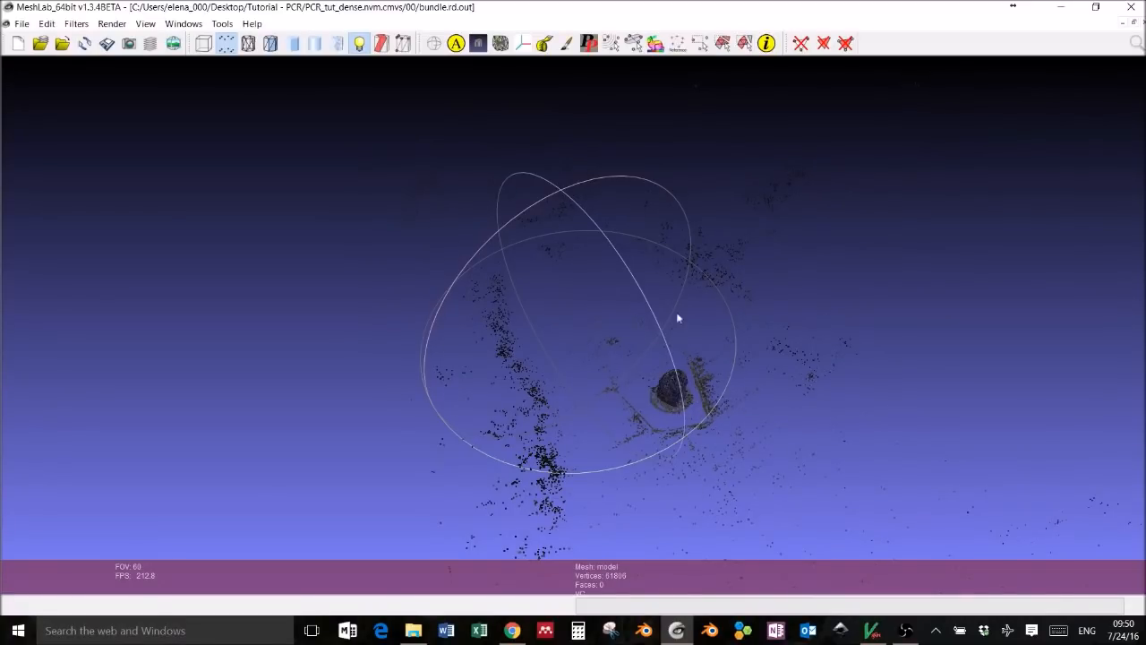
click(686, 388)
drag(691, 386, 697, 384)
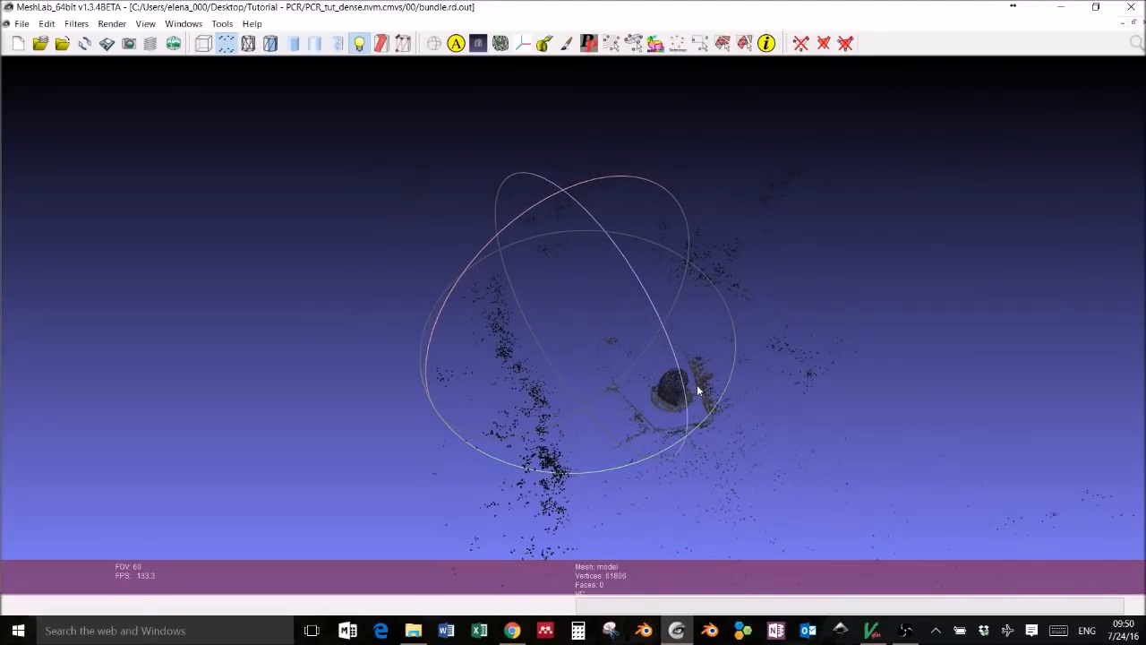
middle_drag(668, 400, 575, 356)
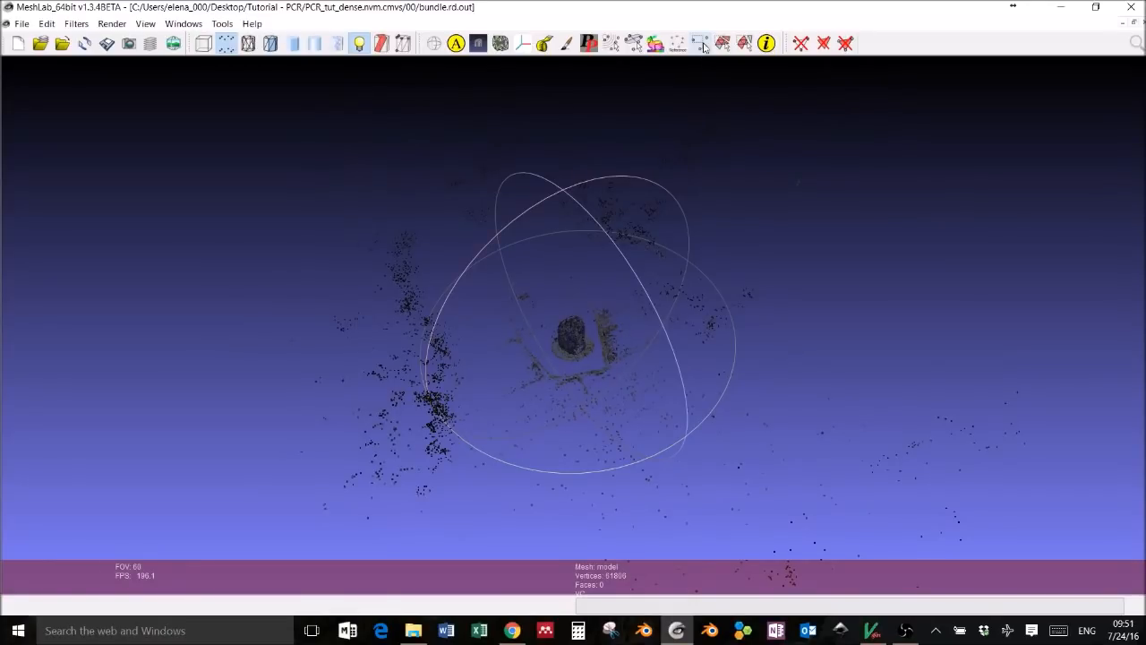
- Select the vertices of the rock and its immediate surroundings, invert the selection for faces and vertices, and delete the selected outlying vertices
click(704, 46)
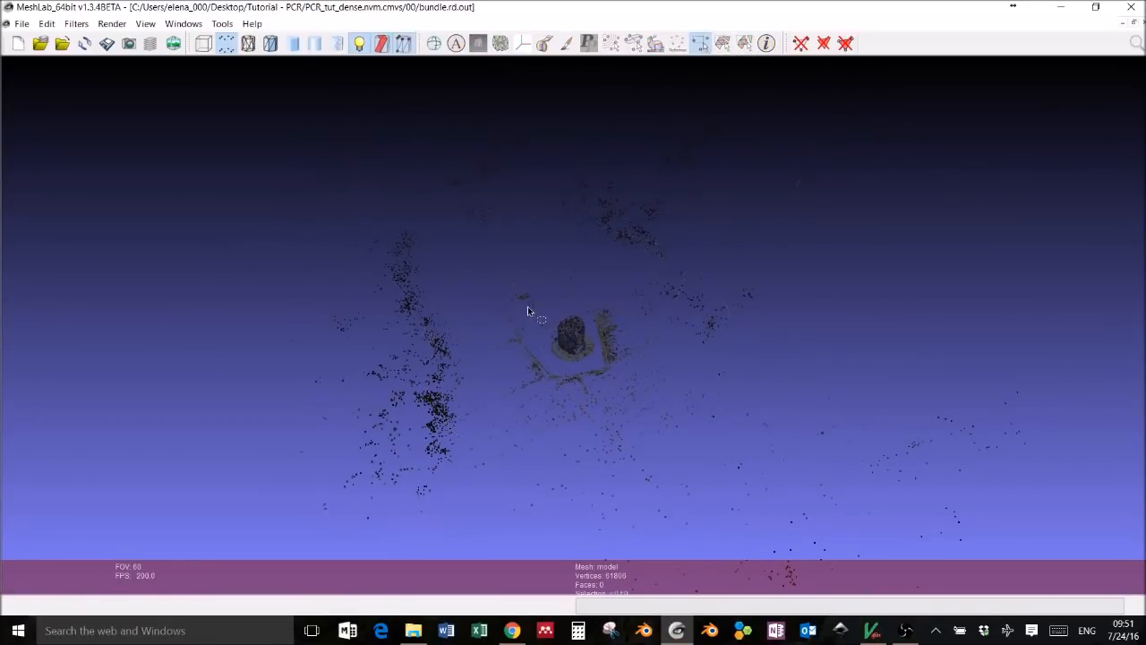
drag(532, 296, 616, 386)
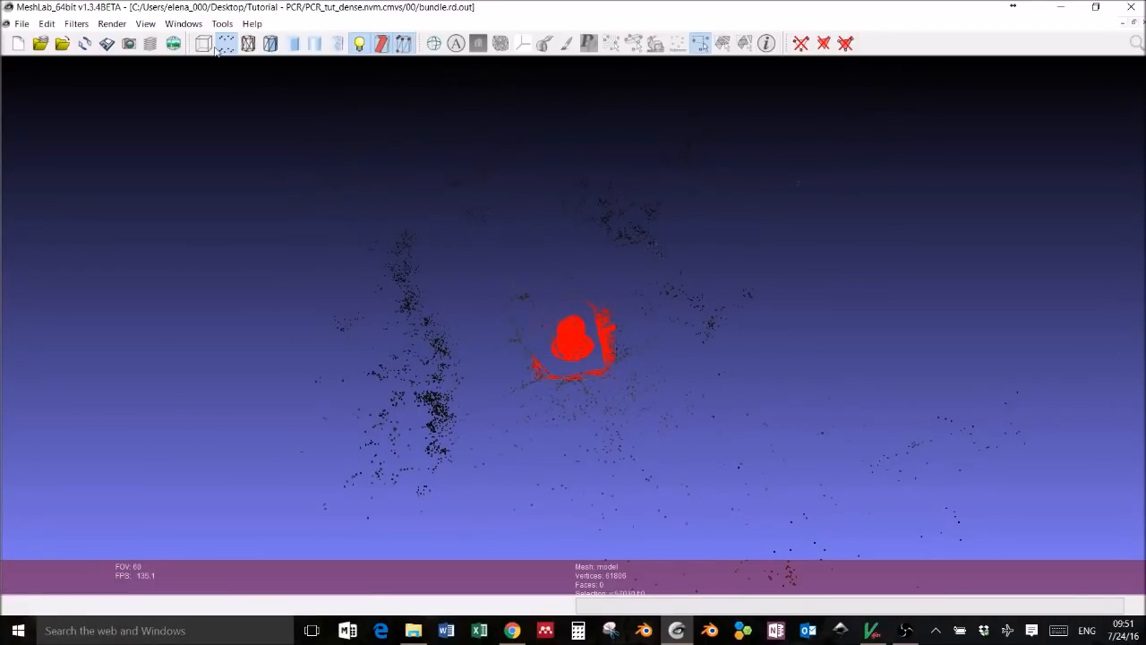
click(83, 24)
mouse_move(101, 74)
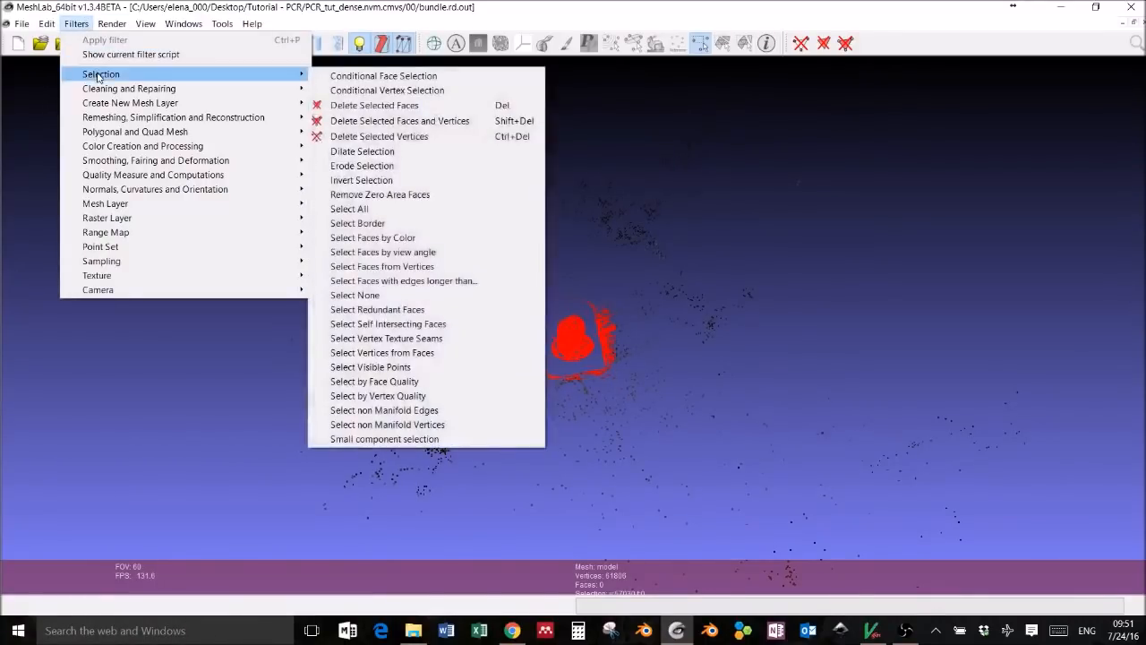
click(369, 180)
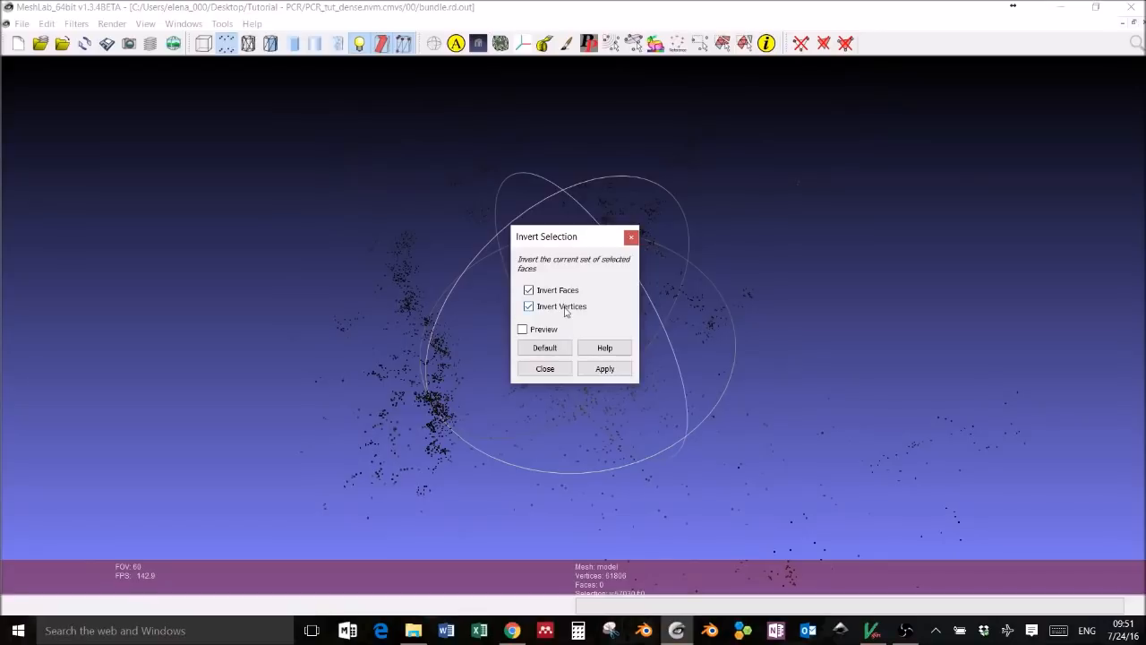
click(606, 369)
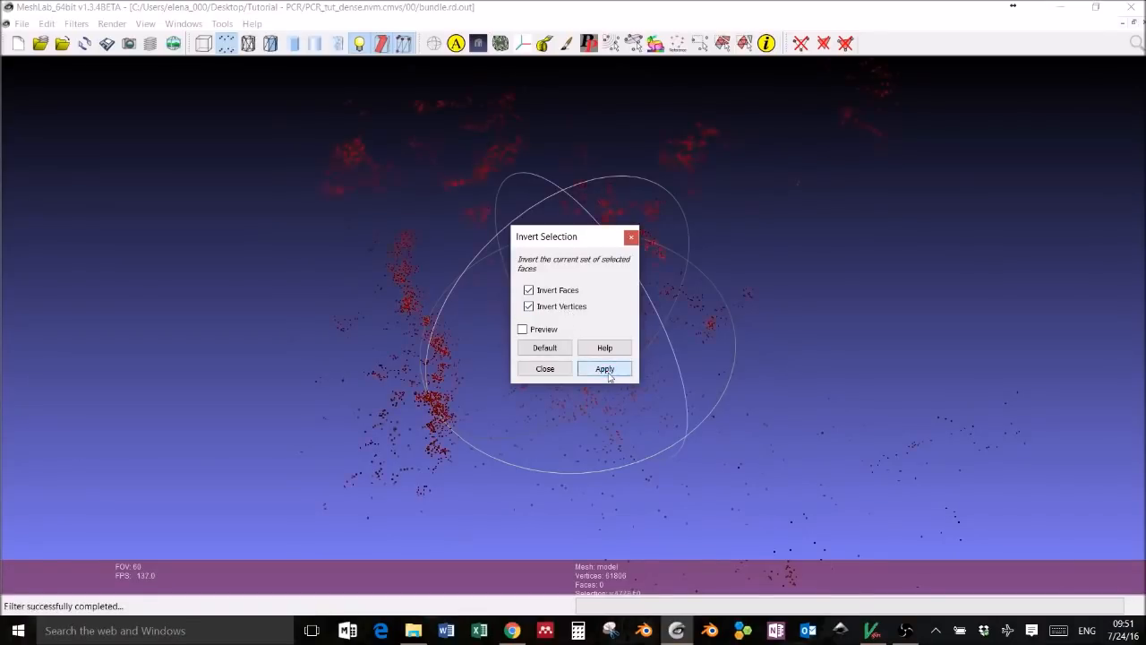
drag(574, 239, 961, 219)
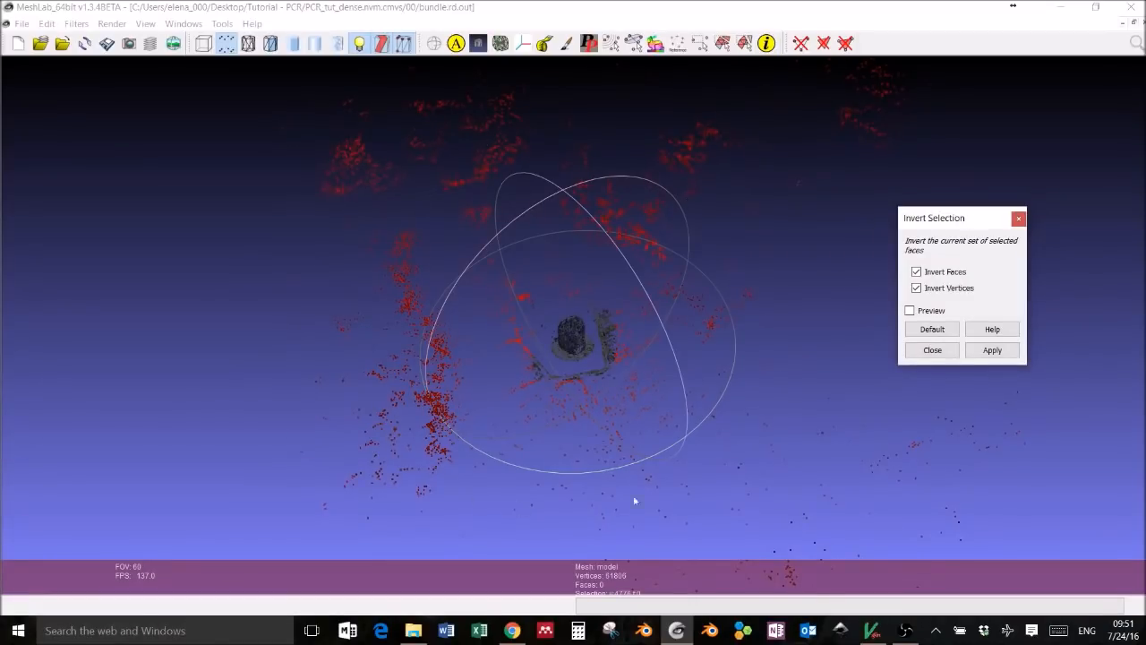
click(1018, 218)
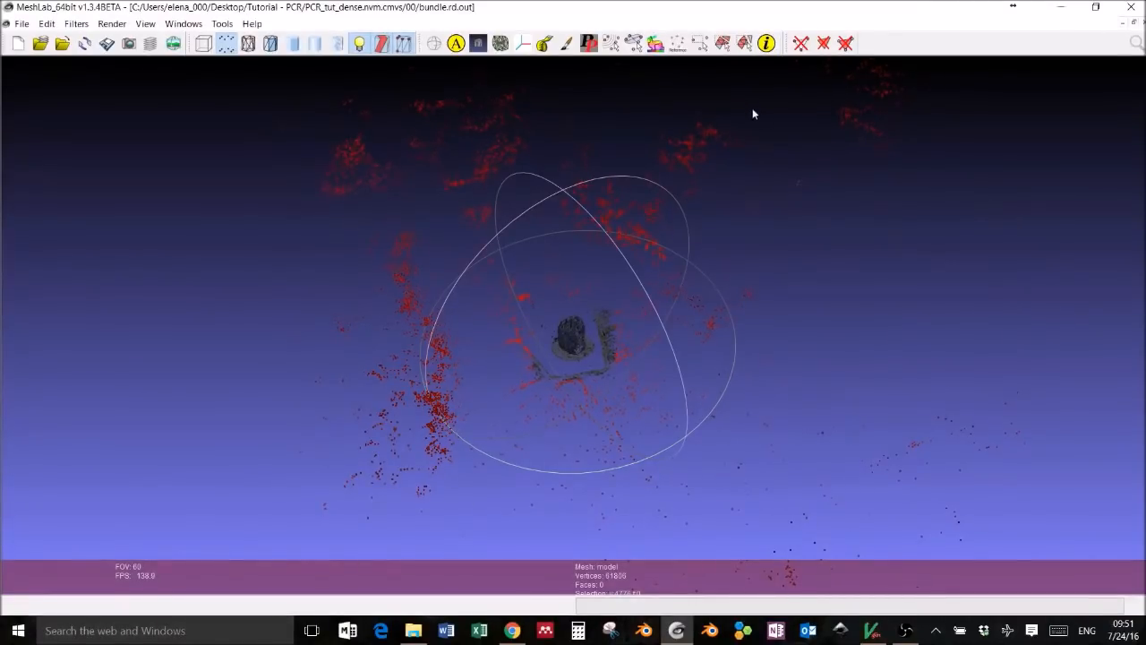
click(801, 45)
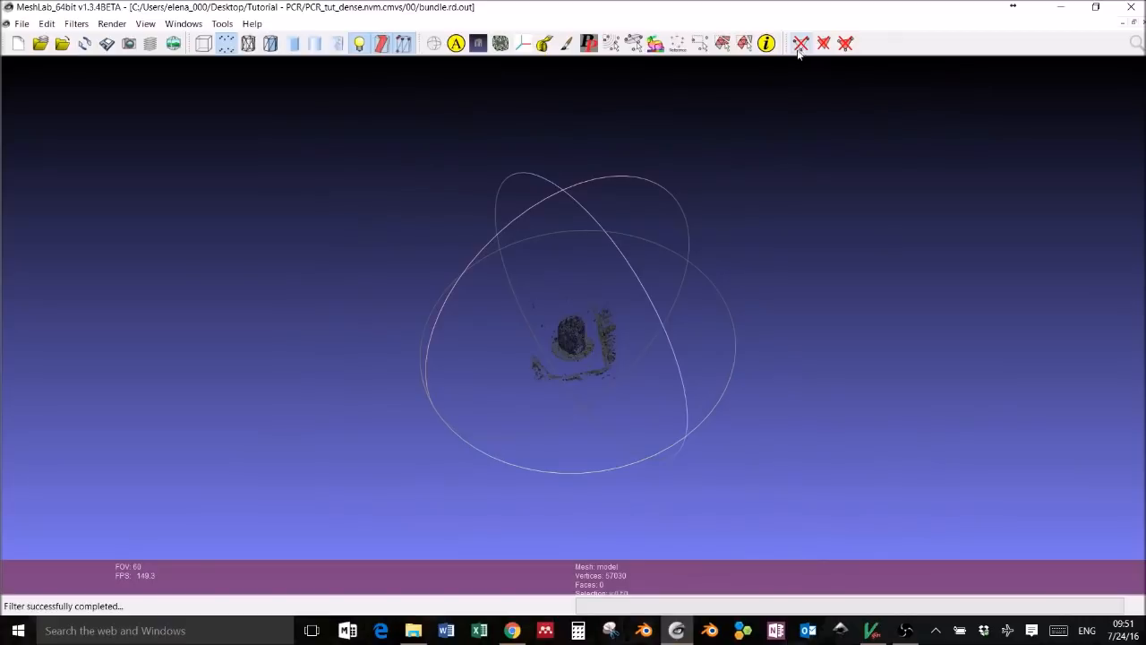
- Centre the rock, then select and delete the strip of stray vertices along the near right side of its surroundings
drag(600, 360, 601, 355)
scroll(600, 355, up, 6)
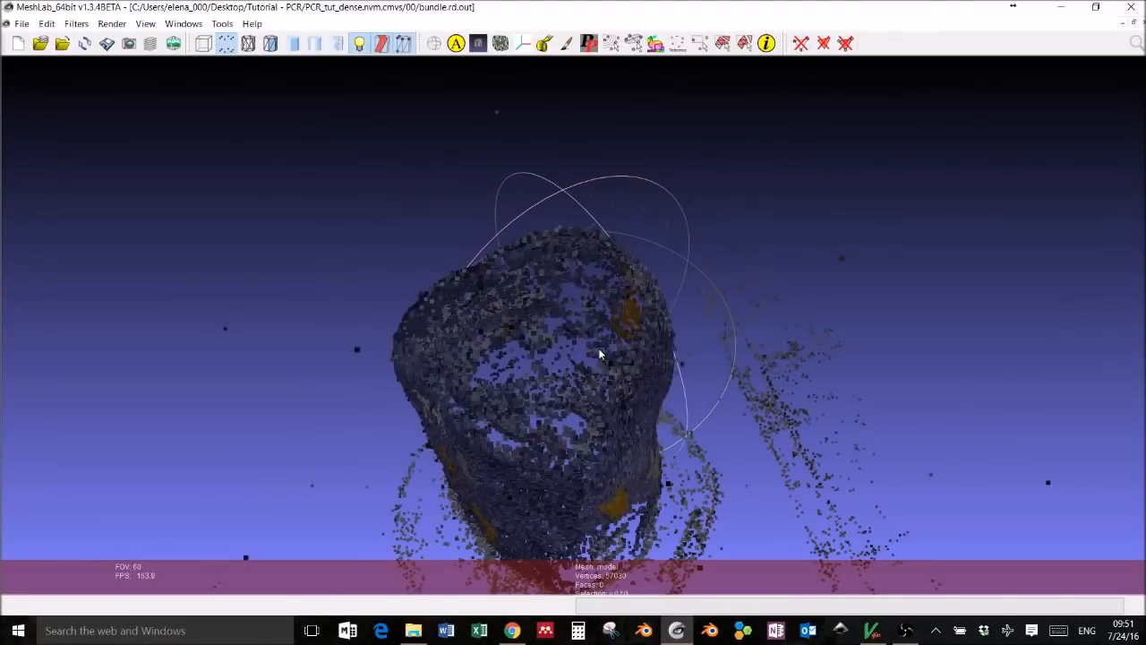
scroll(600, 355, down, 4)
drag(596, 350, 582, 298)
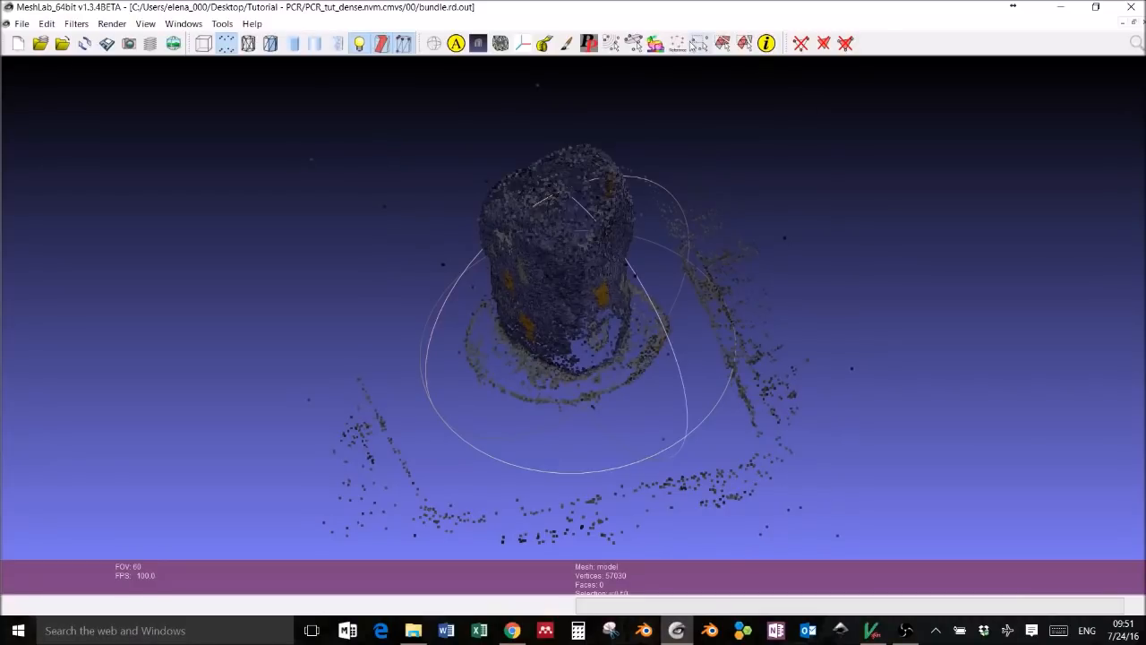
click(701, 43)
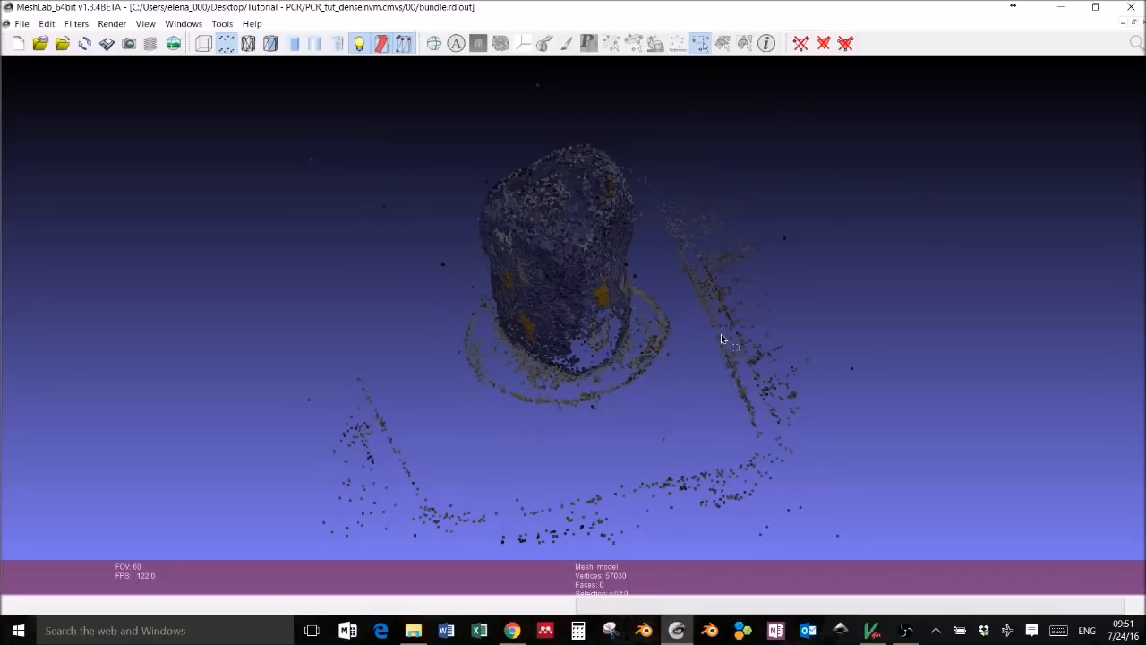
drag(721, 334, 807, 515)
click(800, 45)
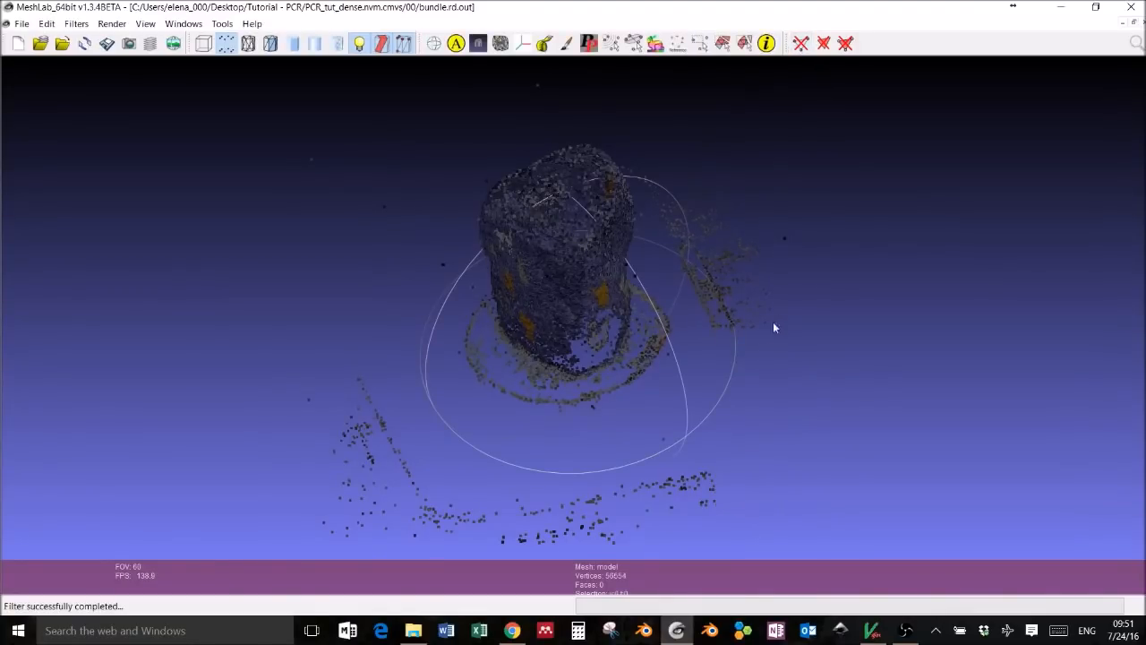
- Select the remaining stray vertex clusters behind the rock, at the front-left corner and along the front edge, and delete them
click(698, 45)
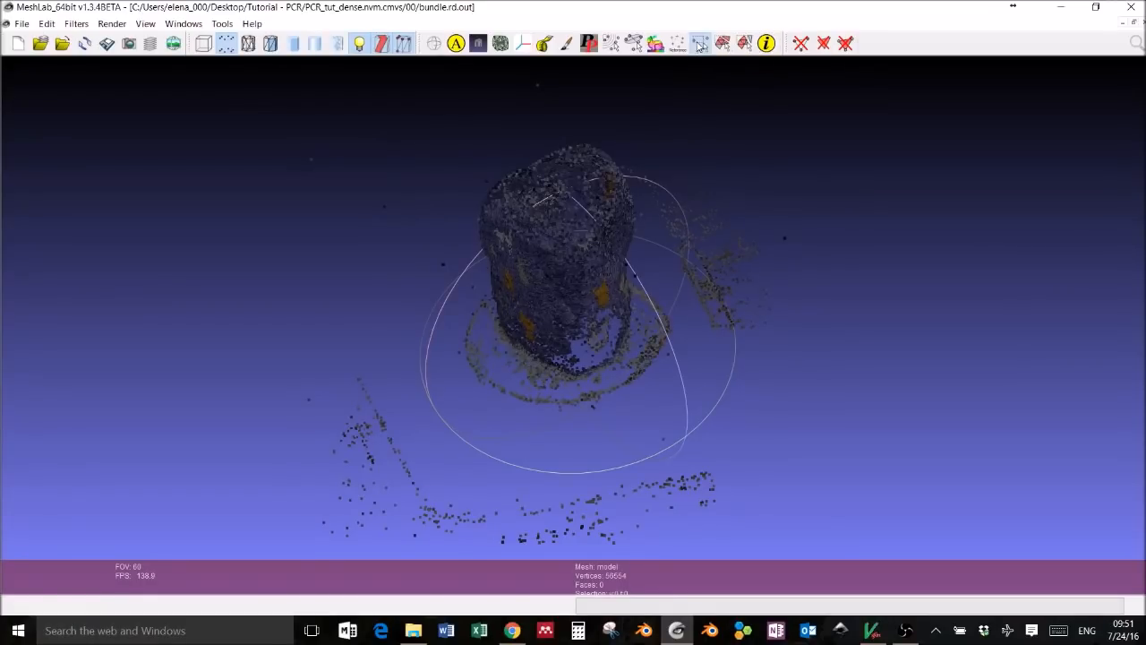
drag(664, 240, 765, 289)
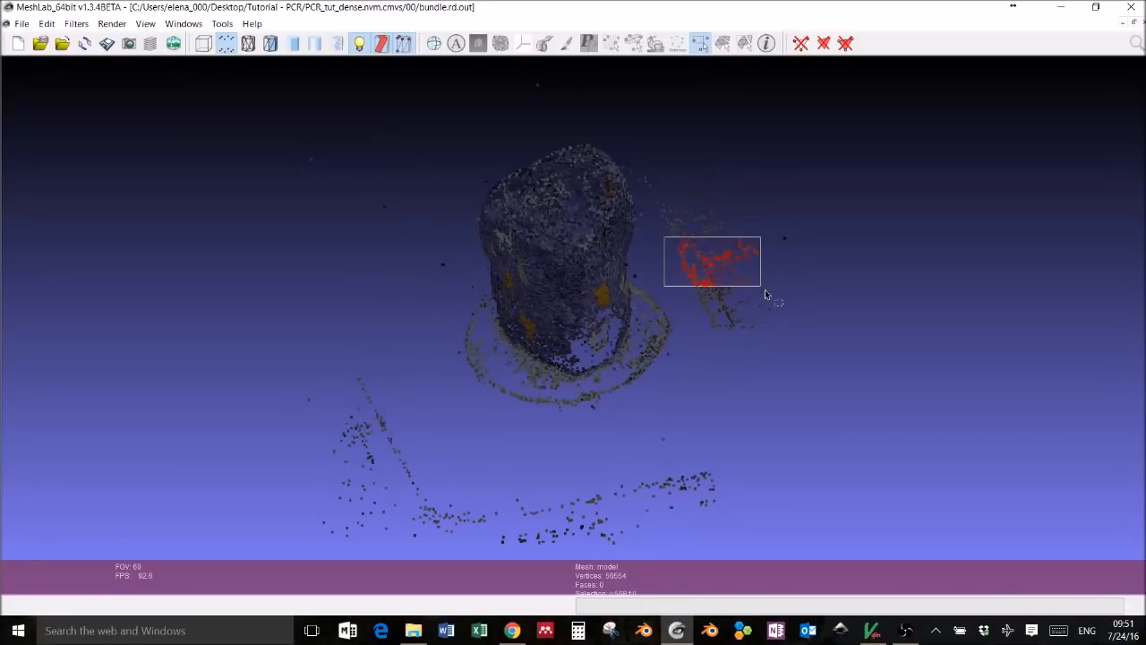
drag(765, 289, 829, 297)
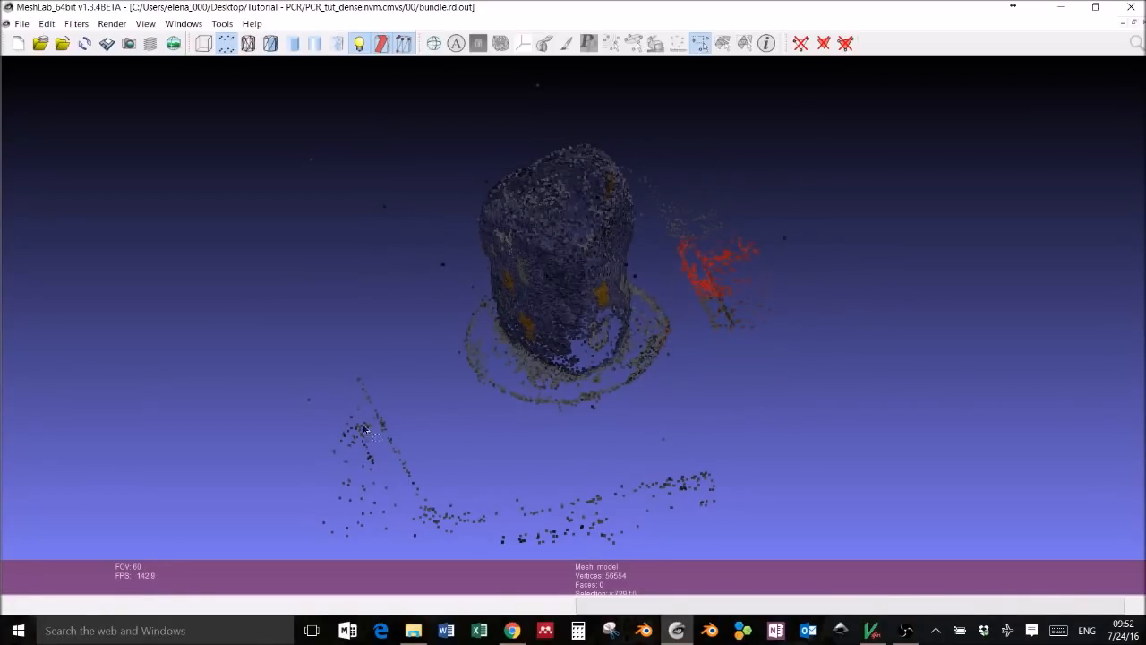
drag(274, 372, 482, 547)
ctrl+drag(468, 465, 753, 552)
click(801, 44)
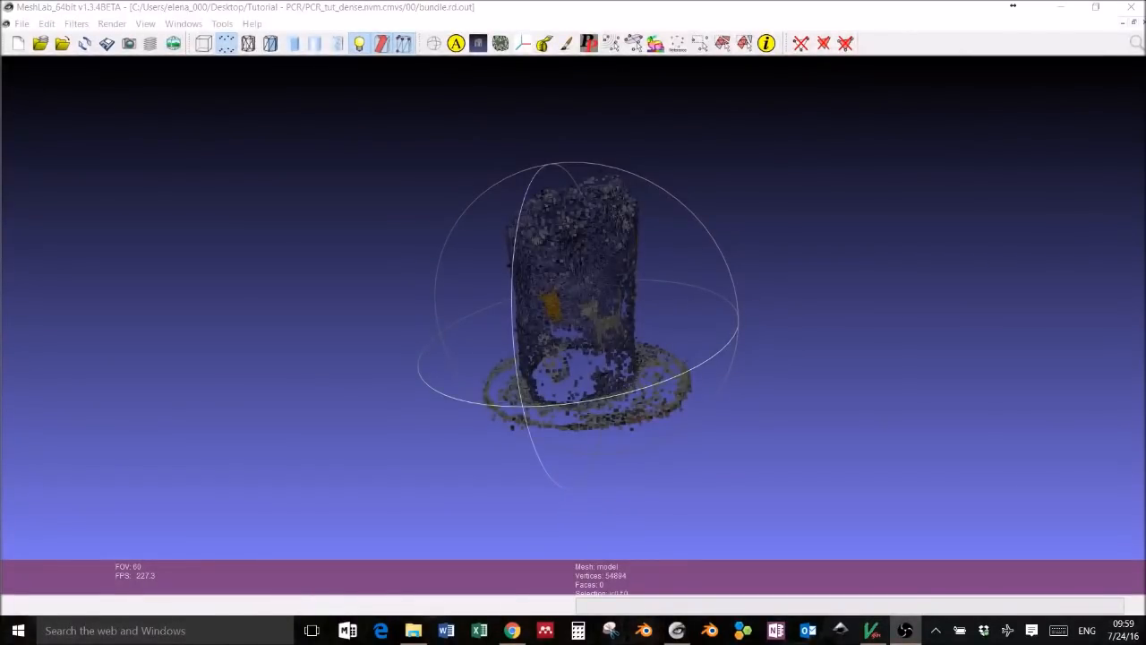
- Turn off the lighting so the point cloud shows its true colours, and rotate the rock to inspect it
drag(590, 338, 477, 197)
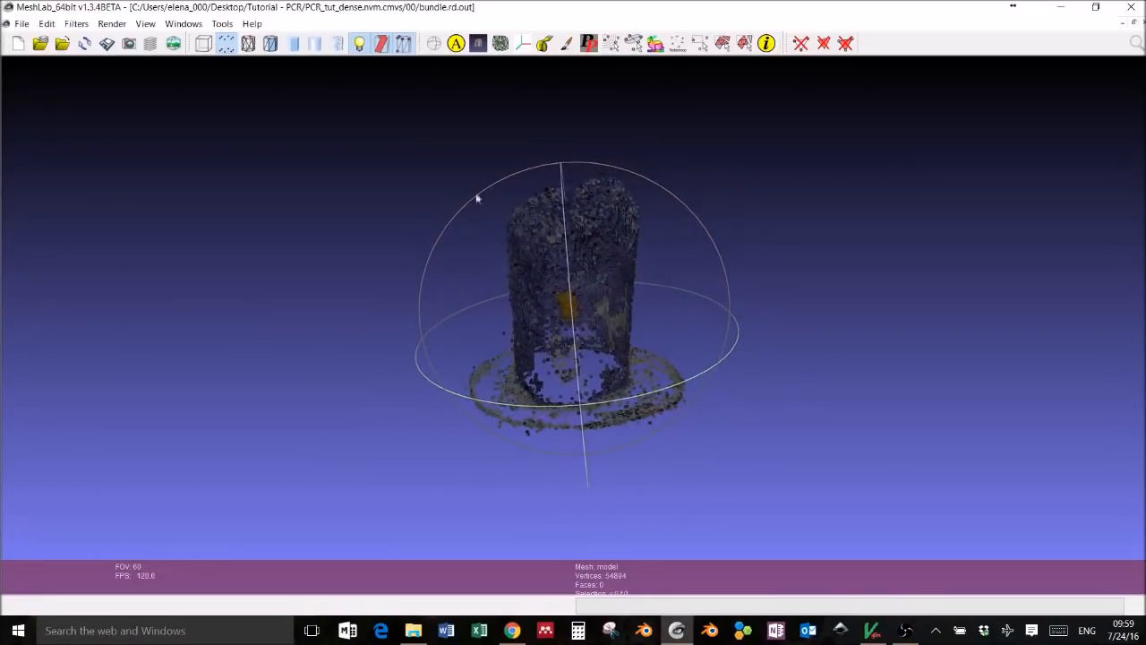
click(361, 45)
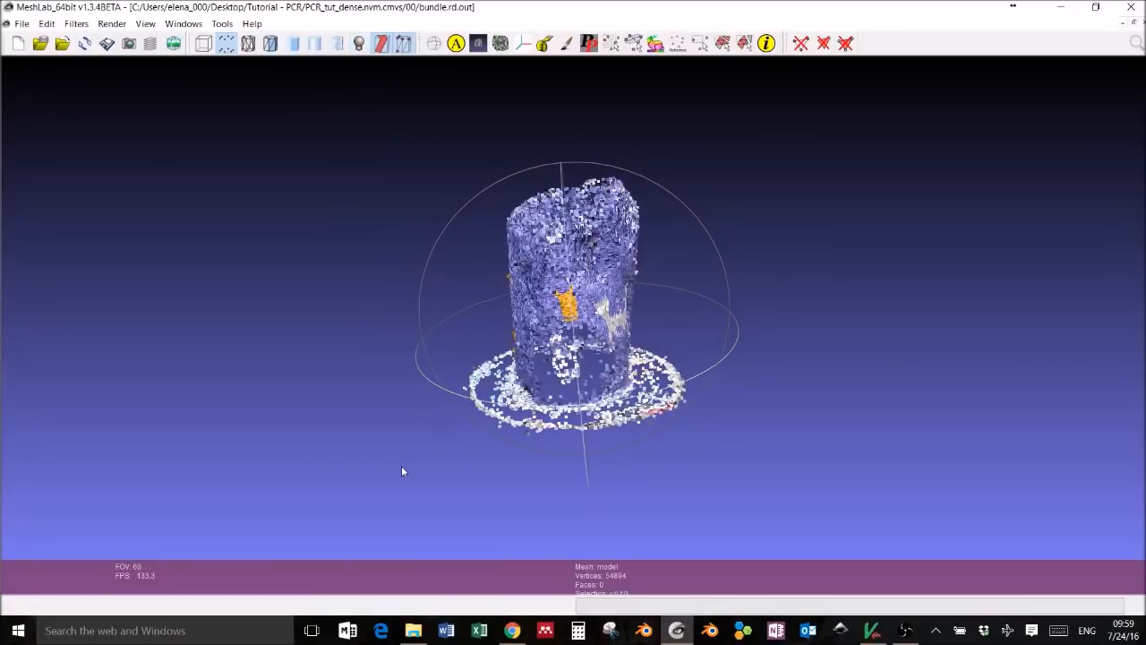
drag(444, 378, 538, 395)
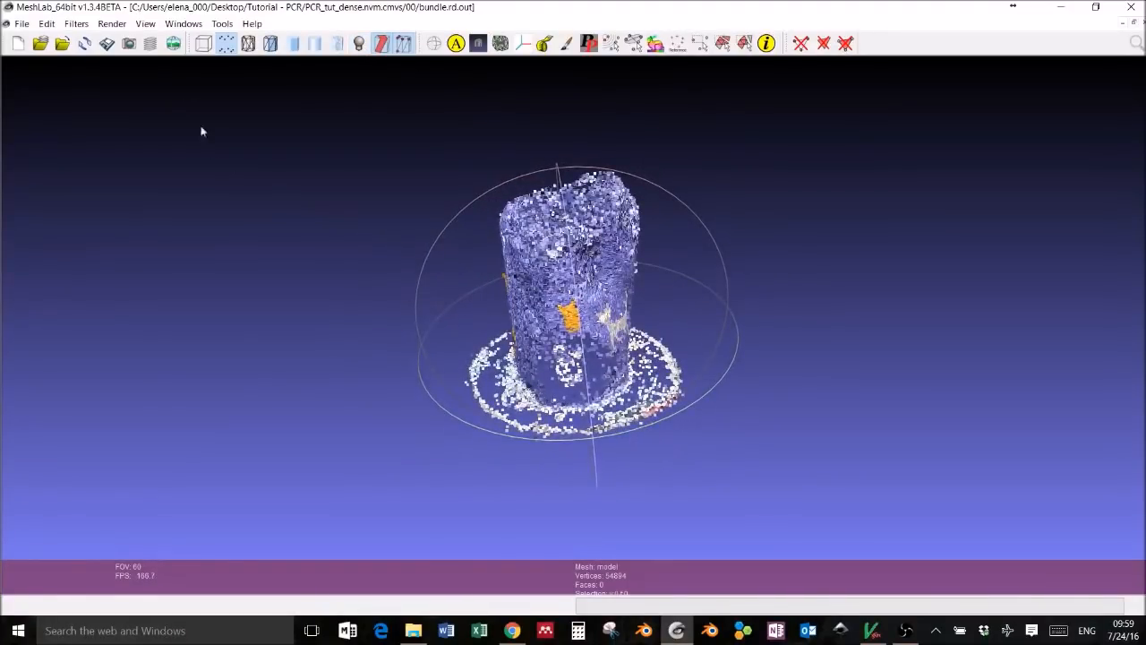
- Show the layer dialog and review its raster image list and filter log along with the cleaned rock
click(151, 44)
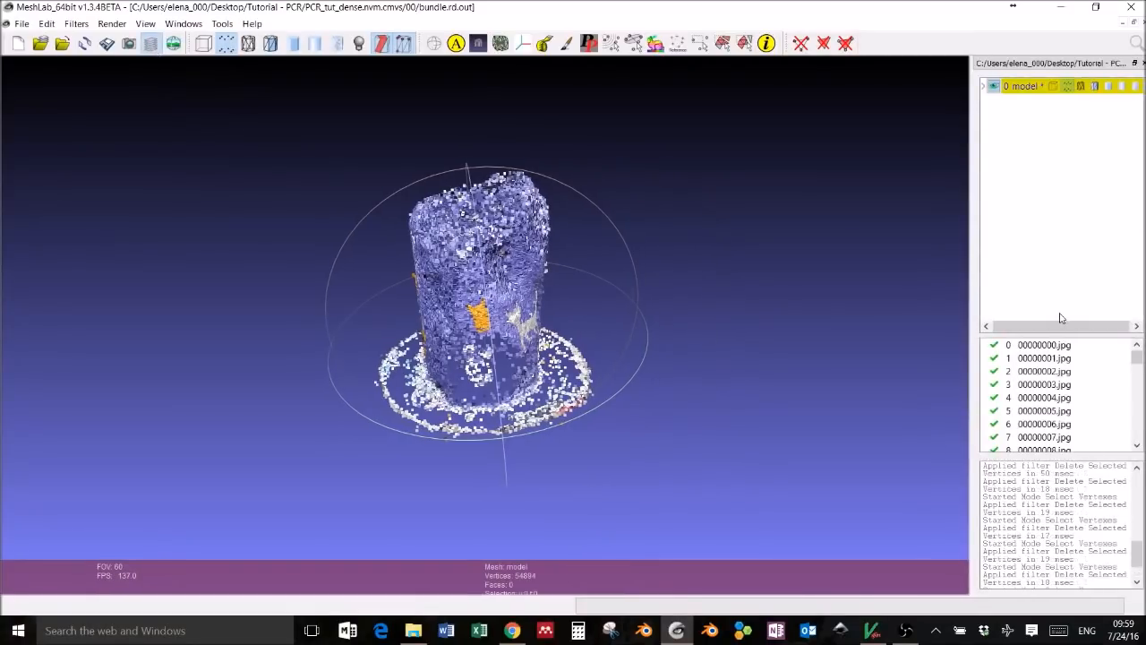
mouse_move(1136, 566)
mouse_down()
mouse_move(1142, 482)
mouse_move(1139, 568)
mouse_up()
mouse_move(1137, 356)
mouse_down()
mouse_move(1138, 444)
mouse_move(1140, 358)
mouse_up()
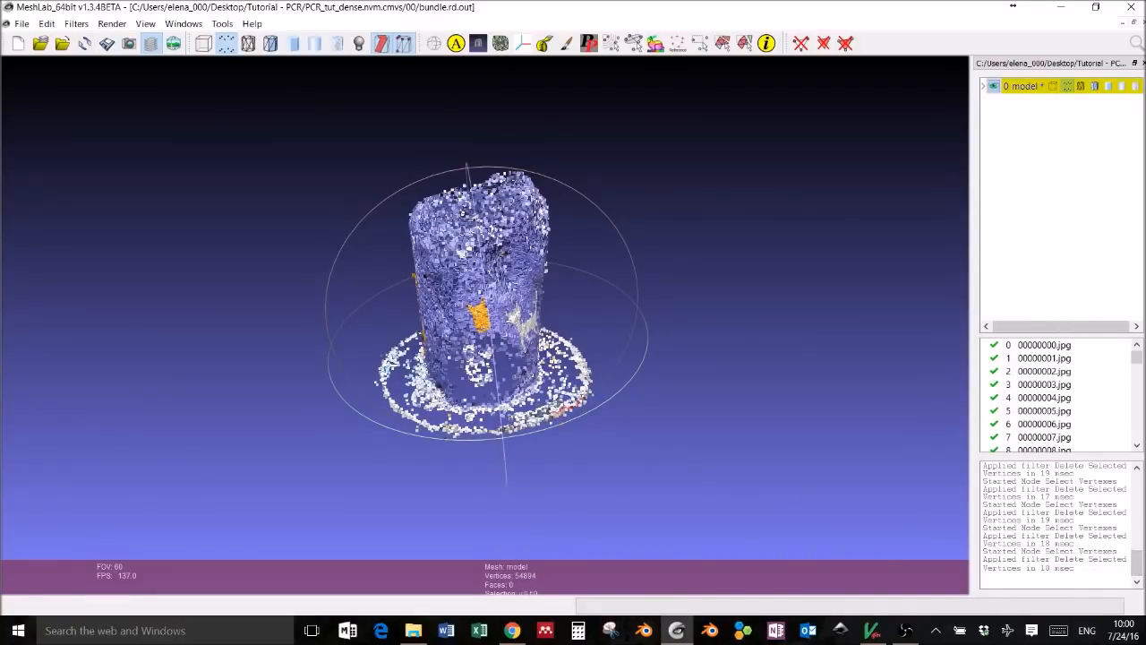
drag(609, 364, 487, 185)
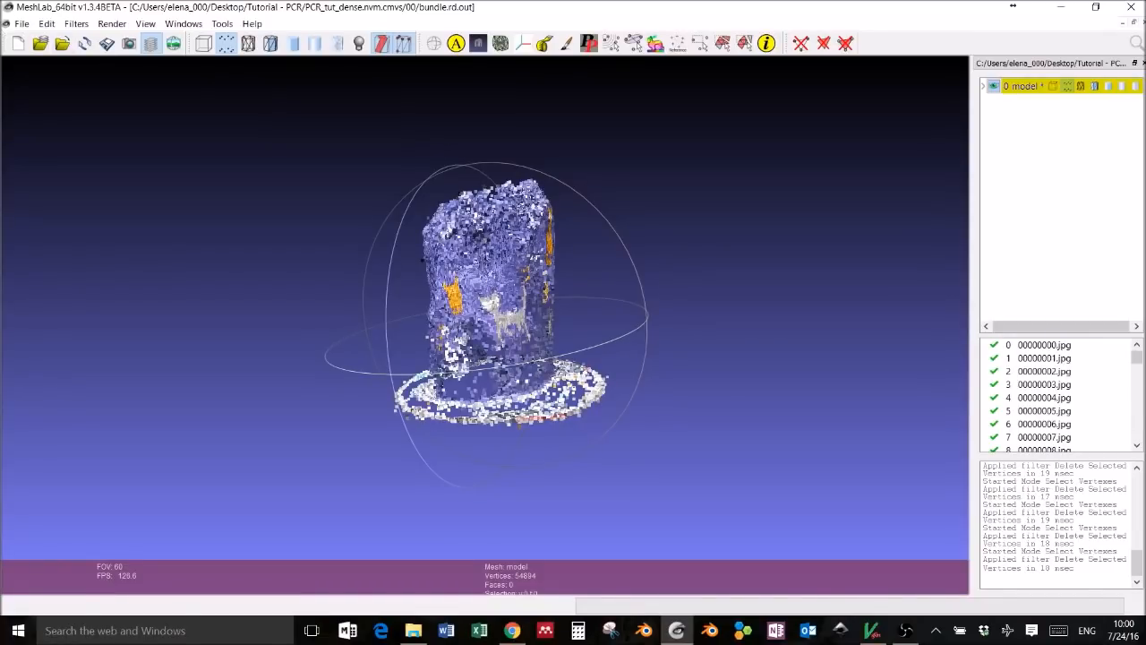
- Start saving the project and save the model layer as PCR_cloud_clean in PLY format, with vertex colour and binary encoding
click(23, 24)
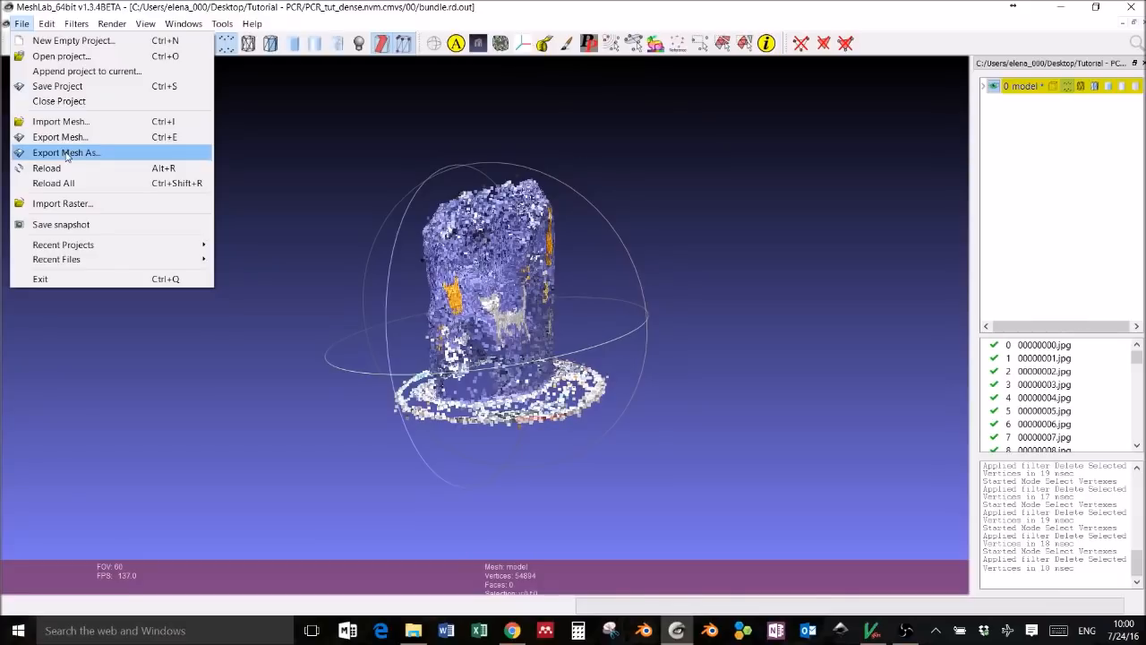
click(75, 84)
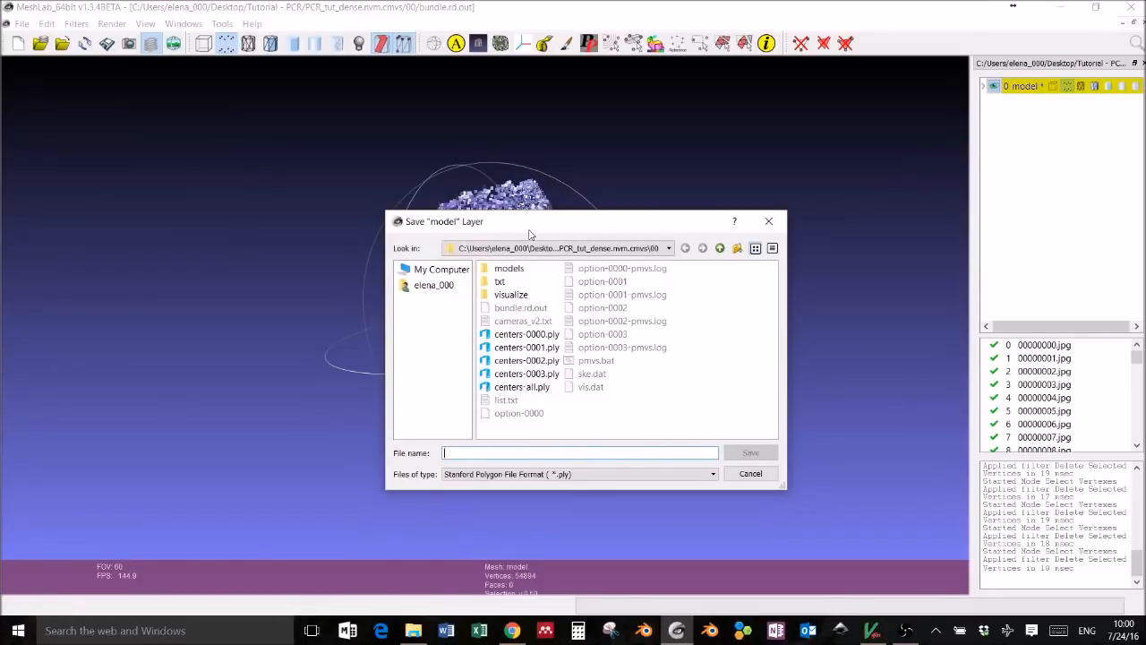
text(PCR_cloud)
key(BackSpace)
key(BackSpace)
key(BackSpace)
text(oud)
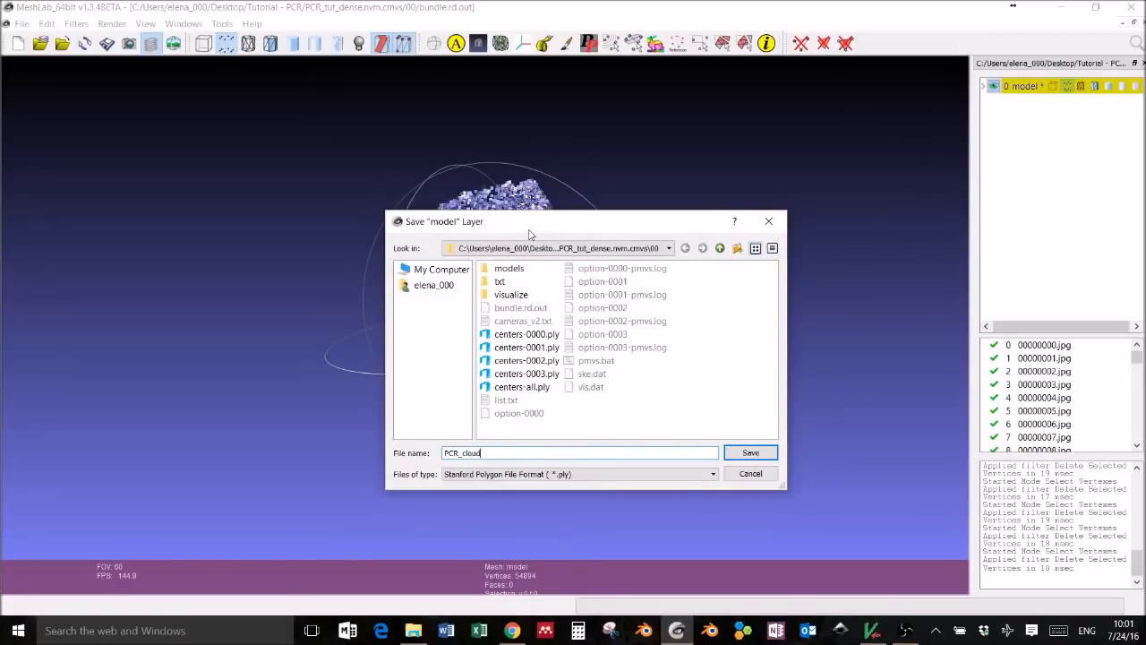
text(_clean)
click(753, 453)
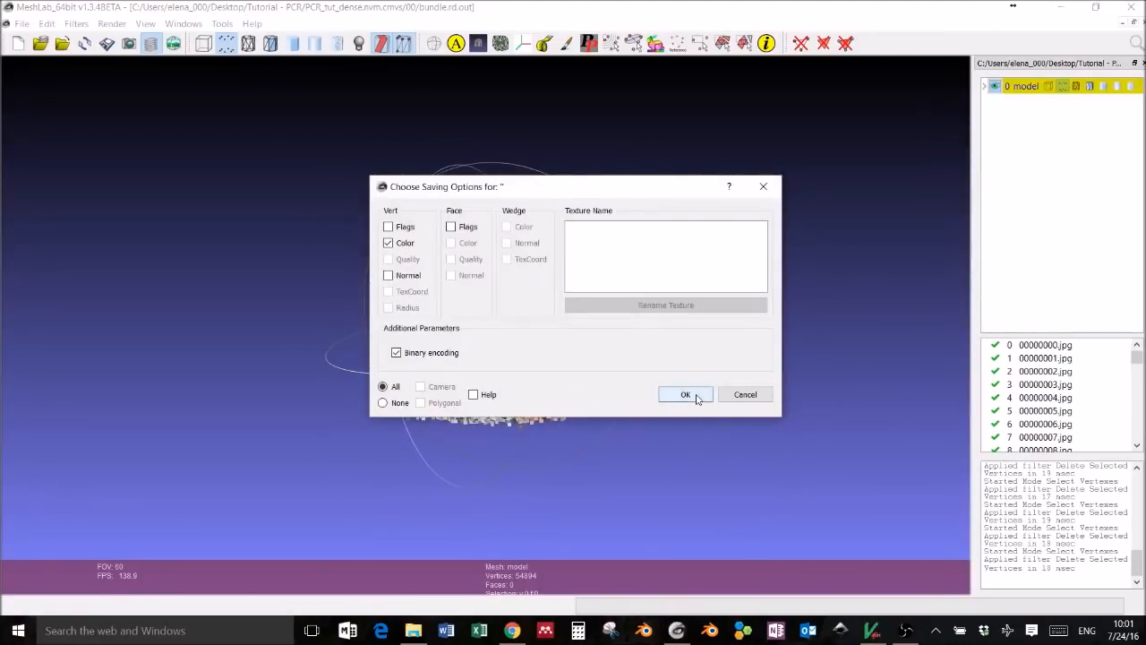
click(686, 395)
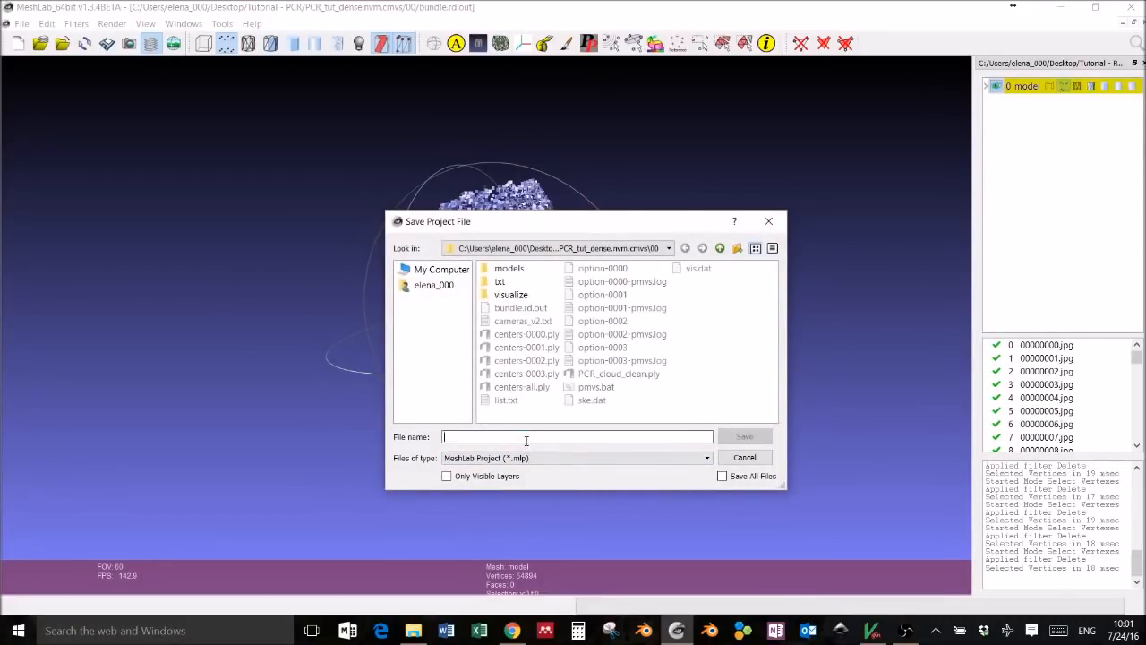
- Save the MeshLab project file as PCR_cloud_clean in the 00 folder
text(P)
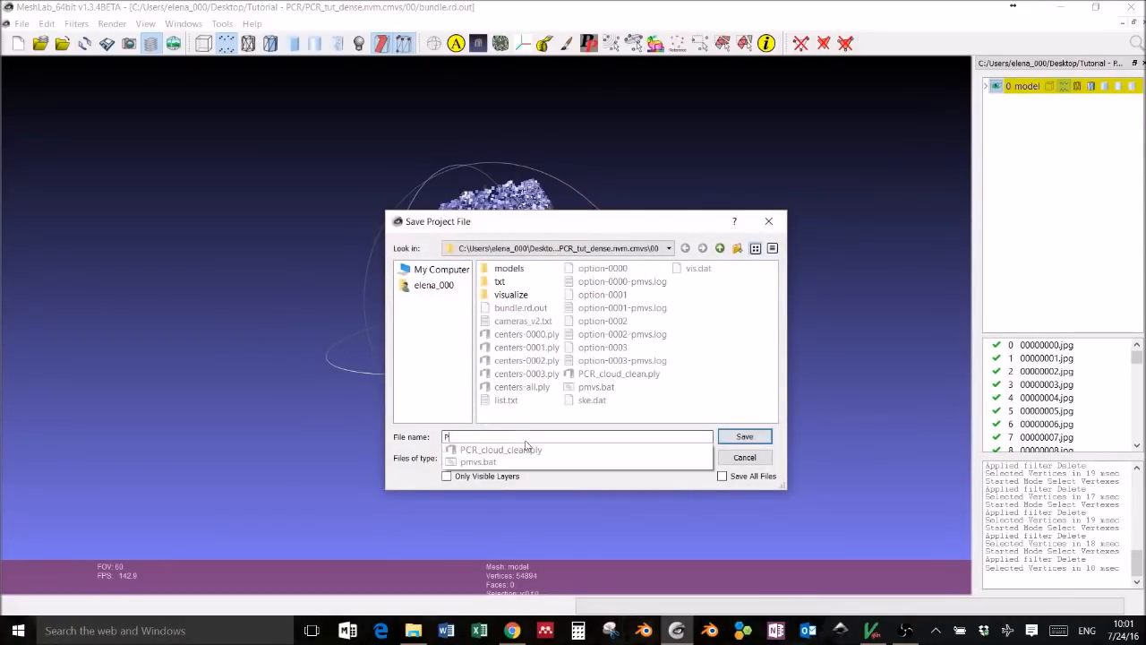
text(CR_cloud_)
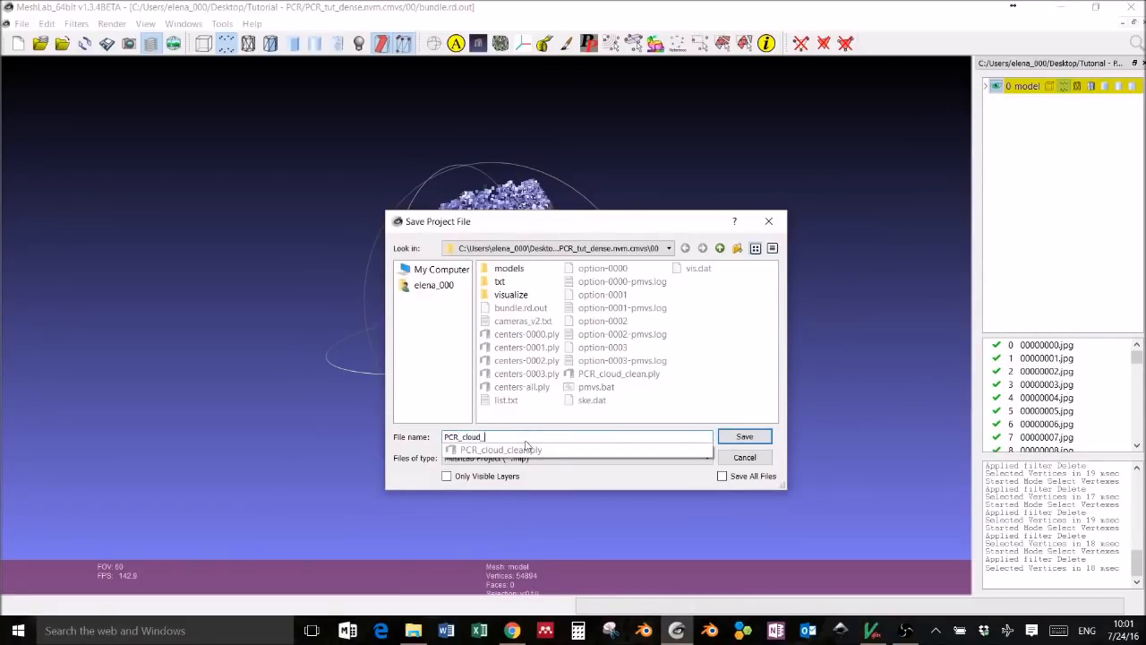
text(clean)
click(737, 437)
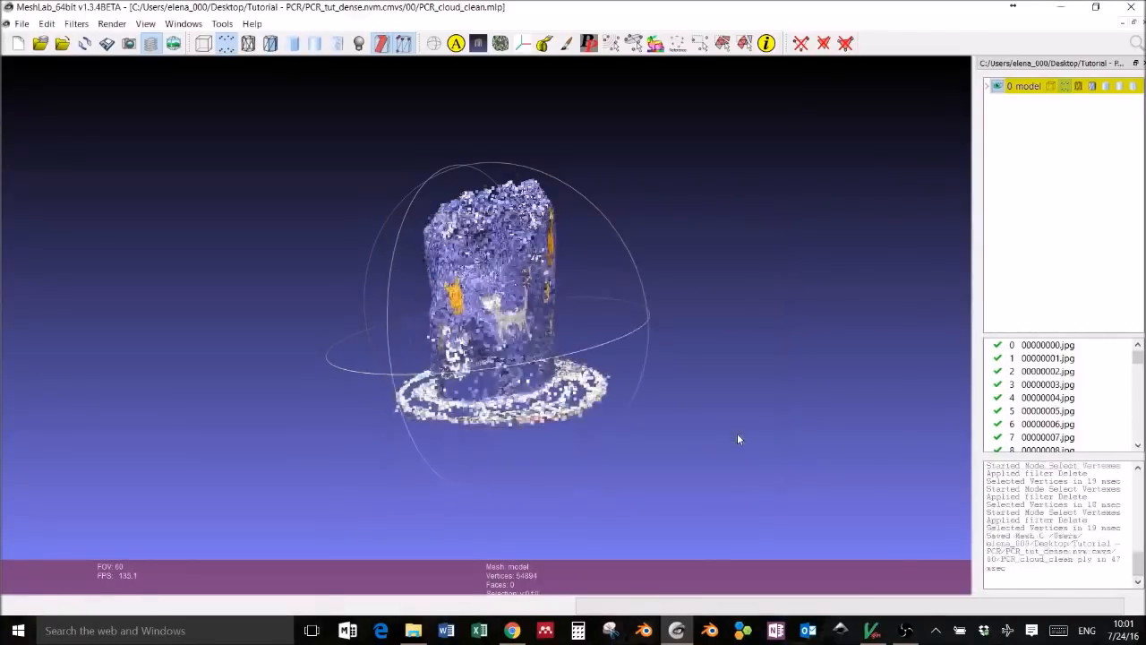
- Export the mesh again to PCR_cloud_clean.ply, keeping vertex colour and binary encoding
click(21, 23)
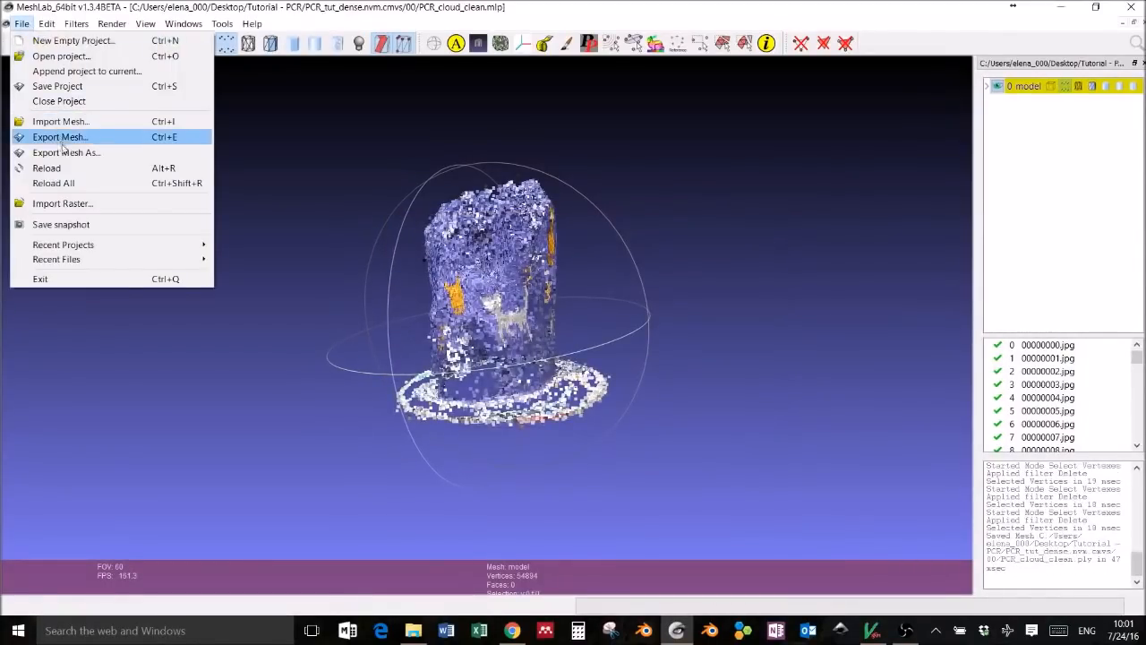
click(67, 138)
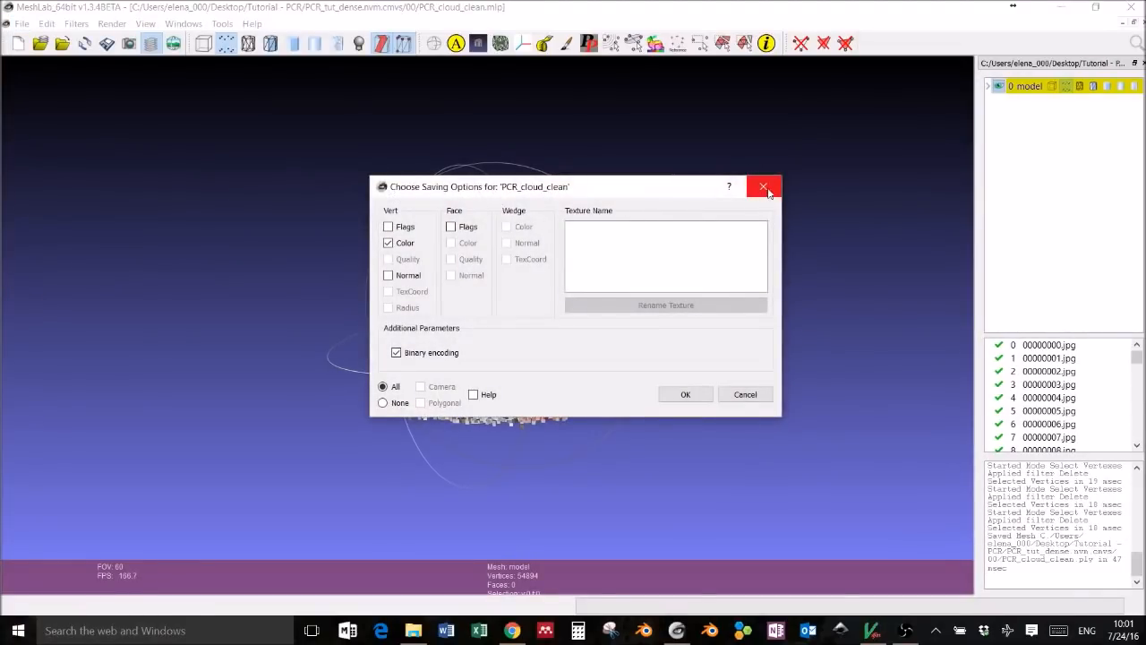
click(685, 394)
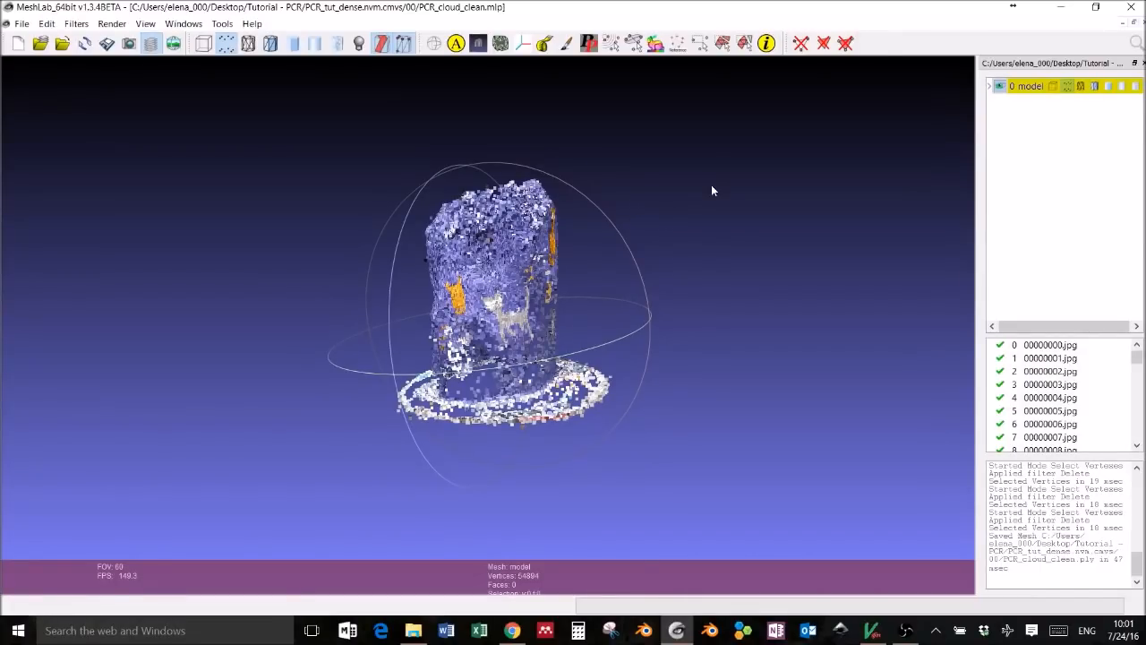
- Measure the distance from the upper outer corner of the orange figure to the tail tip of the white animal on the rock
drag(493, 320, 510, 323)
scroll(494, 311, up, 5)
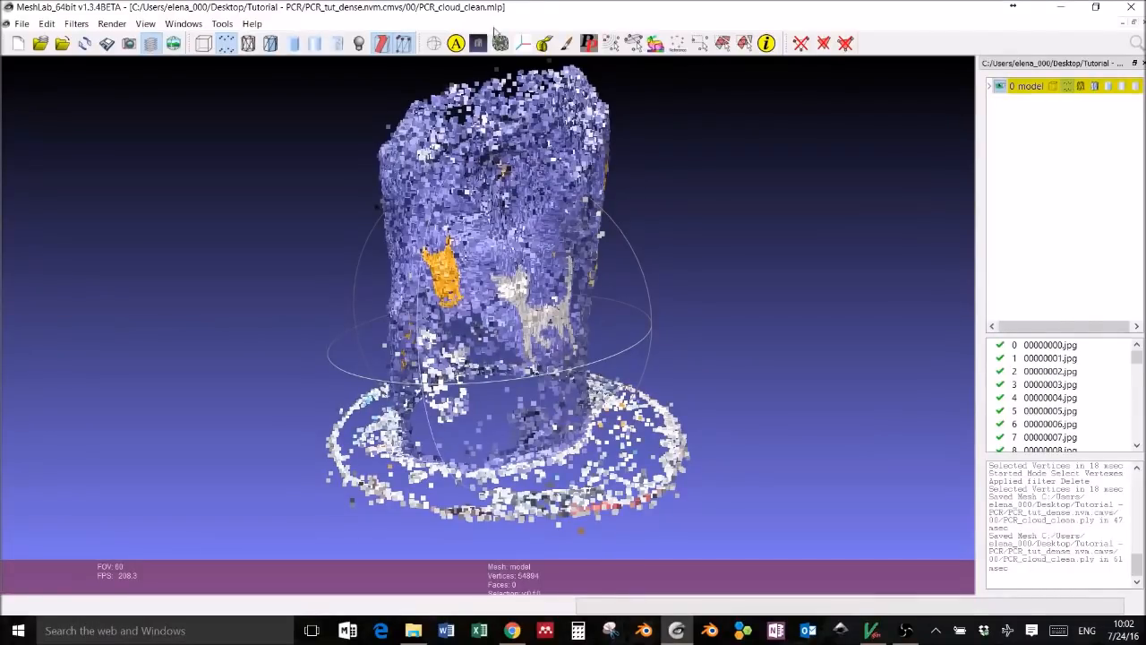
click(544, 43)
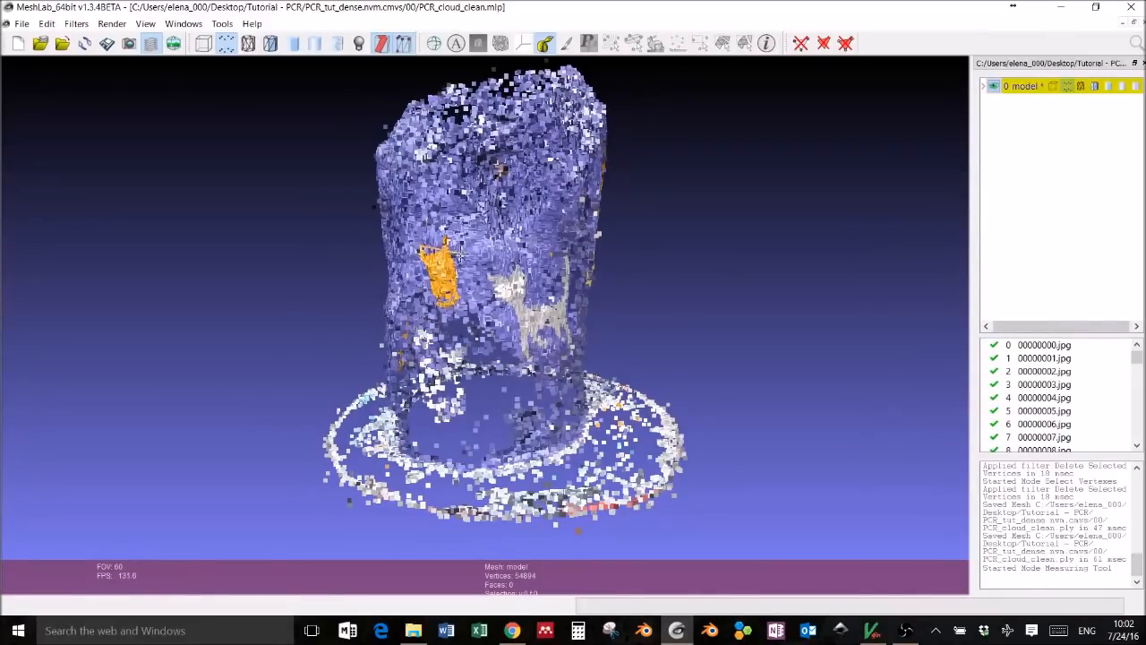
click(421, 245)
click(567, 254)
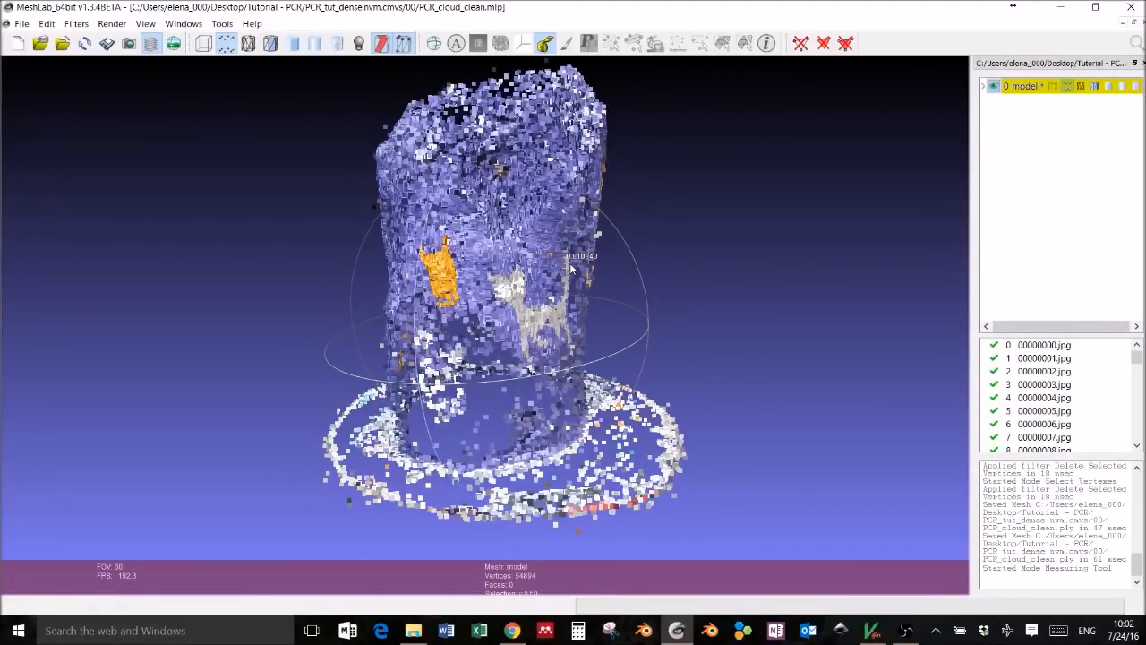
- In Calculator, divide 37 by 0.810843 to work out the scale factor, and close it to return to MeshLab
click(578, 630)
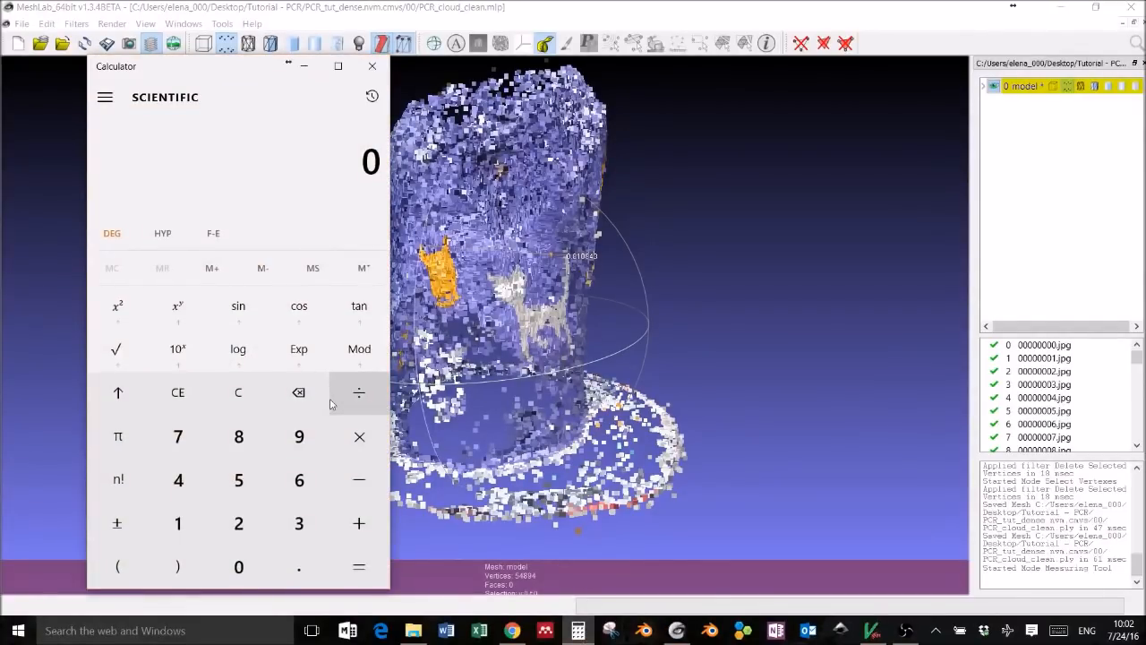
text(37)
key(slash)
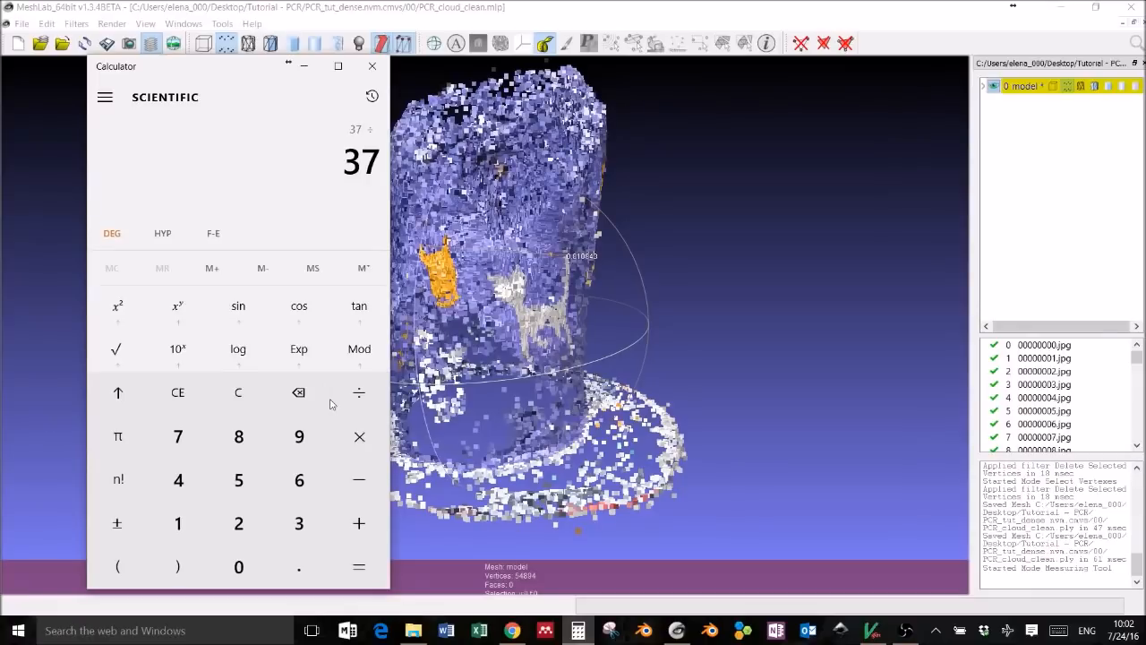
text(.81)
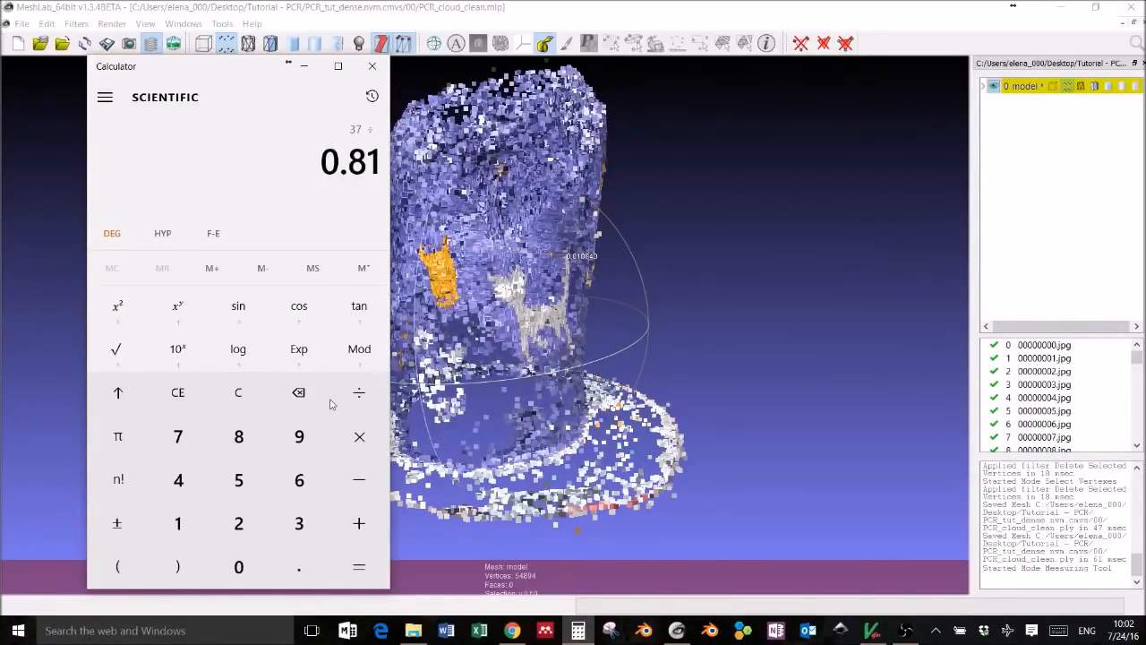
text(084)
key(BackSpace)
text(843)
key(Return)
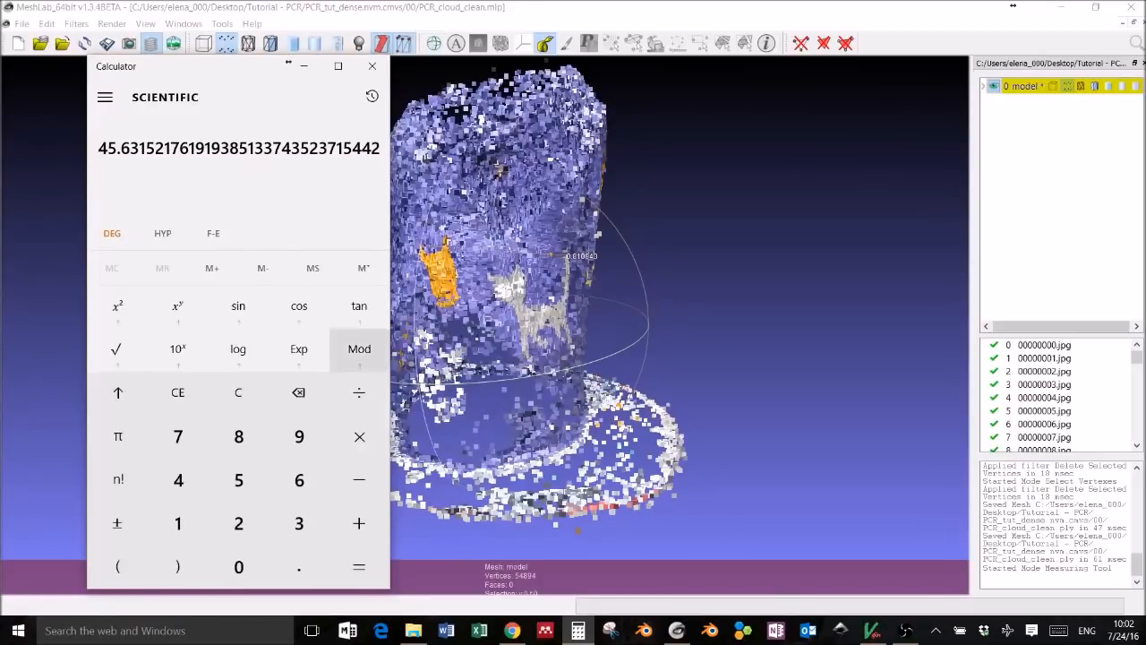
click(372, 69)
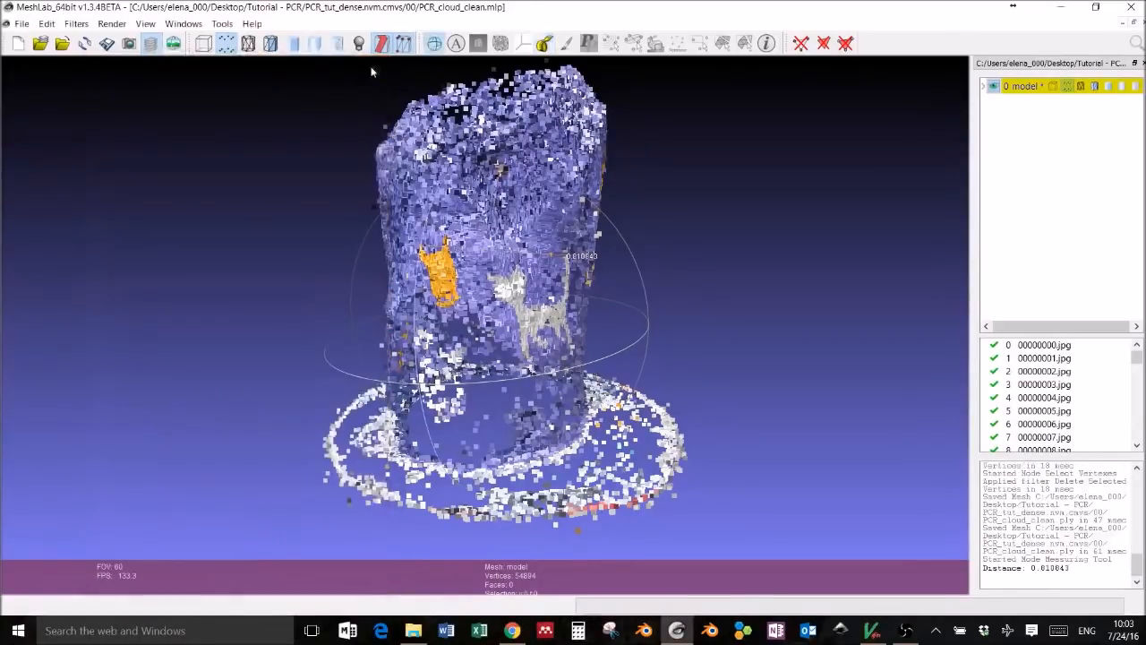
- Scale the point cloud uniformly by 45.63 about the origin with the matrix frozen, using Transform: Scale
click(79, 24)
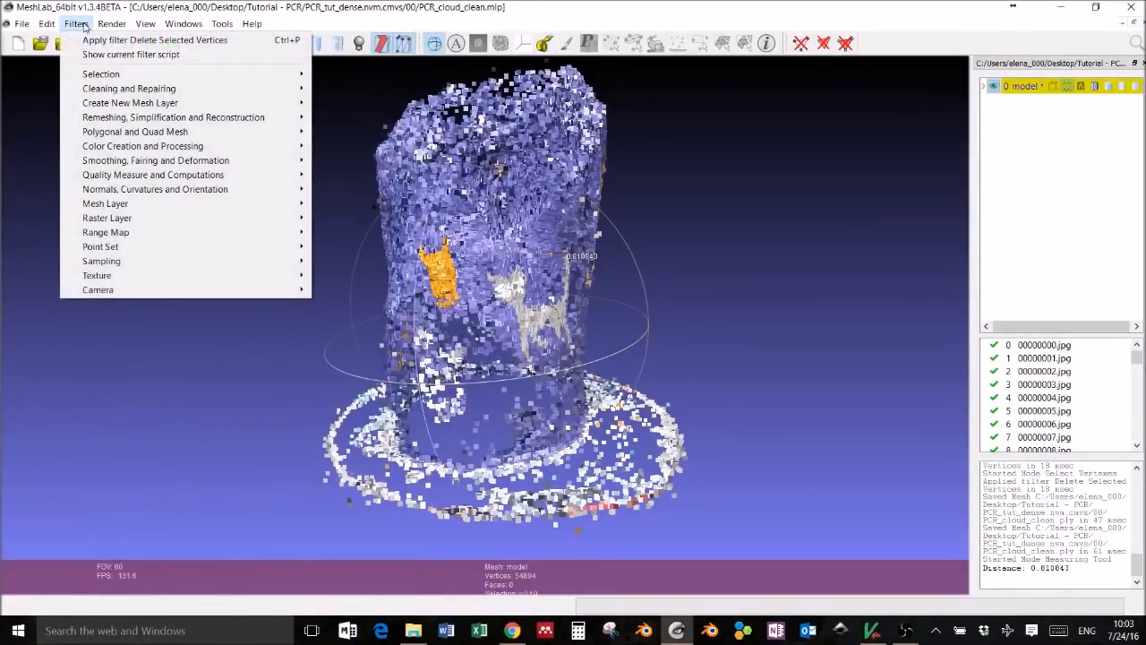
mouse_move(133, 191)
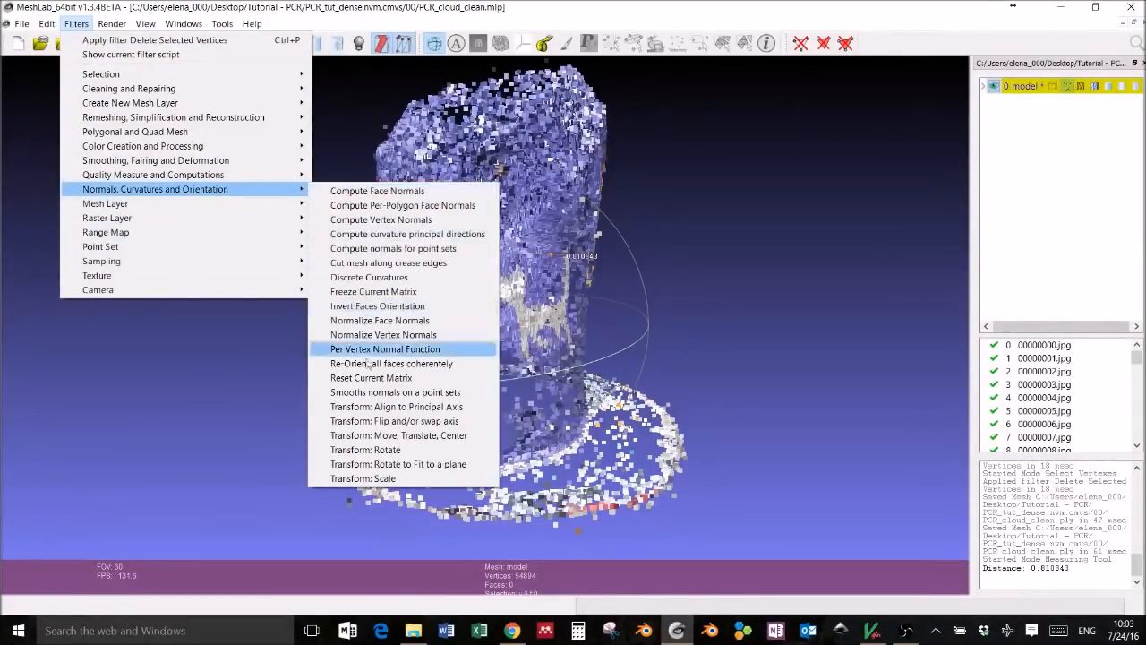
click(383, 479)
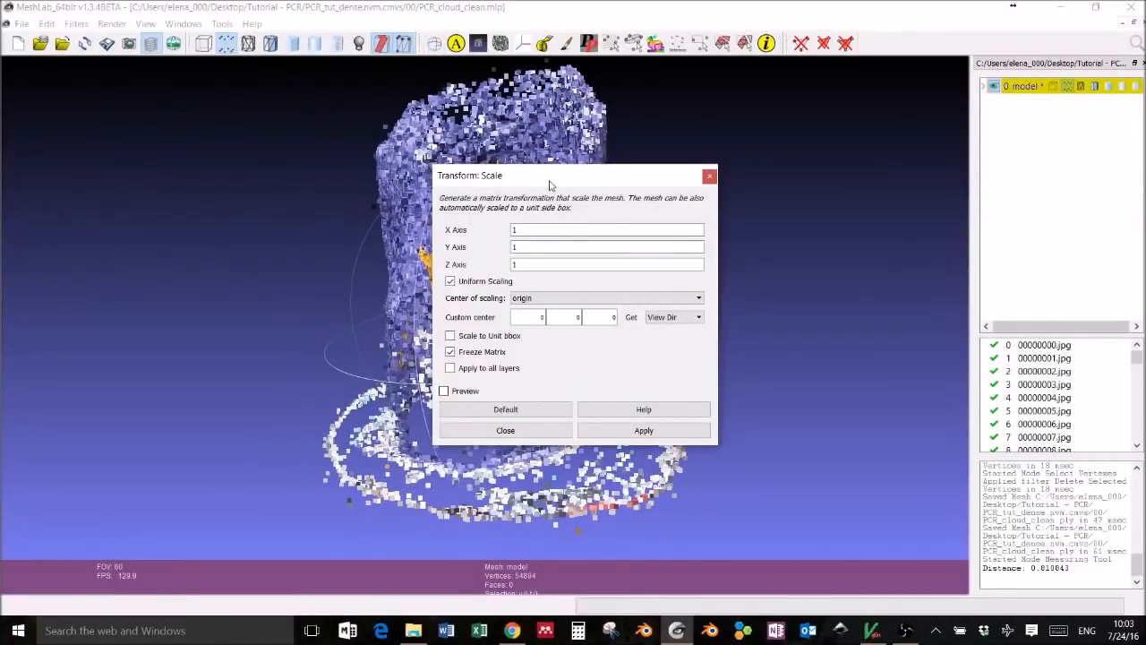
double_click(514, 230)
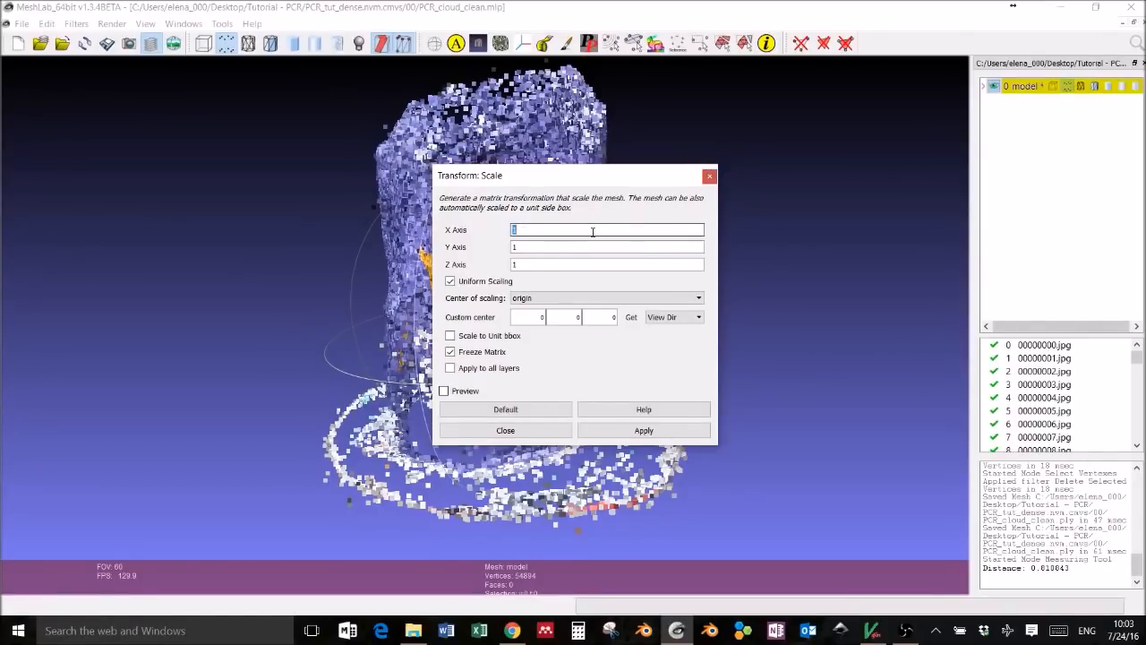
text(45.63)
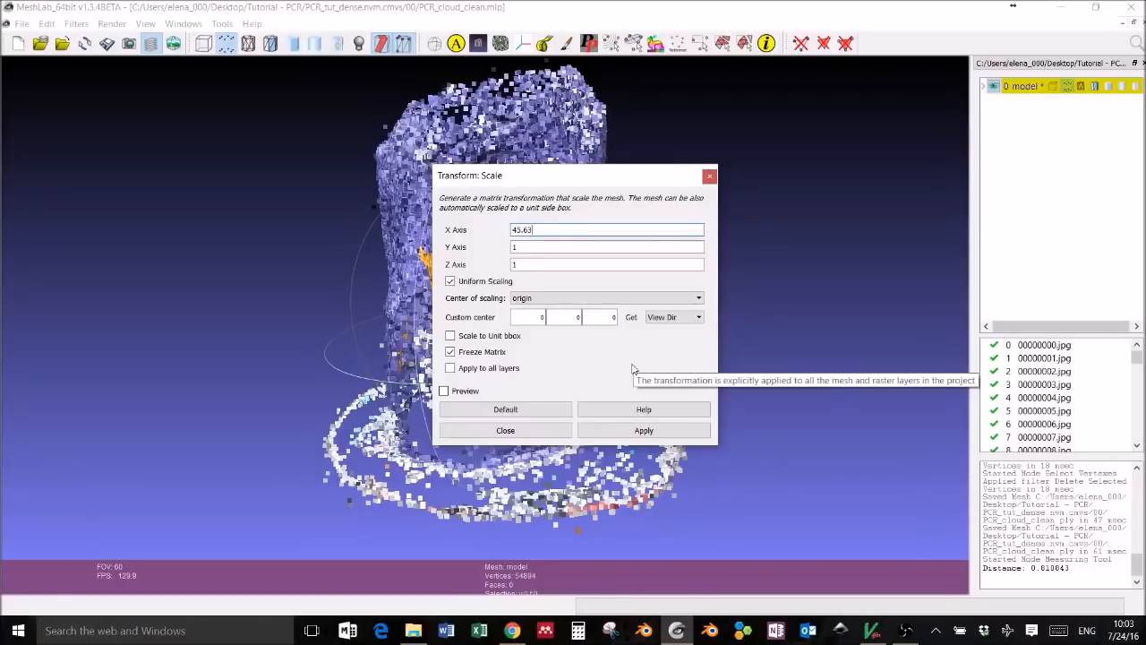
click(667, 434)
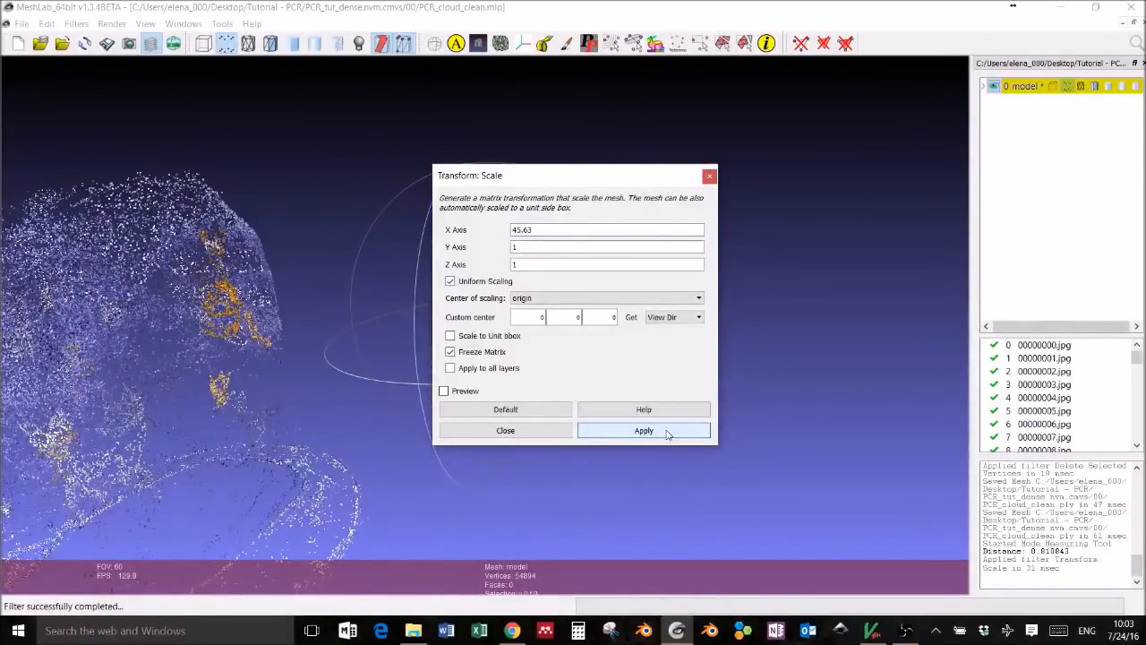
click(709, 177)
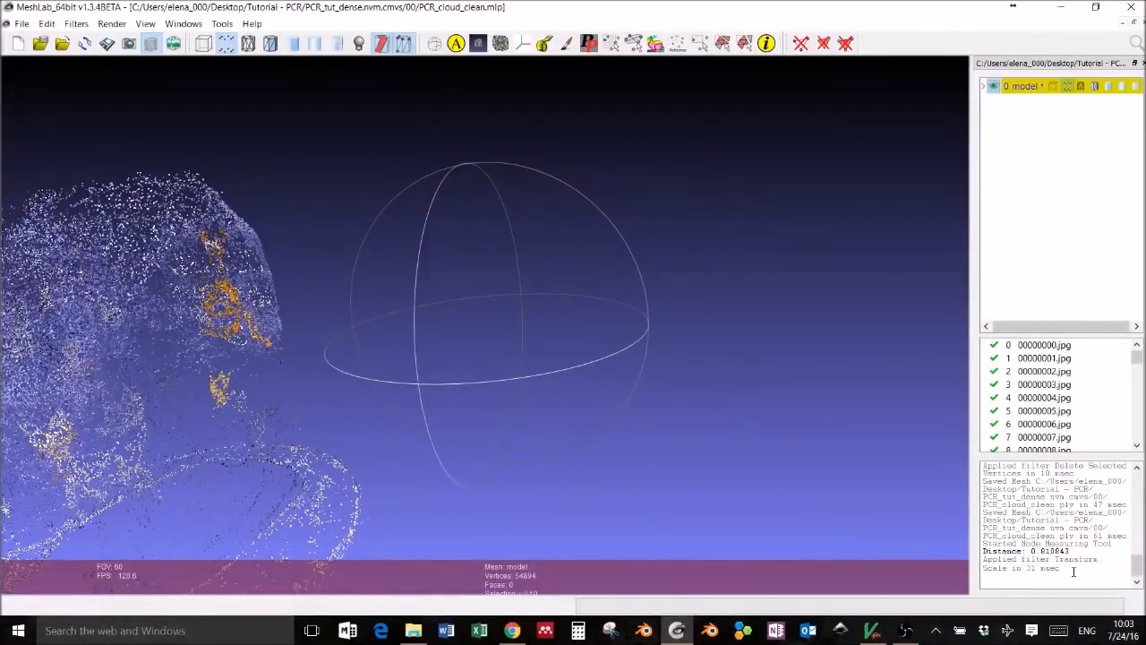
- Measure the scaled cloud again from the upper outer corner of the orange figure to the white animal's tail tip
drag(1069, 570, 983, 551)
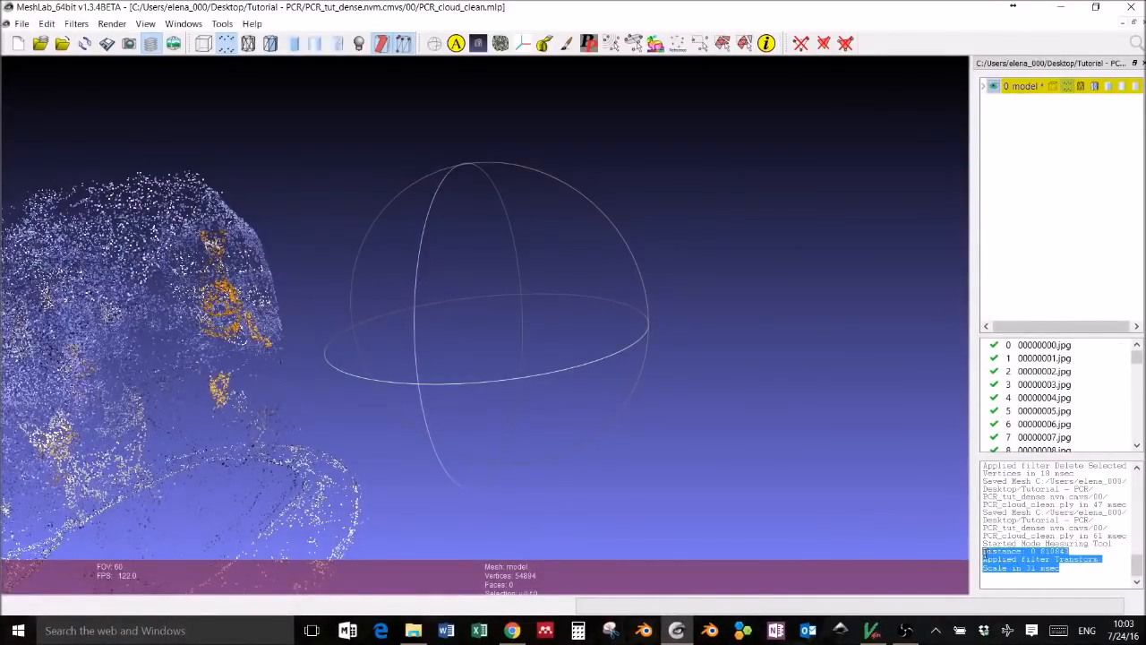
click(228, 325)
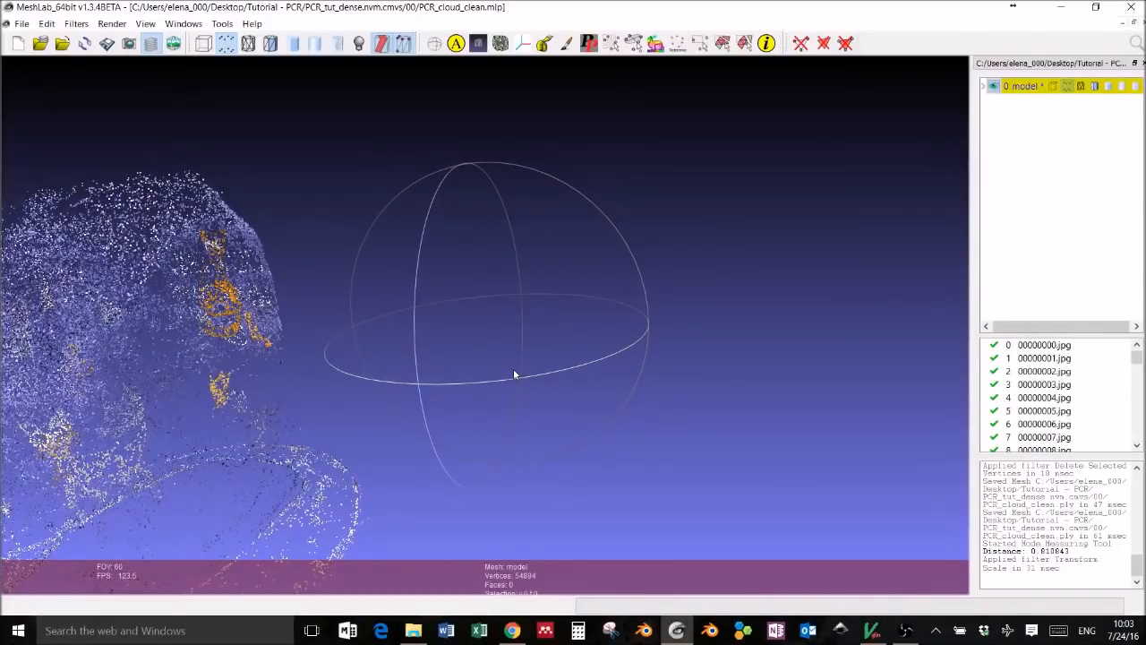
key(ctrl+h)
drag(514, 374, 464, 376)
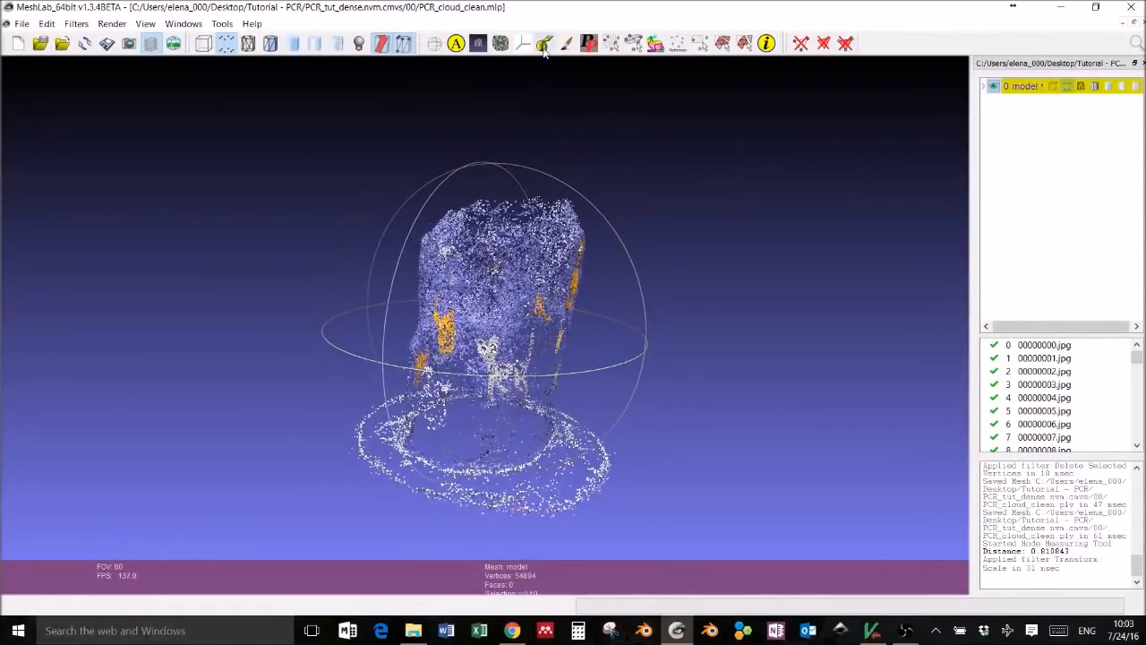
scroll(506, 325, down, 3)
scroll(506, 324, up, 5)
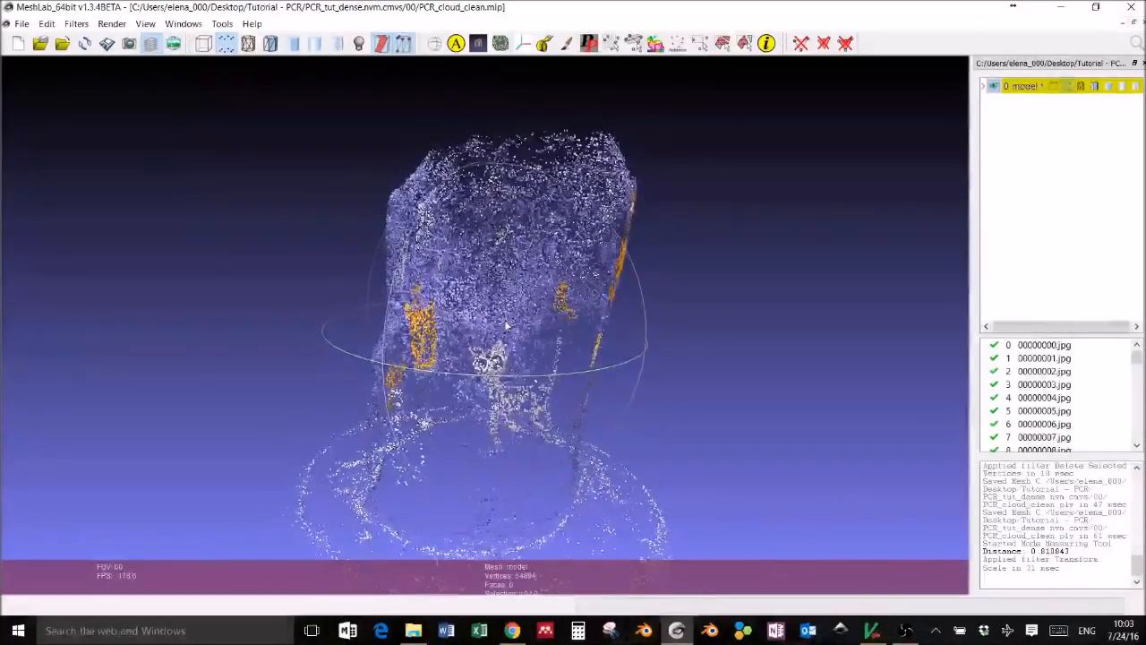
click(544, 43)
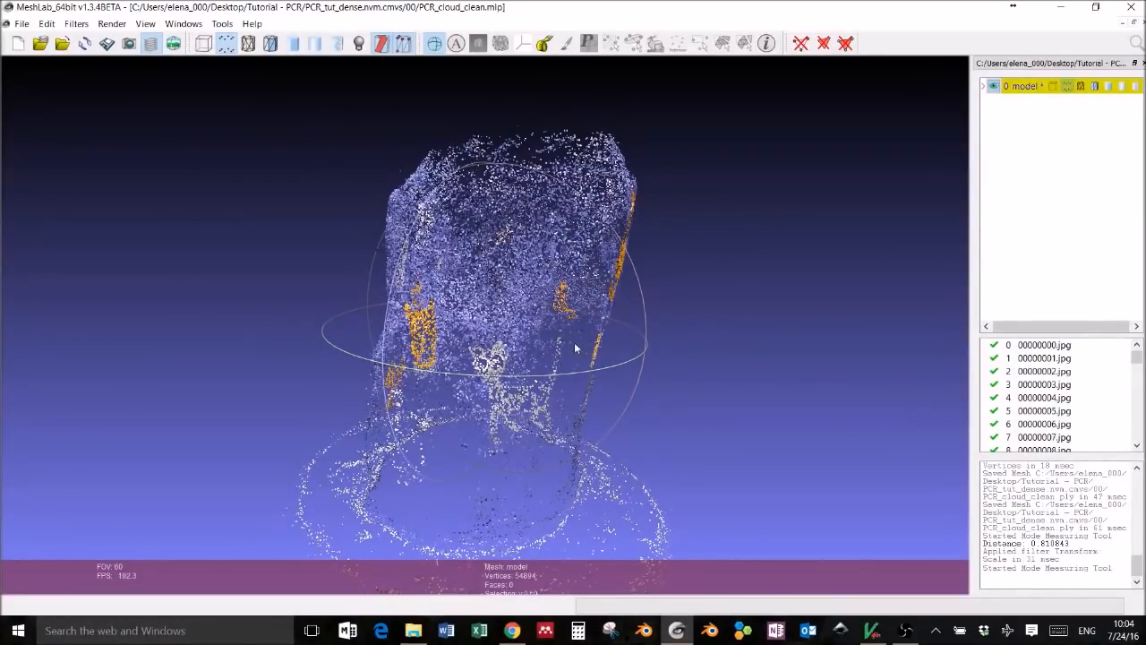
click(408, 307)
click(558, 338)
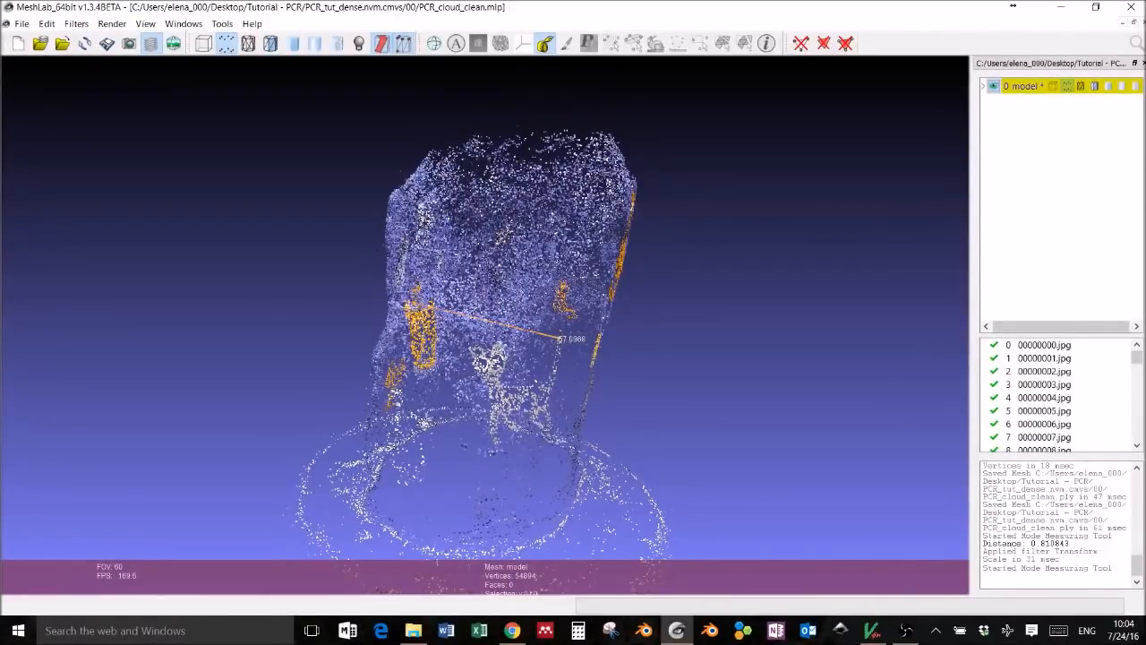
click(409, 307)
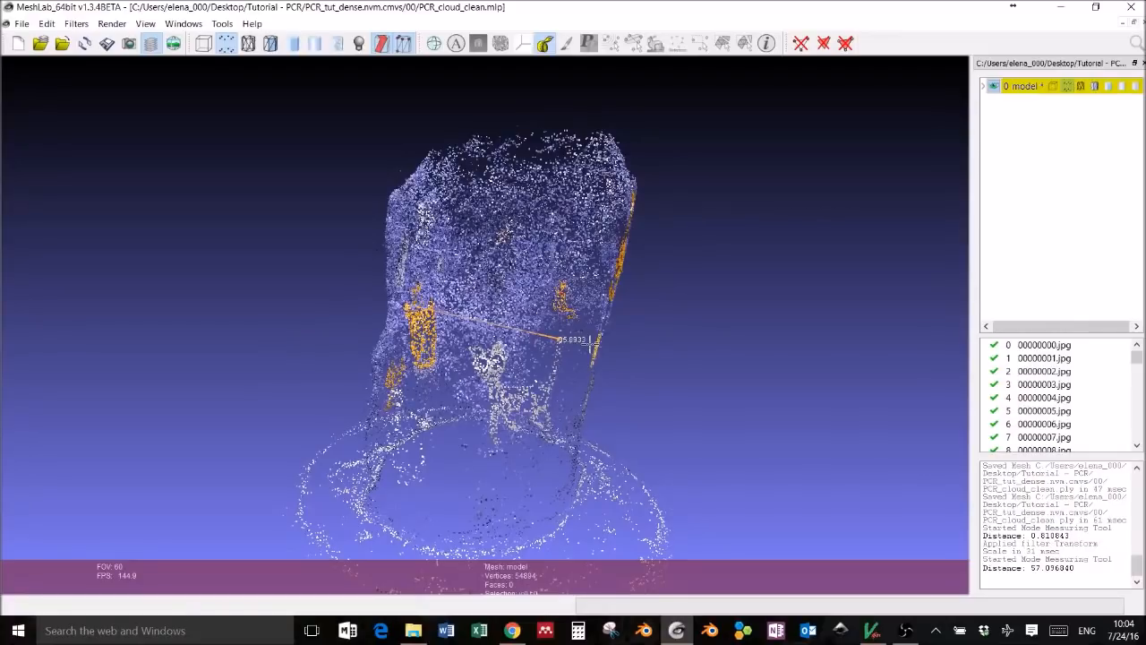
click(545, 44)
scroll(652, 356, down, 5)
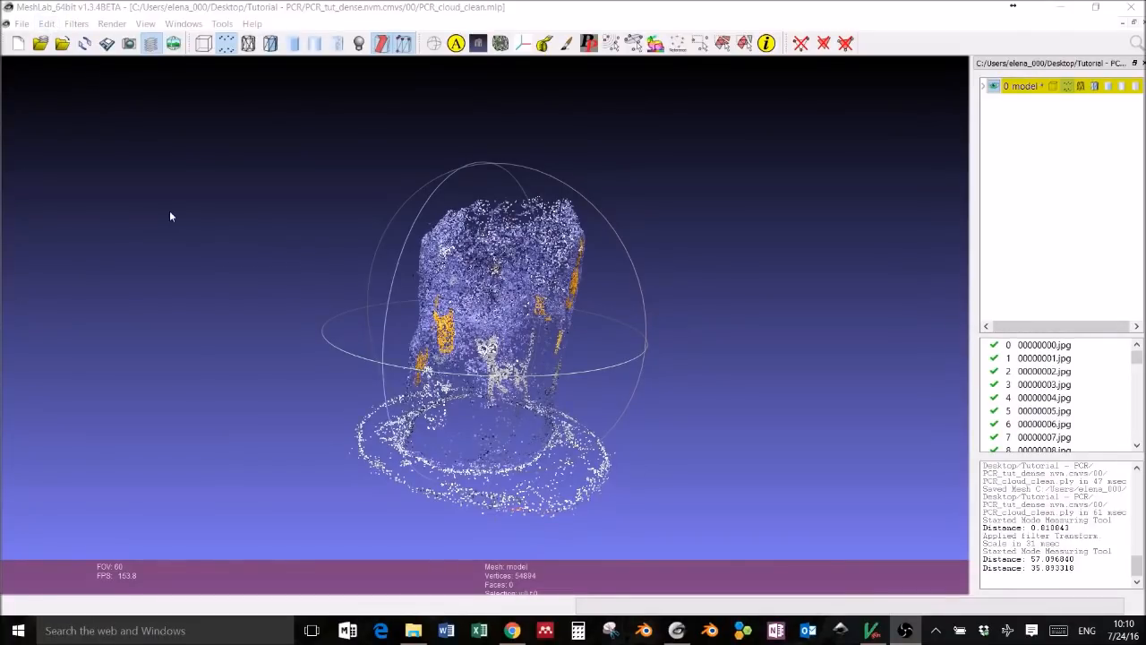
- Compute normals for the point set with 10 neighbours and 0 smoothing iterations
click(79, 26)
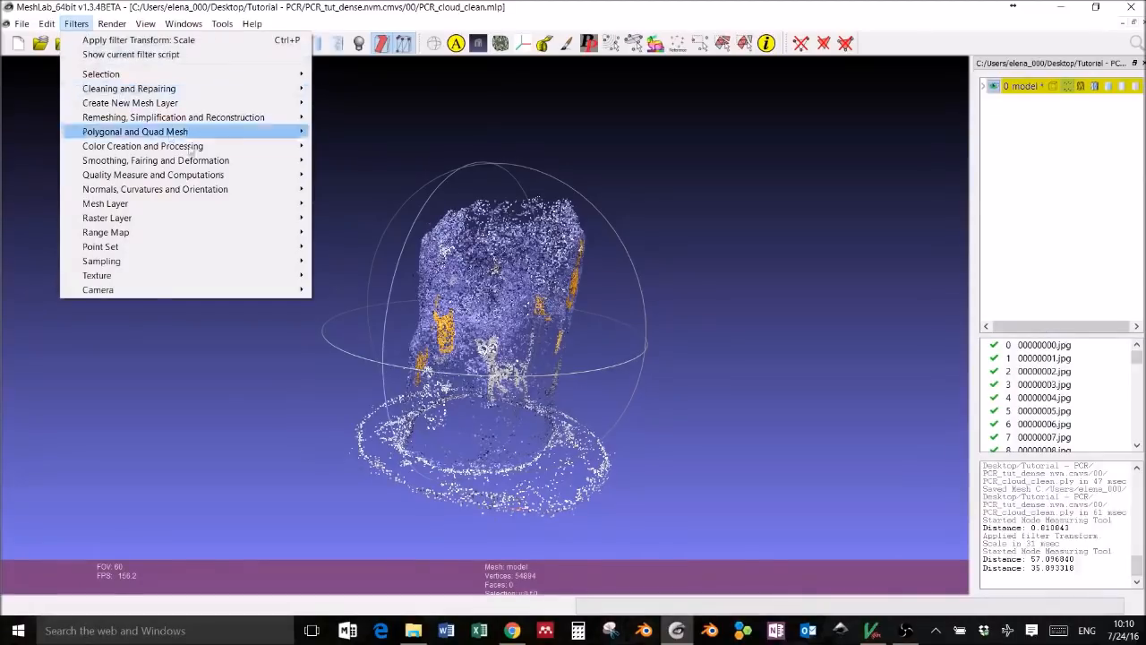
mouse_move(267, 191)
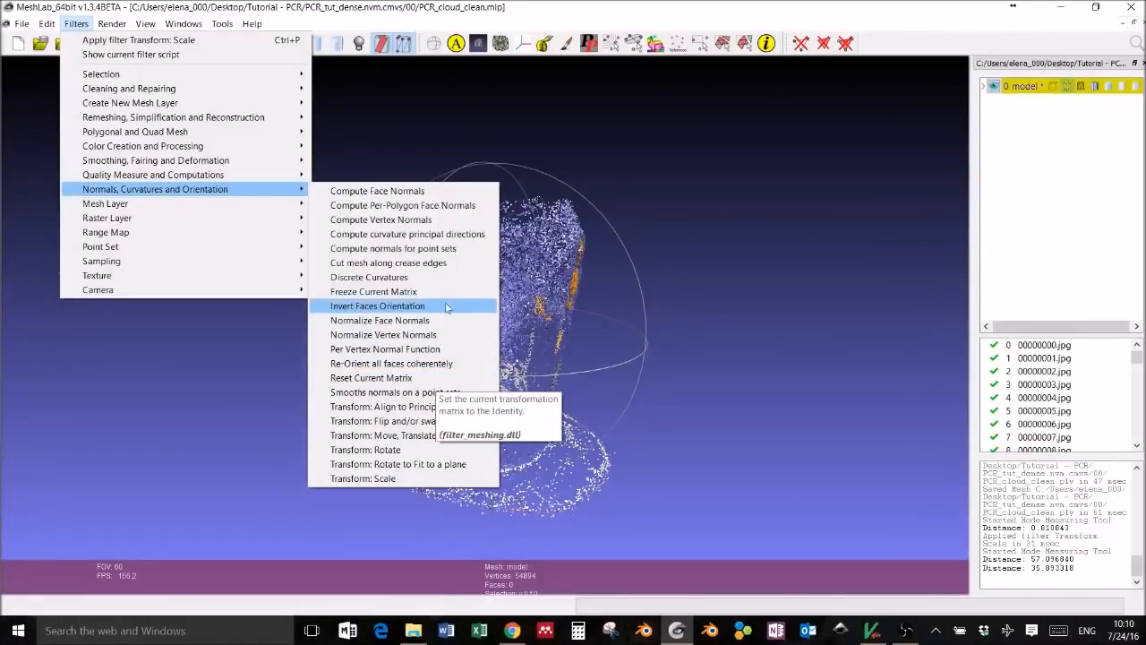
click(454, 250)
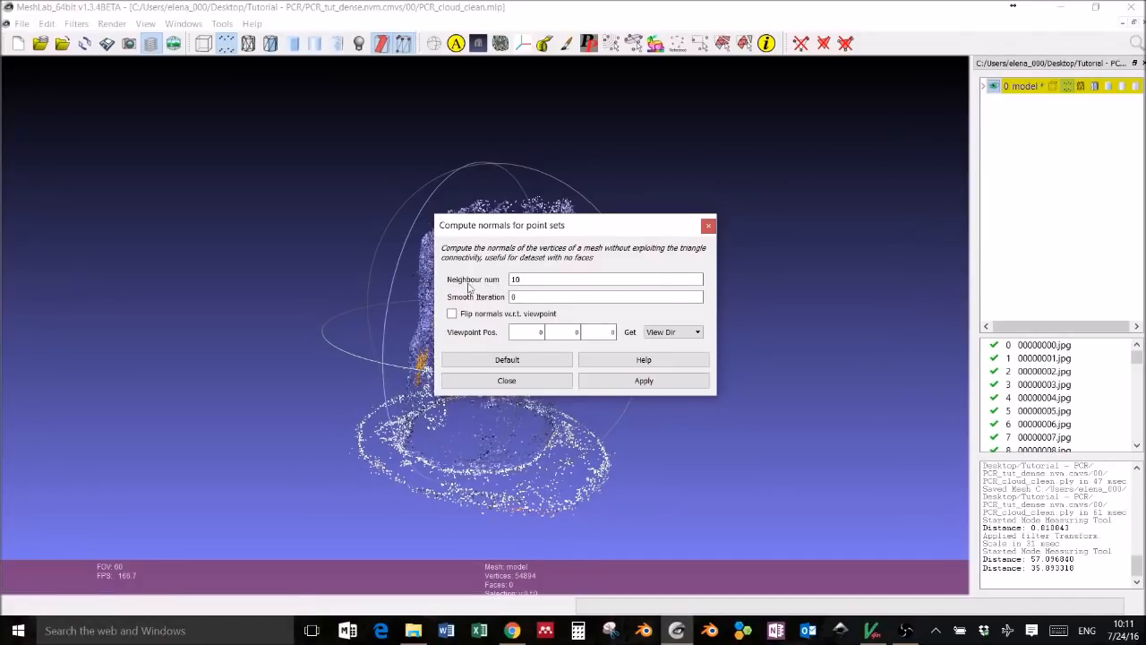
click(647, 360)
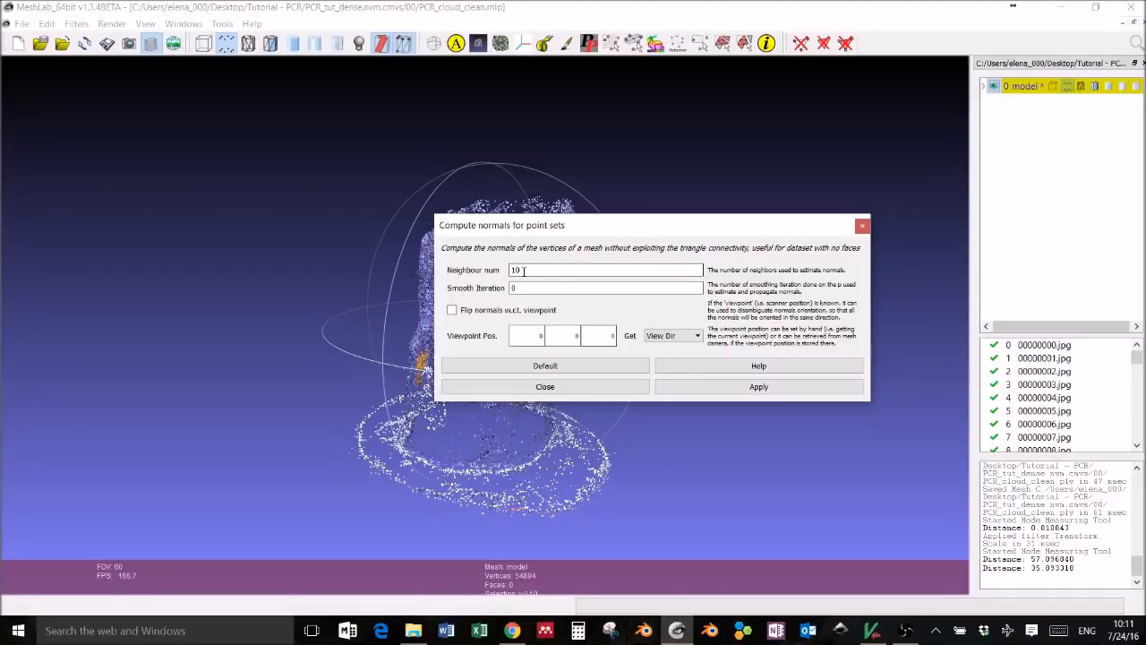
click(749, 388)
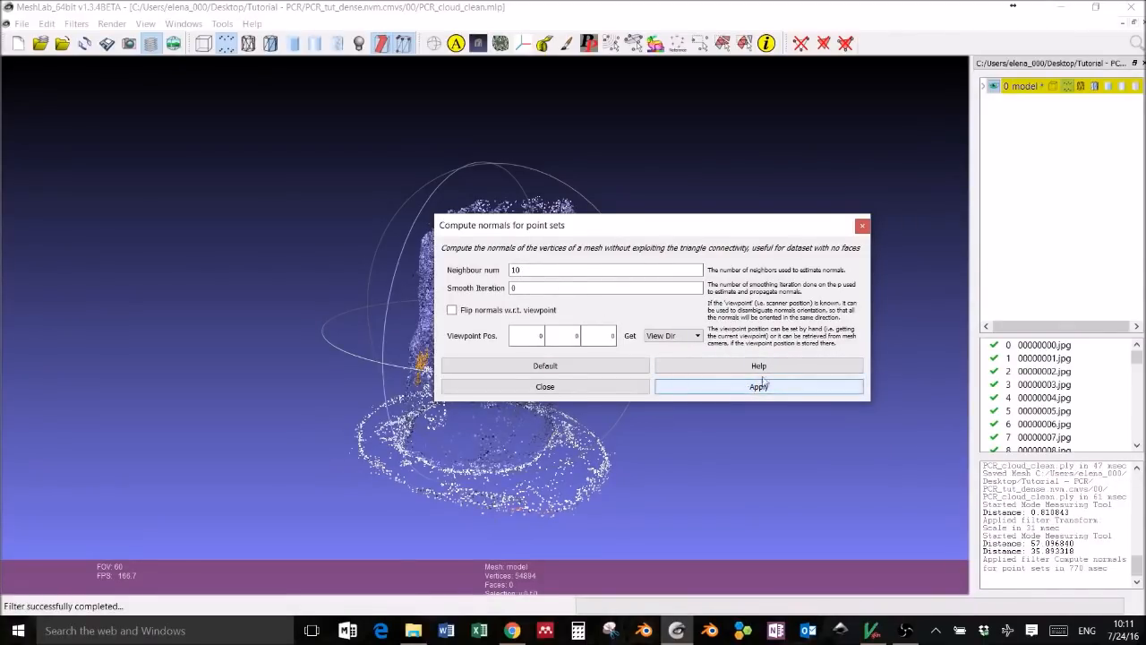
click(861, 225)
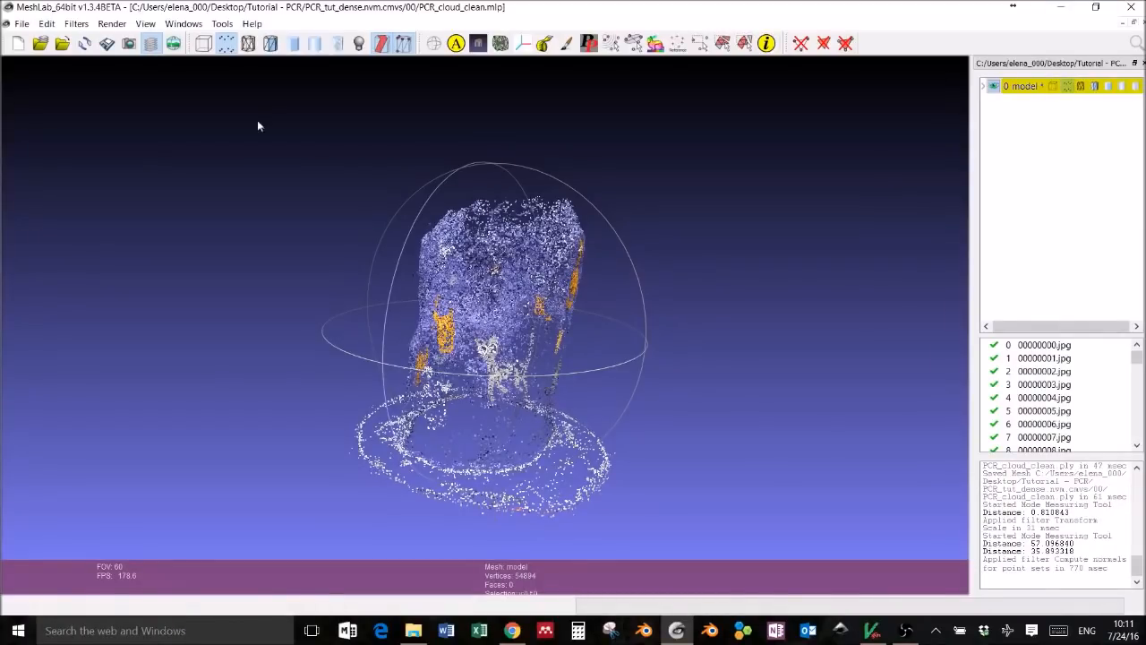
- Build a surface with Poisson reconstruction, using octree depth 12, solver divide 6, 1 sample per node and surface offsetting 1
click(77, 24)
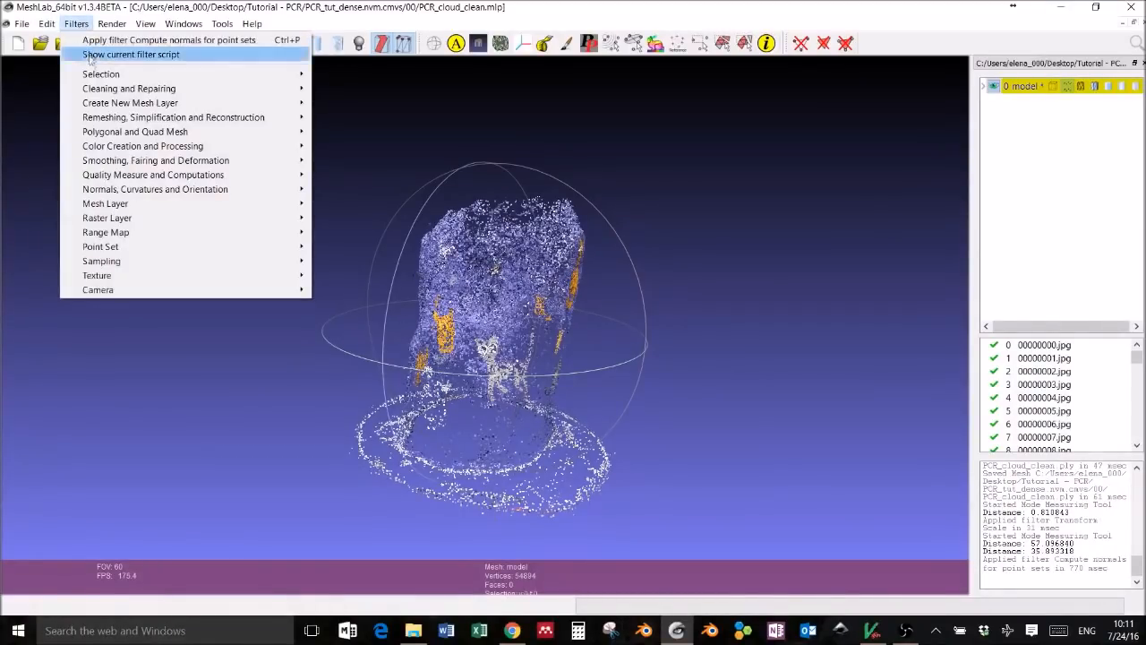
mouse_move(139, 257)
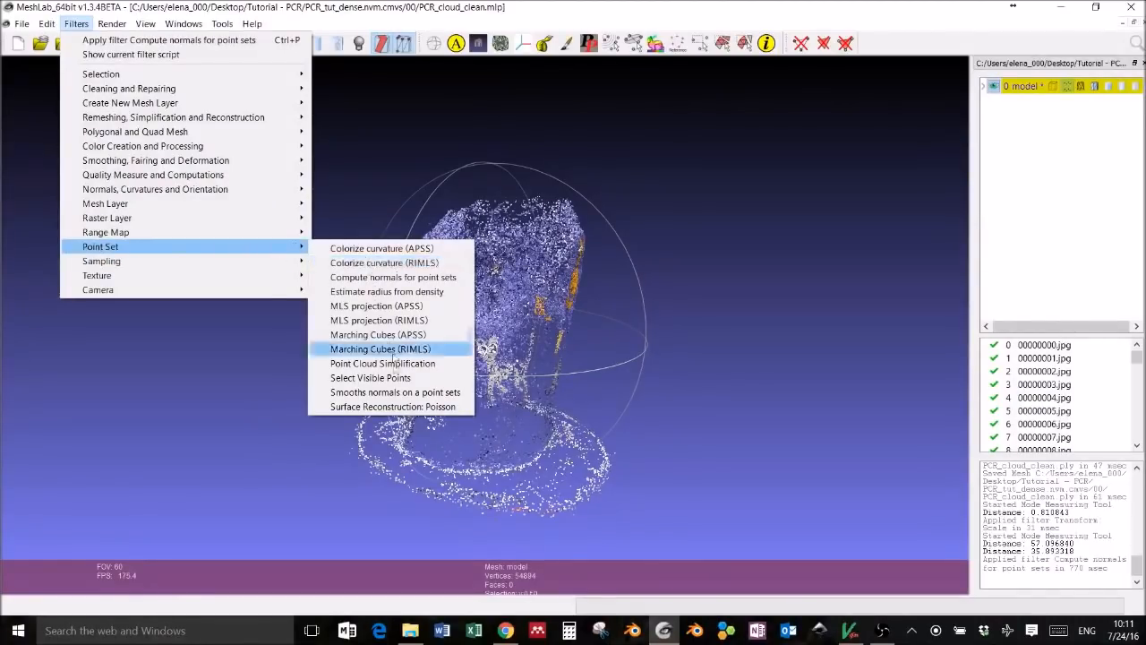
click(418, 409)
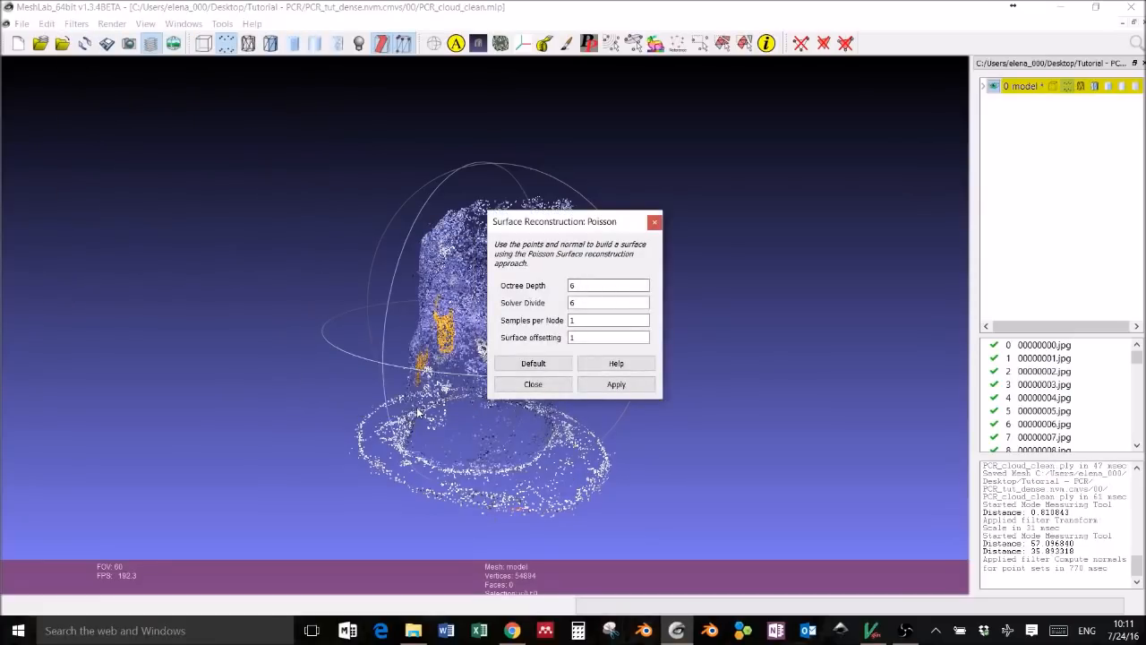
click(583, 284)
double_click(573, 284)
text(12)
click(627, 367)
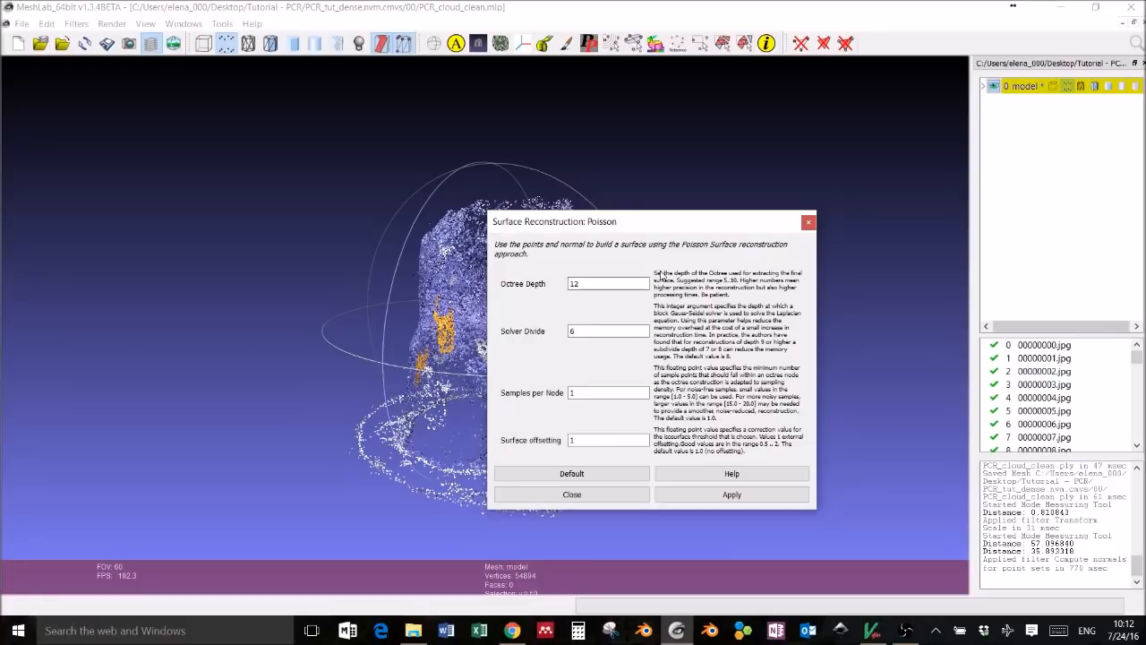
click(725, 496)
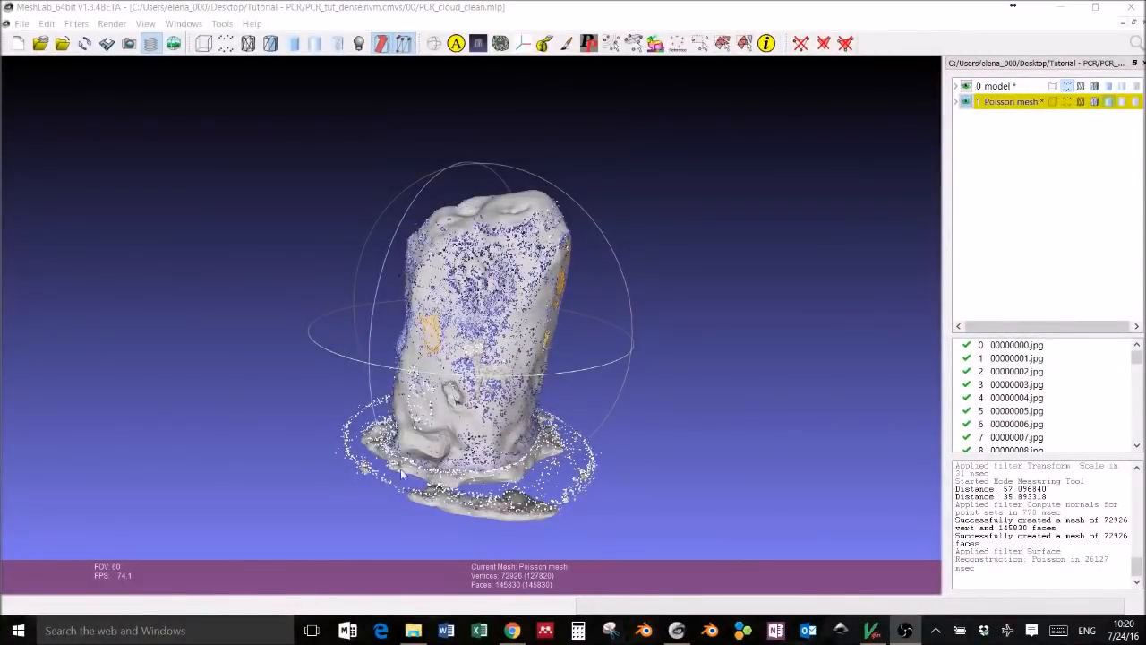
- Hide the original point cloud layer, keep the Poisson mesh layer active, and inspect the mesh from several sides
drag(528, 375, 349, 285)
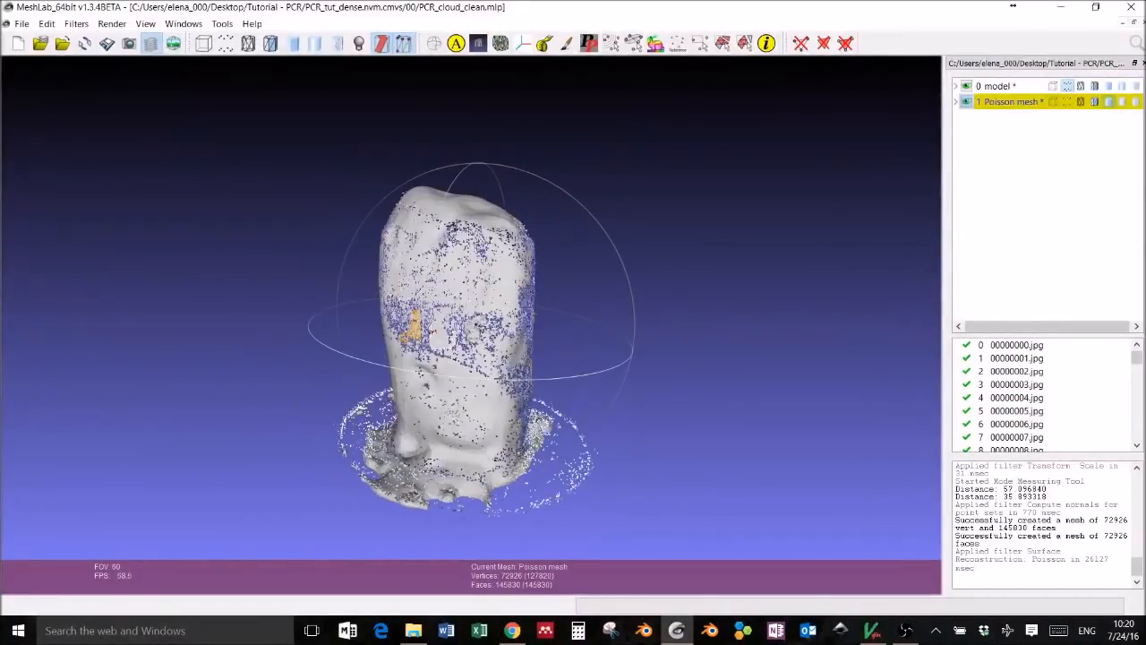
click(967, 86)
click(967, 86)
click(967, 87)
click(998, 102)
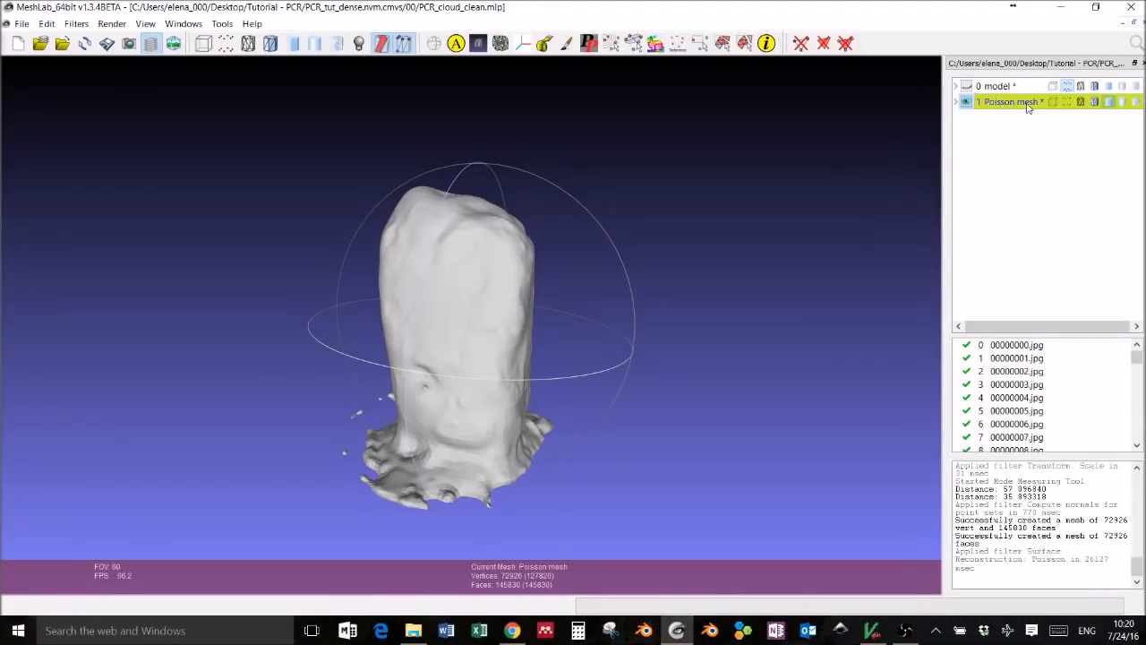
drag(536, 374, 693, 348)
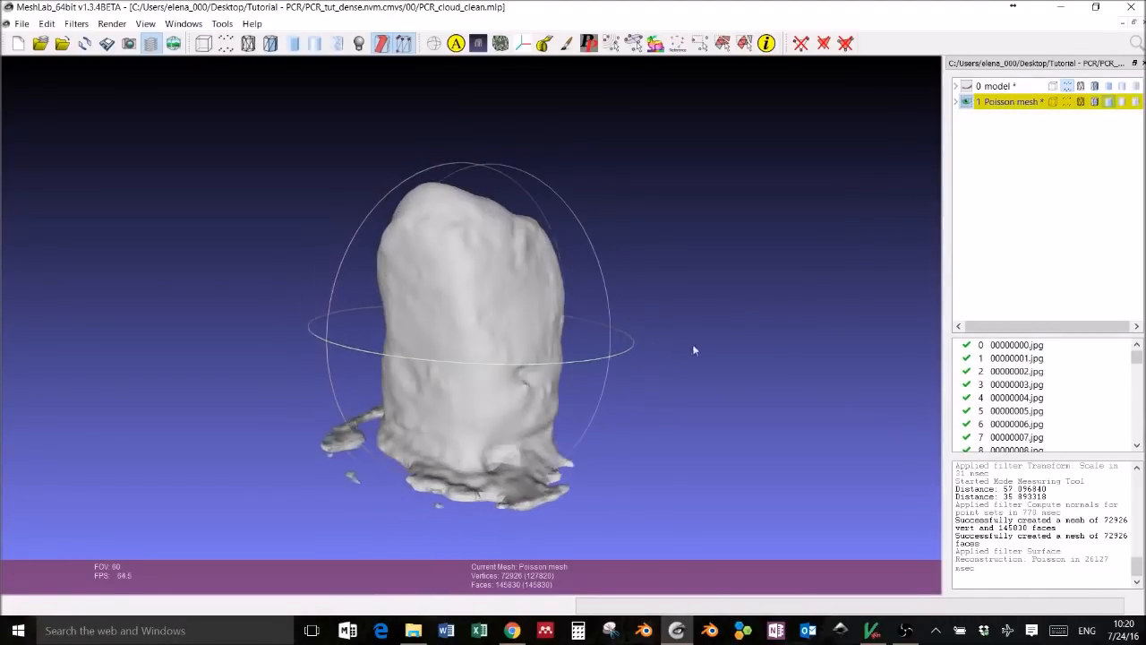
drag(433, 410, 540, 305)
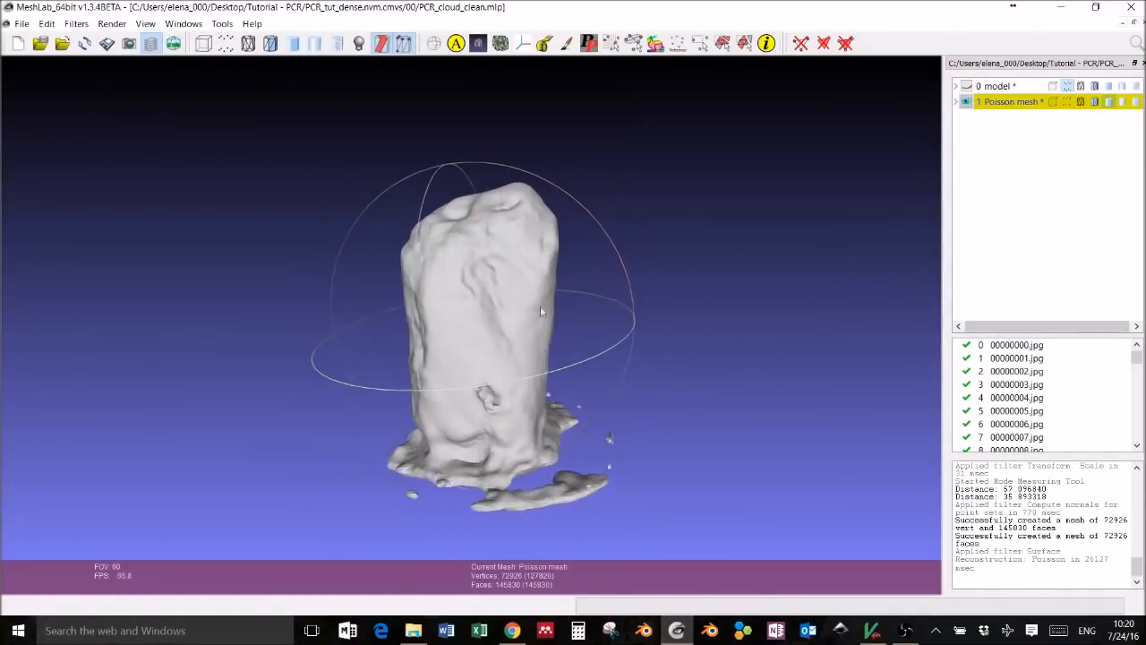
drag(523, 303, 623, 343)
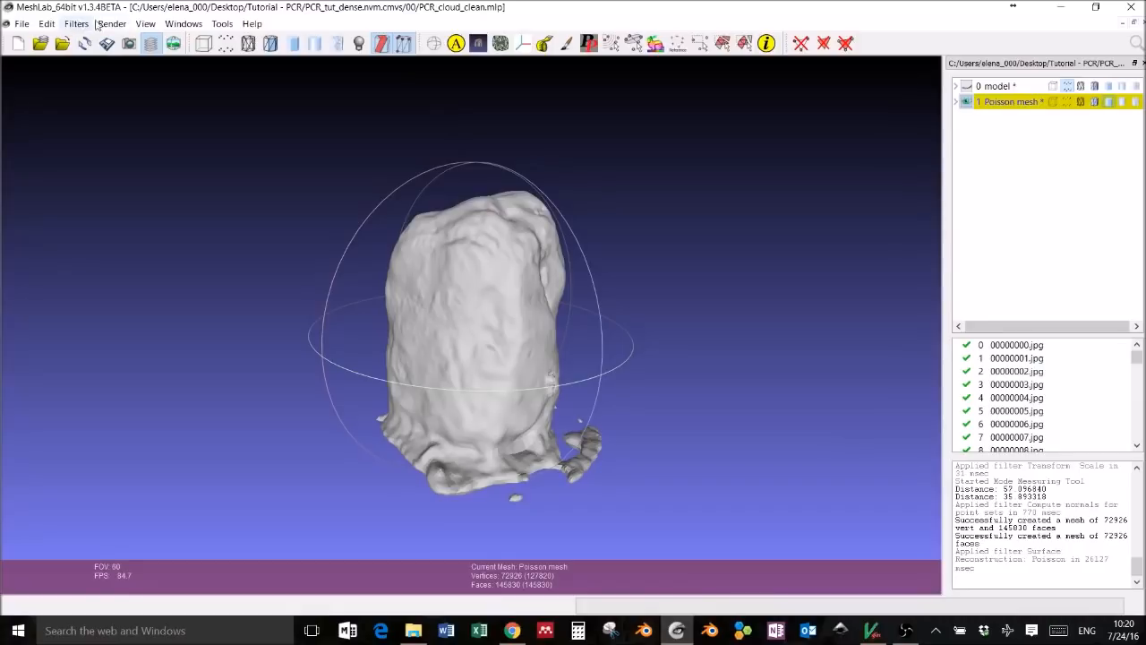
- Turn on double side lighting for the Poisson mesh
click(46, 23)
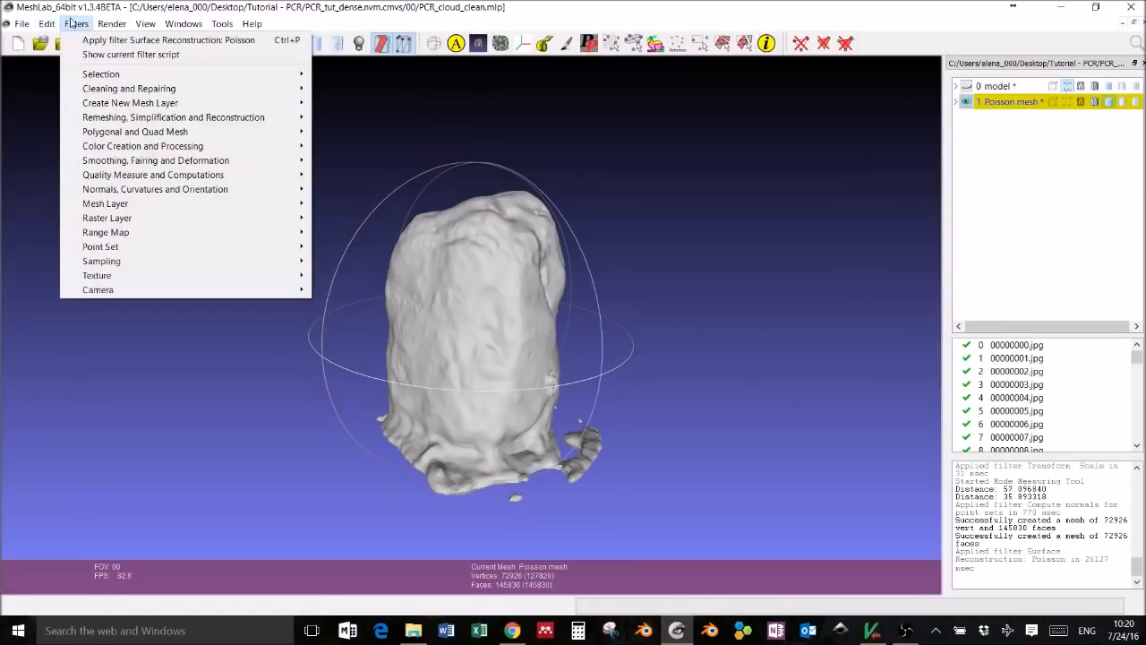
mouse_move(101, 24)
mouse_move(134, 55)
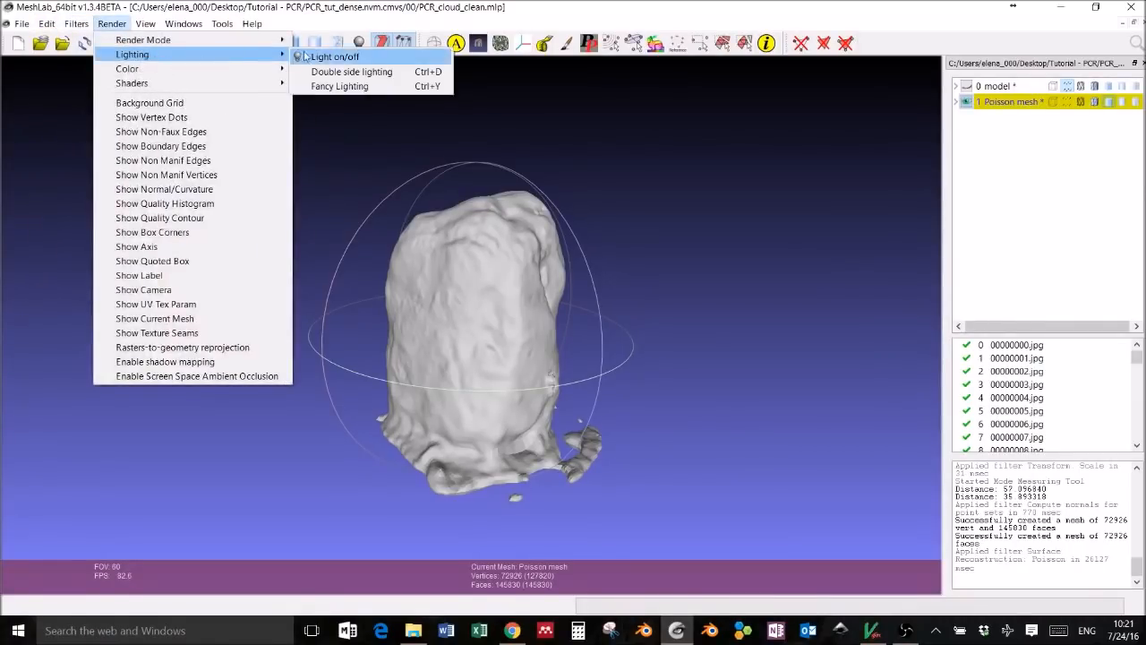
click(336, 73)
drag(464, 355, 553, 347)
click(112, 23)
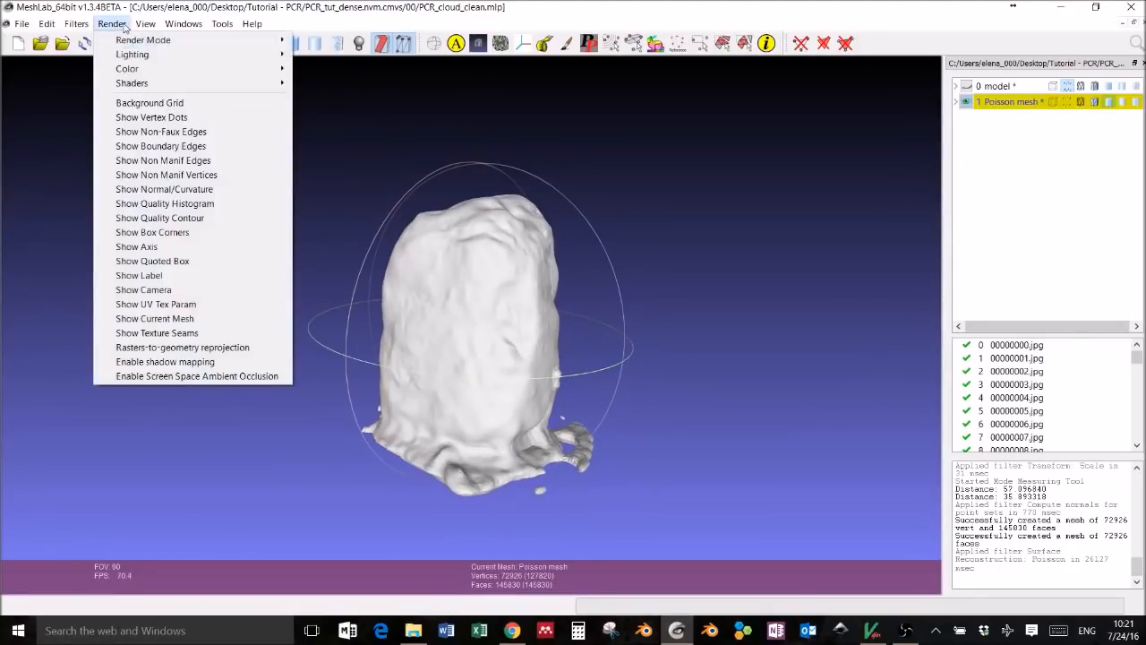
mouse_move(132, 55)
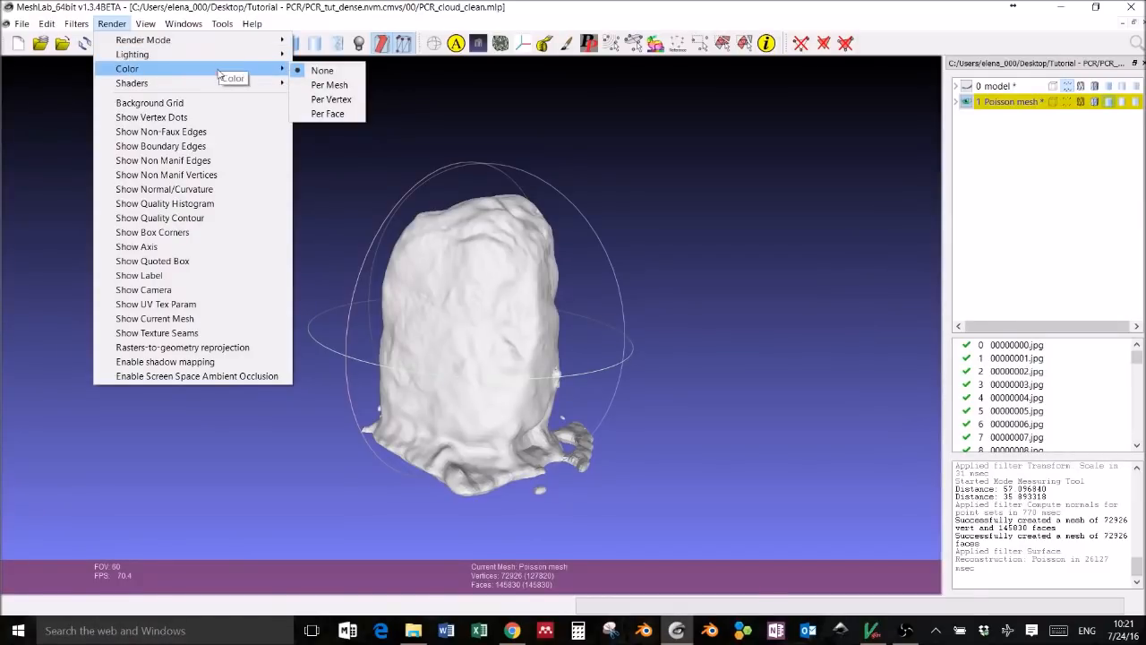
drag(445, 372, 406, 429)
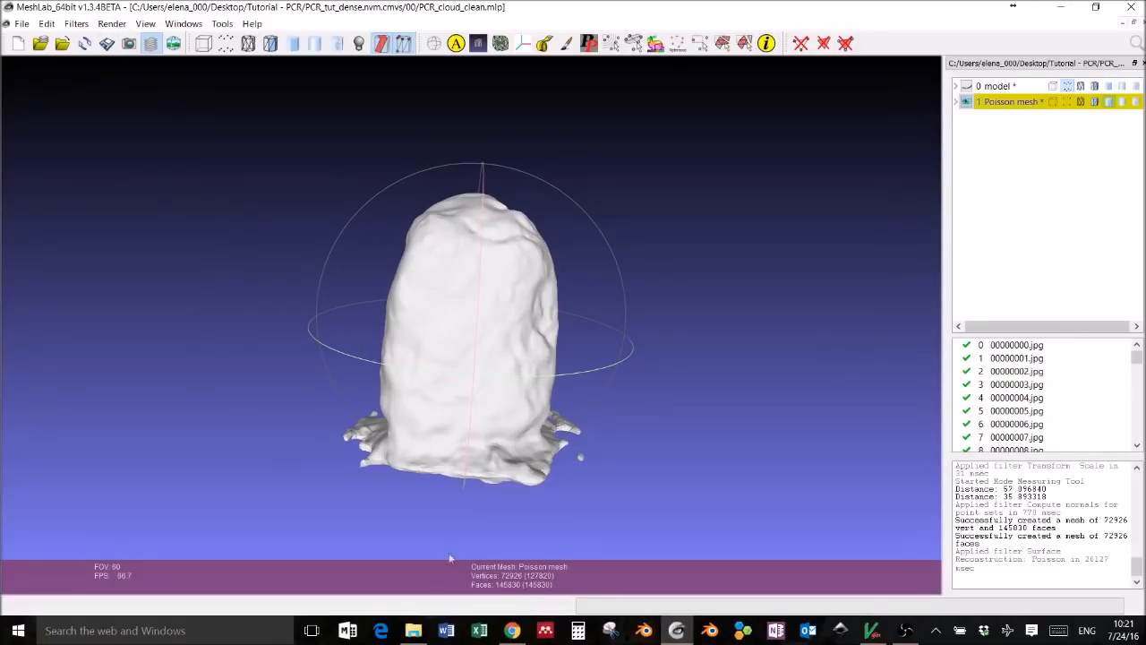
- Export the Poisson mesh layer in Stanford Polygon format as PCR_meshed.ply, keeping the default saving options
click(25, 22)
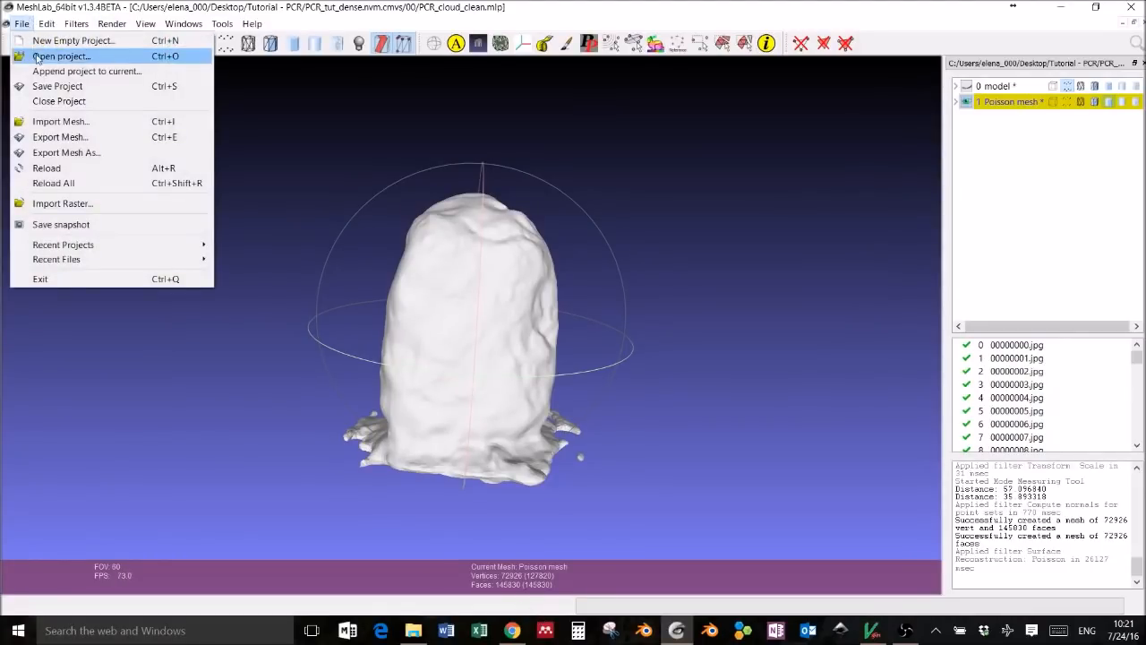
click(54, 86)
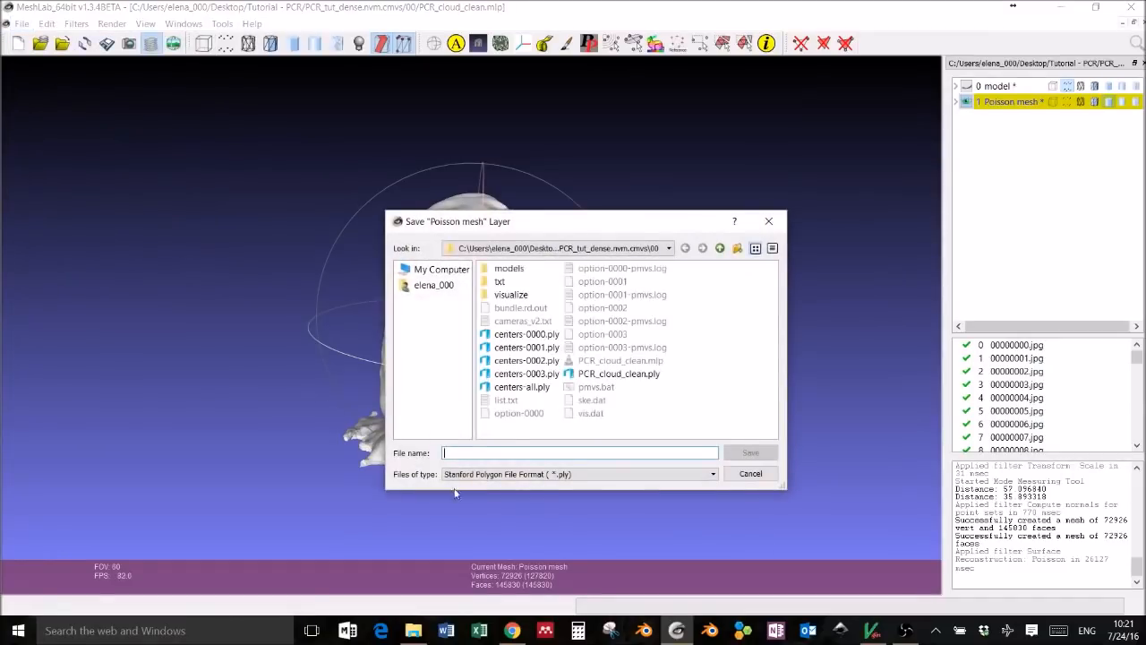
text(P)
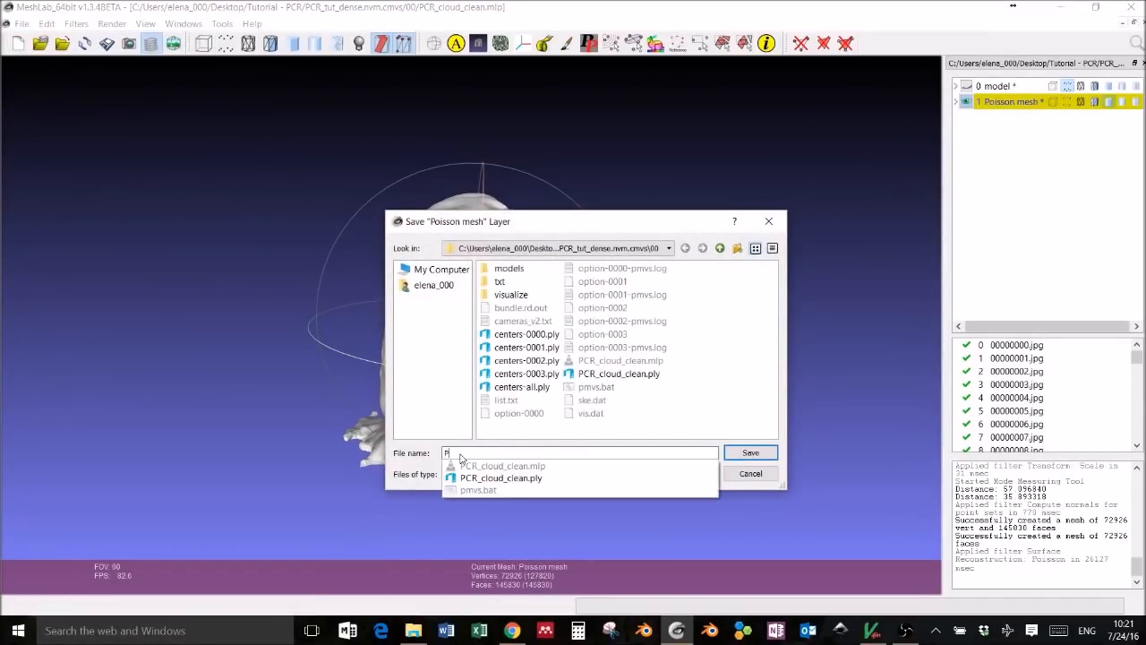
text(CR_clou)
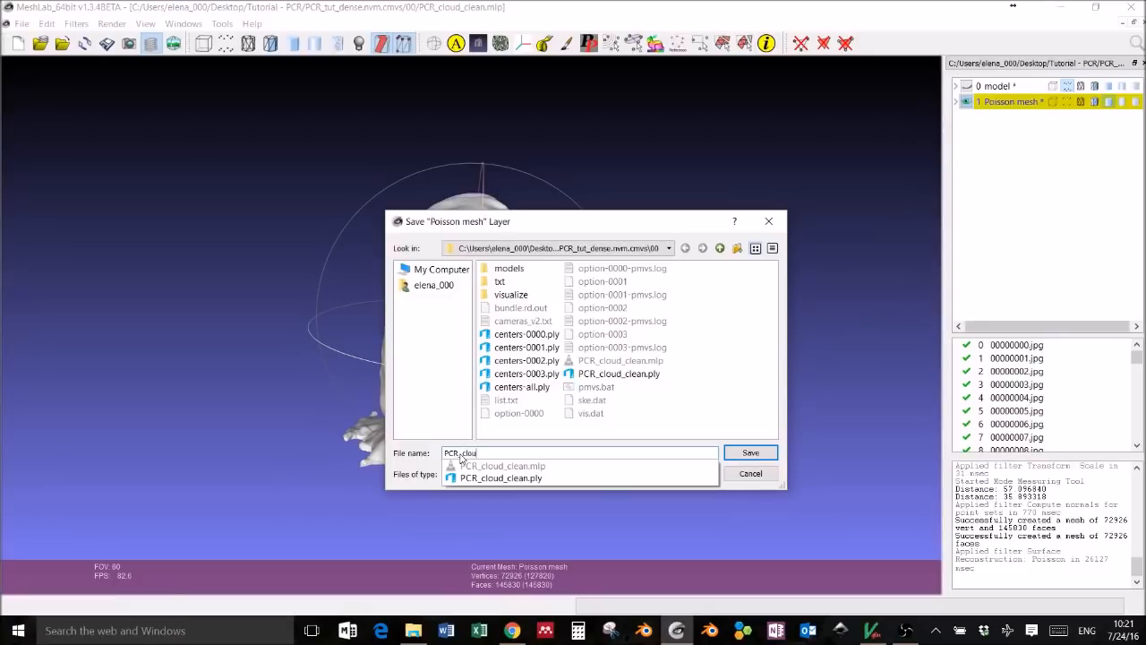
key(BackSpace)
key(BackSpace)
key(BackSpace)
key(BackSpace)
text(meshed)
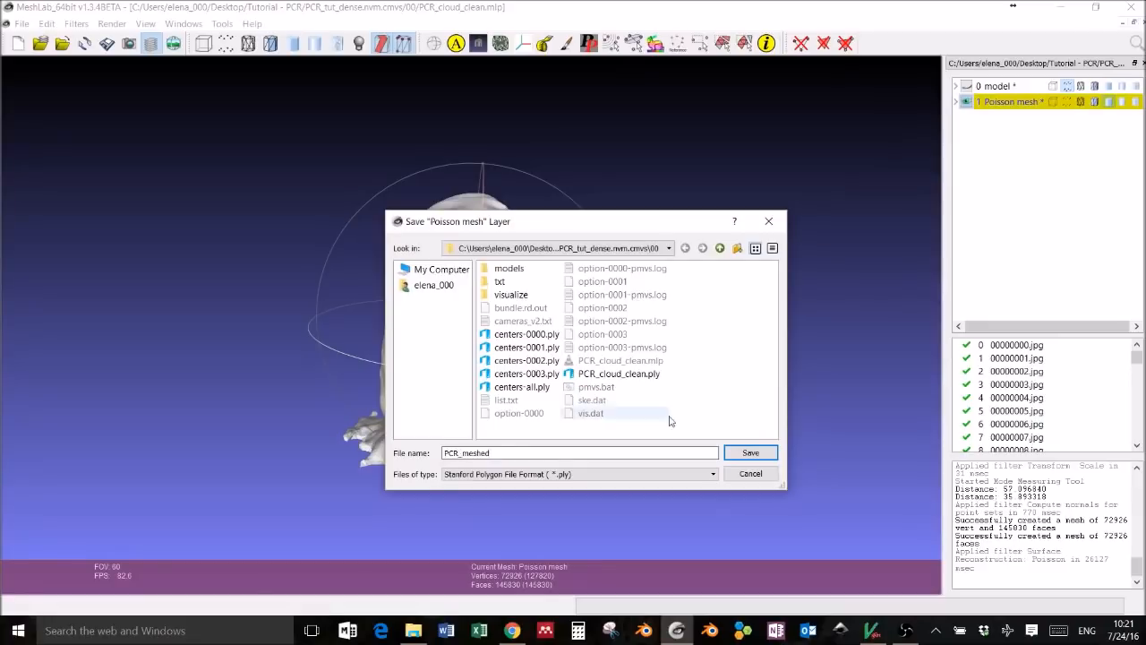
click(749, 453)
click(686, 391)
- Save the MeshLab project under the name PCR_meshed in the same folder
key(ctrl+s)
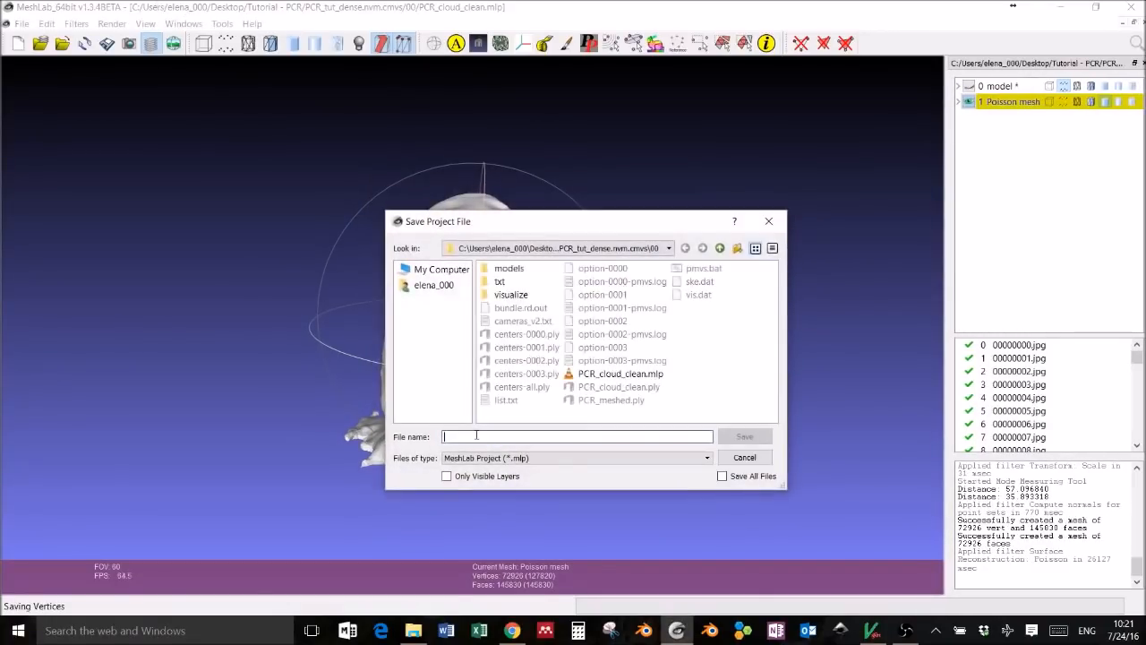
text(PR)
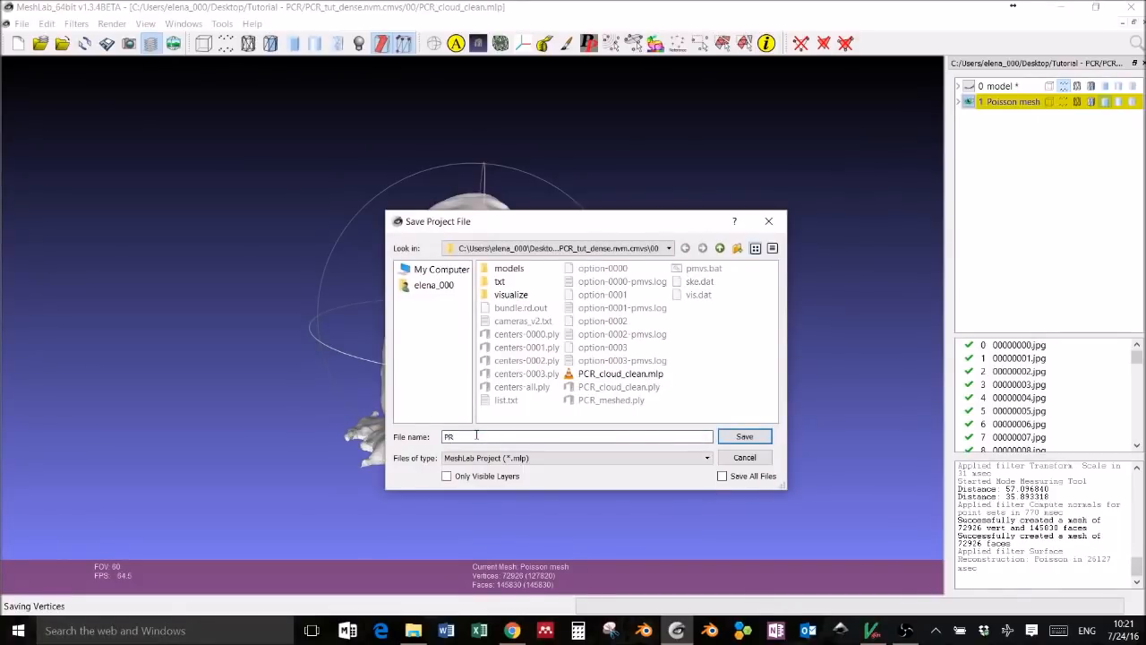
key(BackSpace)
text(CR_)
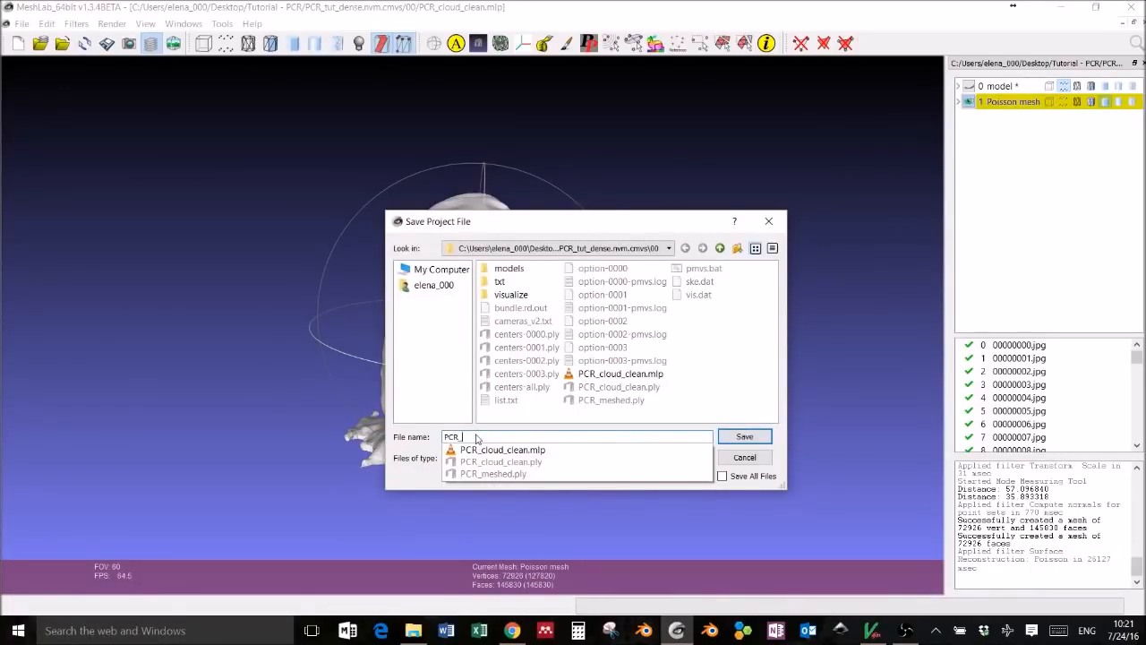
text(meshed)
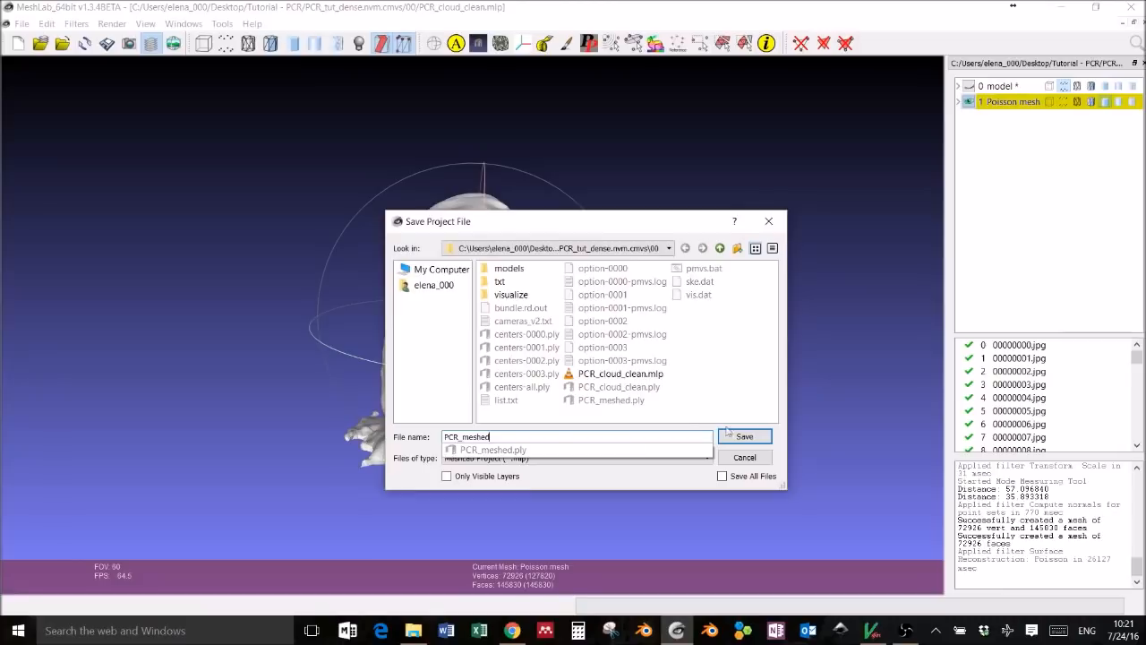
click(742, 438)
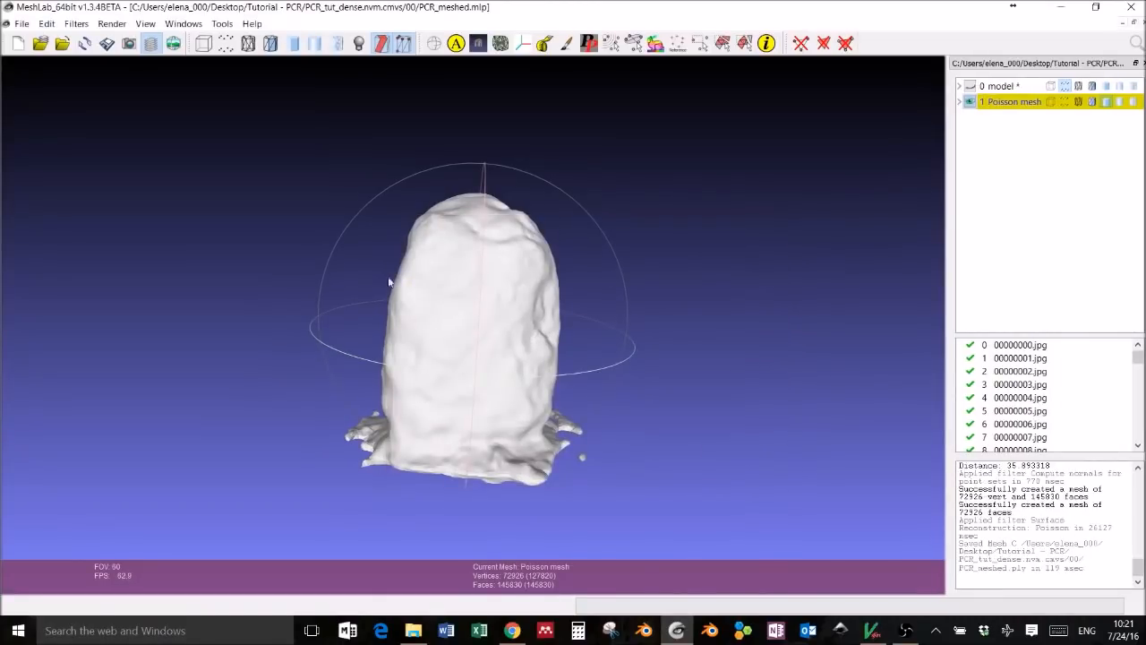
- Export the Poisson mesh layer again, replacing the existing PCR_meshed.ply and accepting the saving options
click(21, 23)
click(55, 153)
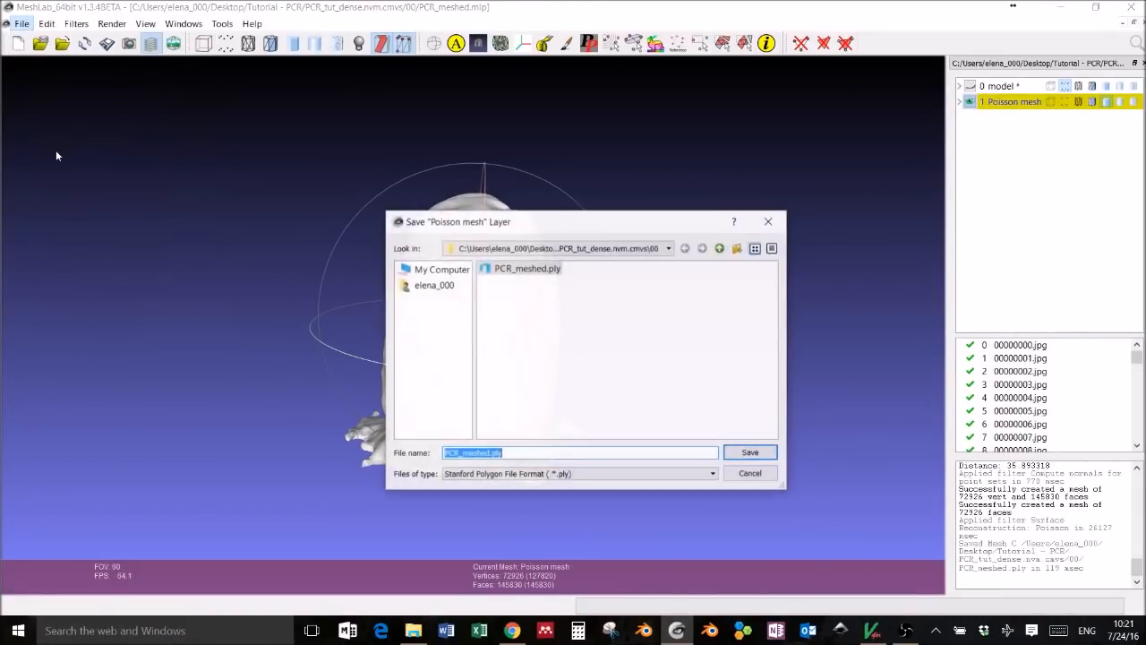
click(749, 458)
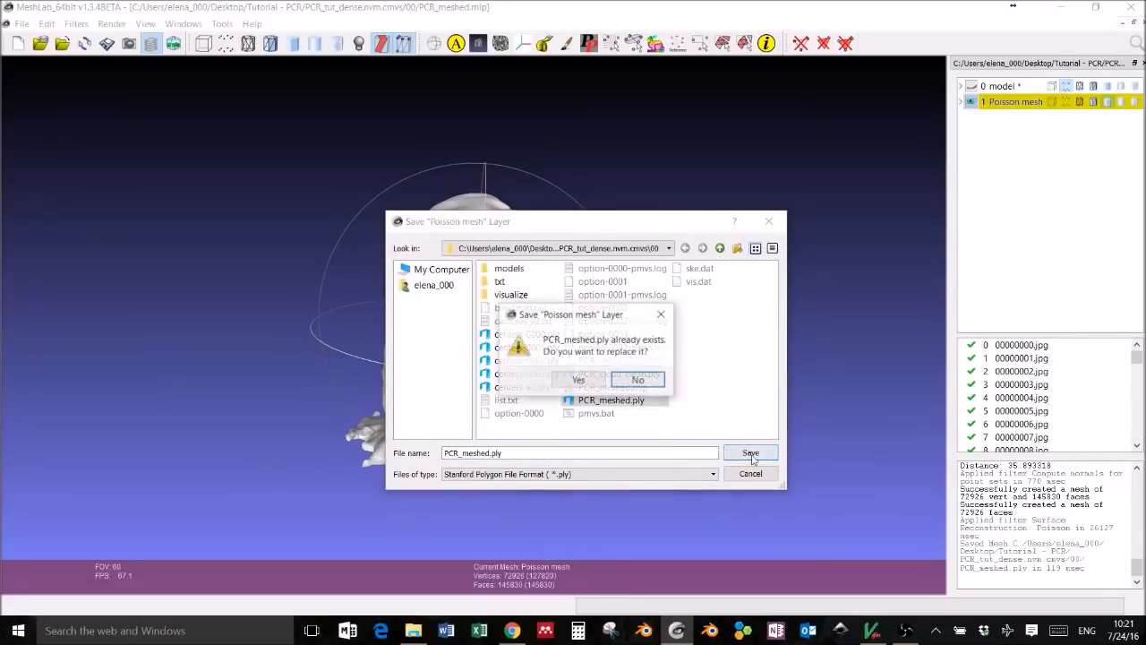
click(595, 382)
click(698, 396)
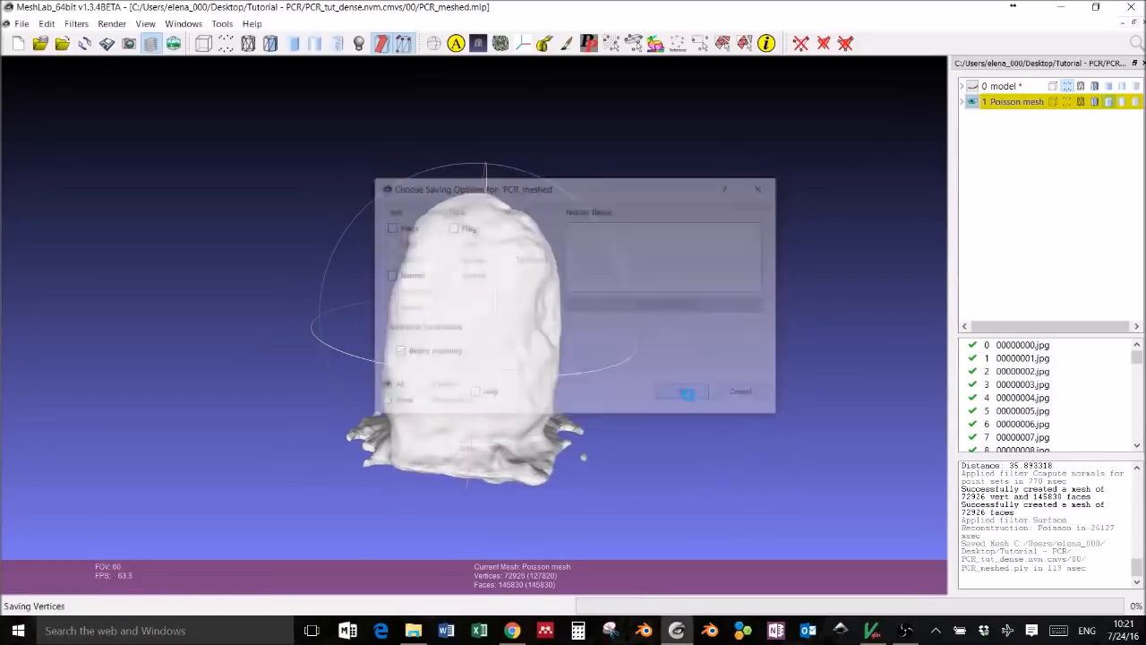
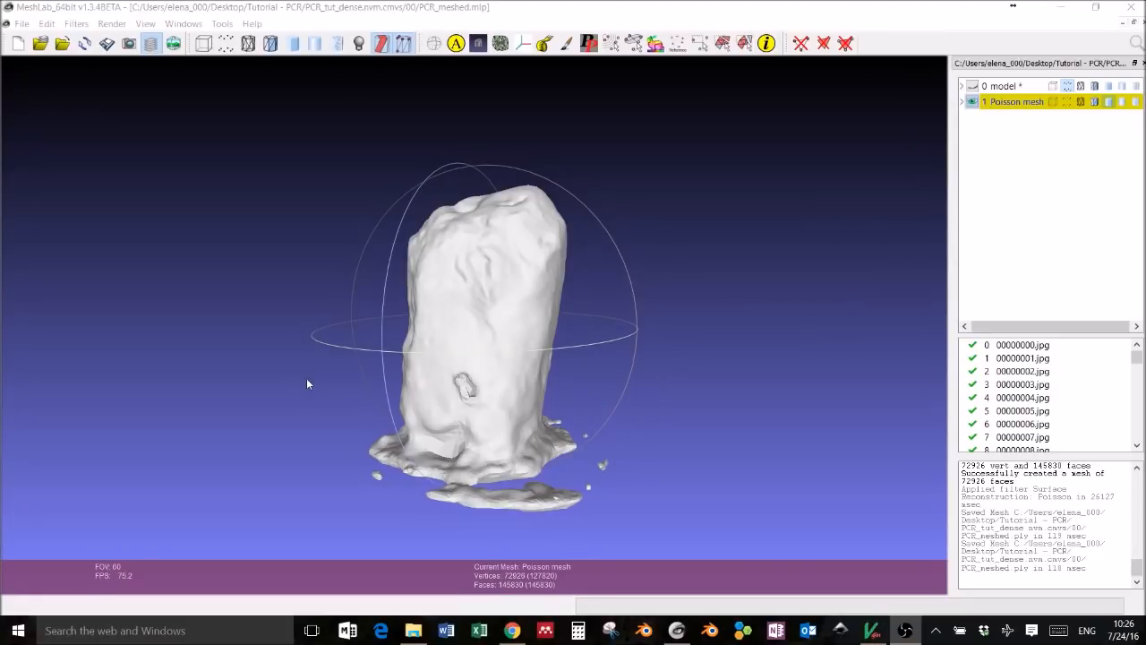
- Clean the Poisson mesh by removing faces from non manifold edges, and check the filter's log entry
click(77, 24)
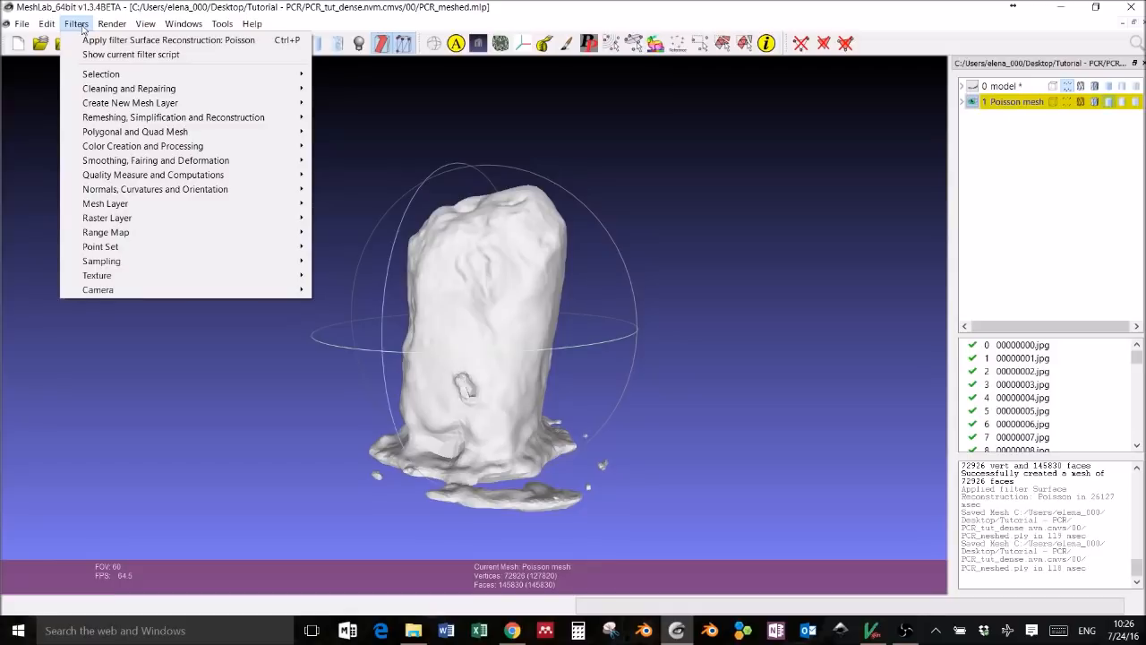
mouse_move(288, 90)
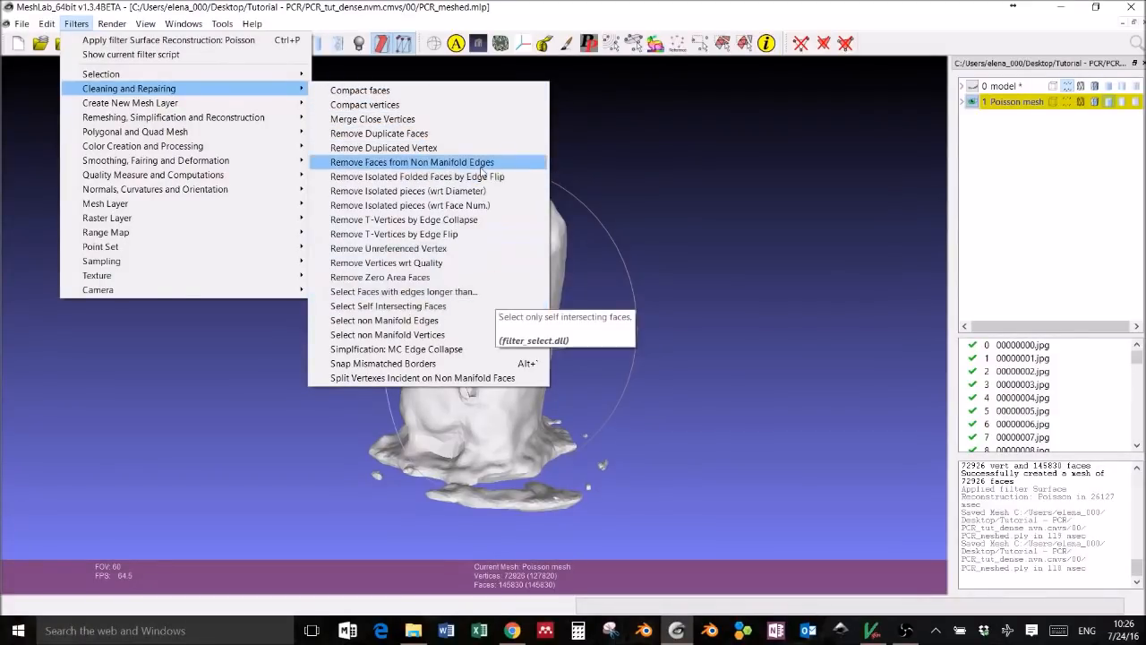
click(481, 163)
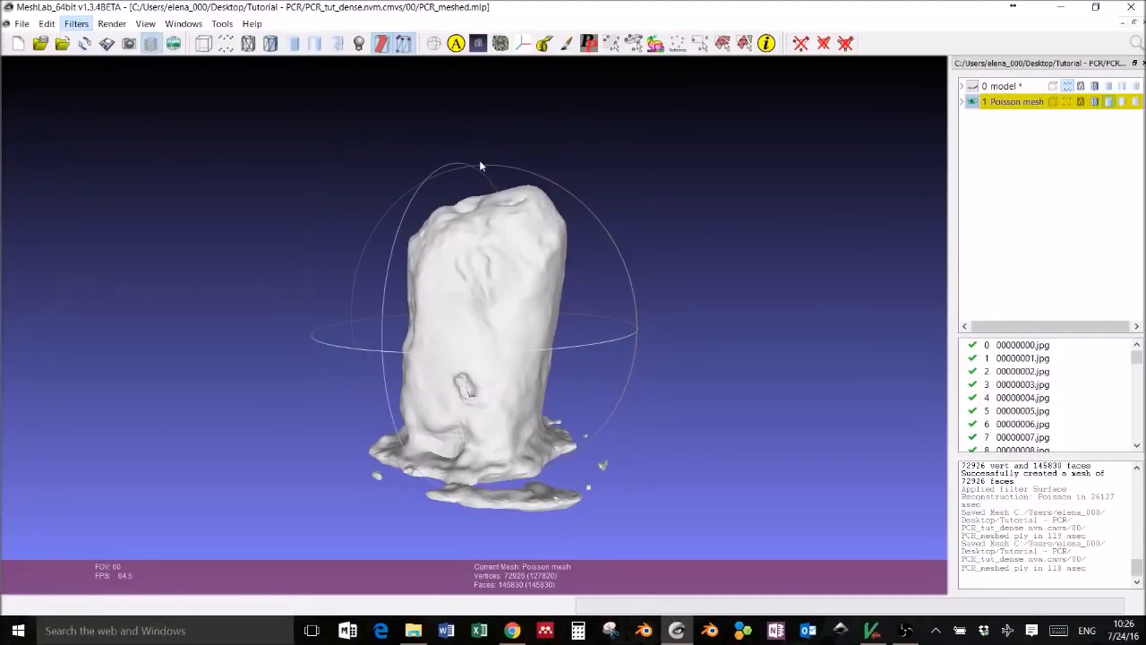
drag(1086, 574, 957, 557)
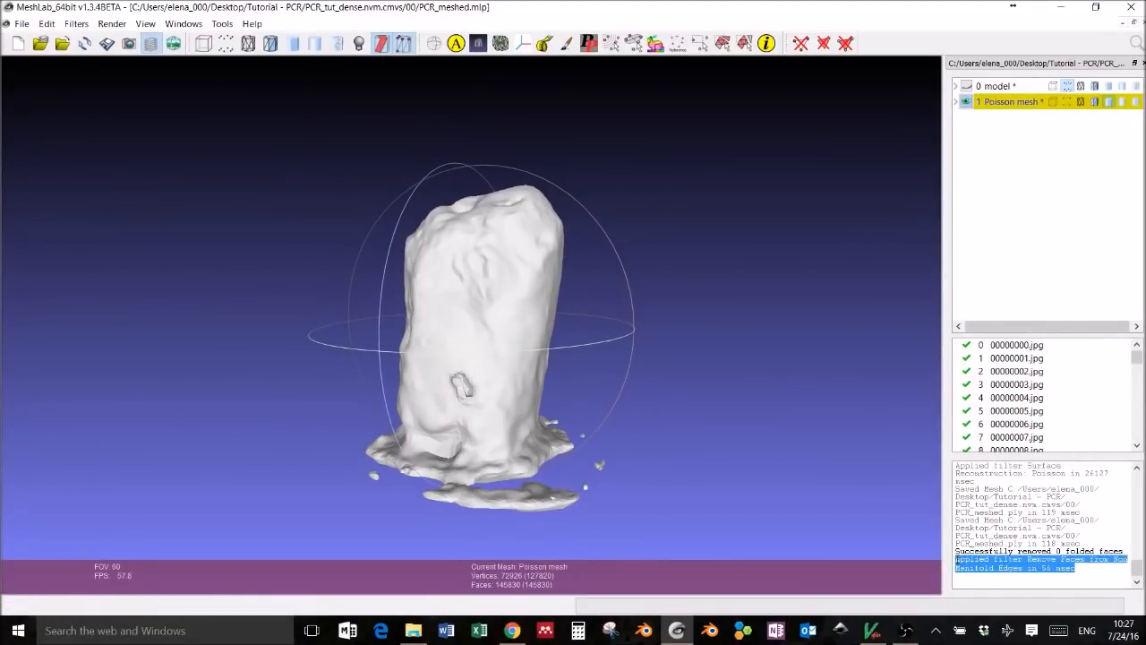
click(1080, 577)
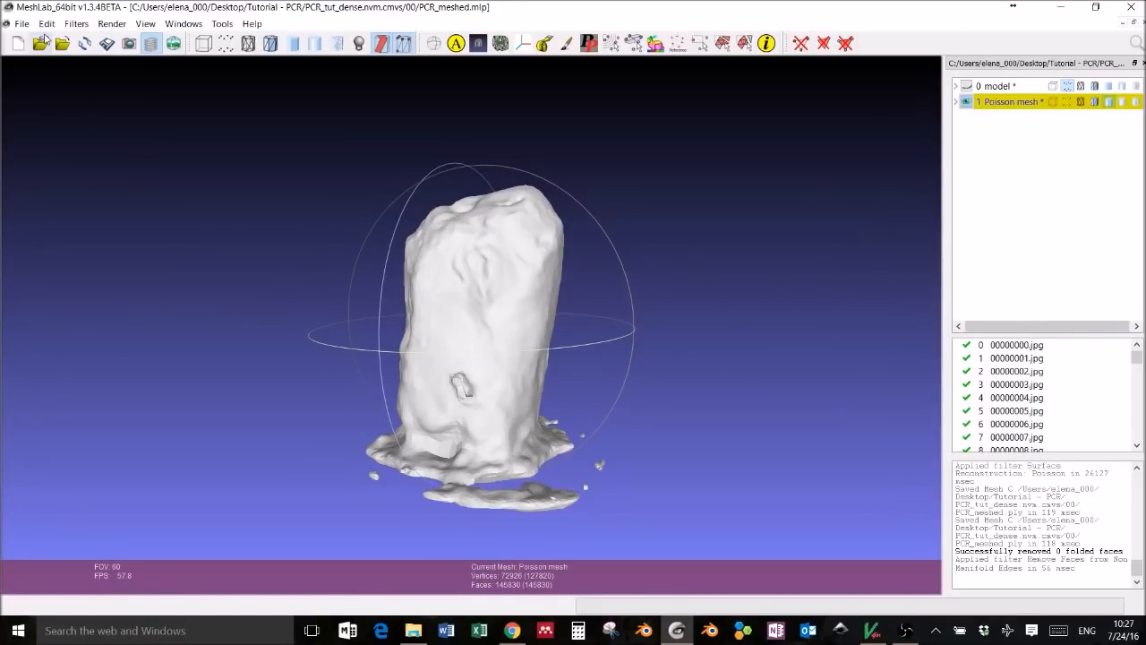
- Set up Parameterization + texturing from registered rasters for the Poisson mesh with a texture size of 4096
click(77, 23)
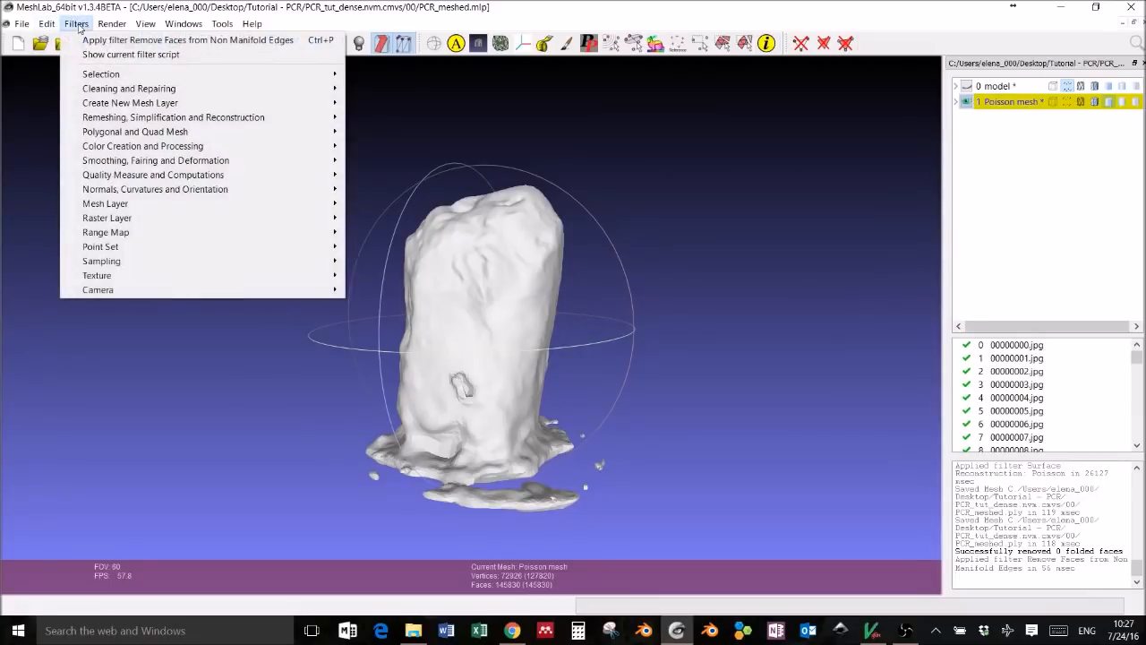
mouse_move(320, 279)
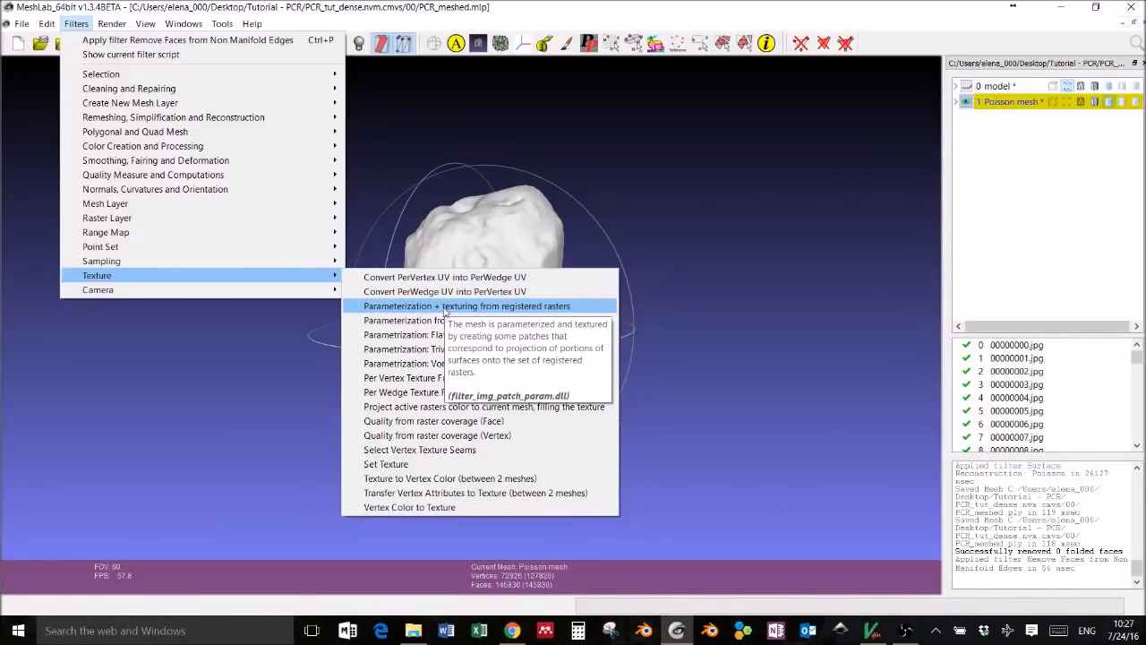
click(444, 306)
click(591, 242)
double_click(591, 241)
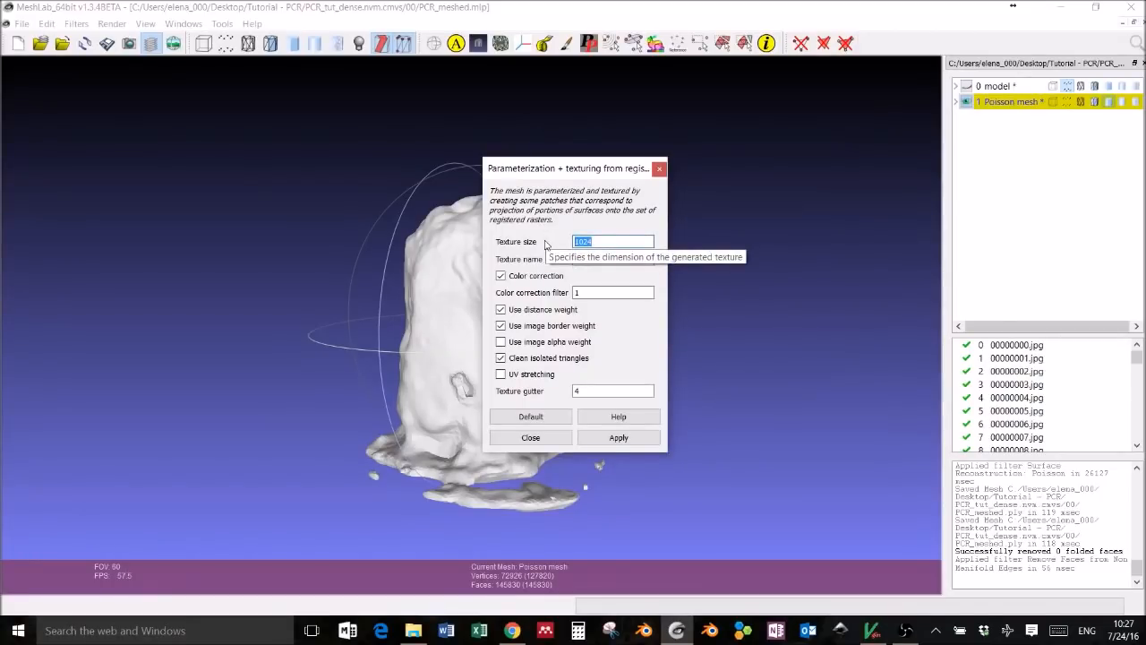
text(4096)
- Name the texture image PCR_Tut_texture.png, turn on UV stretching, and apply the texturing filter
double_click(594, 259)
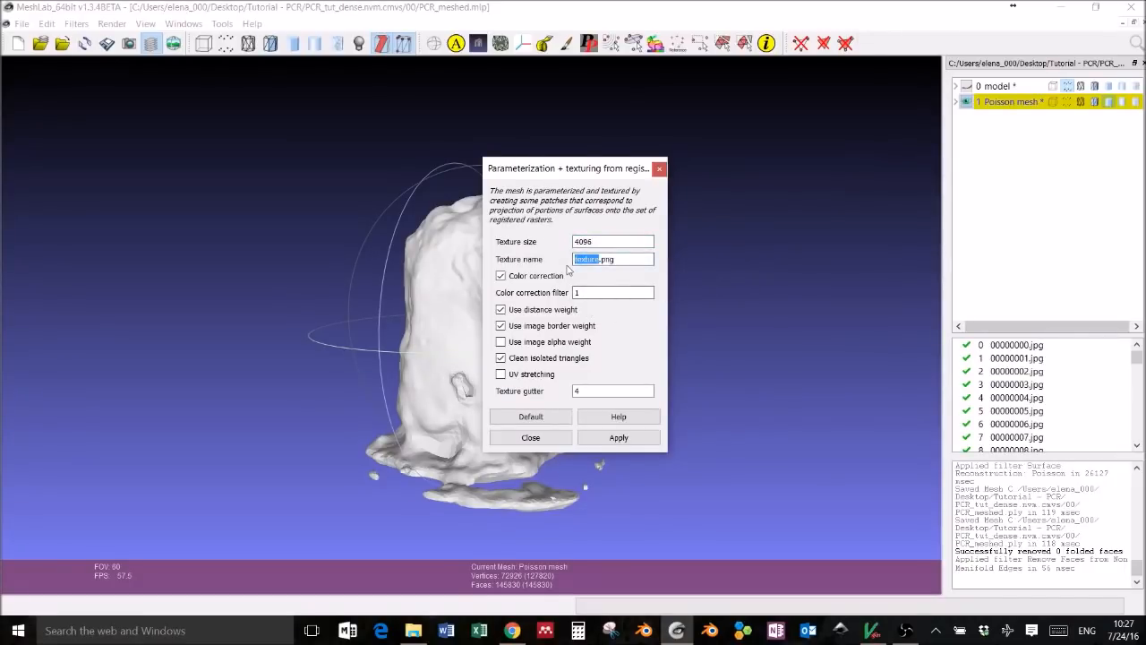
text(PCR)
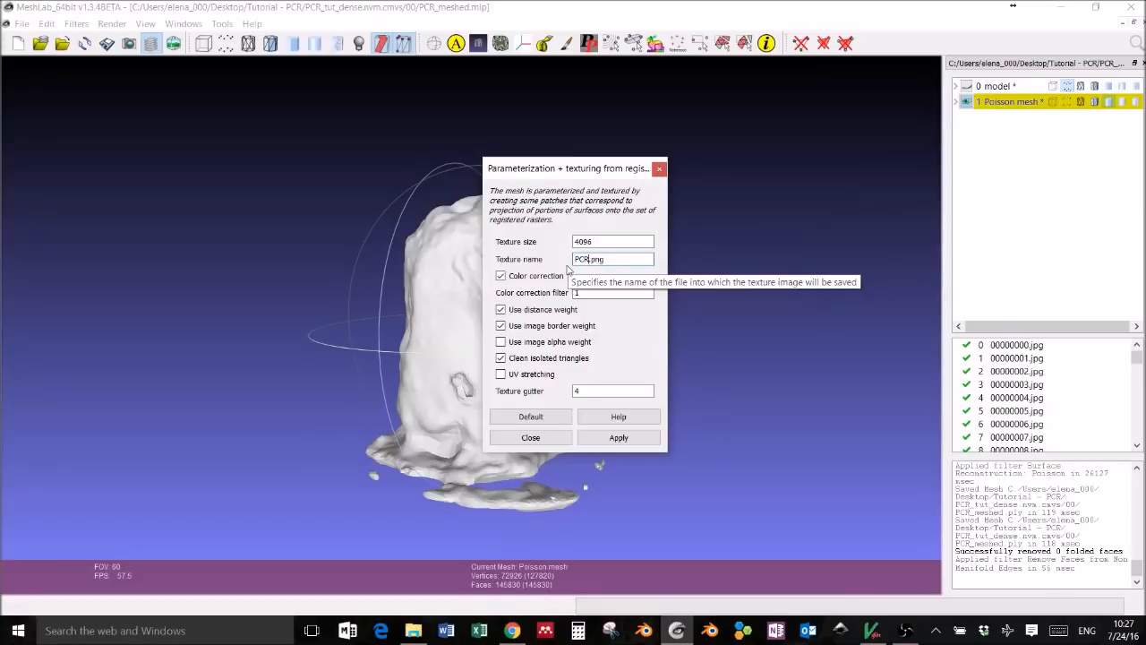
text(_texture)
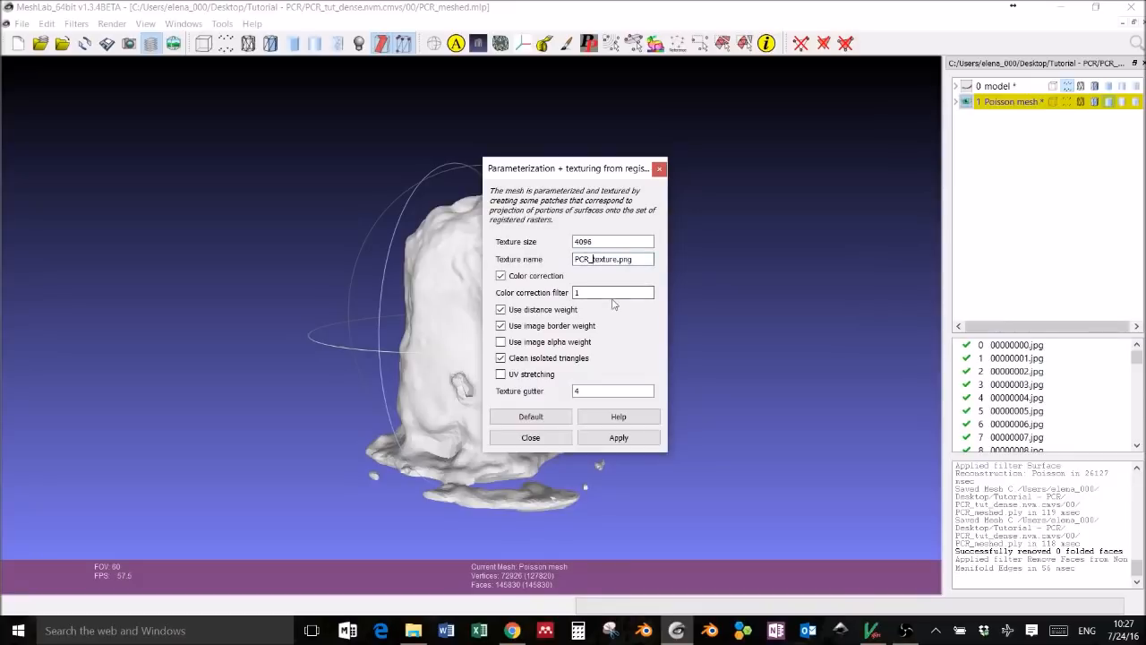
text(Tut_)
click(502, 375)
click(633, 441)
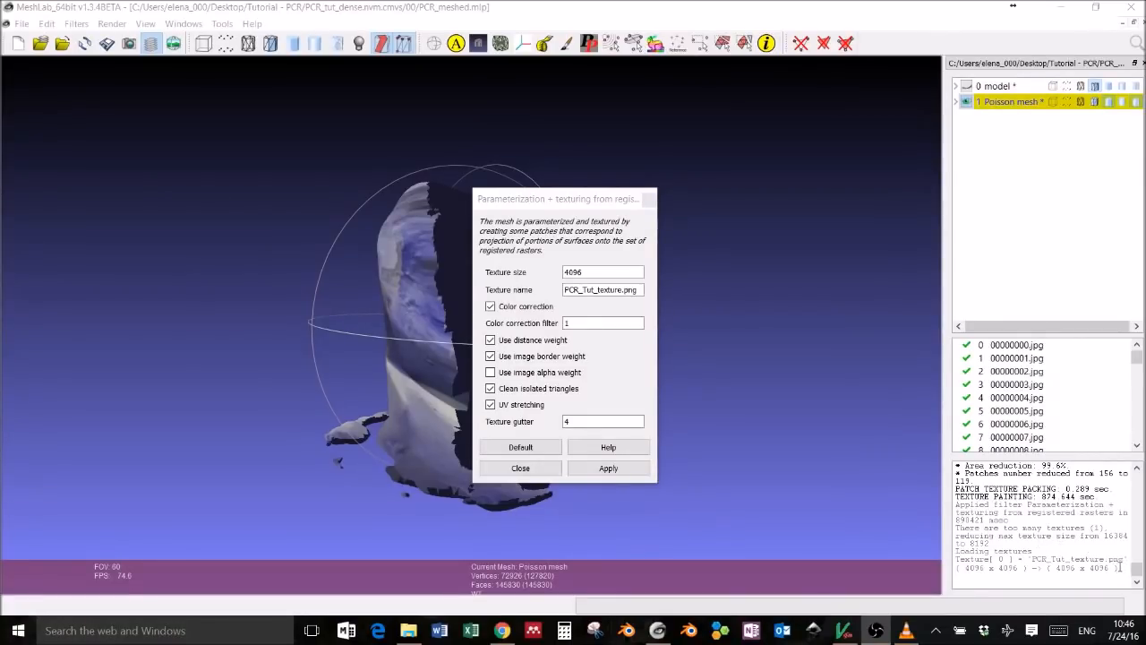
- Check the texture painting time in the log, close the texturing filter, and inspect the textured mesh from several sides
drag(1040, 498, 1104, 498)
click(1103, 498)
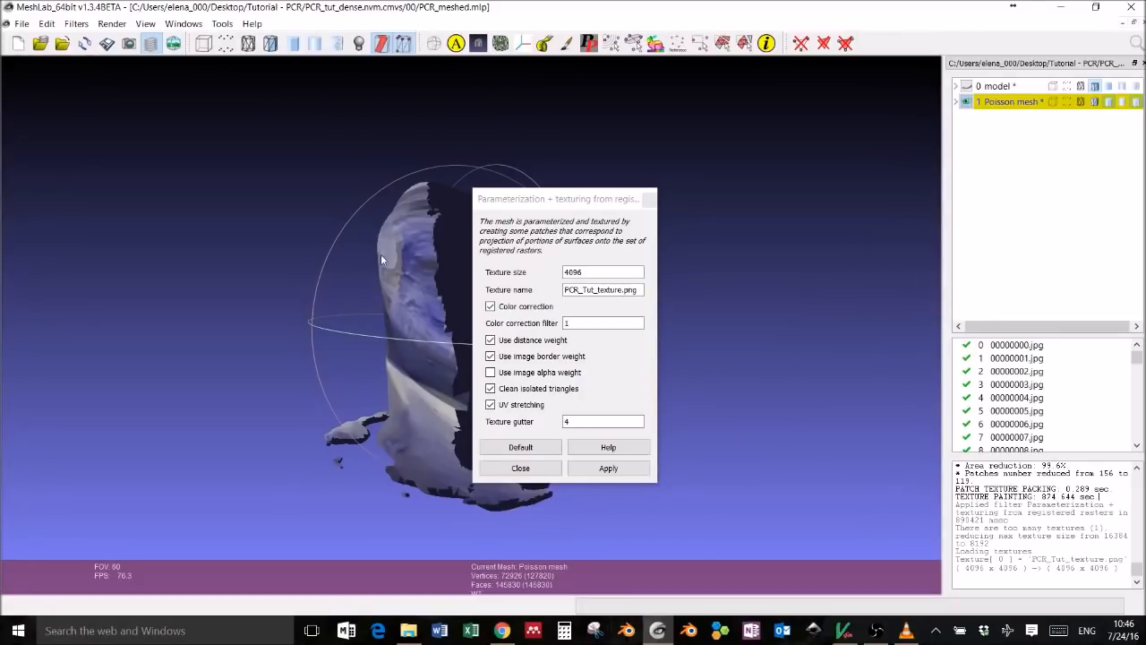
click(650, 199)
drag(547, 324, 506, 421)
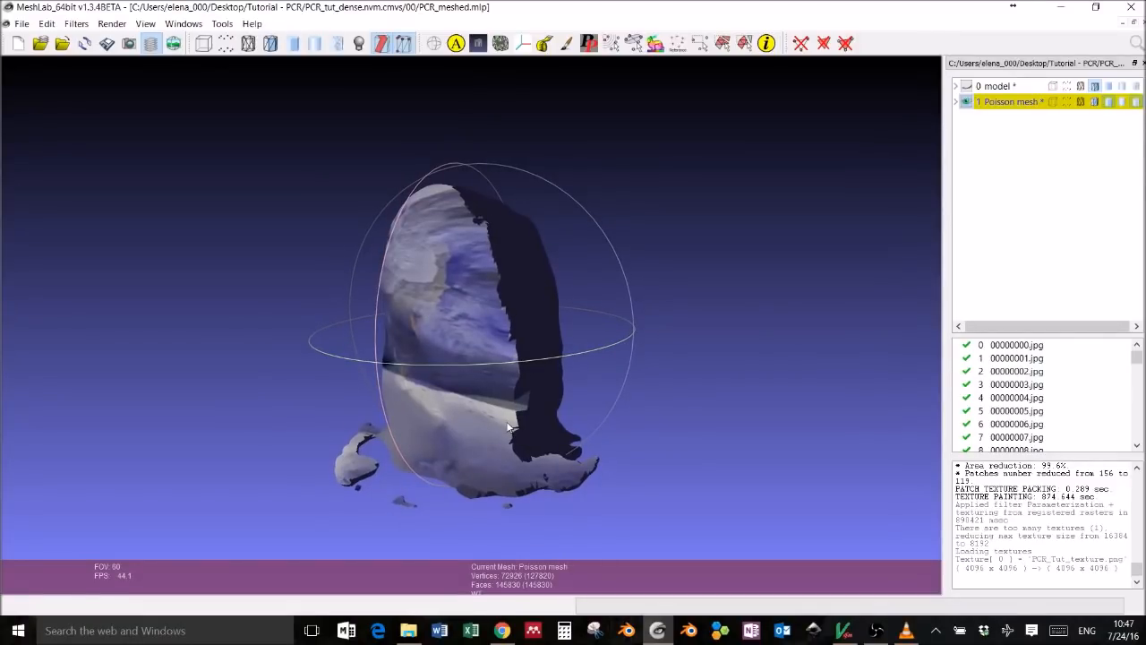
drag(563, 358, 656, 348)
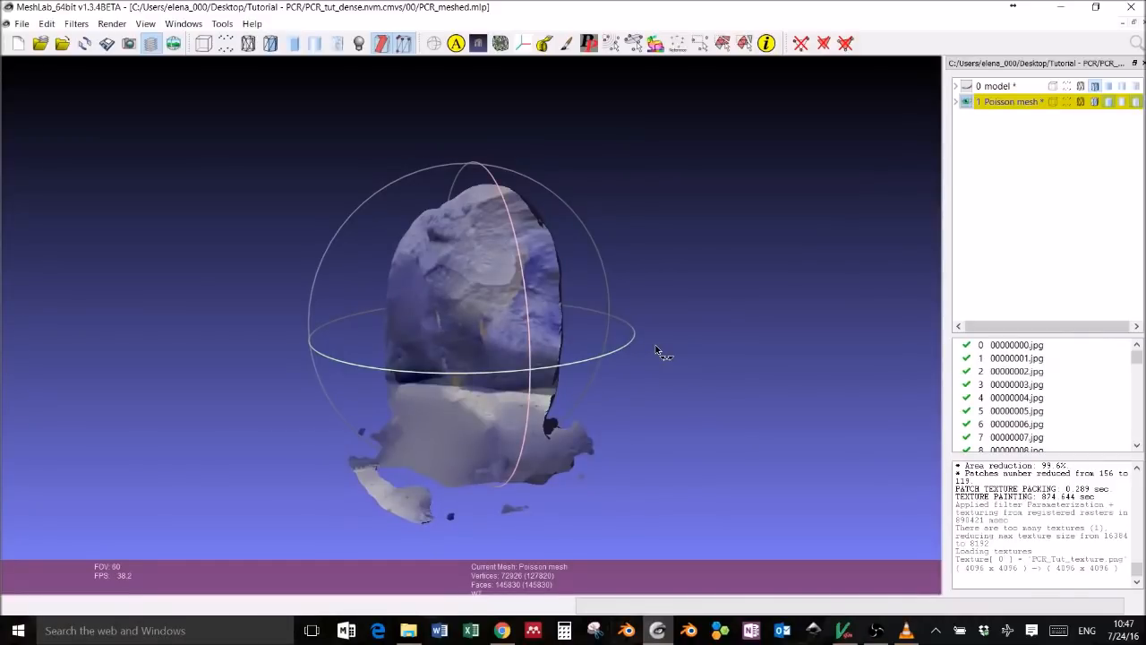
drag(655, 347, 587, 334)
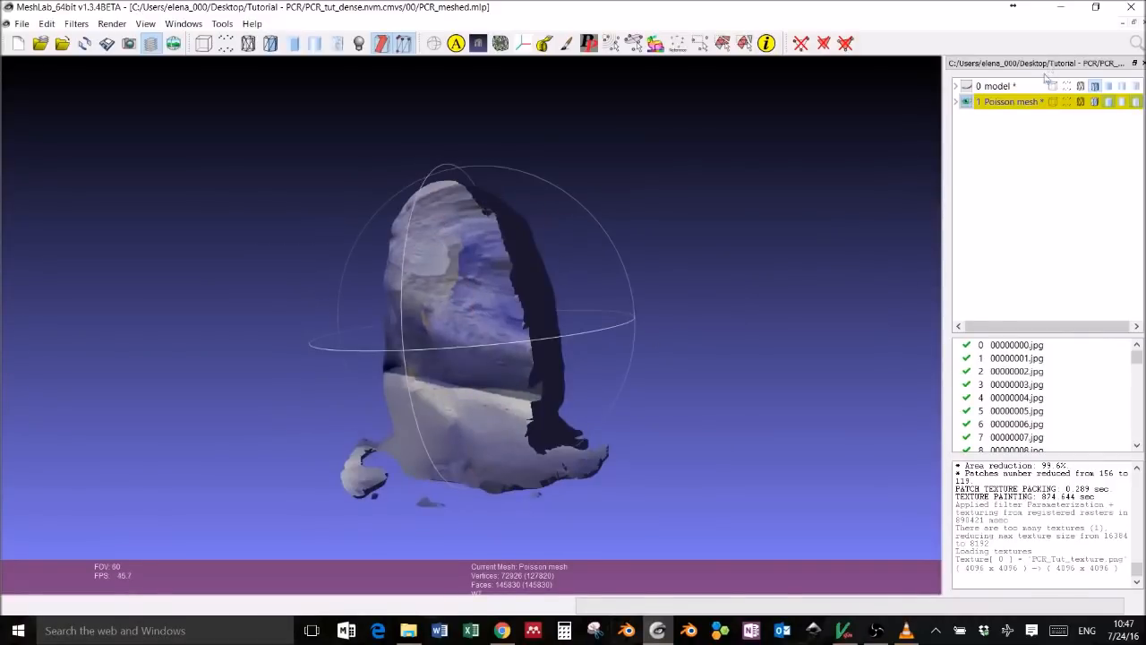
- Display the Poisson mesh in wireframe and examine it from another side
click(1082, 101)
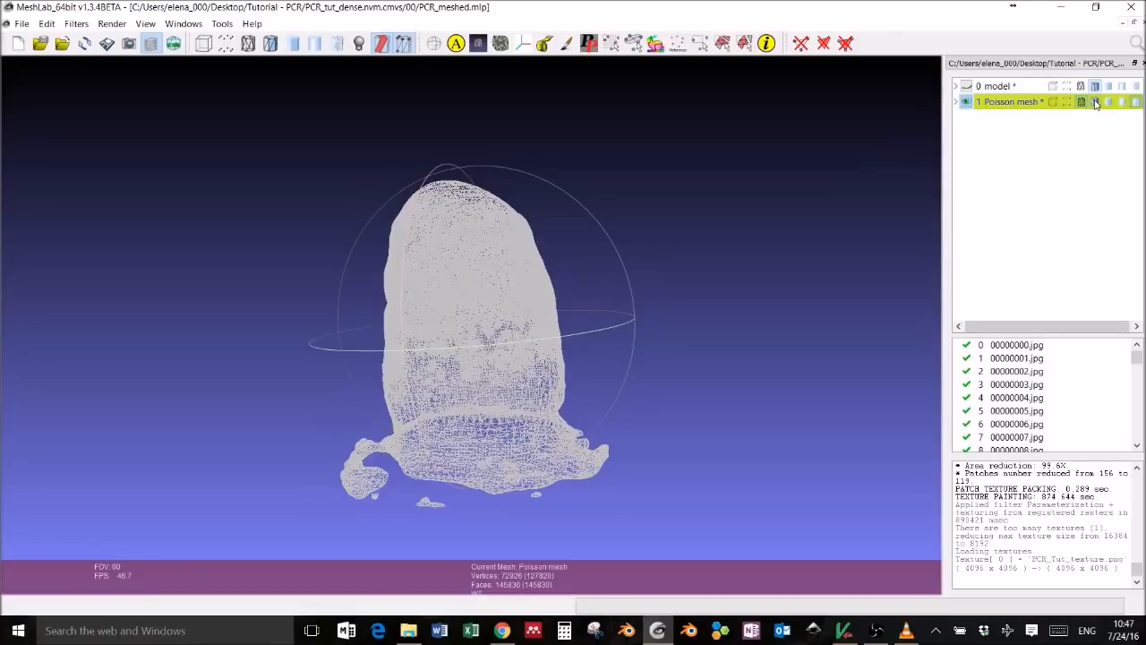
click(1094, 102)
click(1094, 102)
drag(562, 329, 421, 398)
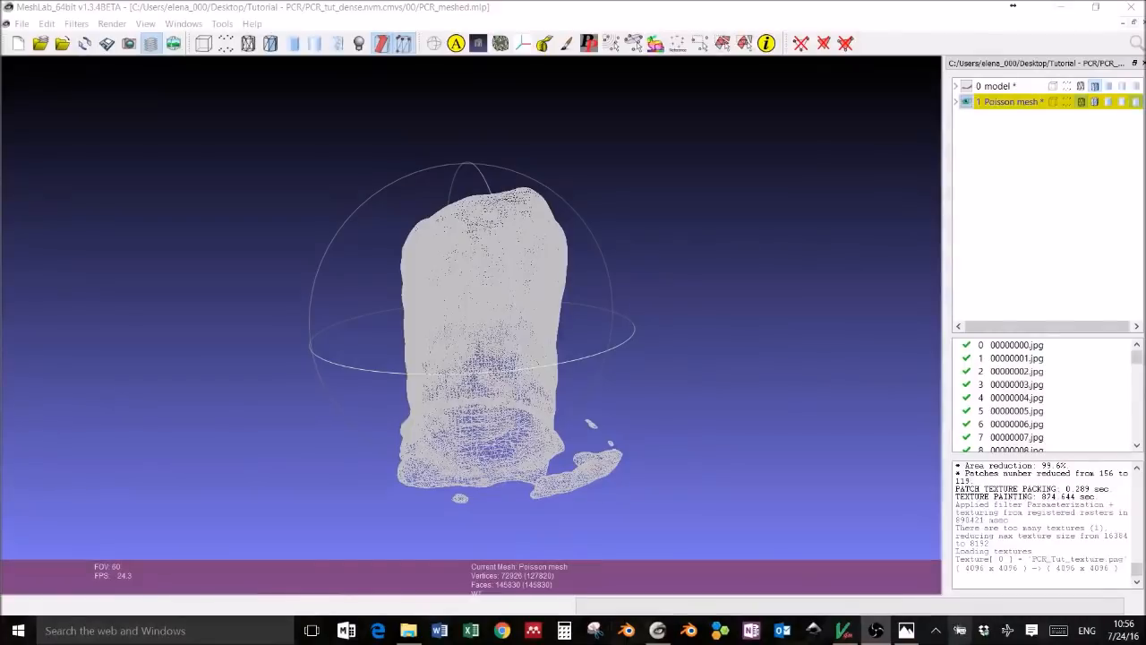
- Check the texture image PCR_Tut_texture.png and save the MeshLab project as PCR_tut_final in the 00 folder
click(909, 632)
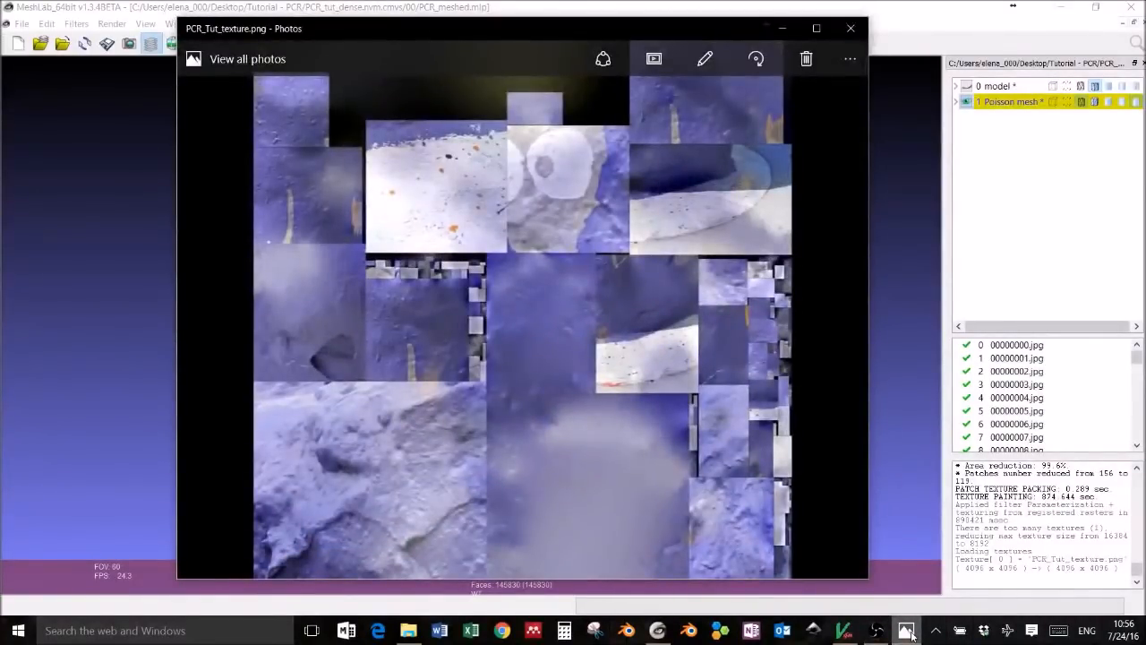
click(908, 632)
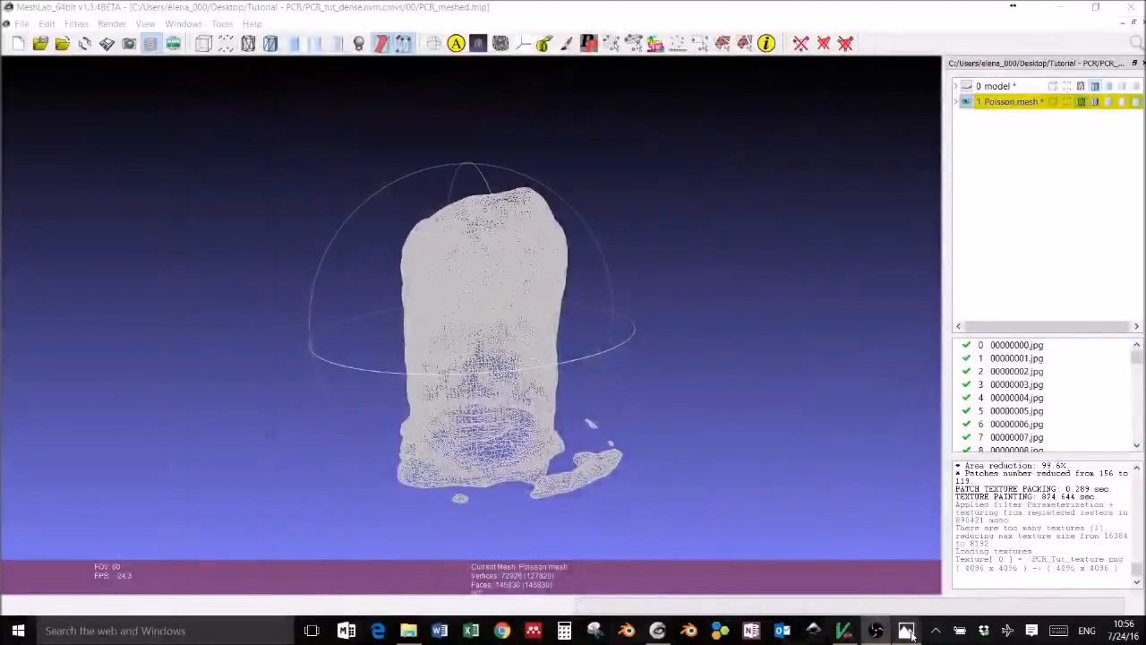
click(22, 24)
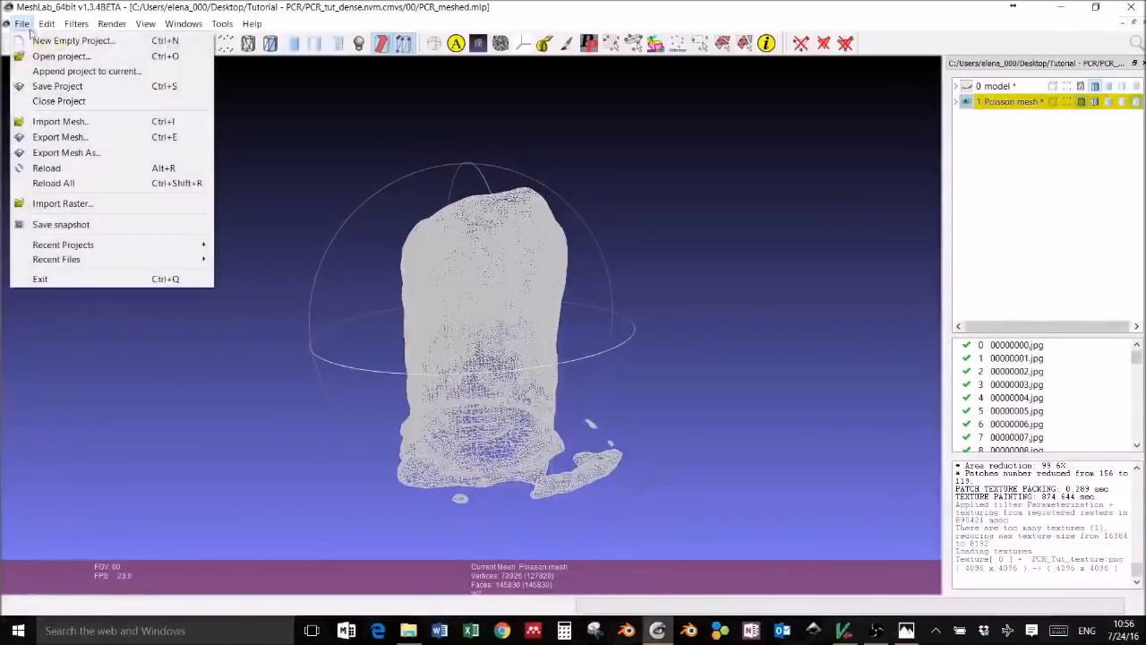
click(51, 85)
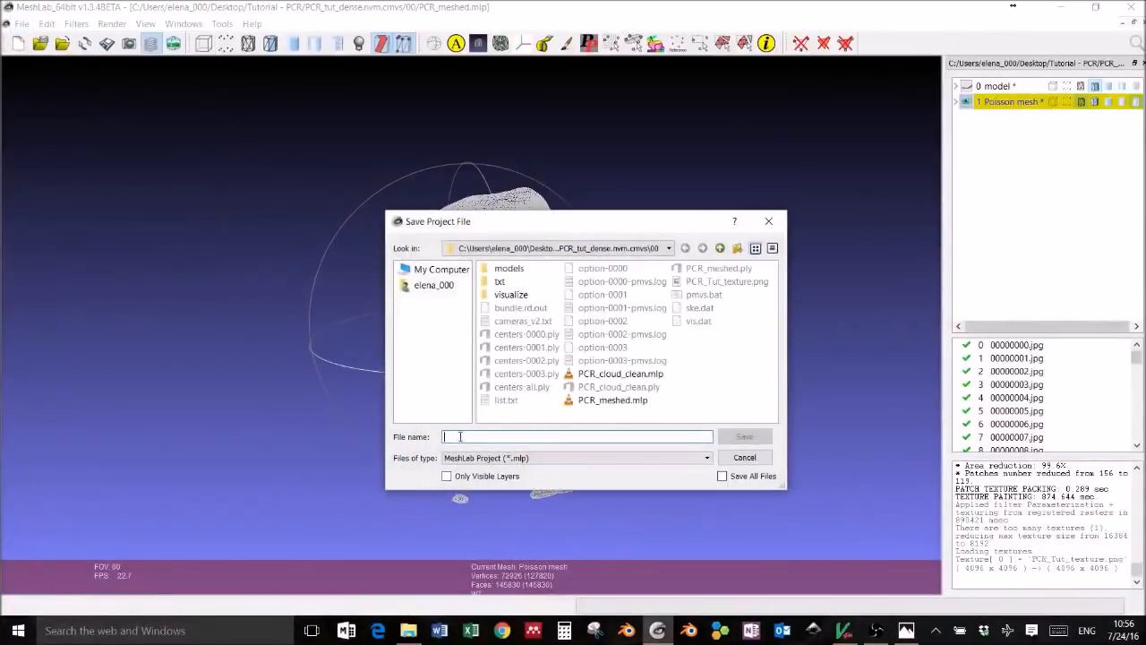
text(PCR)
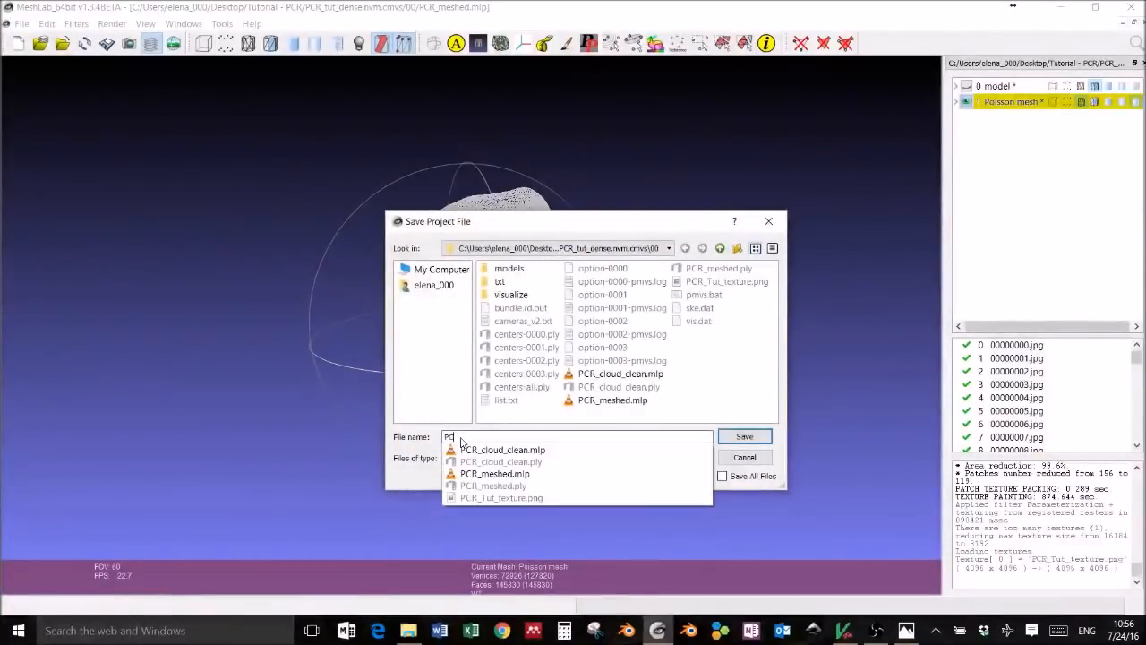
text(_tut_)
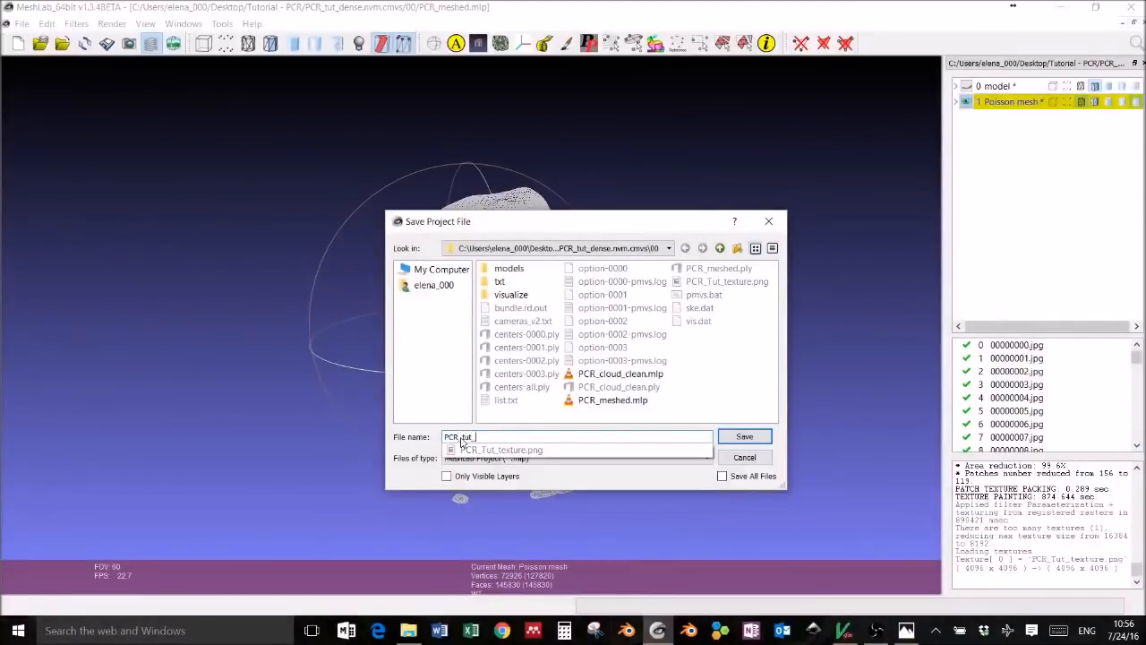
text(final)
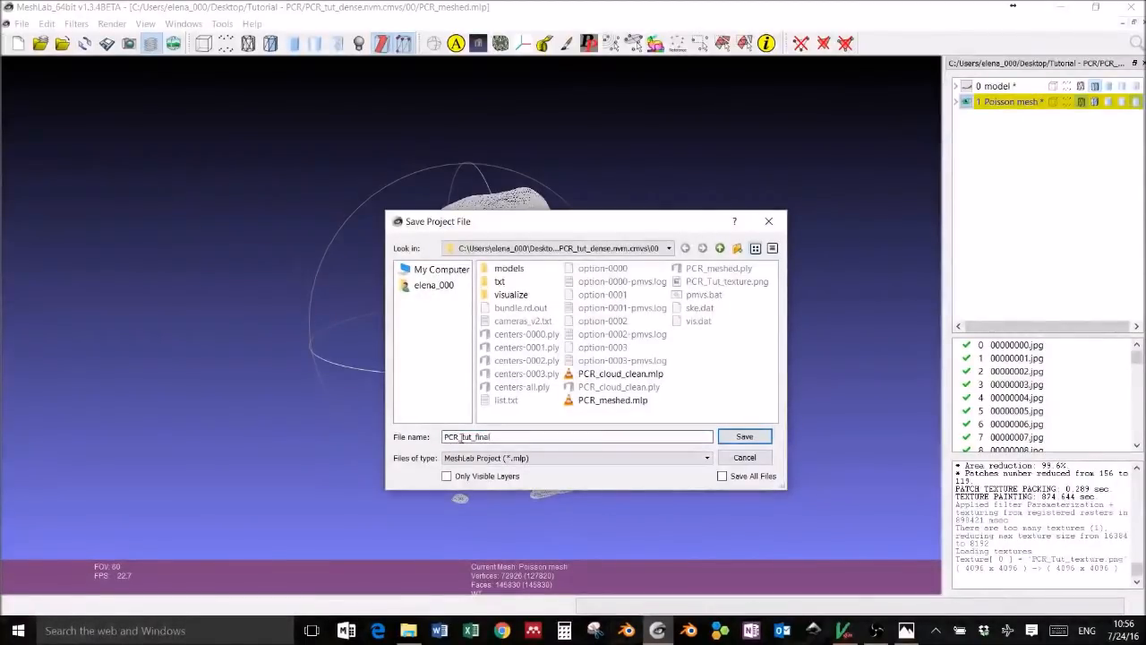
key(Return)
- Export the Poisson mesh as PCR_tut_final in Stanford PLY format, keeping texture coordinates and binary encoding
click(22, 23)
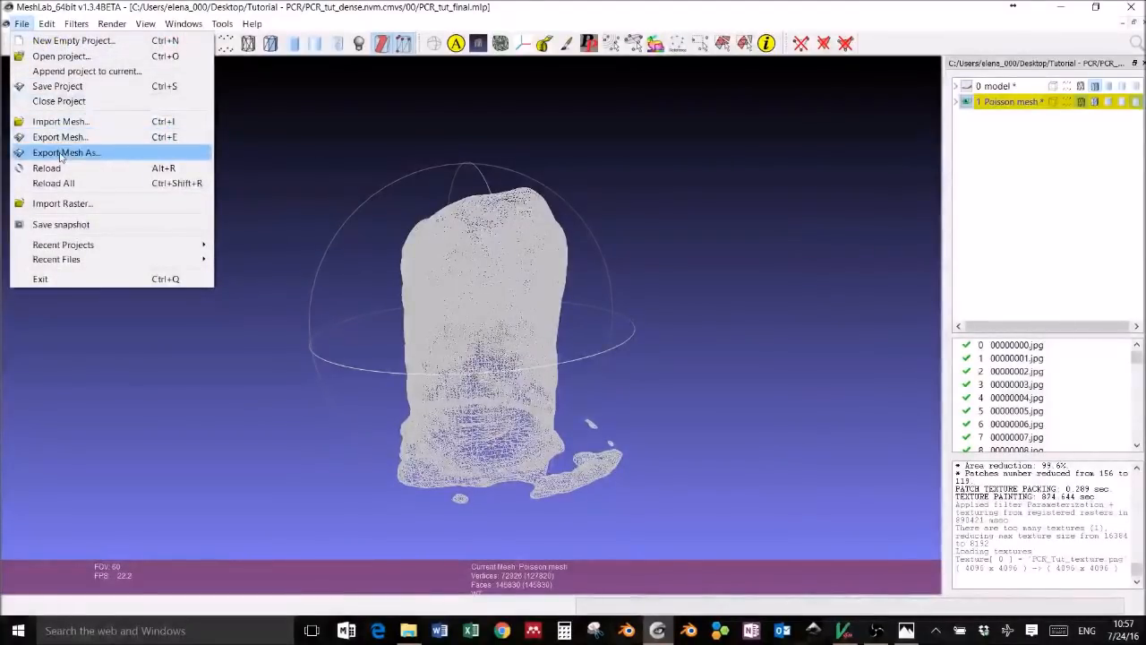
click(59, 152)
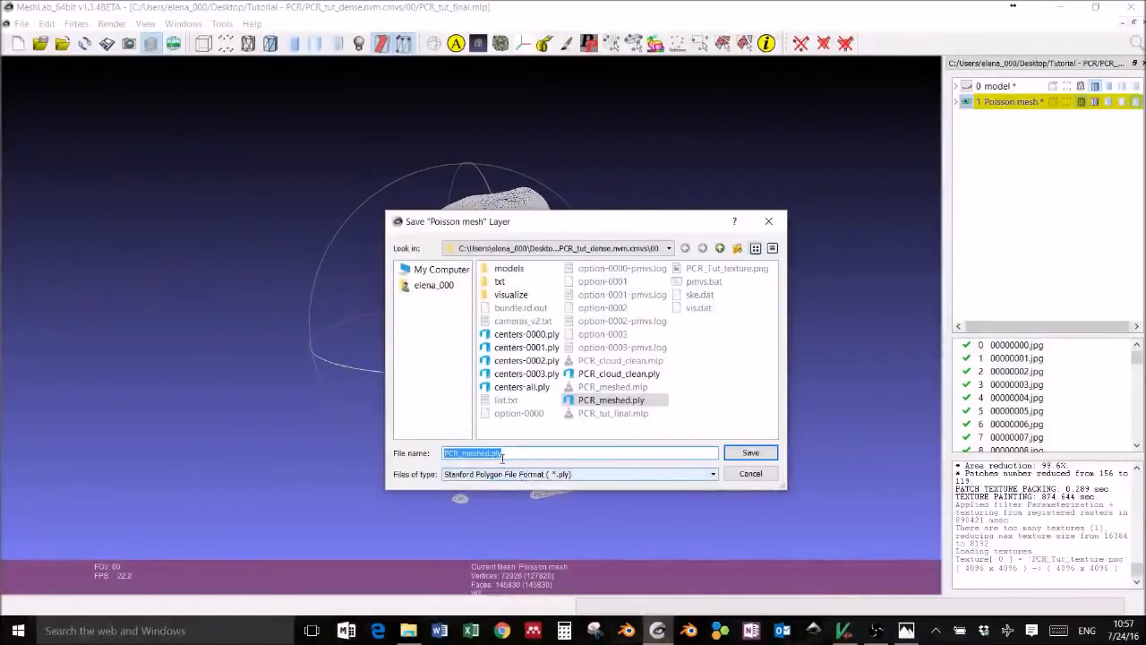
text(PR)
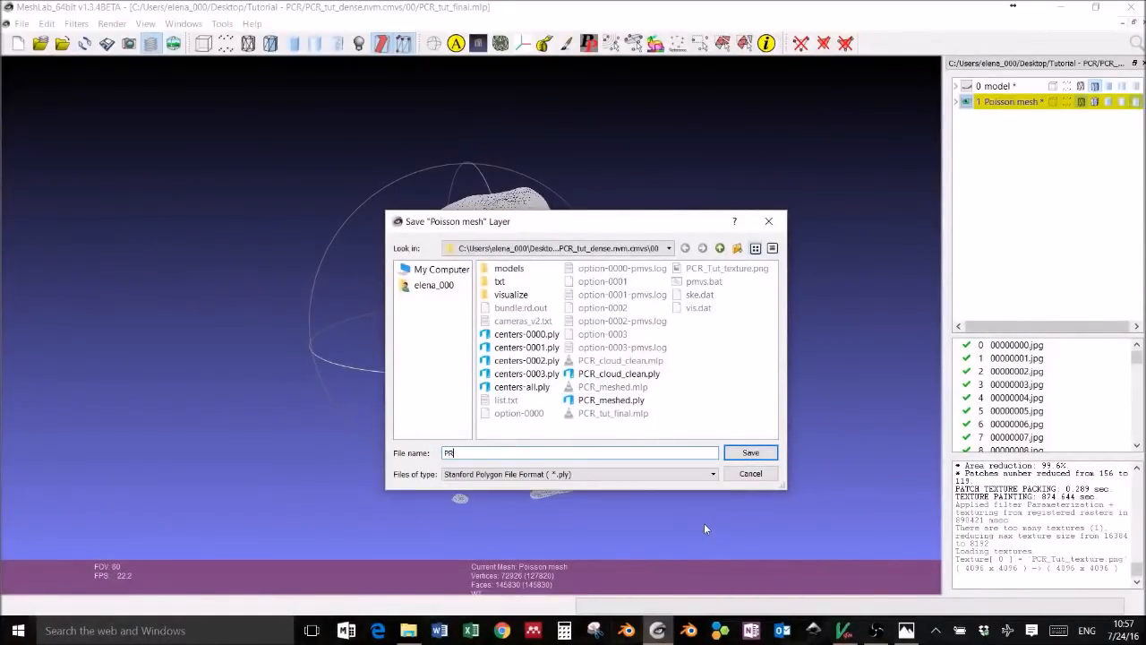
key(BackSpace)
text(CR)
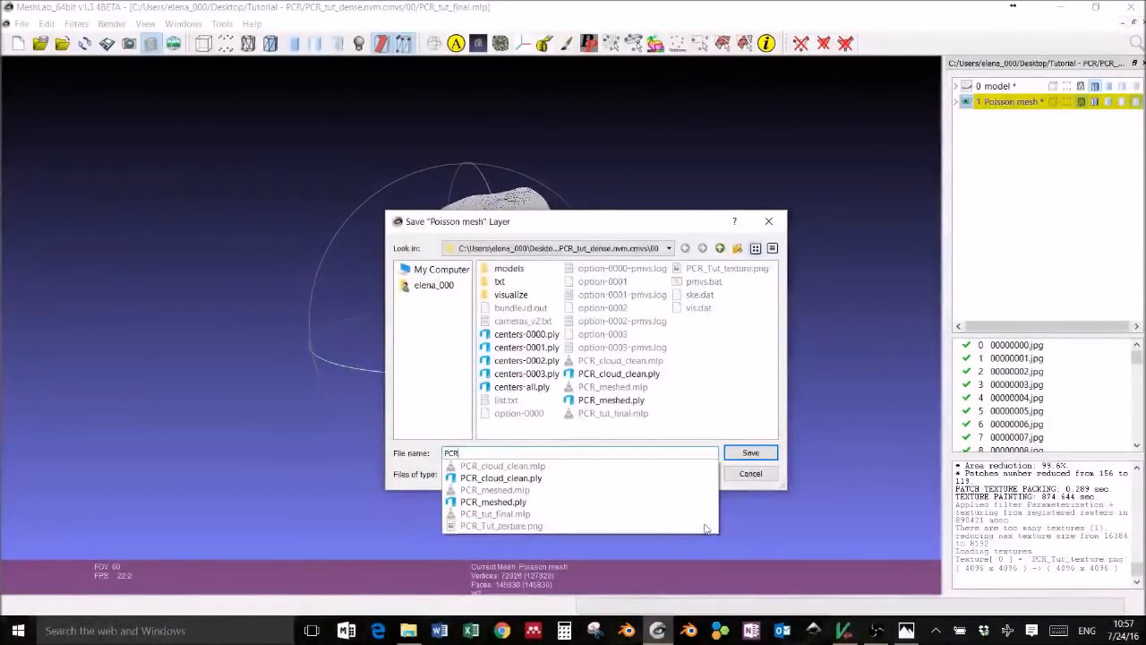
text(_tut_)
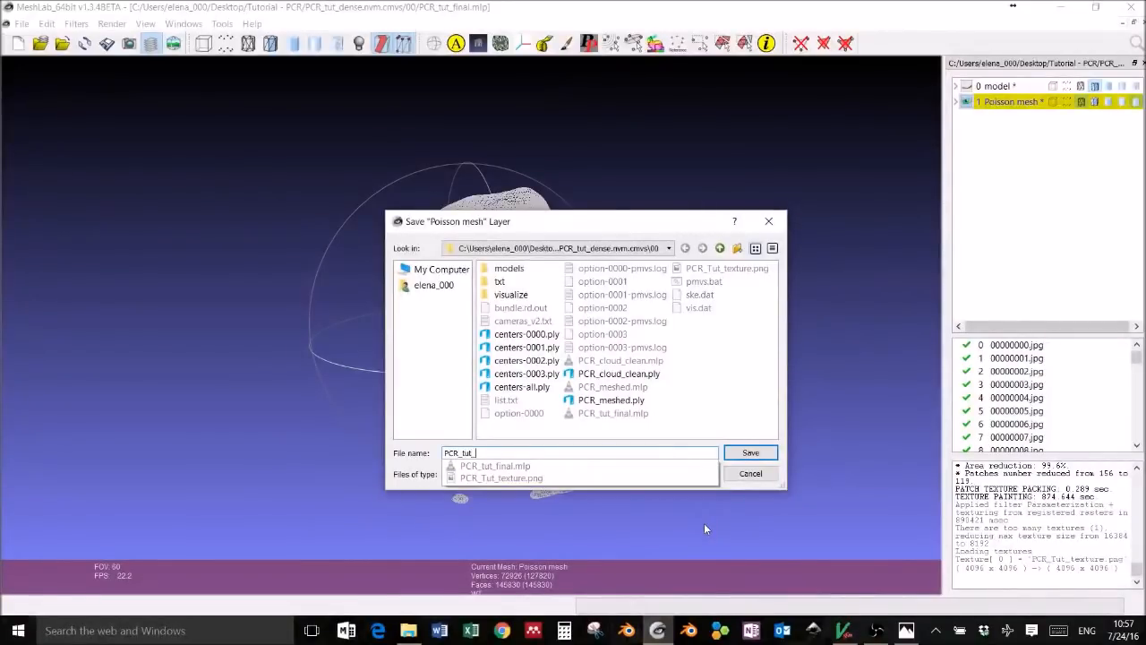
text(final)
key(Return)
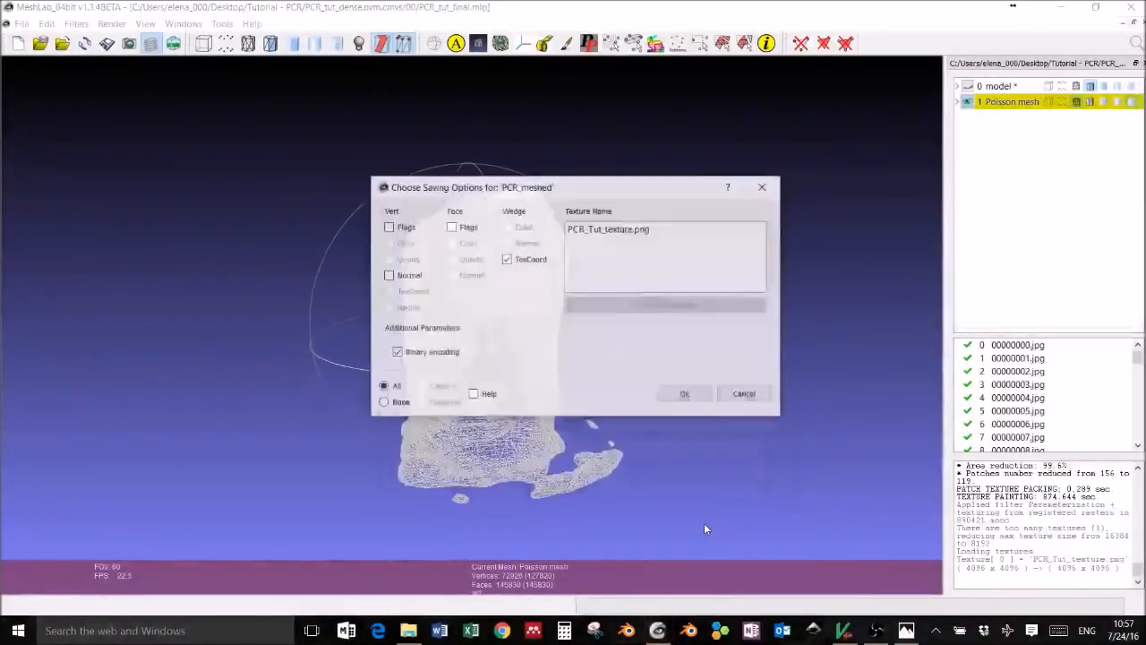
click(686, 394)
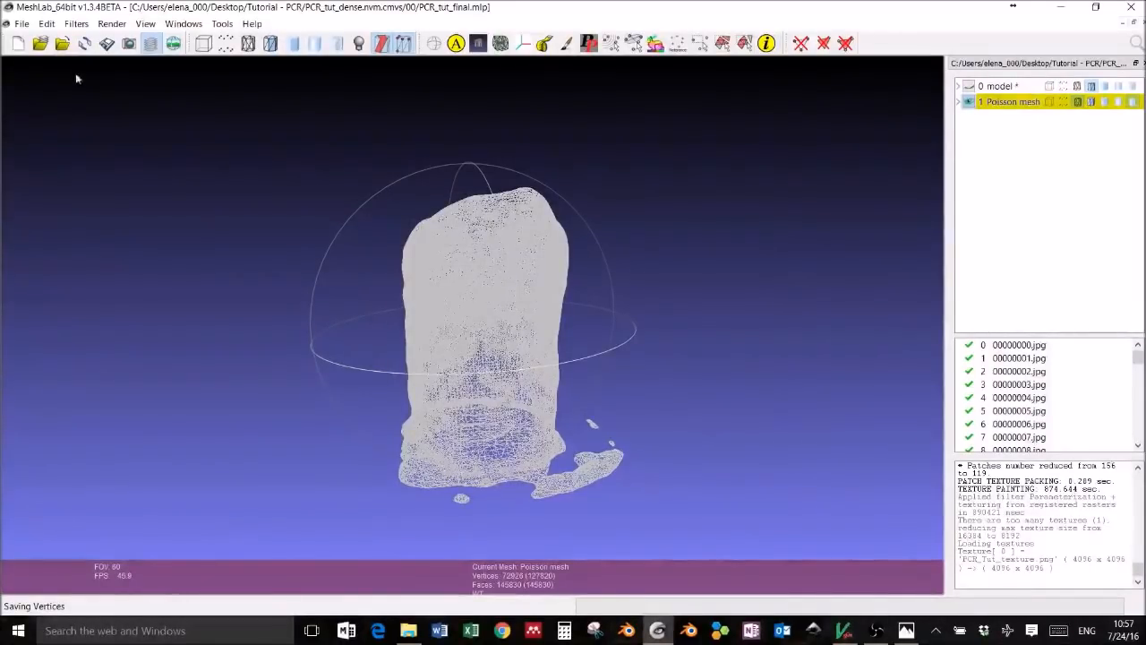
- Export the Poisson mesh once more to its current PLY file with the same saving options
click(21, 23)
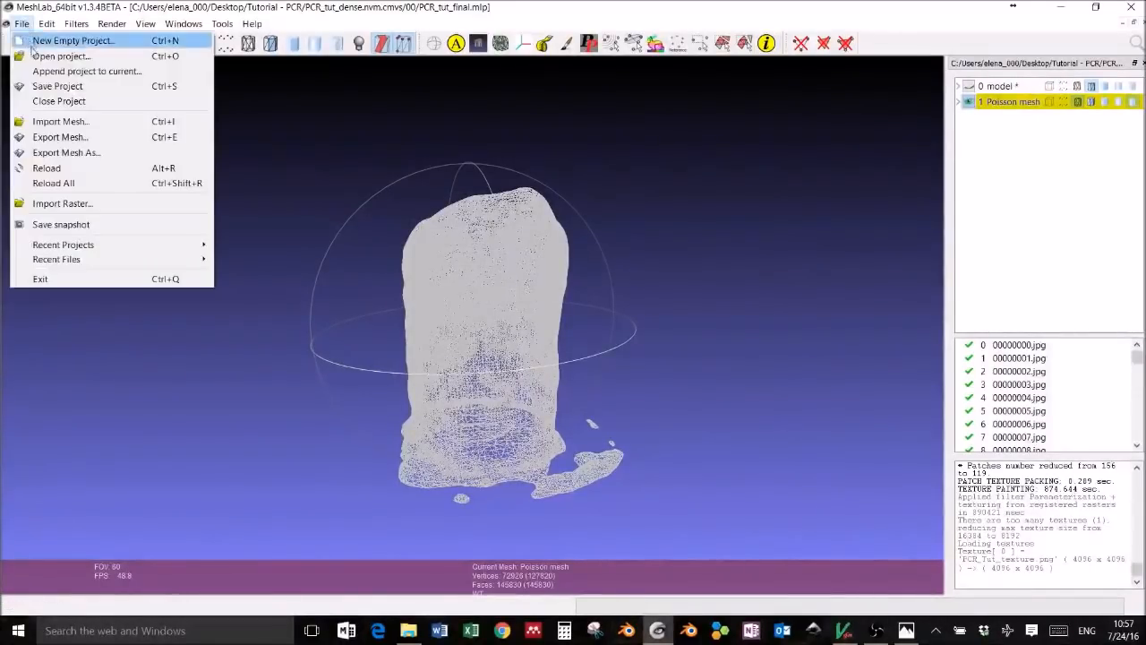
click(60, 139)
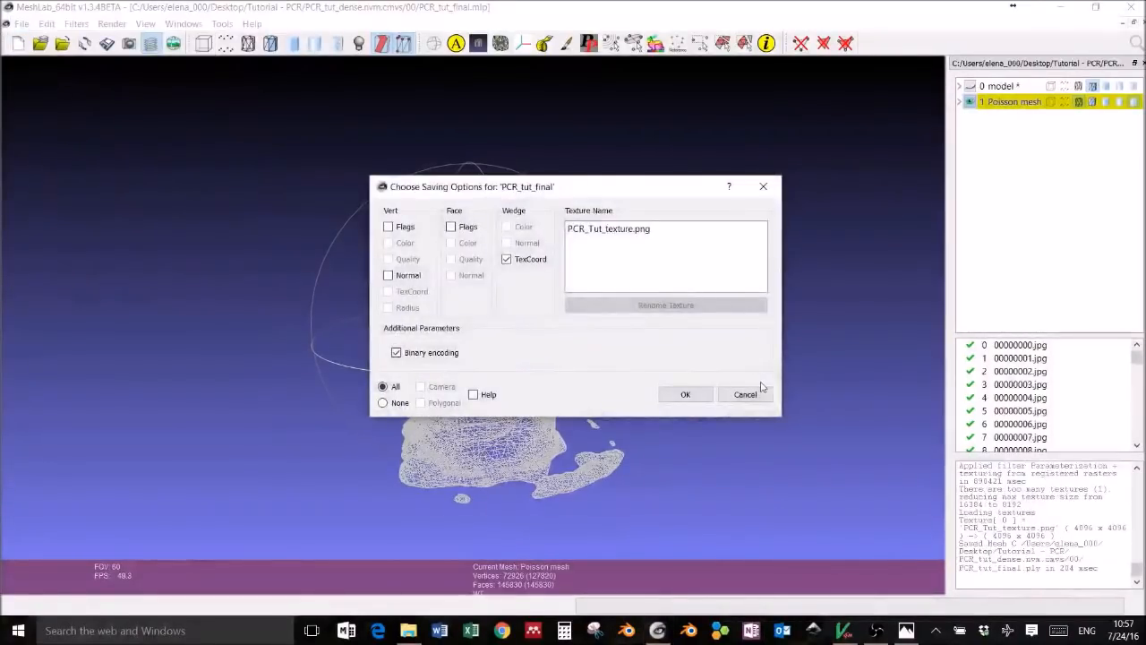
click(686, 394)
click(22, 23)
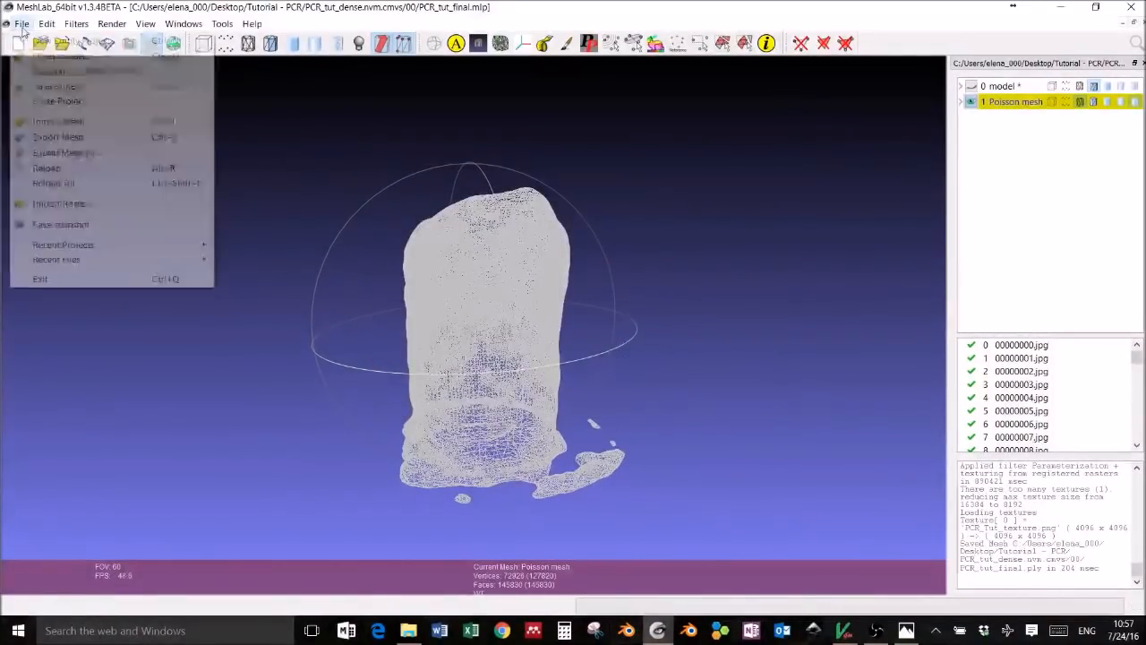
click(53, 84)
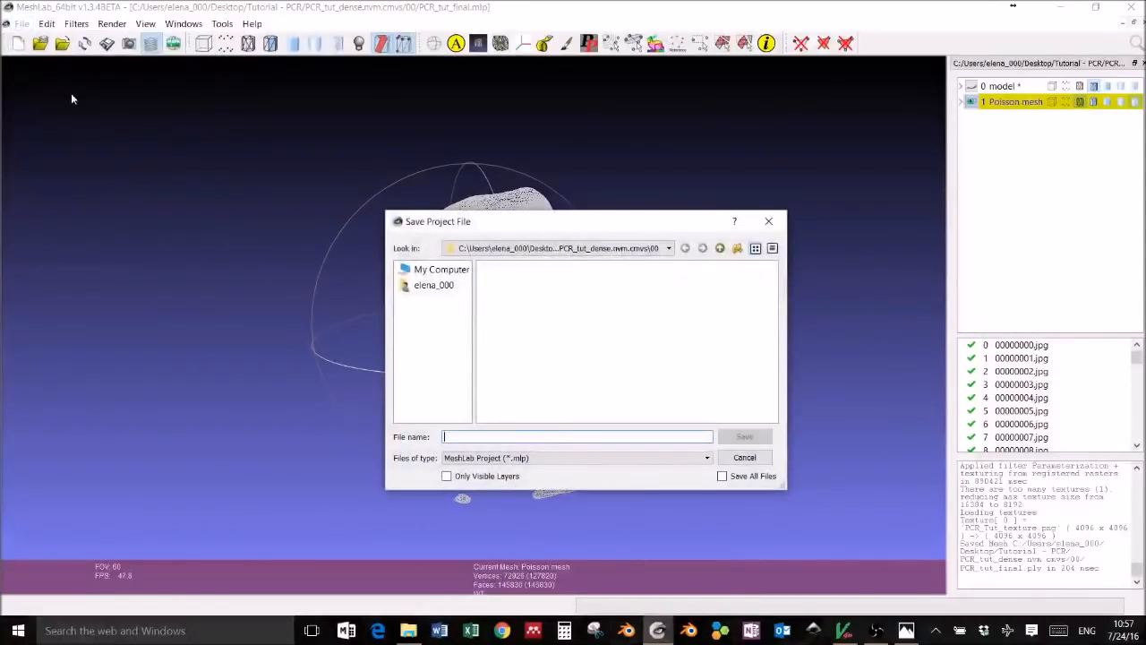
click(482, 458)
click(482, 465)
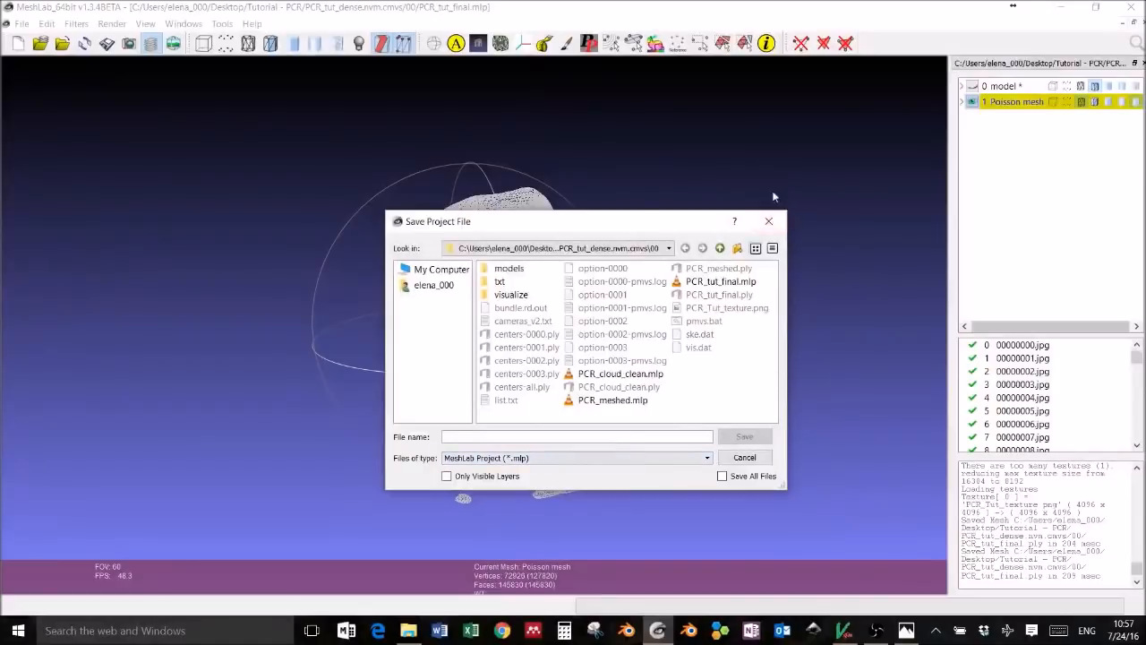
click(769, 221)
- Export the Poisson mesh in Alias Wavefront Object format as PCR_tut_final.obj, including vertex normals and texture coordinates
click(22, 23)
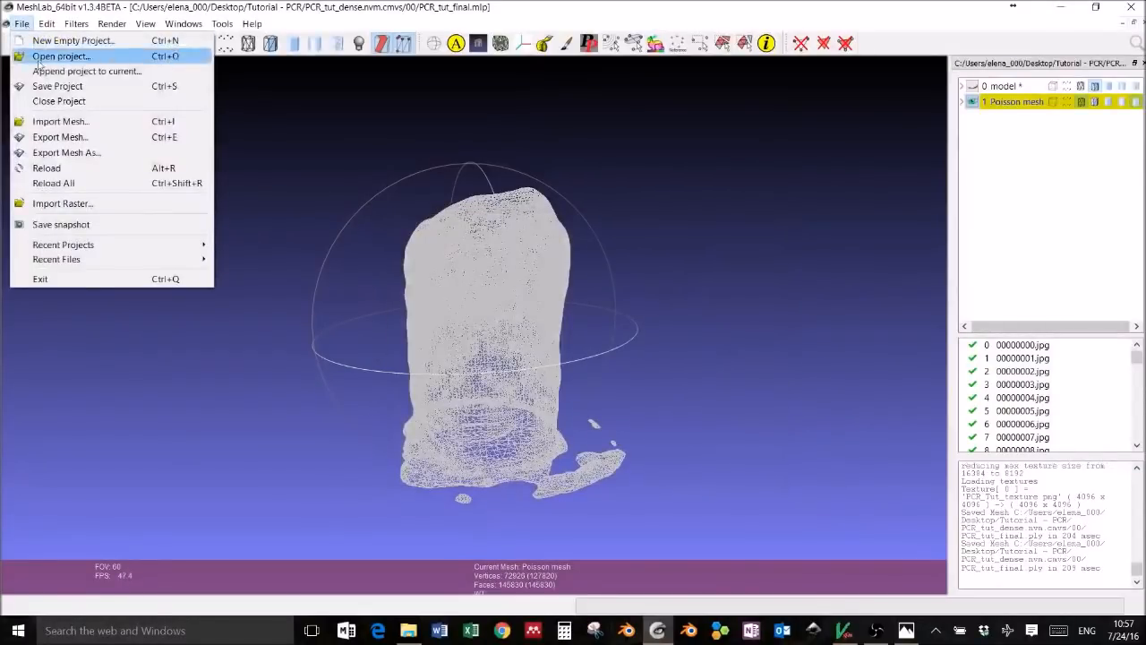
click(70, 153)
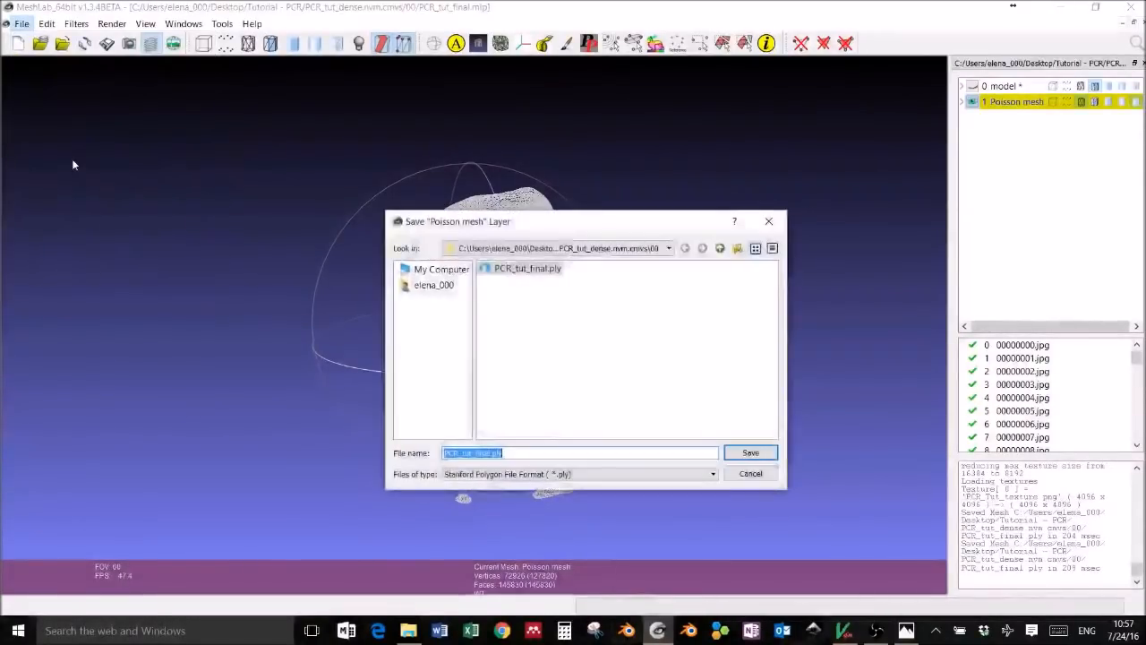
click(588, 474)
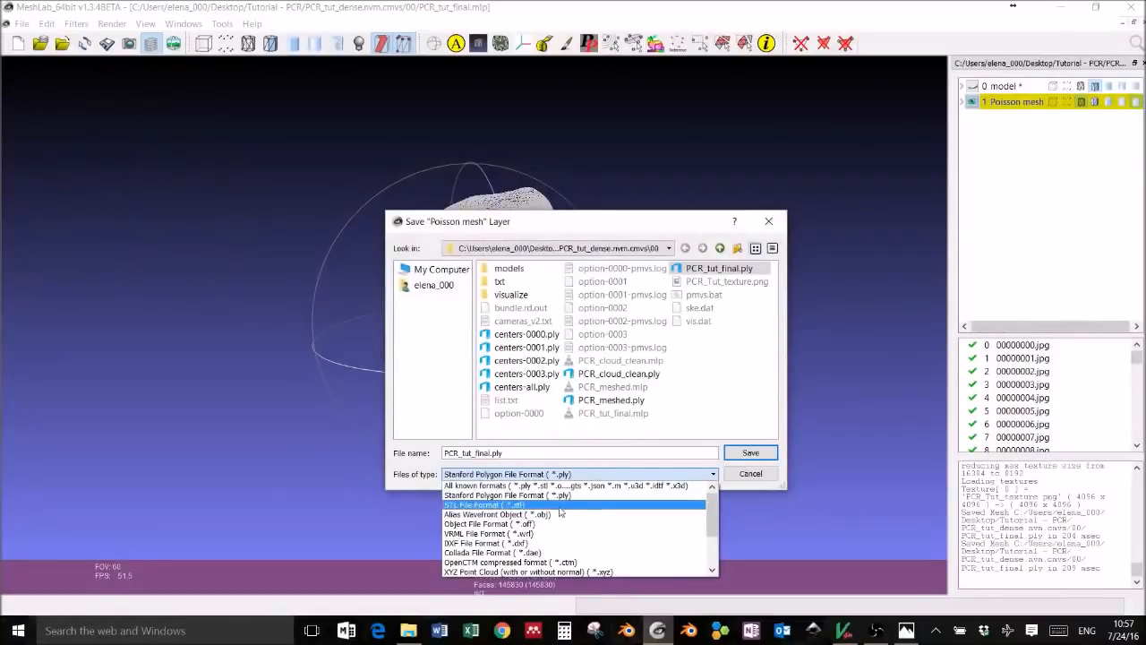
click(515, 514)
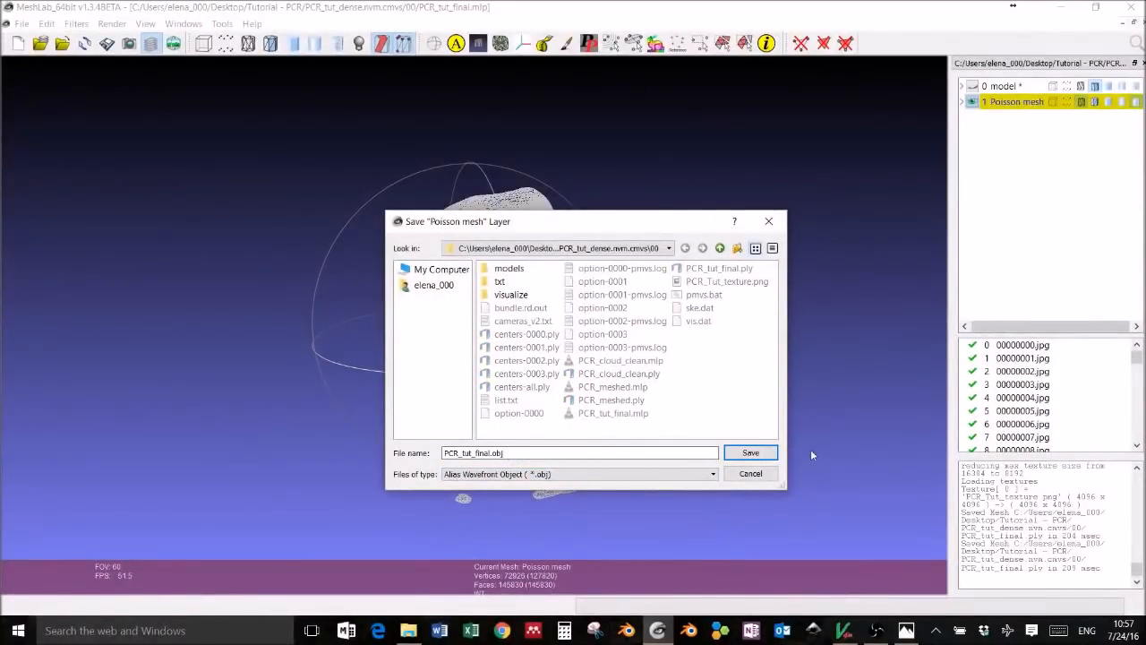
click(751, 454)
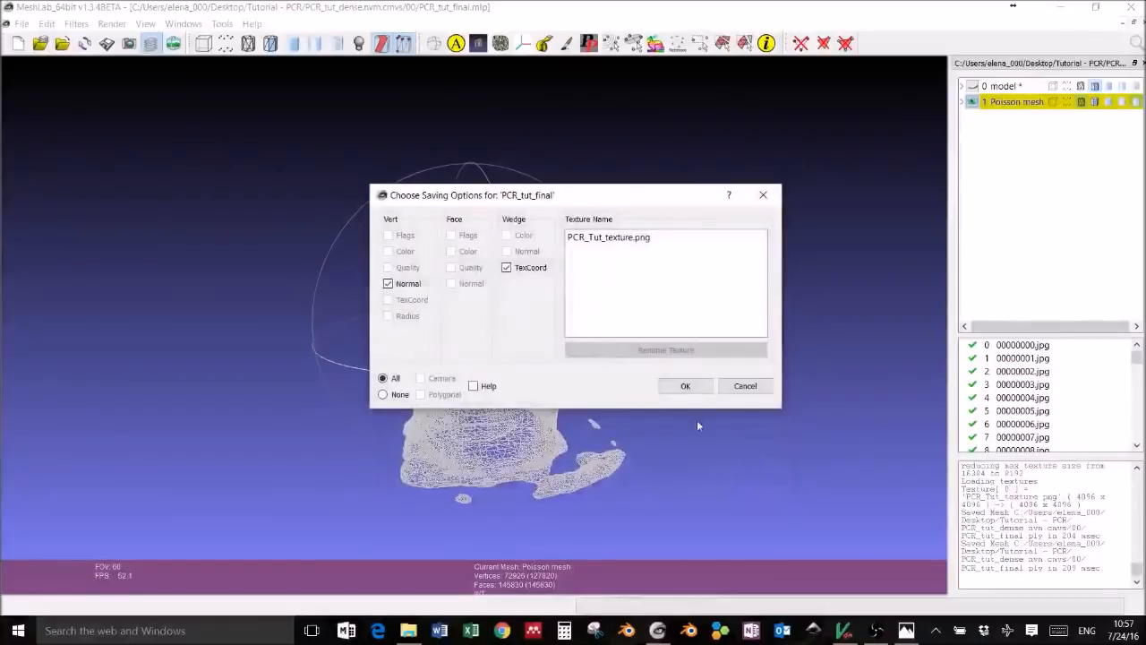
click(687, 383)
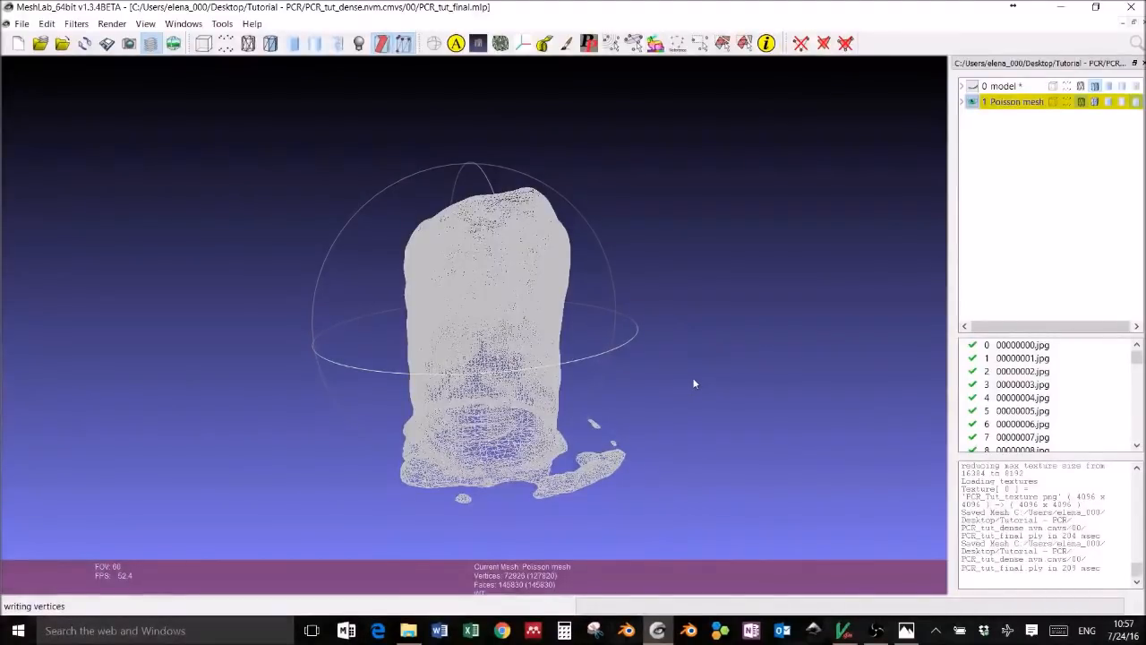
- Close MeshLab, VisualSFM and the texture image in Photos
click(1134, 7)
click(844, 631)
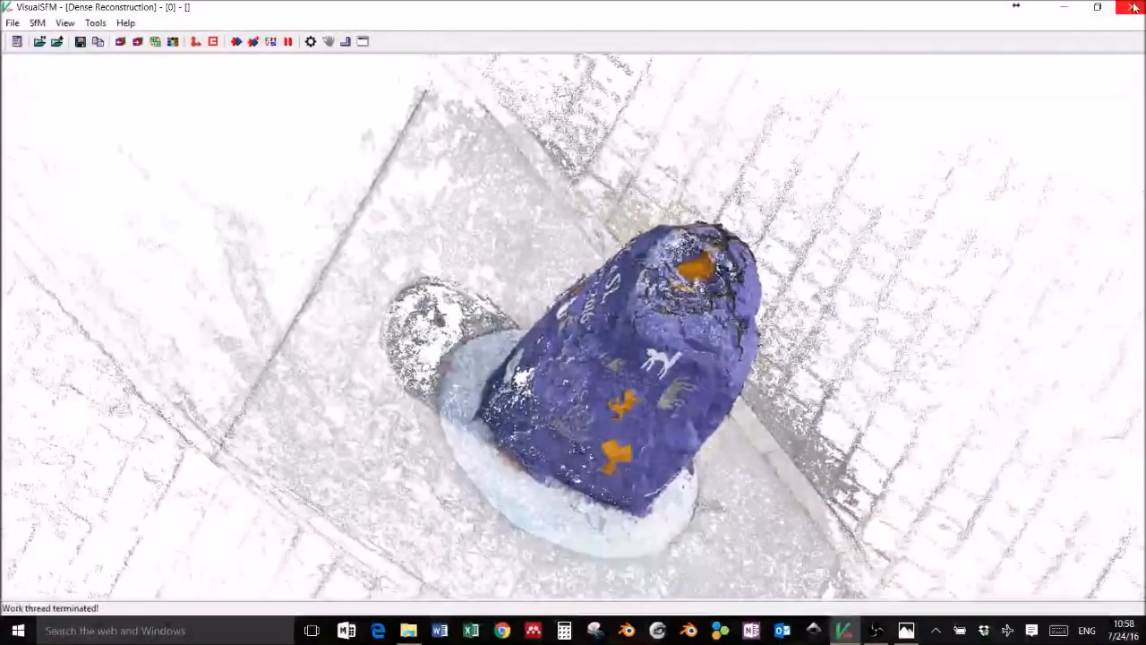
click(1133, 7)
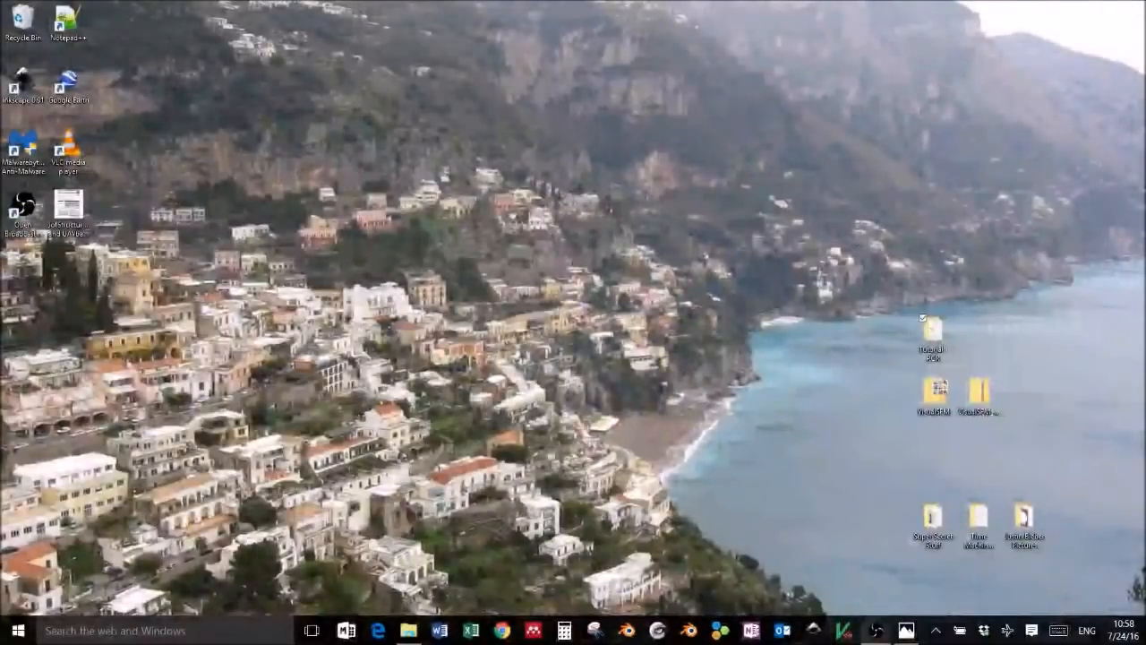
click(906, 631)
click(850, 34)
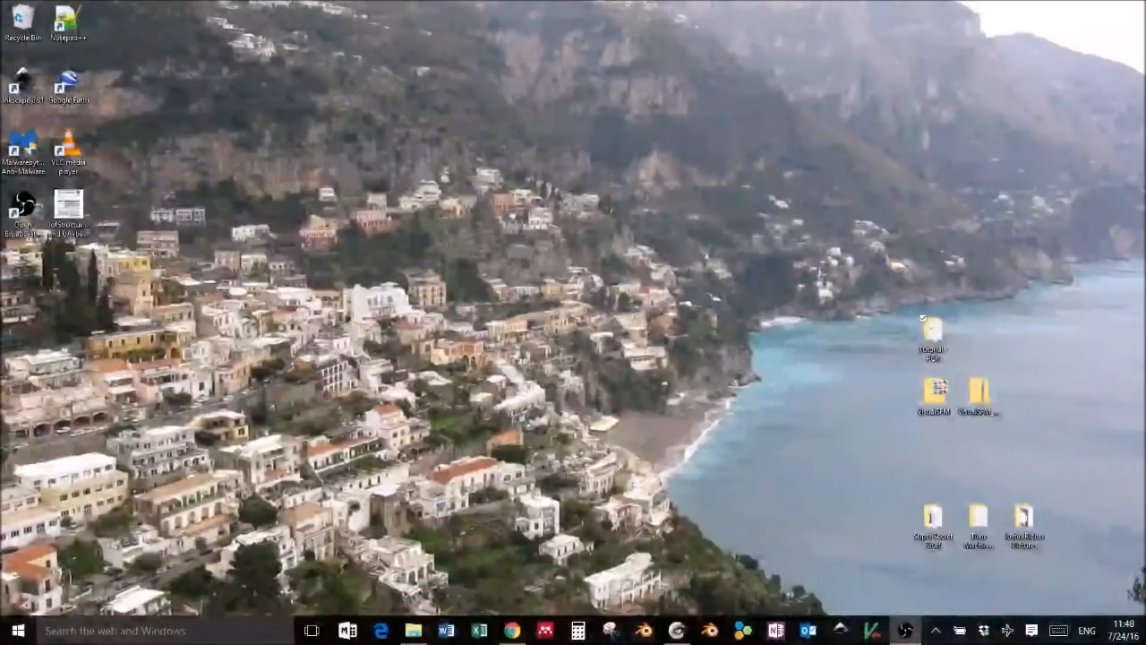
- Launch Blender and dismiss its splash screen to reach the default scene
click(644, 631)
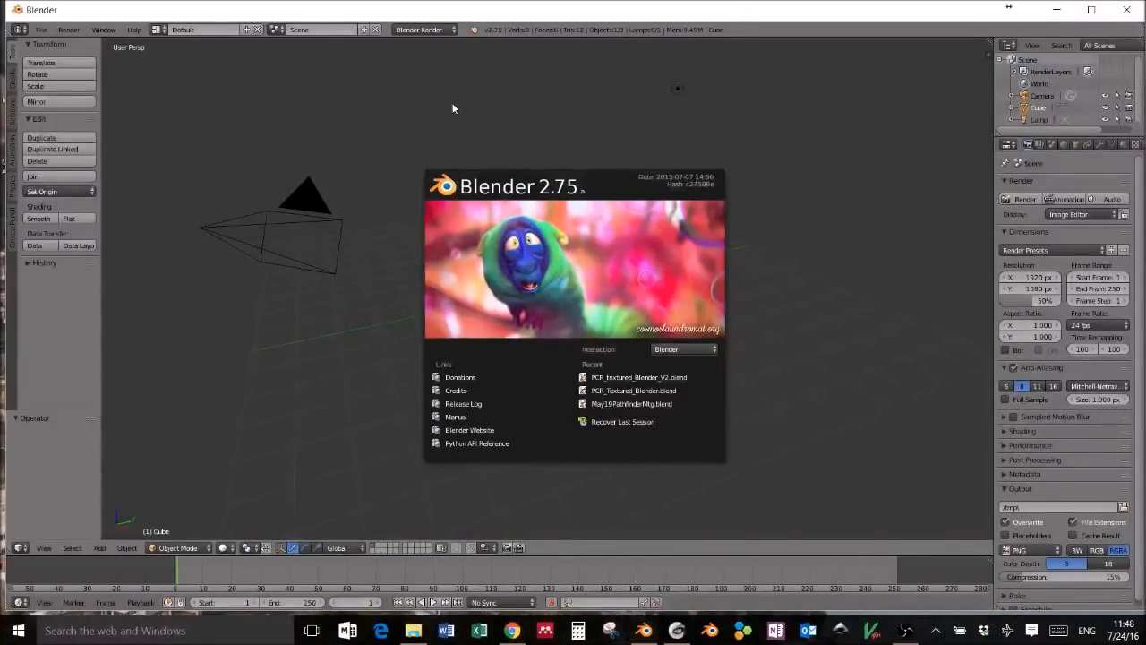
click(452, 108)
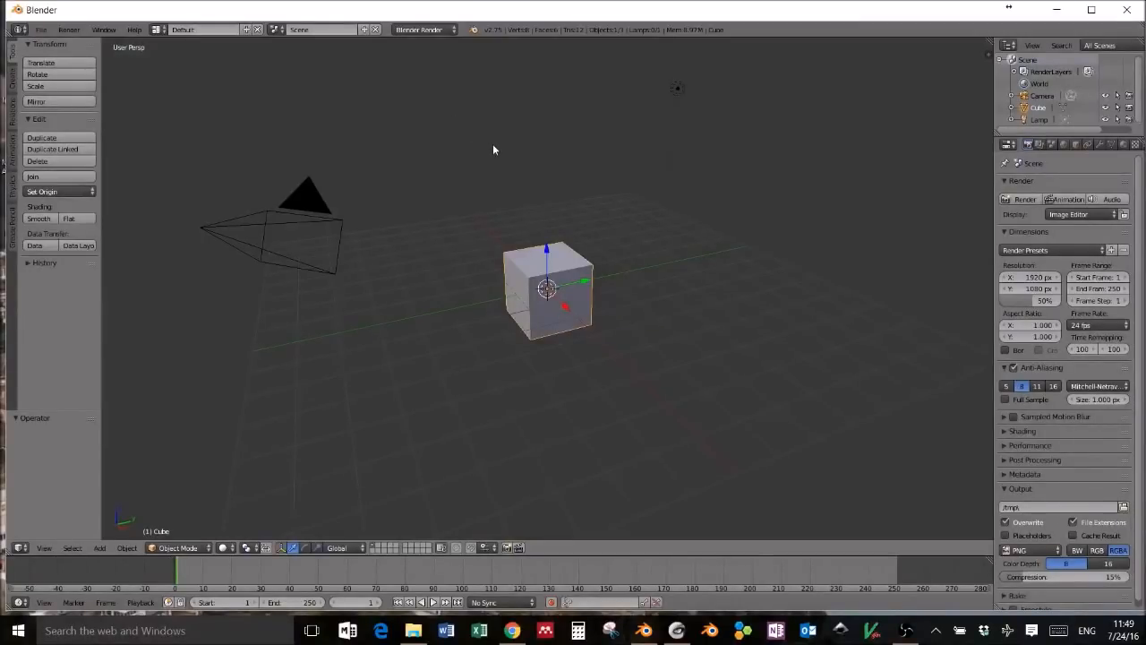
- Orbit around the default cube in both horizontal directions to examine the scene from different sides
key(KP_6)
key(KP_6)
key(KP_6)
key(KP_6)
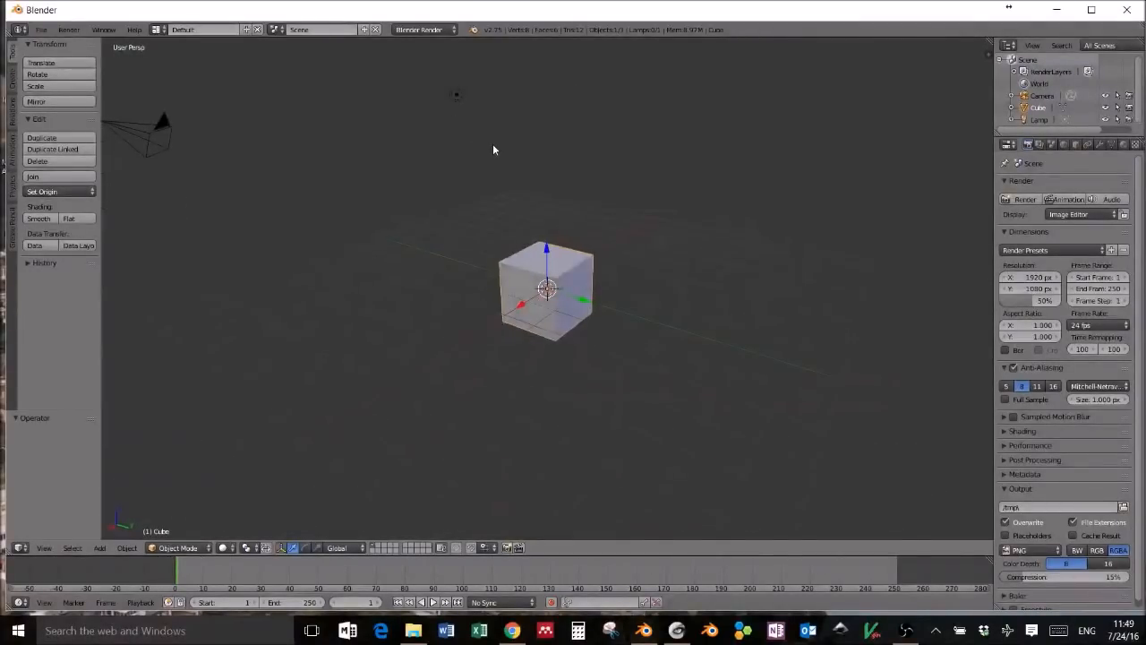
key(KP_6)
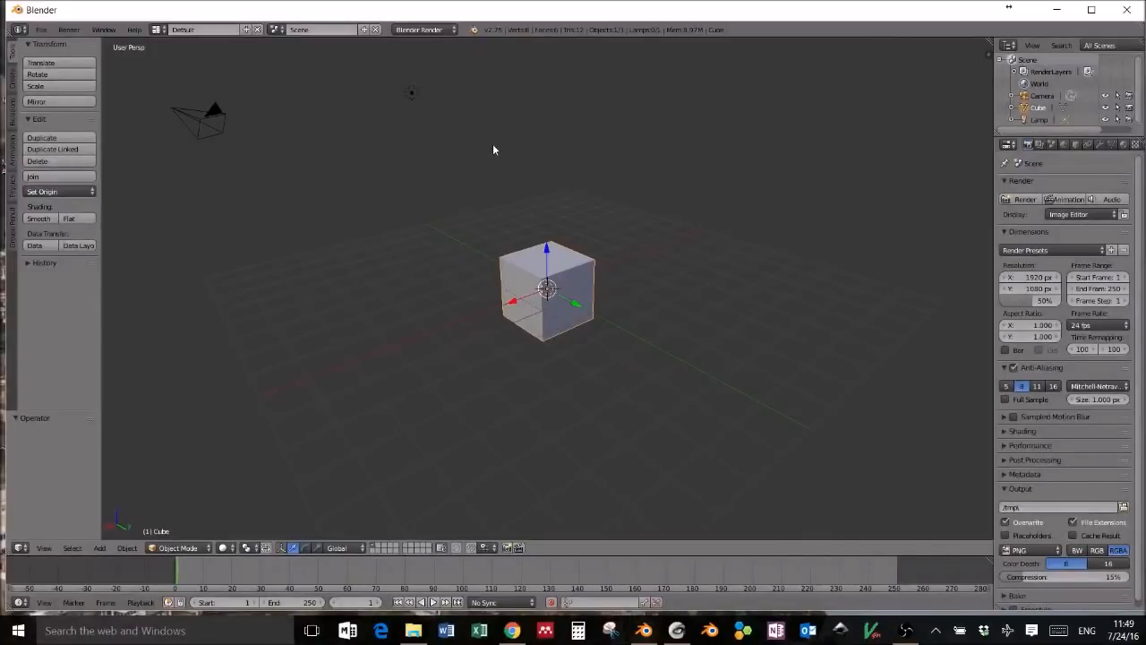
key(KP_6)
key(KP_6)
key(KP_6)
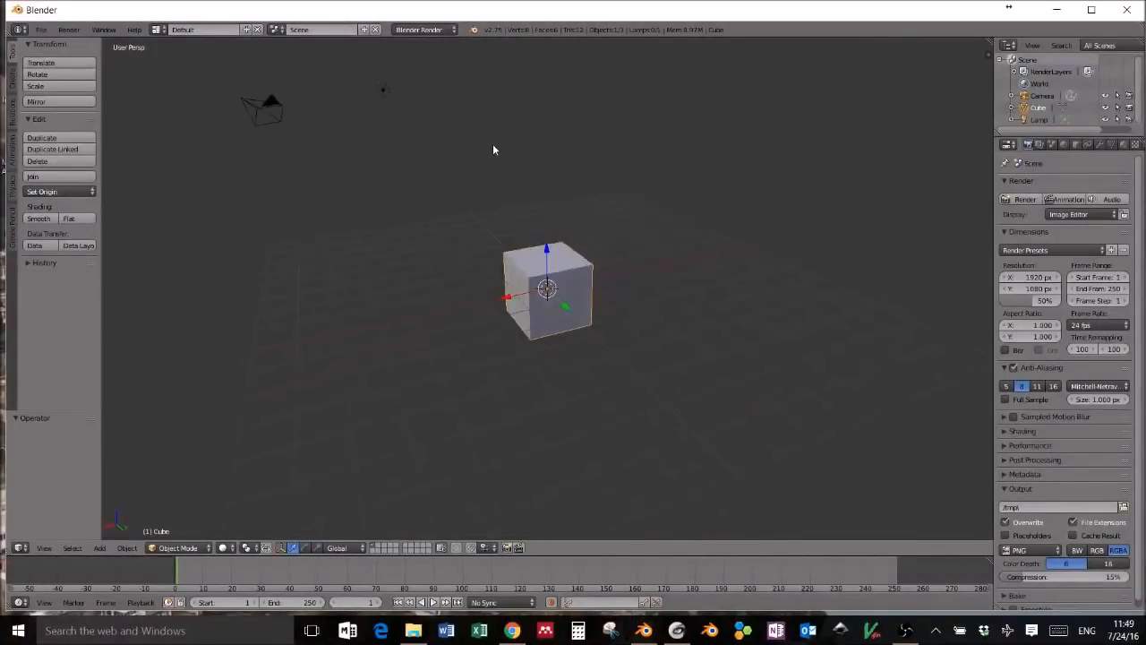
key(KP_4)
key(KP_4)
key(KP_4)
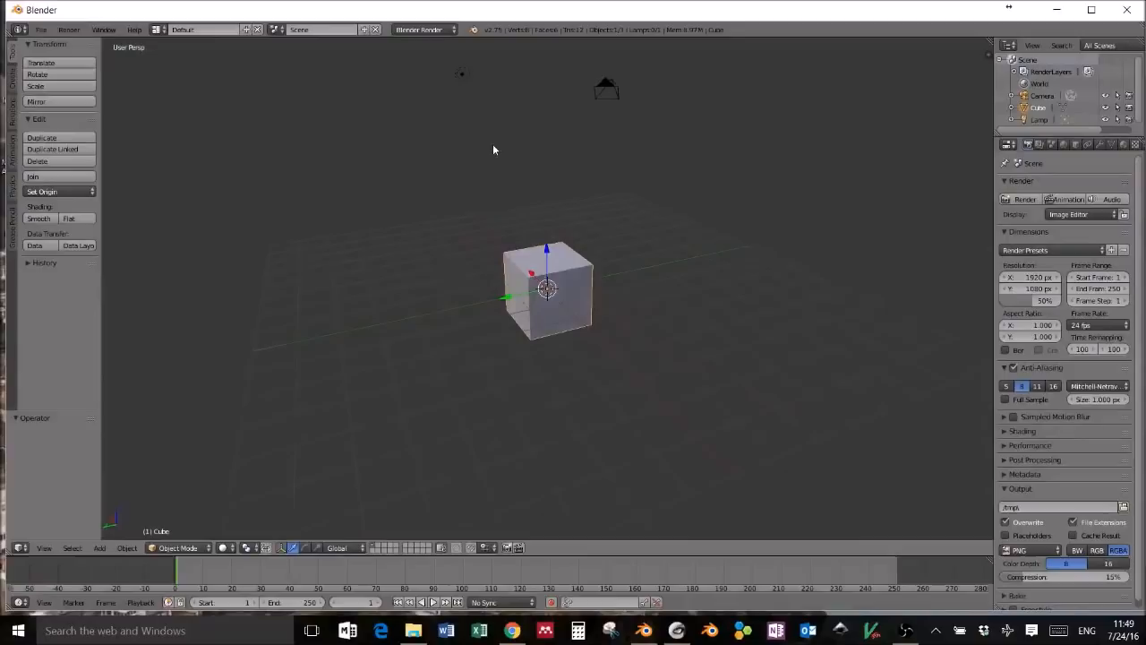
key(KP_6)
key(KP_6)
key(KP_6)
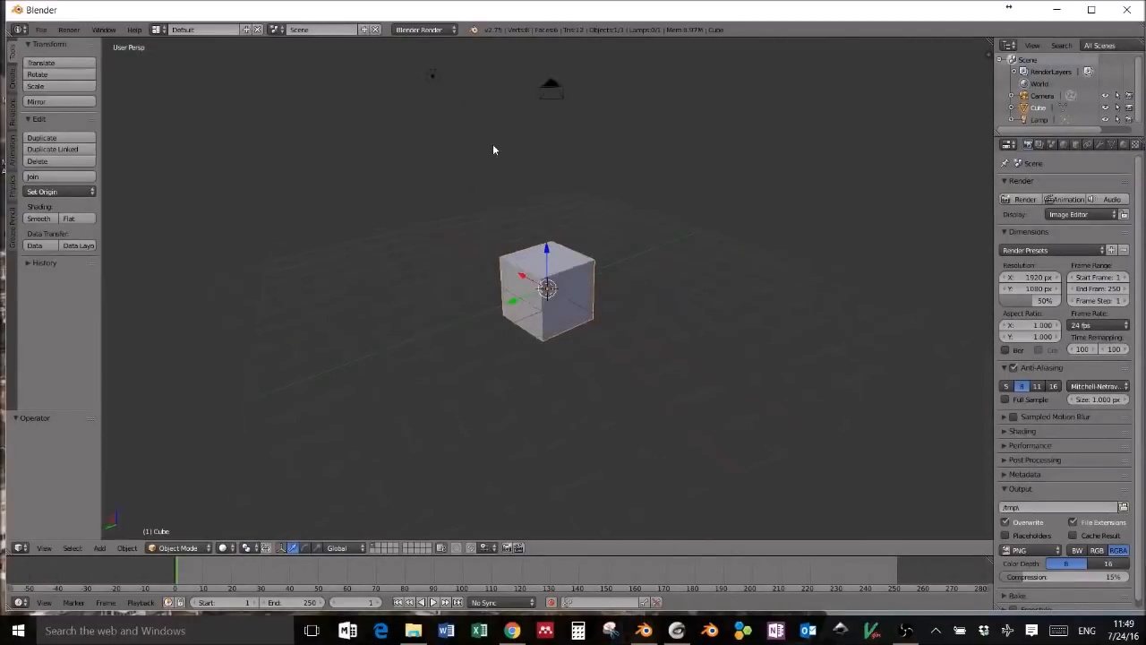
- Tilt and turn the view around the default cube to examine the scene from higher and lower angles
key(KP_8)
key(KP_8)
key(KP_8)
key(KP_8)
key(KP_8)
key(KP_8)
key(KP_8)
key(KP_8)
key(KP_8)
key(KP_8)
key(KP_8)
key(KP_8)
key(KP_8)
key(KP_8)
key(KP_8)
key(KP_8)
key(KP_8)
key(KP_8)
key(KP_8)
key(KP_8)
key(KP_8)
key(KP_8)
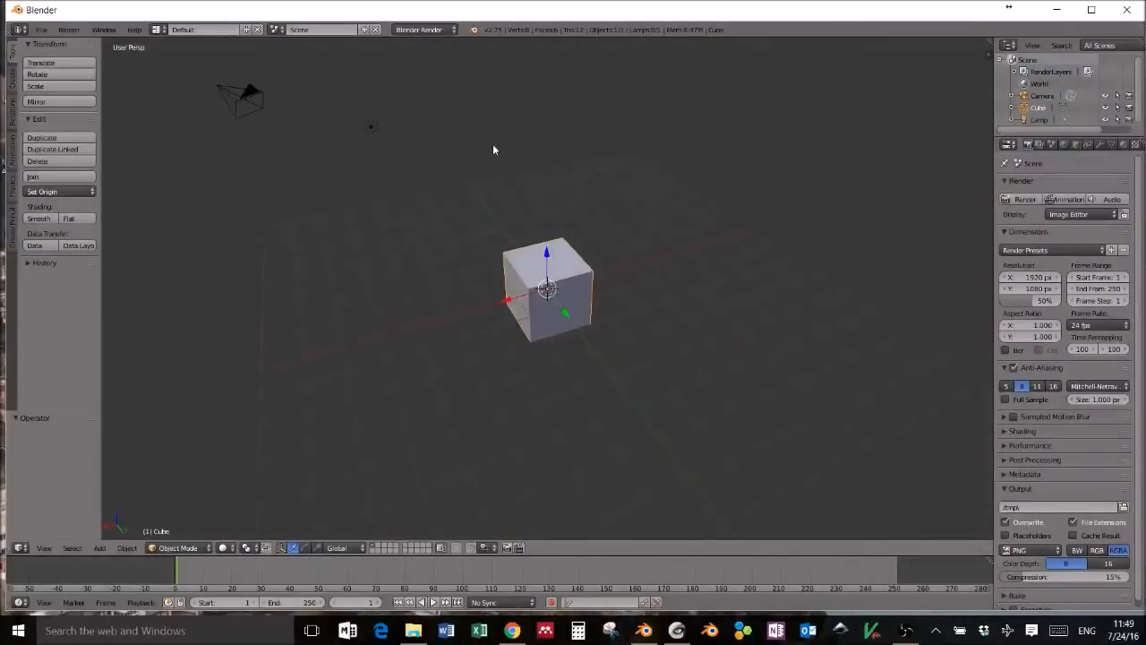
key(KP_2)
key(KP_2)
key(KP_2)
key(KP_2)
key(KP_8)
key(KP_8)
key(KP_8)
key(KP_8)
key(KP_8)
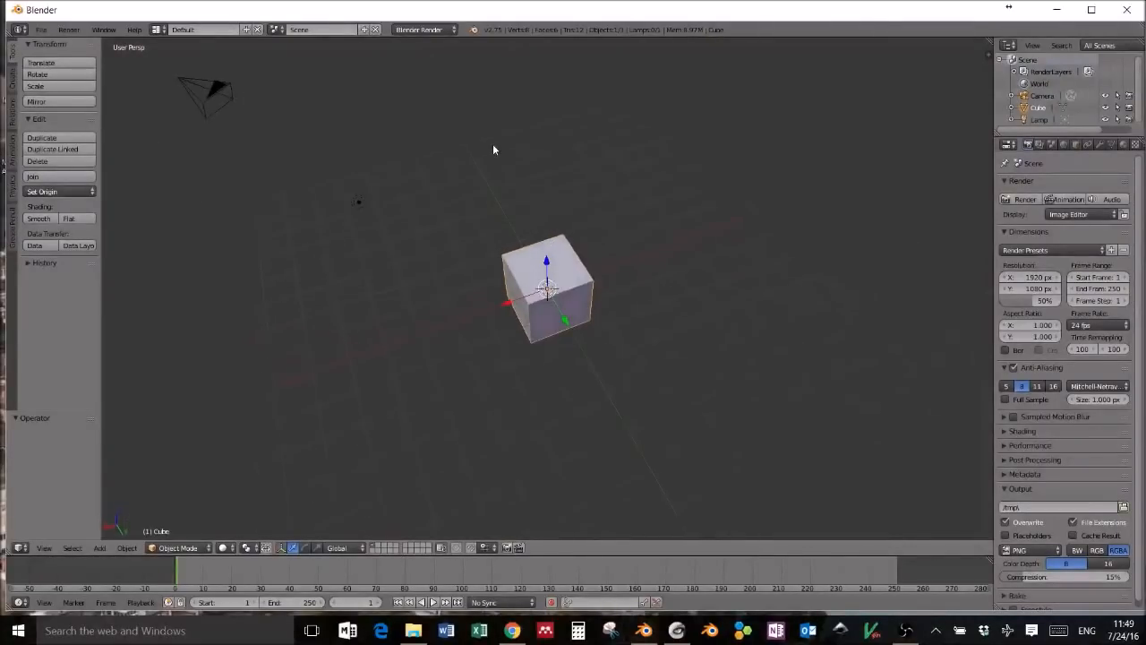
key(KP_4)
key(KP_4)
key(KP_8)
key(KP_8)
key(KP_2)
key(KP_2)
key(KP_4)
key(KP_4)
key(KP_4)
key(KP_2)
key(KP_2)
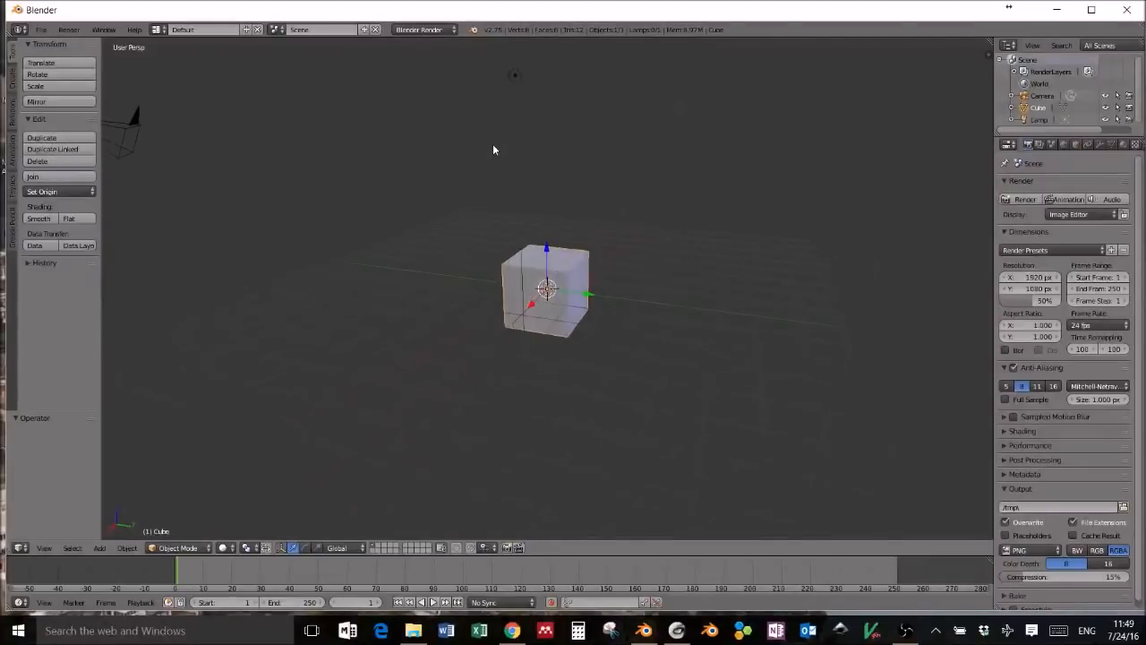
key(KP_6)
- Hide the default cube, camera and lamp in the viewport
click(1106, 107)
click(1106, 96)
click(1107, 120)
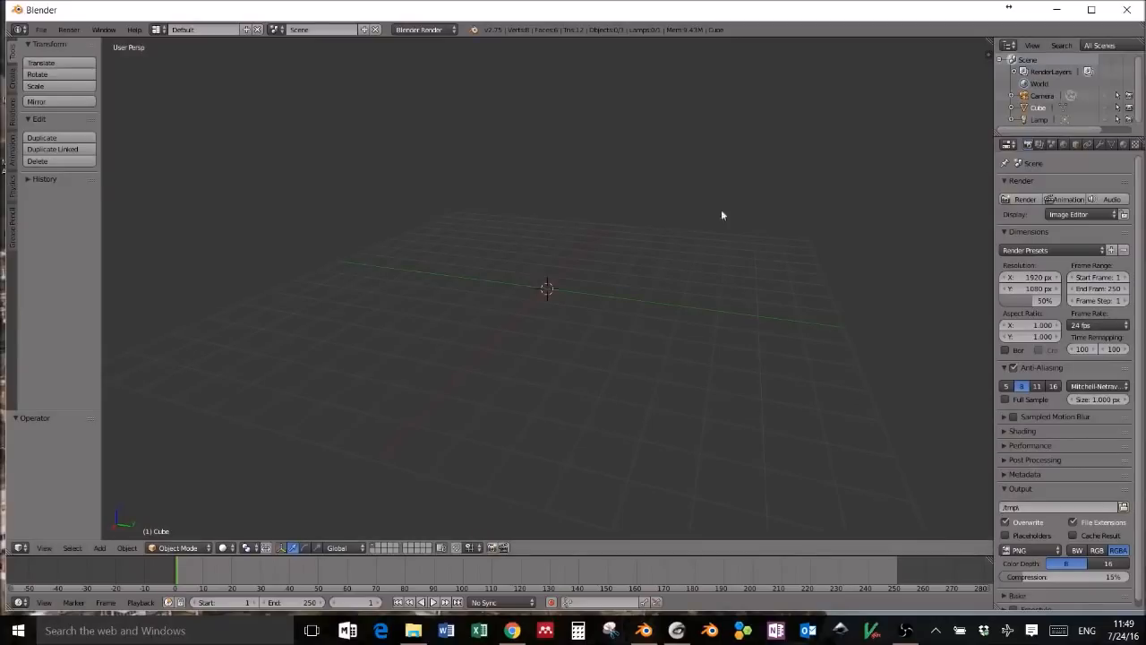
- Import the Wavefront file PCR_tut_final.obj from the 00 folder of PCR_tut_dense.nvm.cmvs in the desktop's Tutorial - PCR folder
click(45, 29)
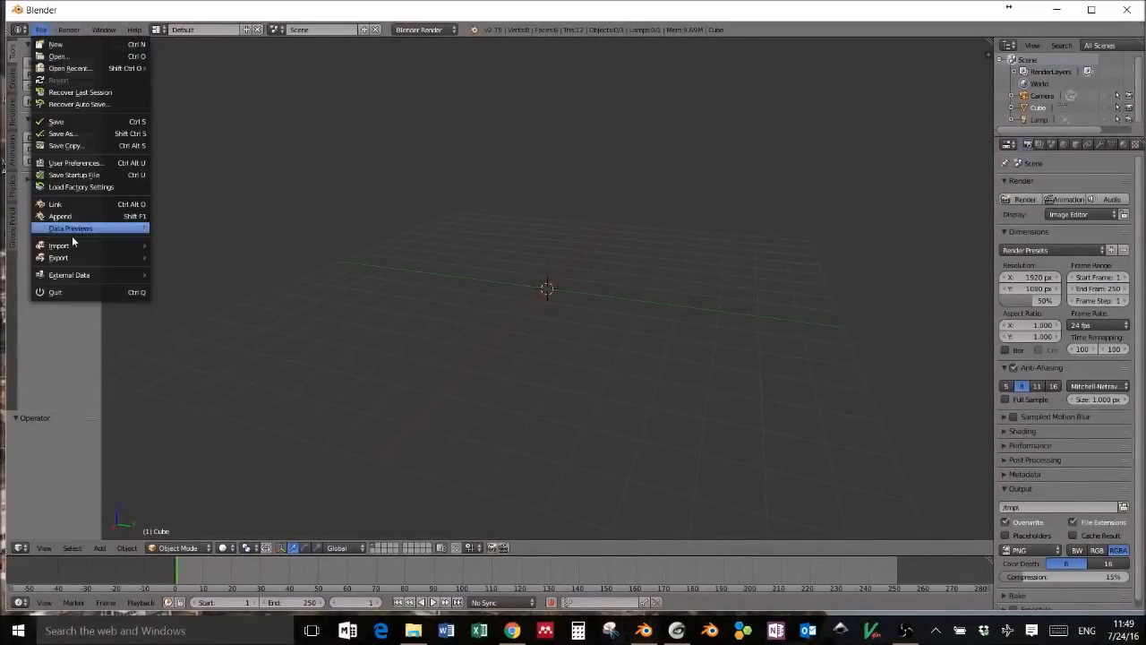
mouse_move(74, 248)
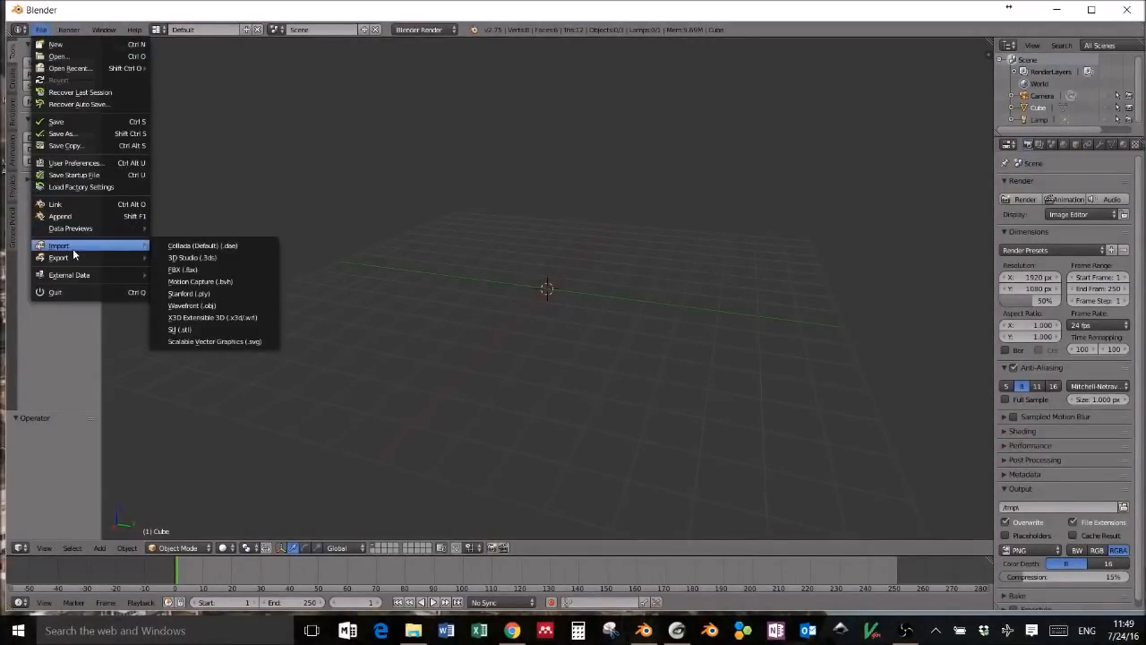
click(236, 307)
click(49, 181)
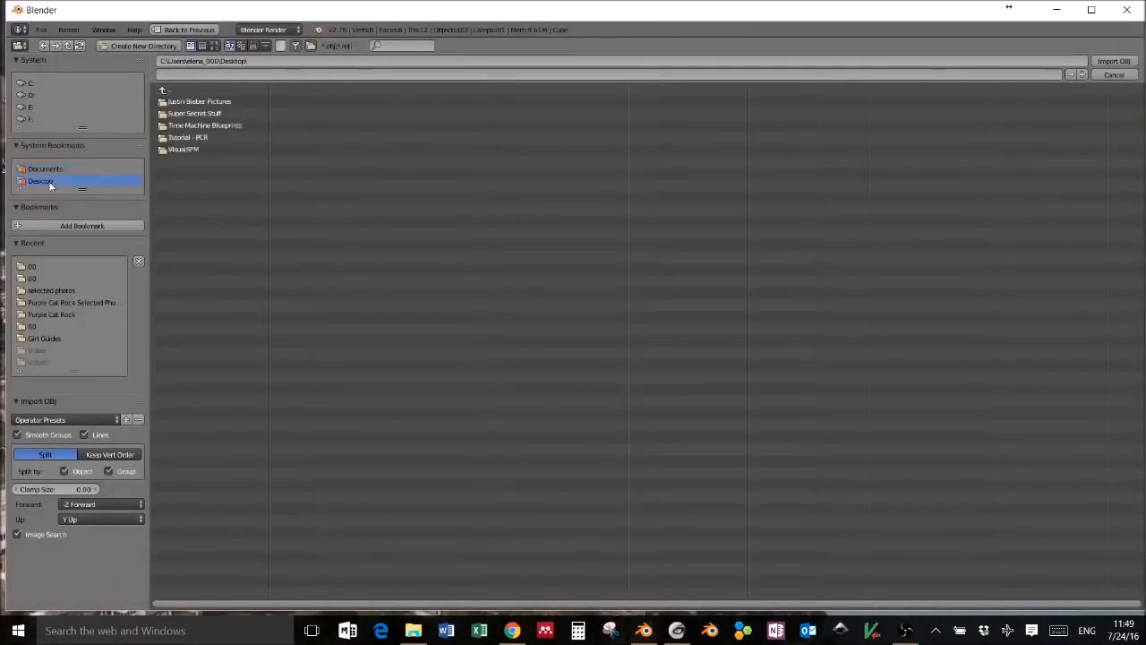
click(202, 136)
click(198, 103)
click(191, 101)
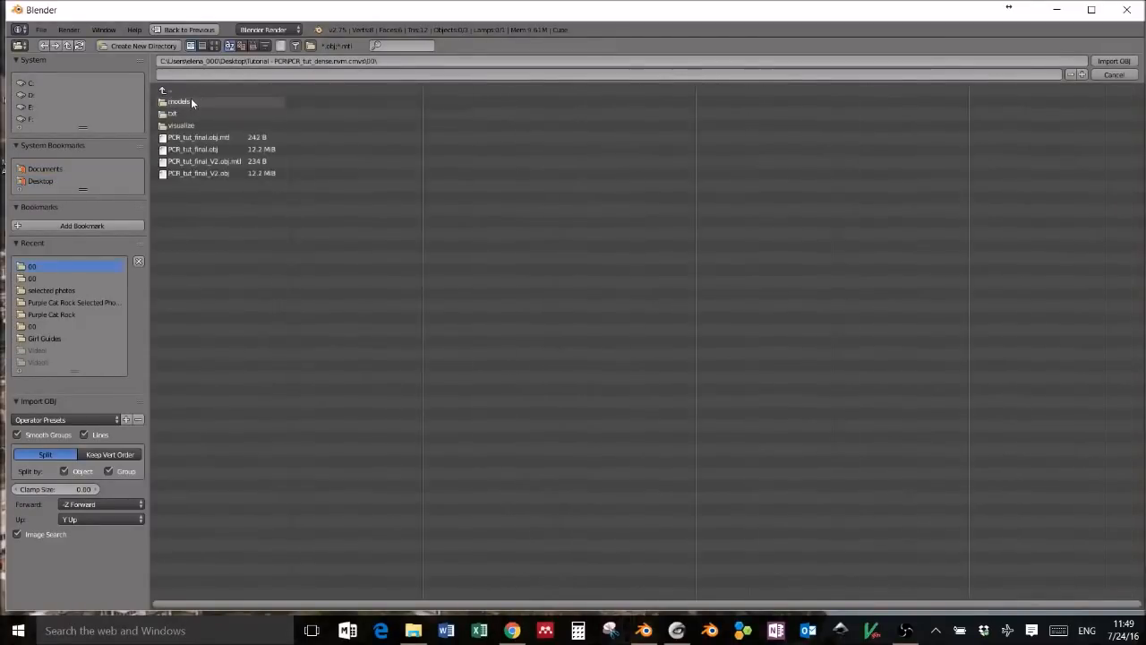
click(200, 154)
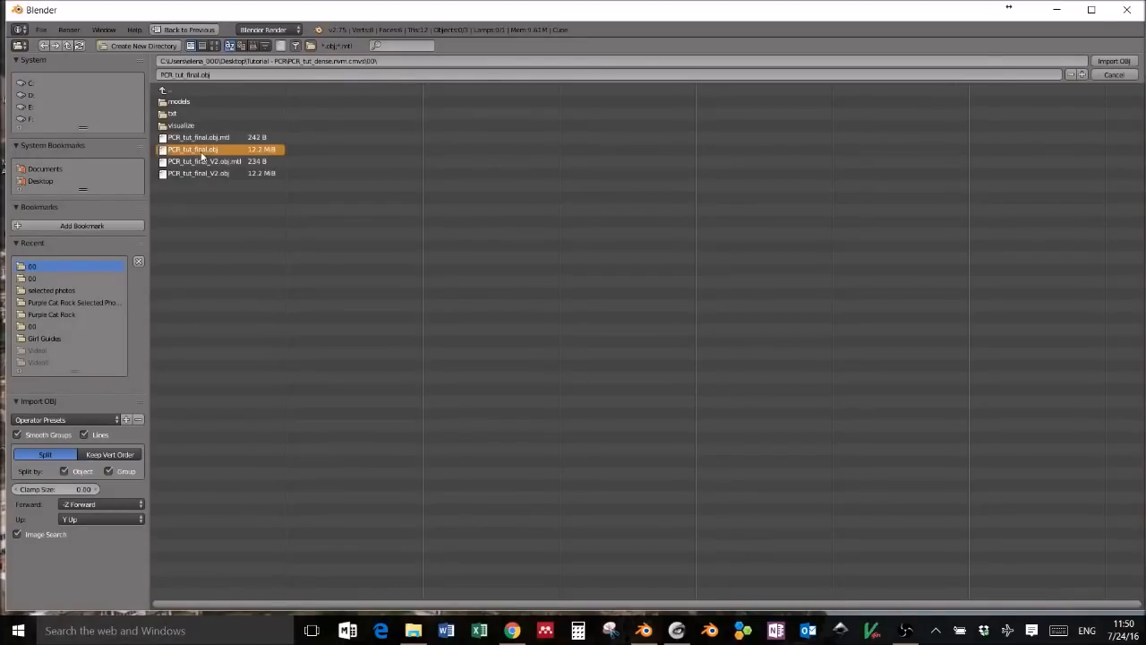
click(1115, 63)
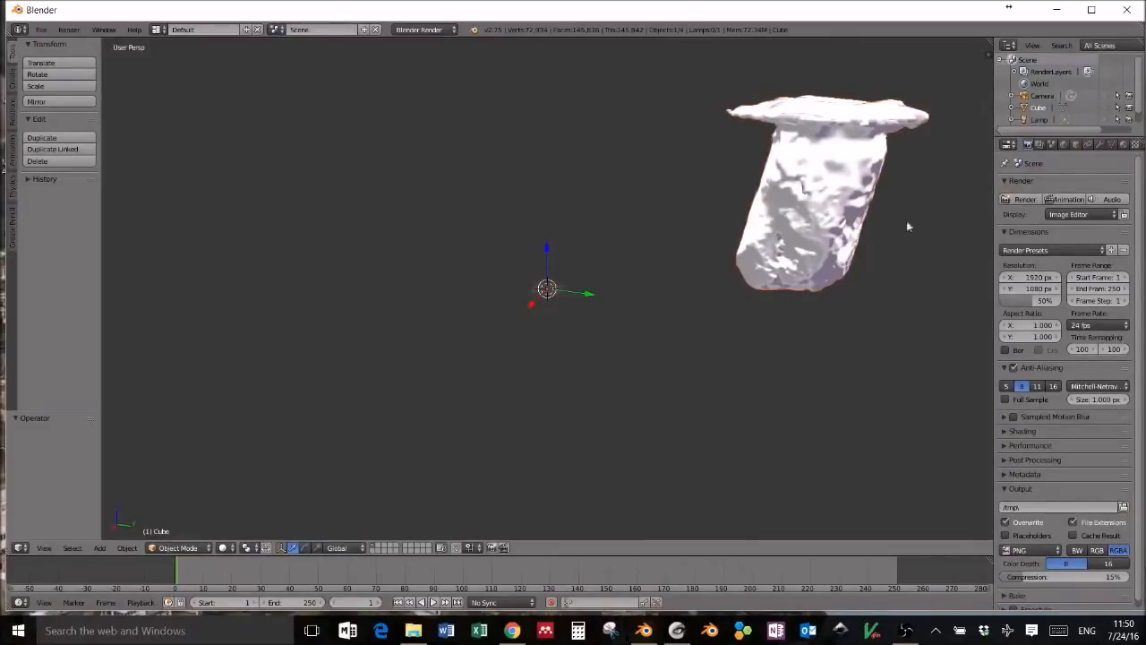
- Centre the imported rock mesh in the scene by setting its origin with Geometry to Origin
scroll(581, 282, up, 7)
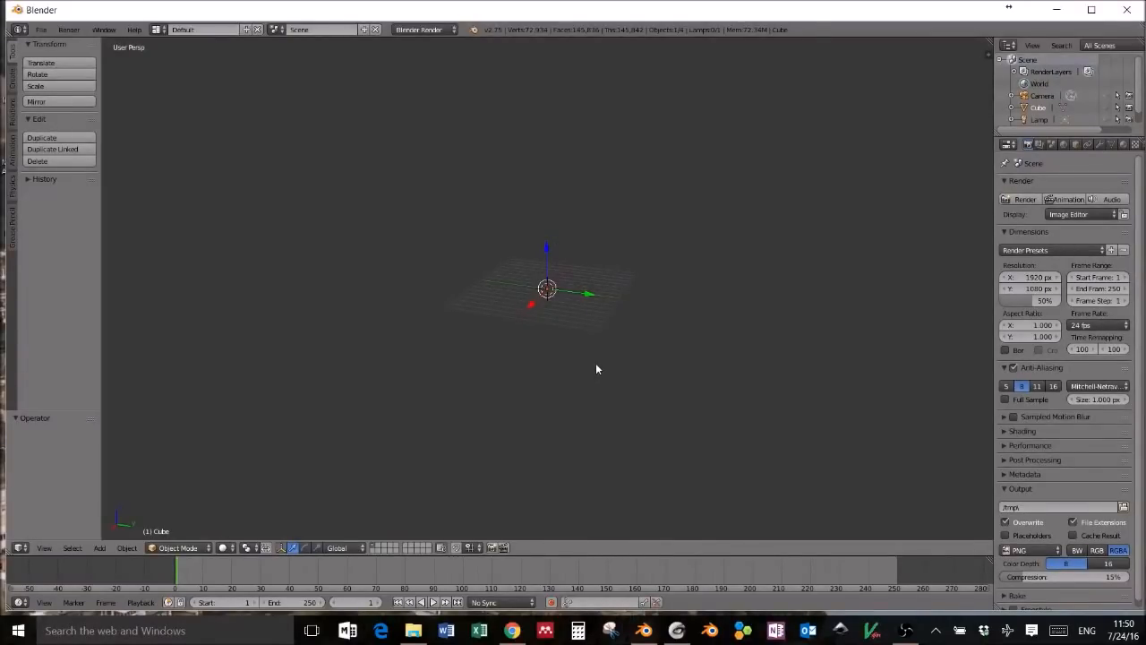
key(shift+ctrl+alt+c)
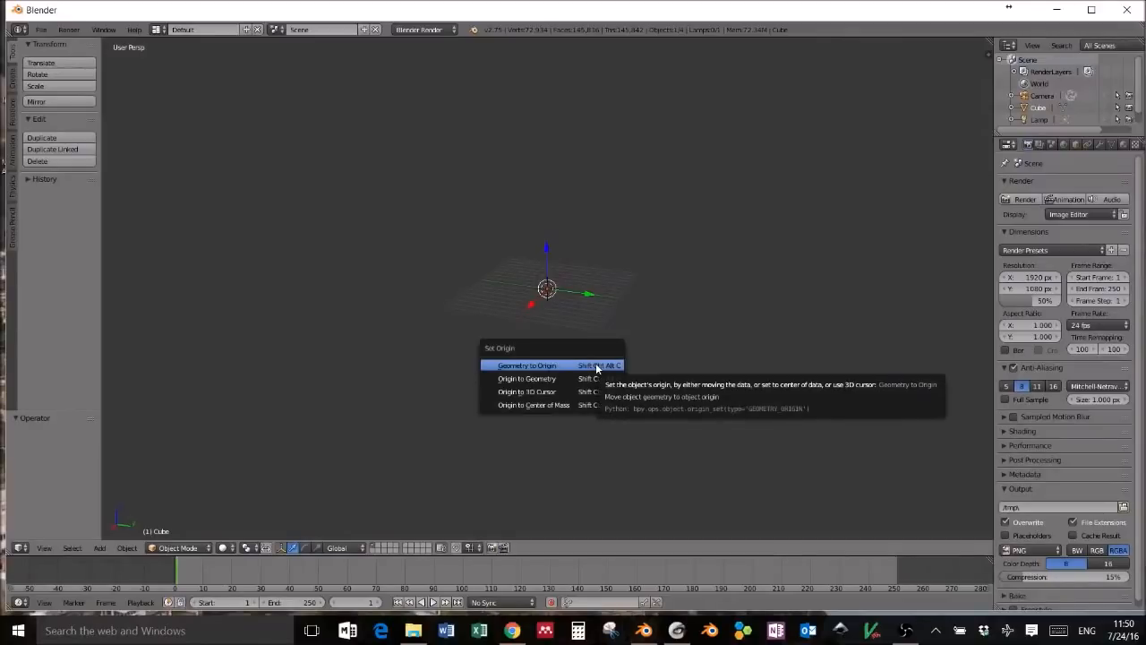
click(549, 366)
scroll(562, 341, down, 5)
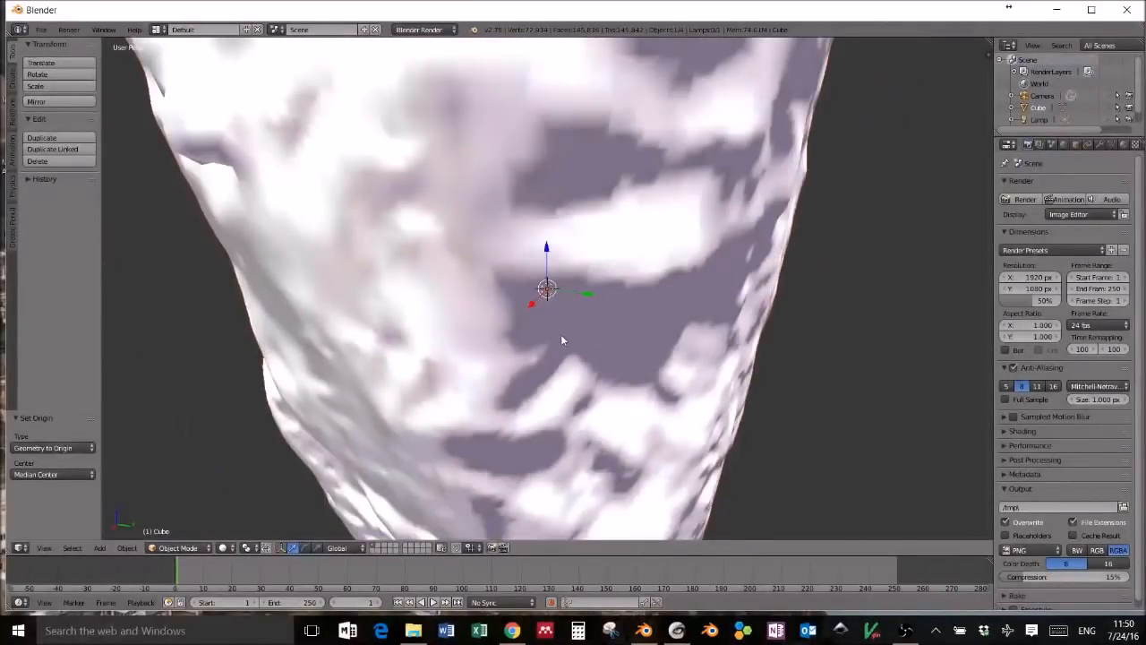
scroll(562, 340, down, 4)
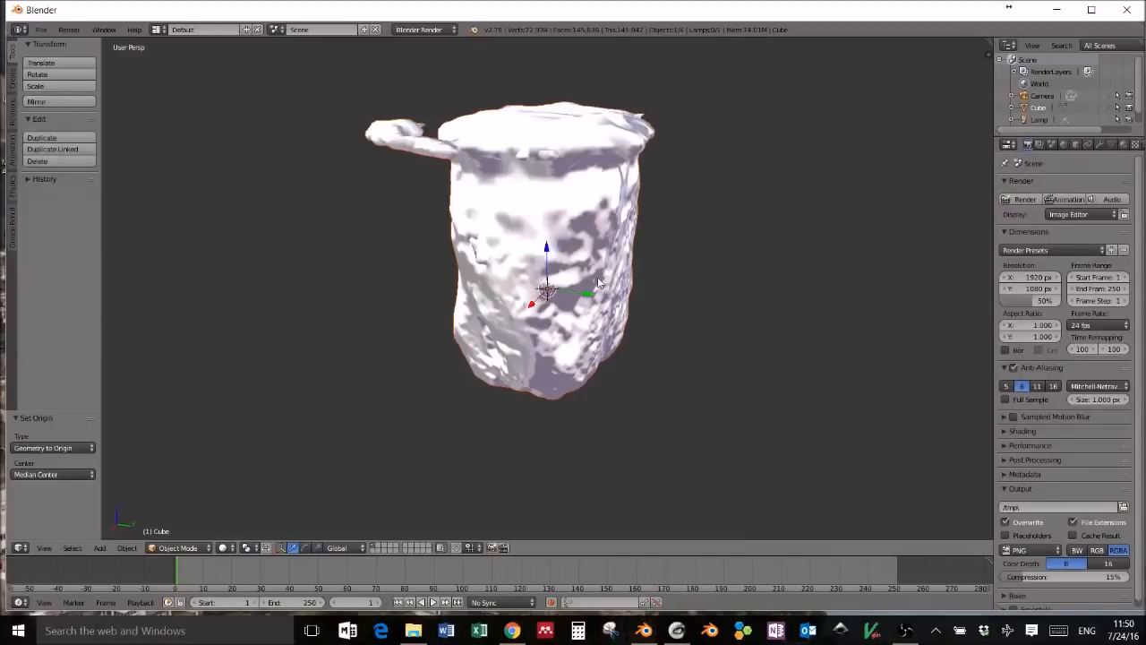
- Turn the rock mesh upright with a free trackball rotation of about -139° and 180°
key(r)
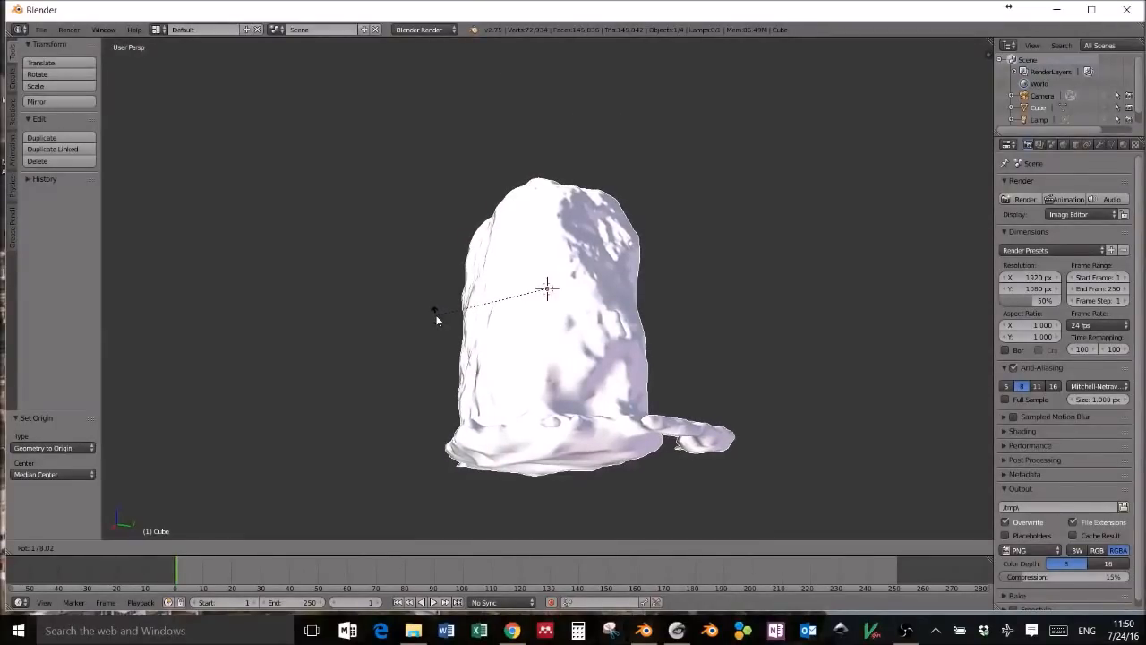
key(r)
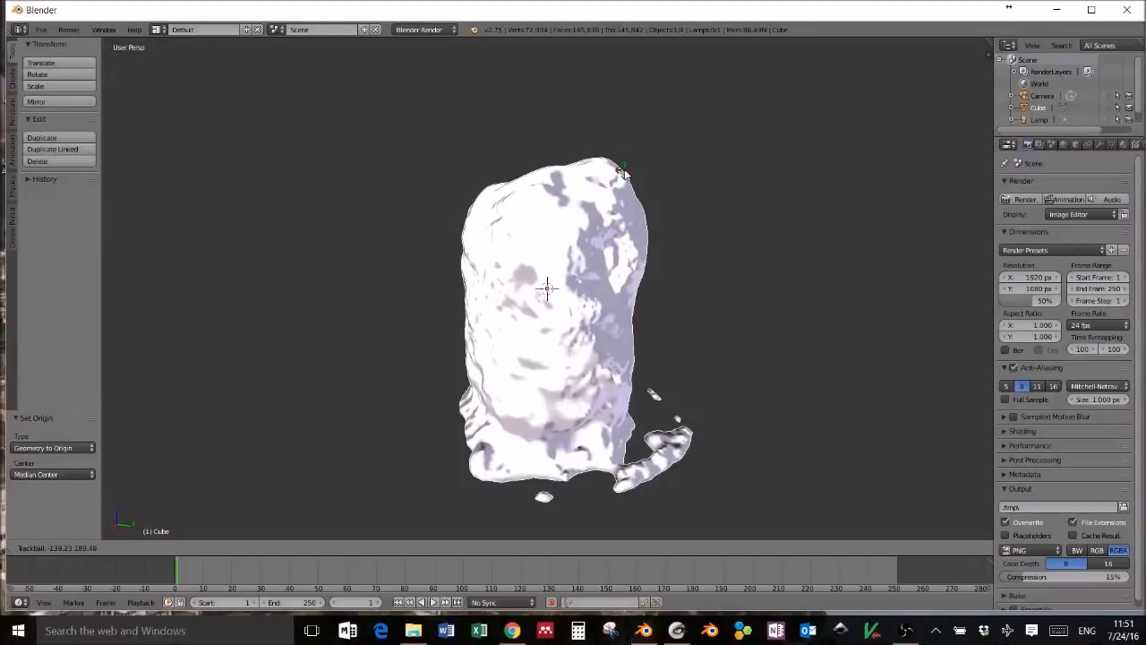
click(624, 176)
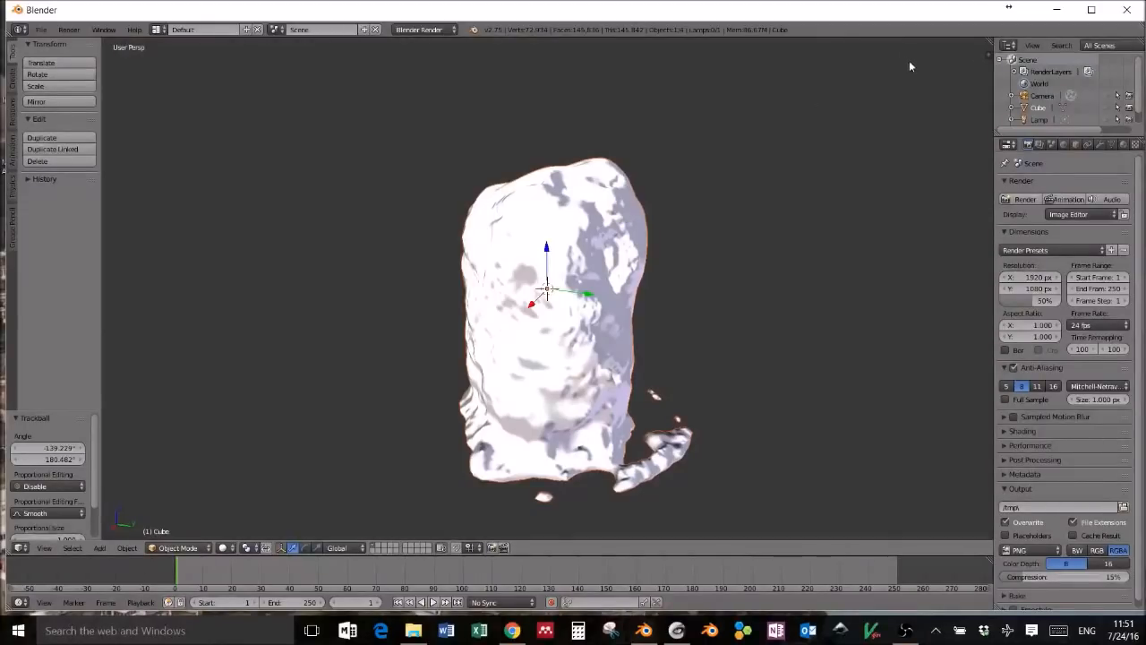
- Widen the properties area and create a new brush texture that uses the image PCR_Tut_texture.png
drag(995, 148, 858, 146)
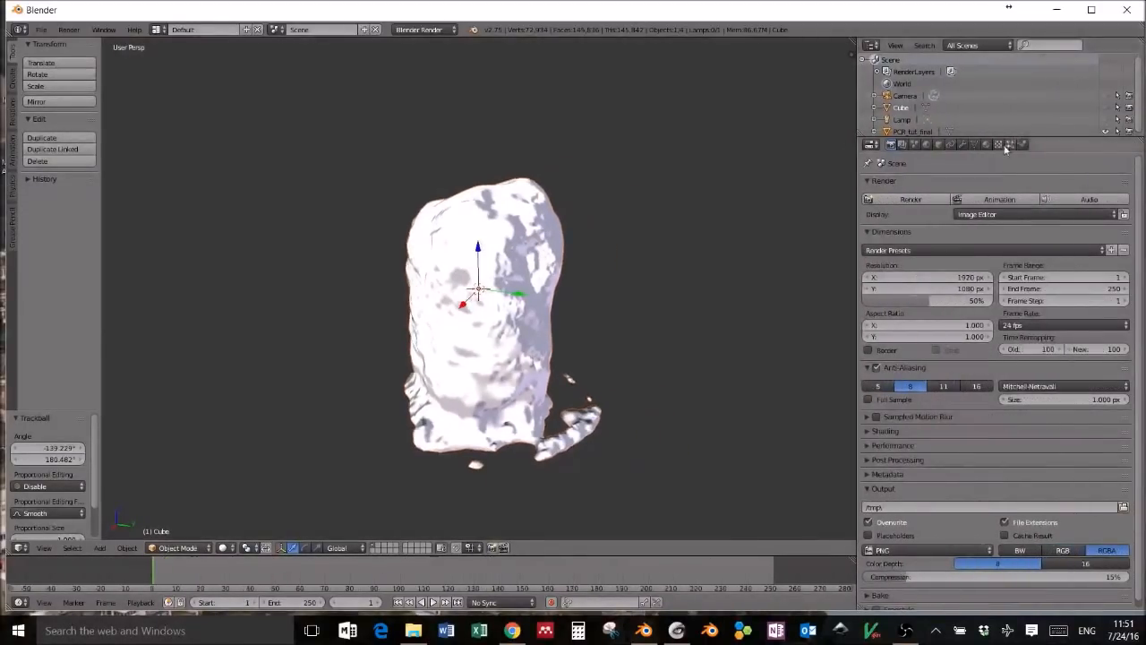
click(999, 145)
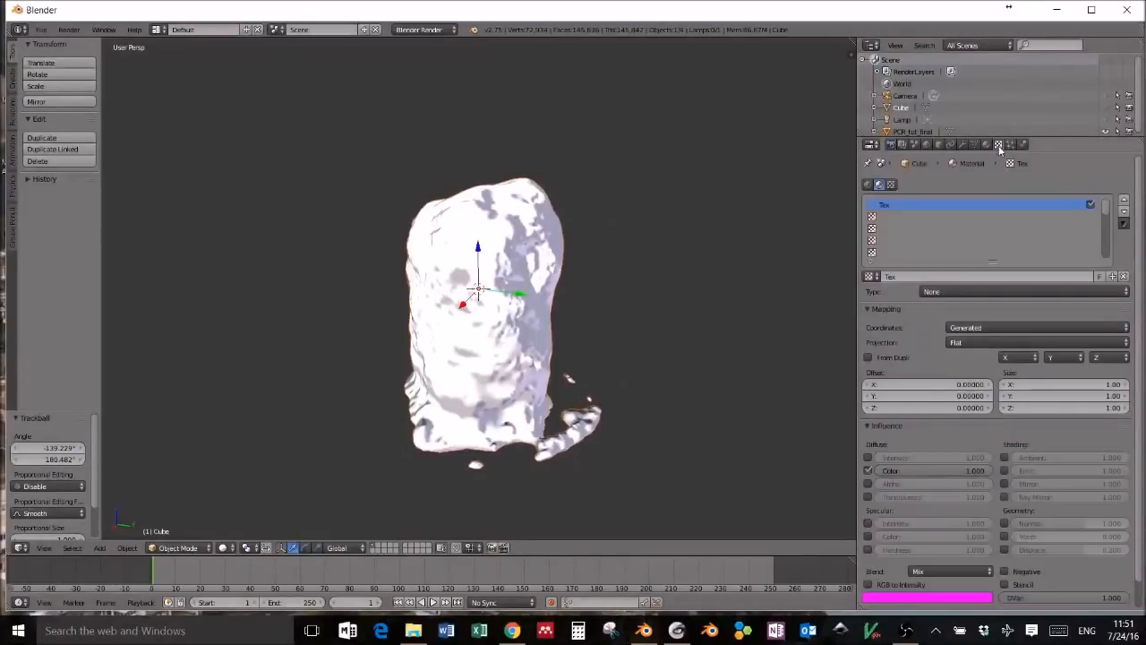
click(891, 183)
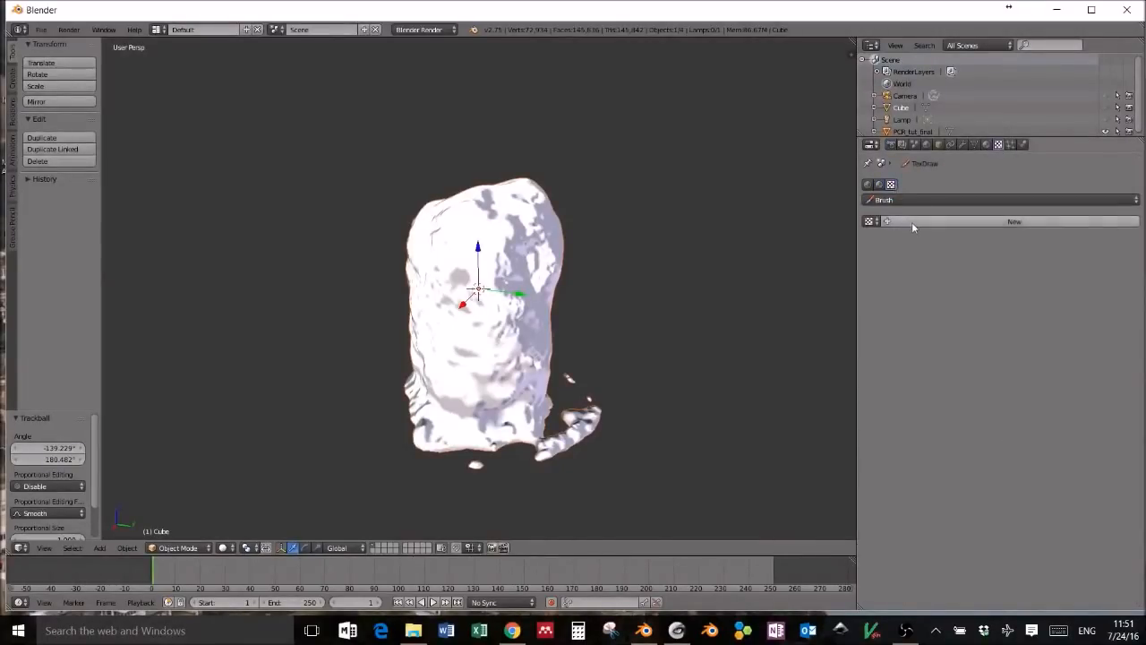
click(912, 222)
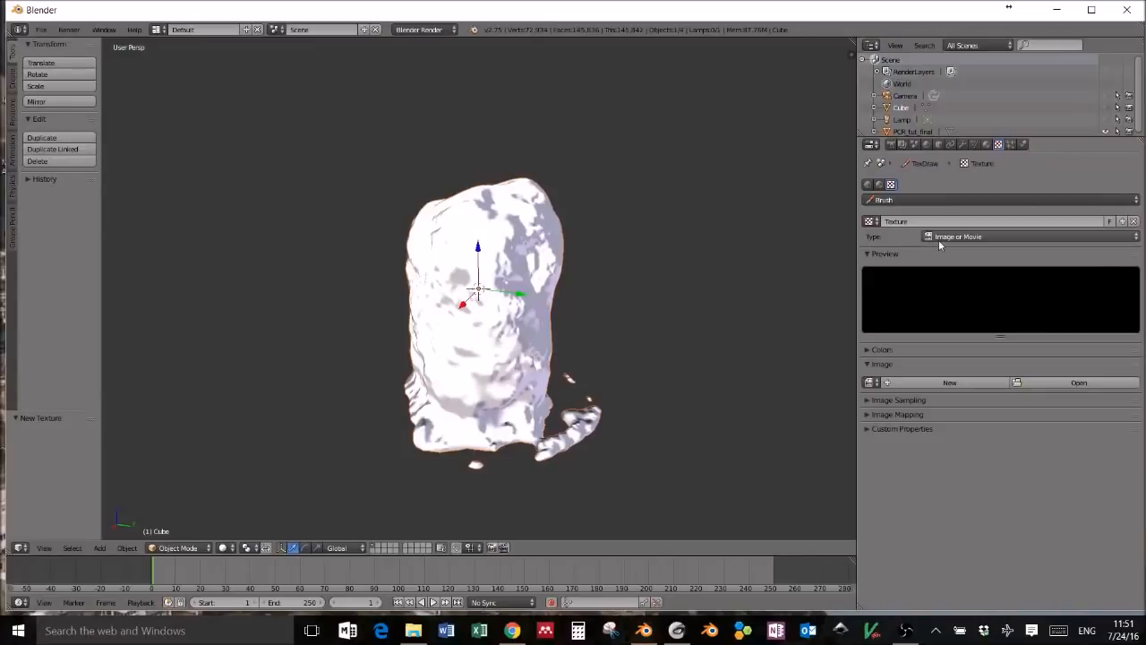
click(869, 384)
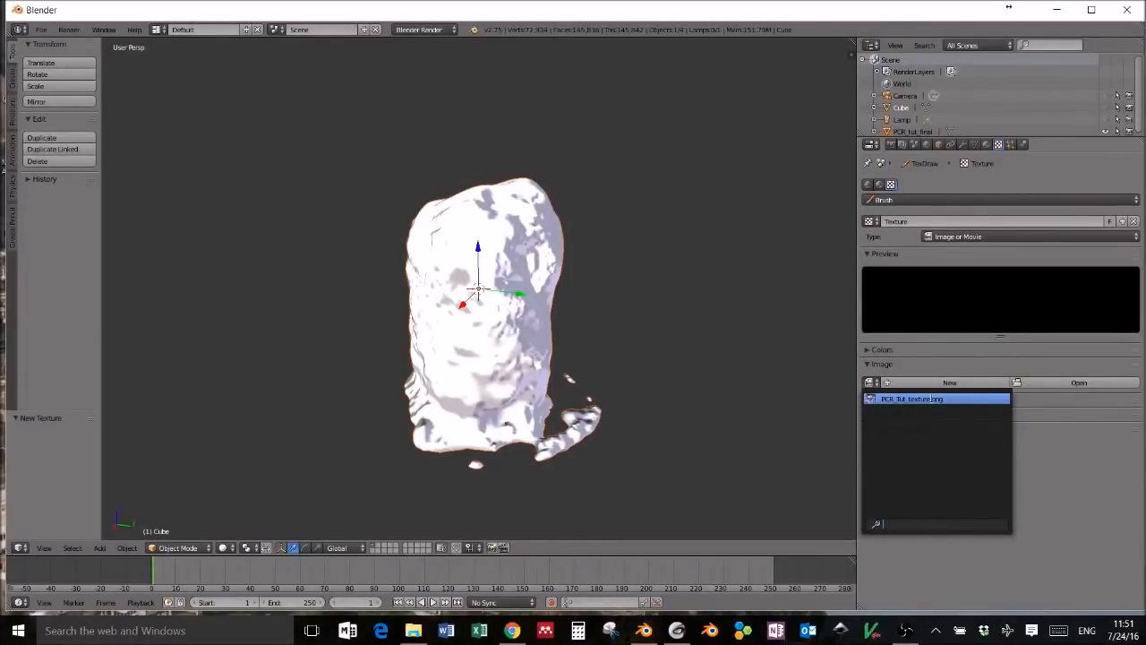
click(934, 398)
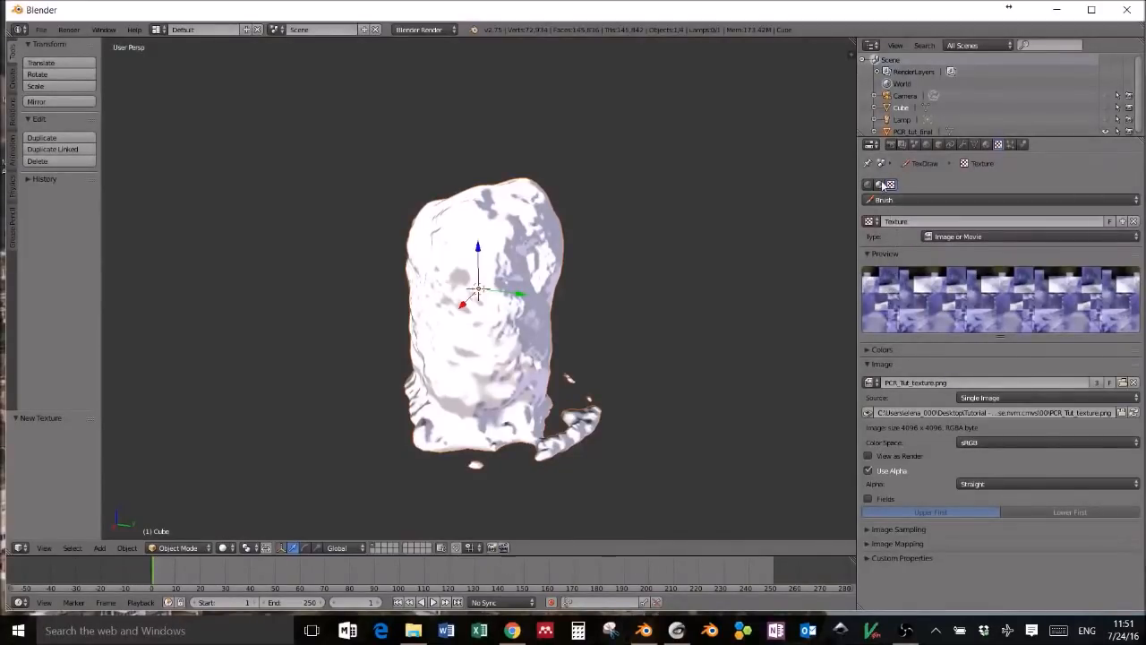
- Make the material shadeless and set the viewport shading to Texture
click(988, 145)
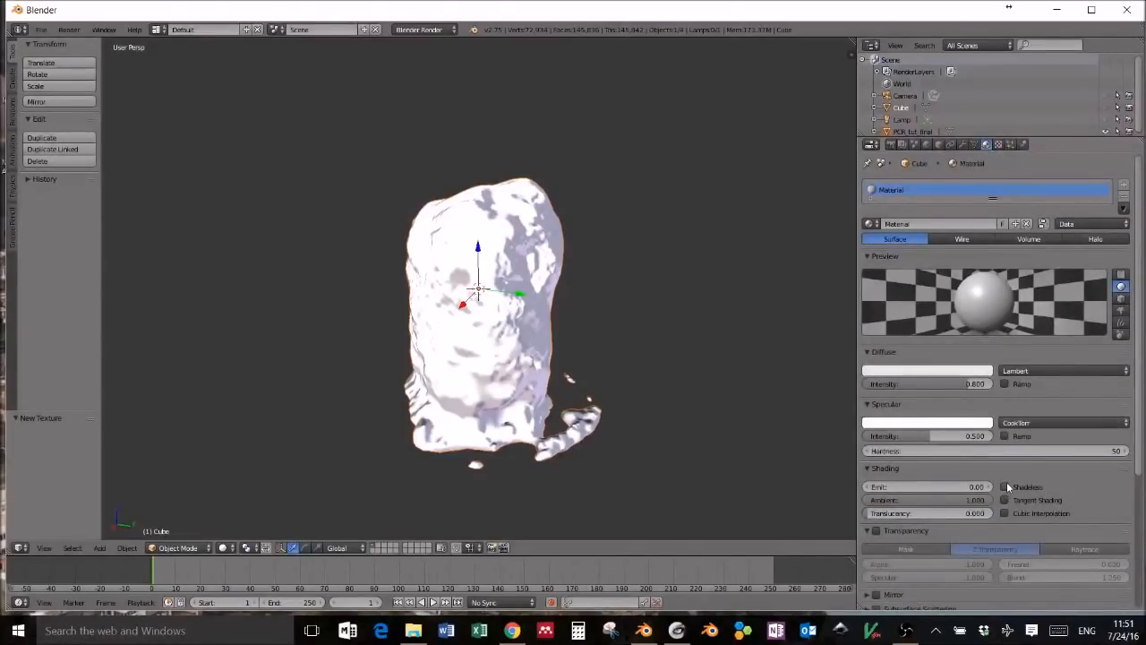
click(1006, 487)
drag(1141, 419, 1141, 309)
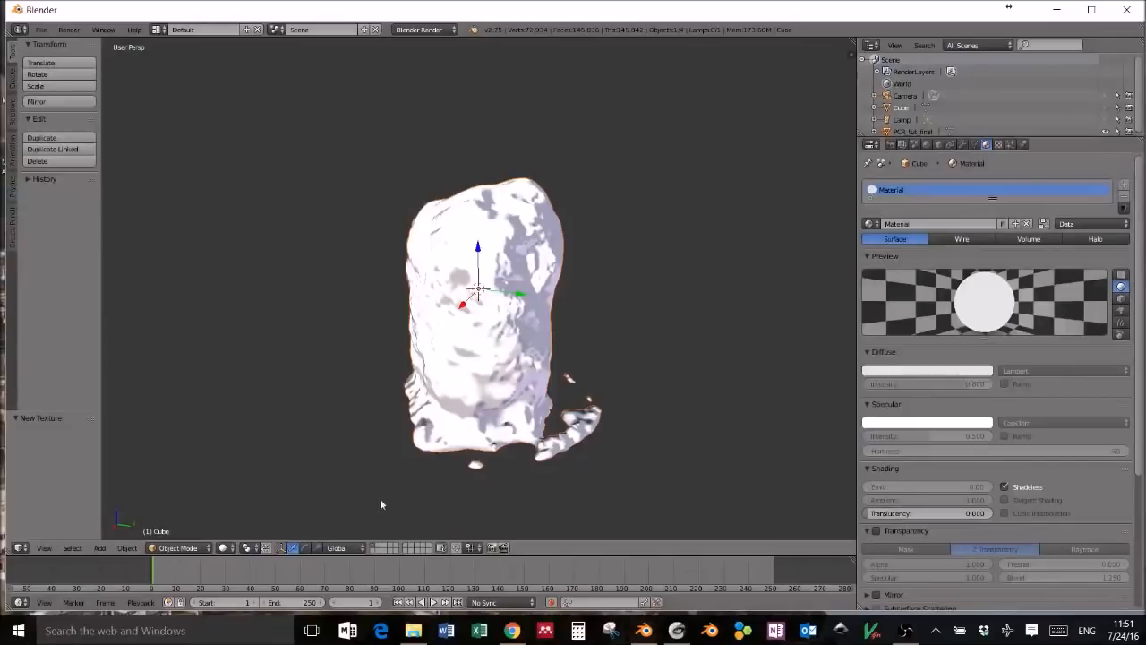
click(224, 549)
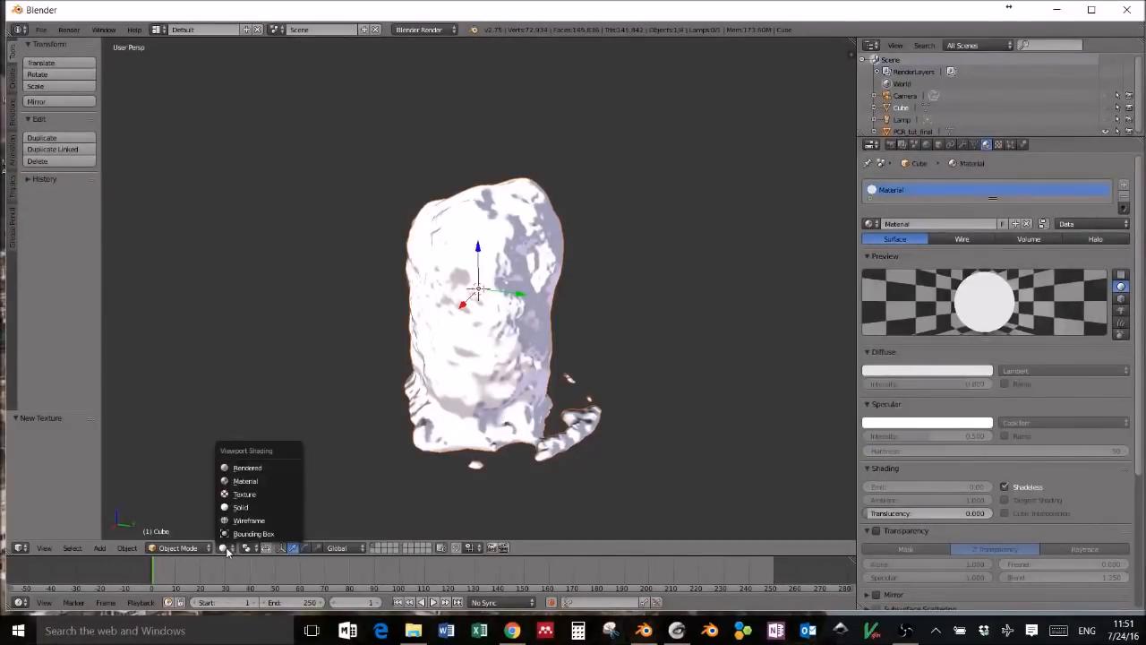
click(250, 498)
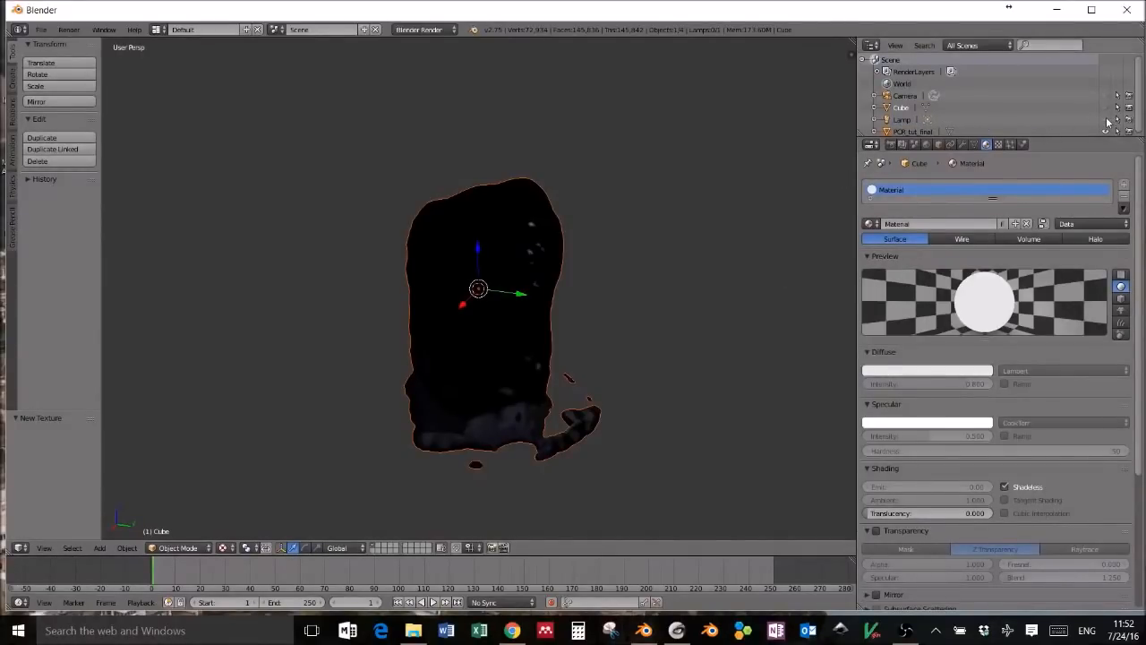
- Unhide the lamp and change its type to Sun
click(875, 120)
scroll(1137, 124, down, 1)
click(907, 120)
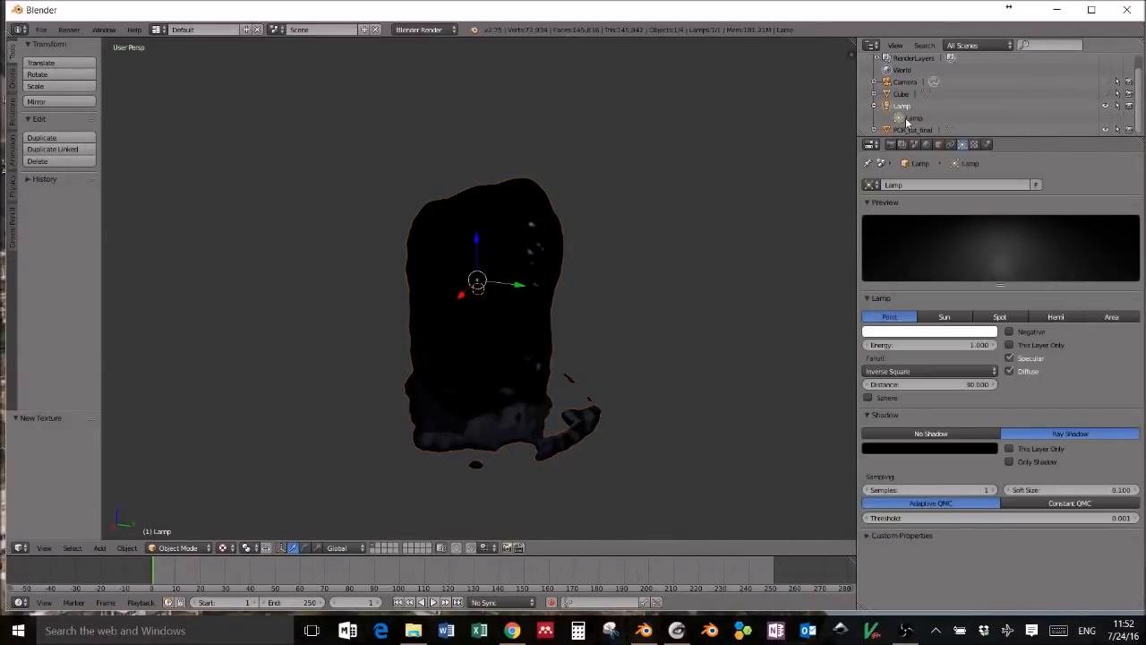
click(974, 145)
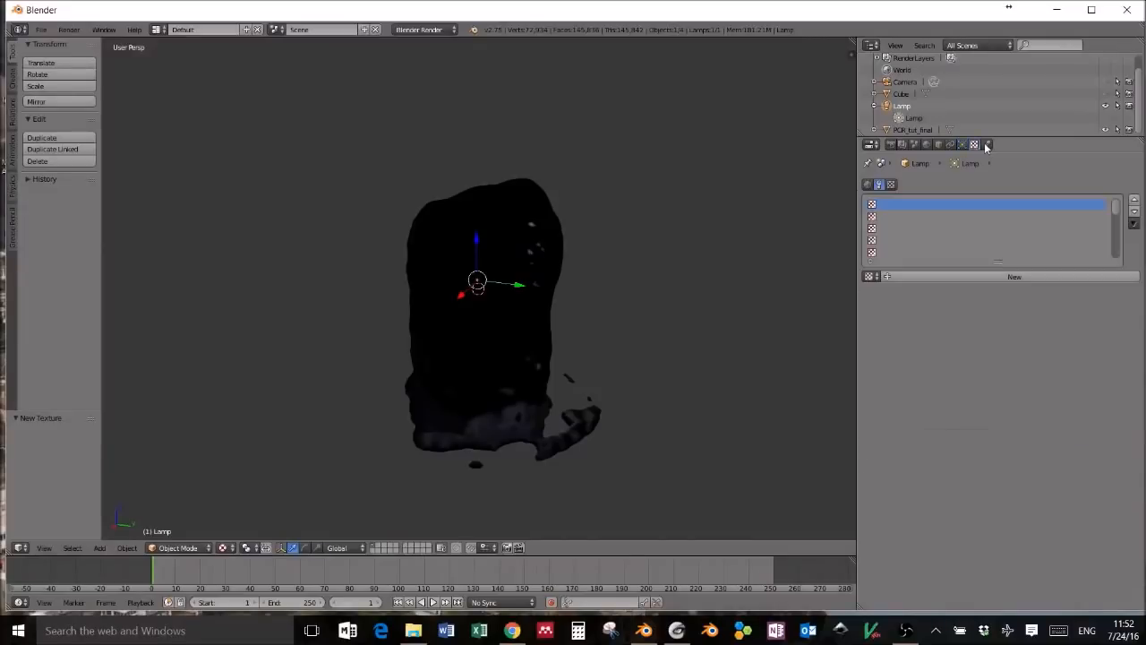
click(963, 144)
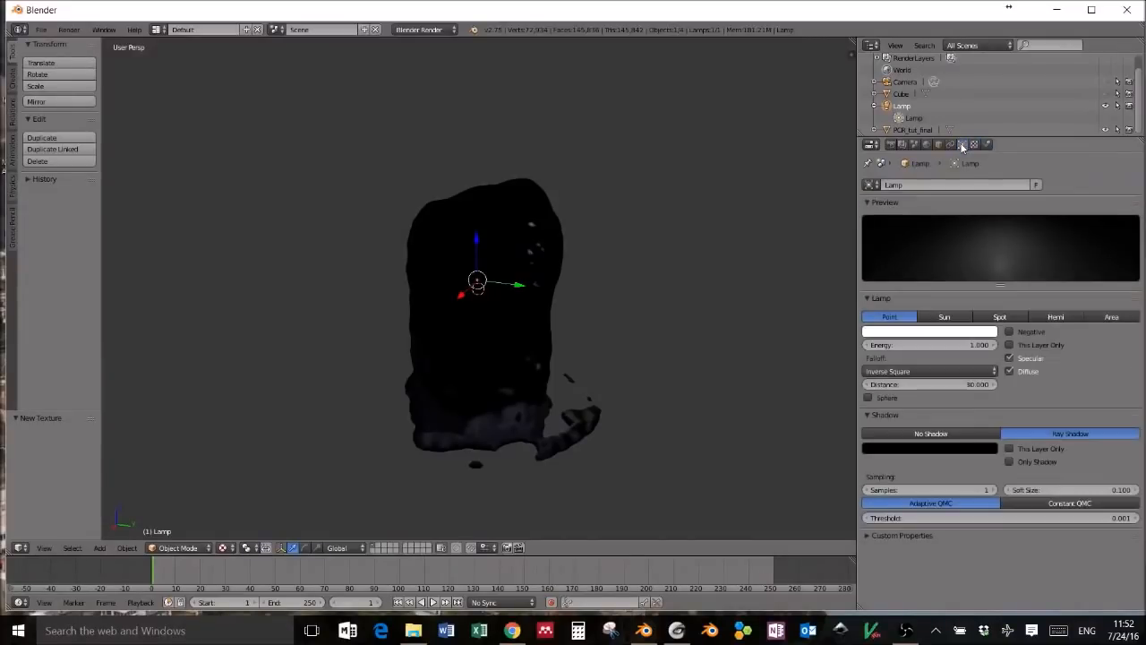
click(946, 319)
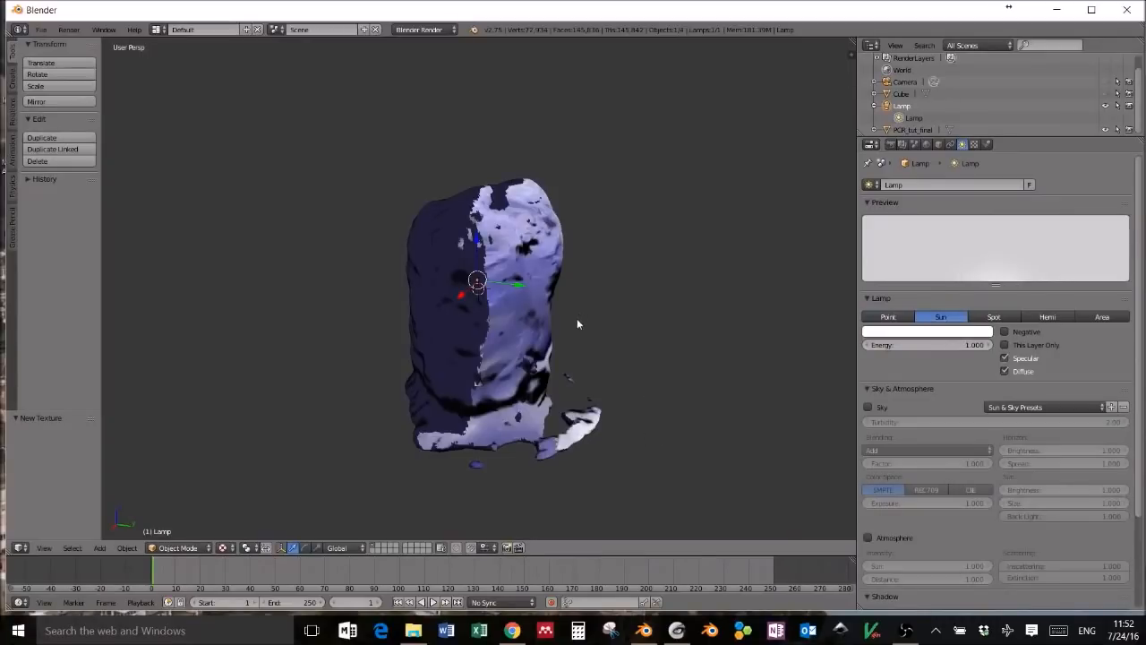
- Orbit horizontally all the way around the sunlit rock to inspect its texture from every side
click(577, 345)
key(KP_4)
key(KP_4)
key(KP_4)
key(KP_4)
key(KP_4)
key(KP_4)
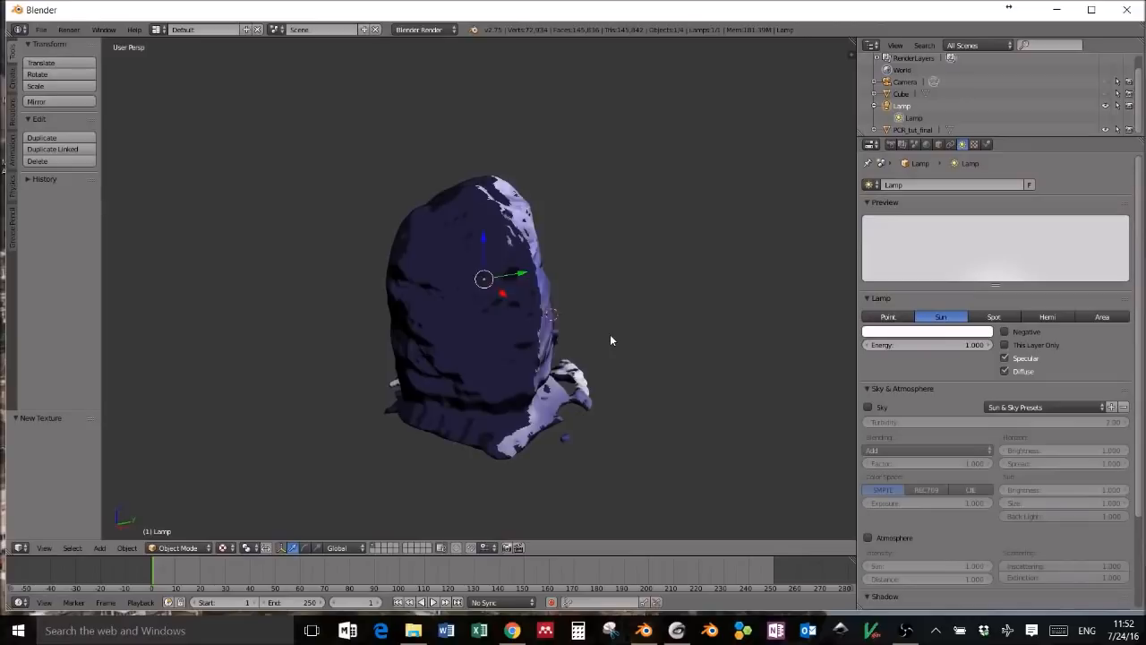
key(KP_4)
key(KP_4)
key(KP_4)
key(KP_4)
key(KP_4)
key(KP_4)
key(KP_4)
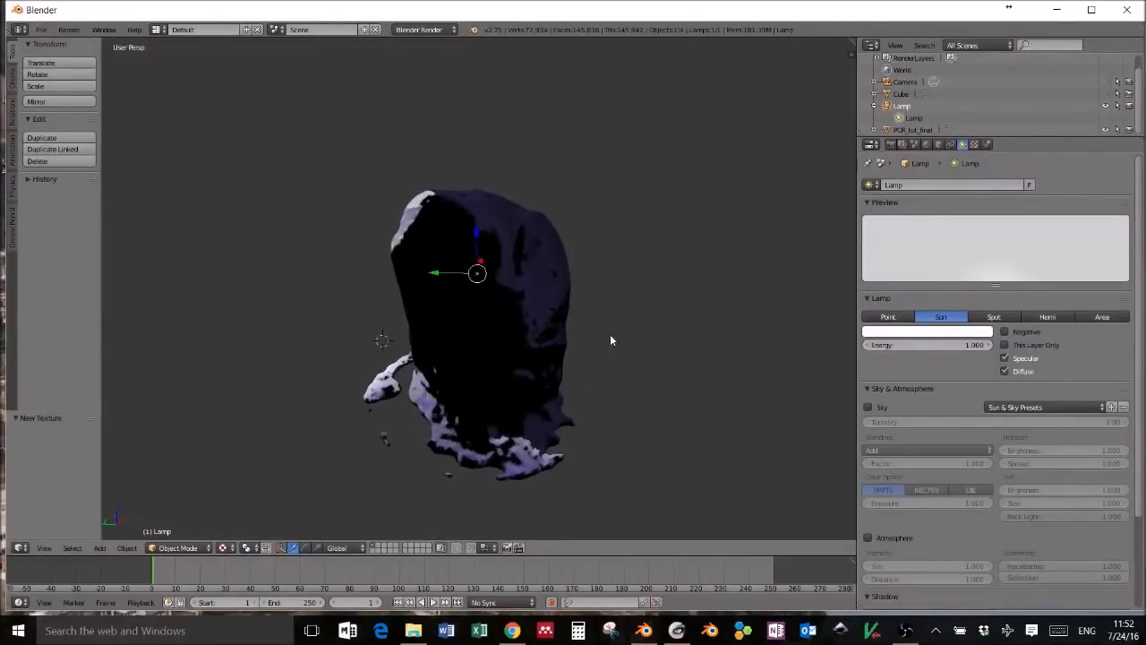
key(KP_4)
key(KP_4)
key(KP_4)
key(KP_4)
key(KP_4)
key(KP_4)
key(KP_4)
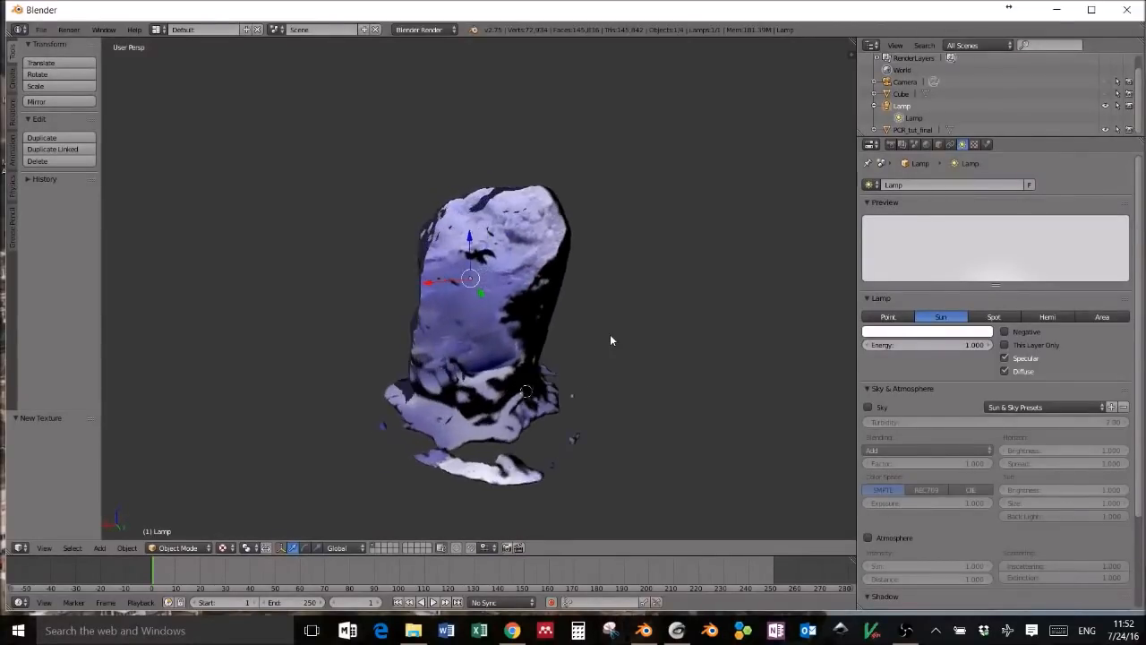
key(KP_4)
key(KP_4)
key(KP_4)
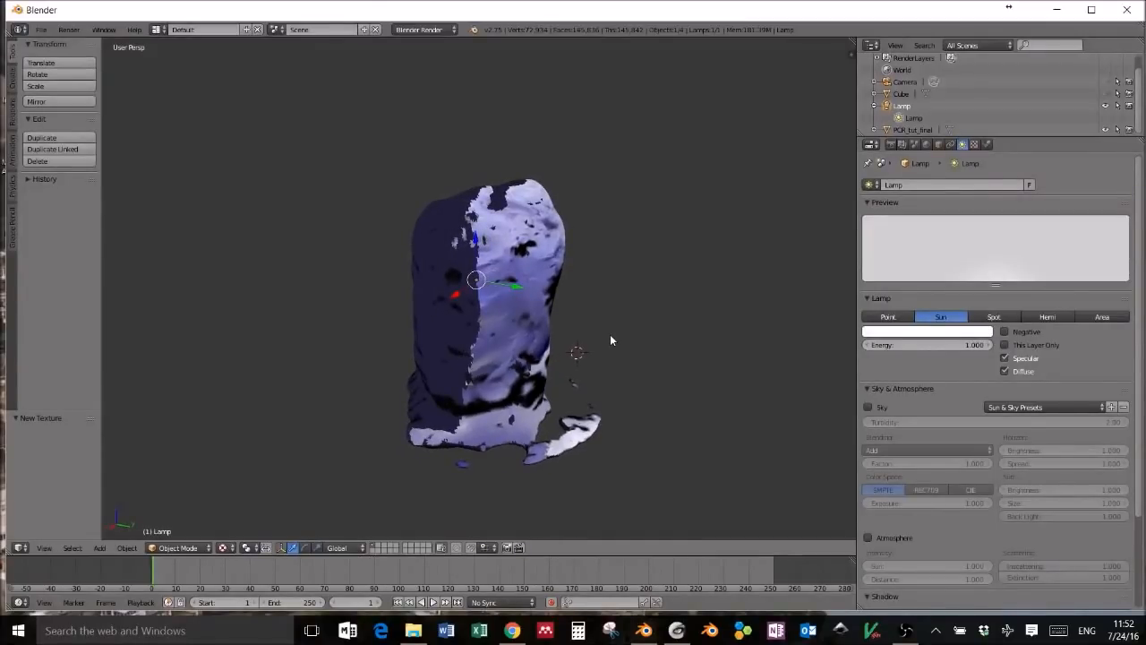
- Examine the sunlit rock's shading from further sides and from above, returning to the face with the strongest shadow
key(KP_4)
key(KP_4)
key(KP_4)
key(KP_4)
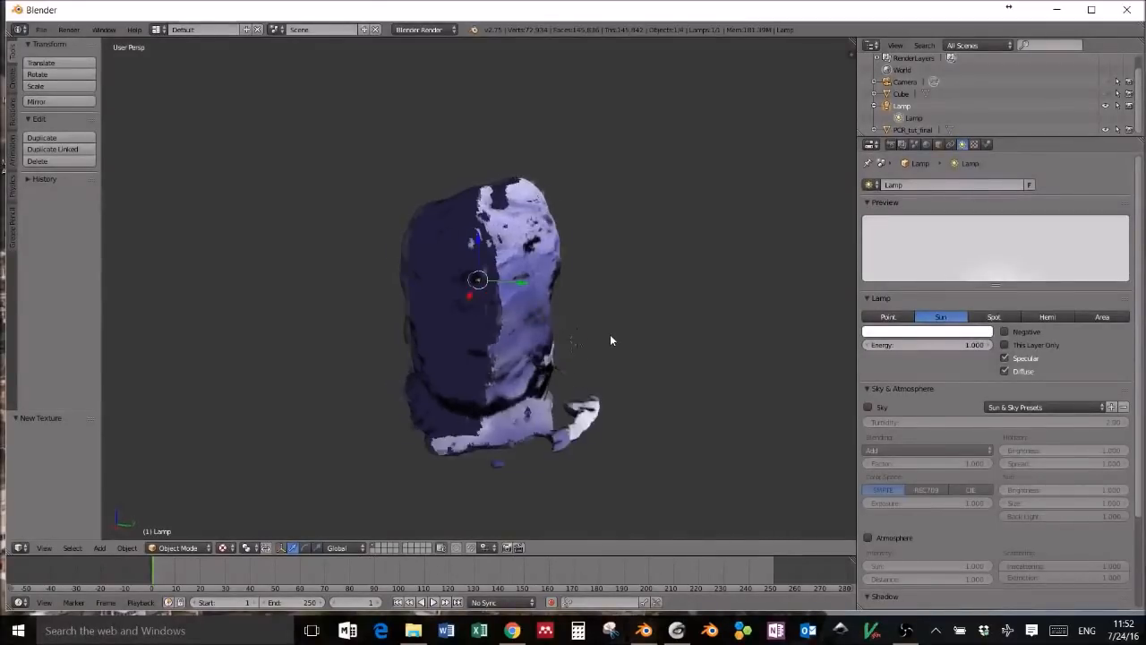
key(KP_4)
key(KP_4)
key(KP_4)
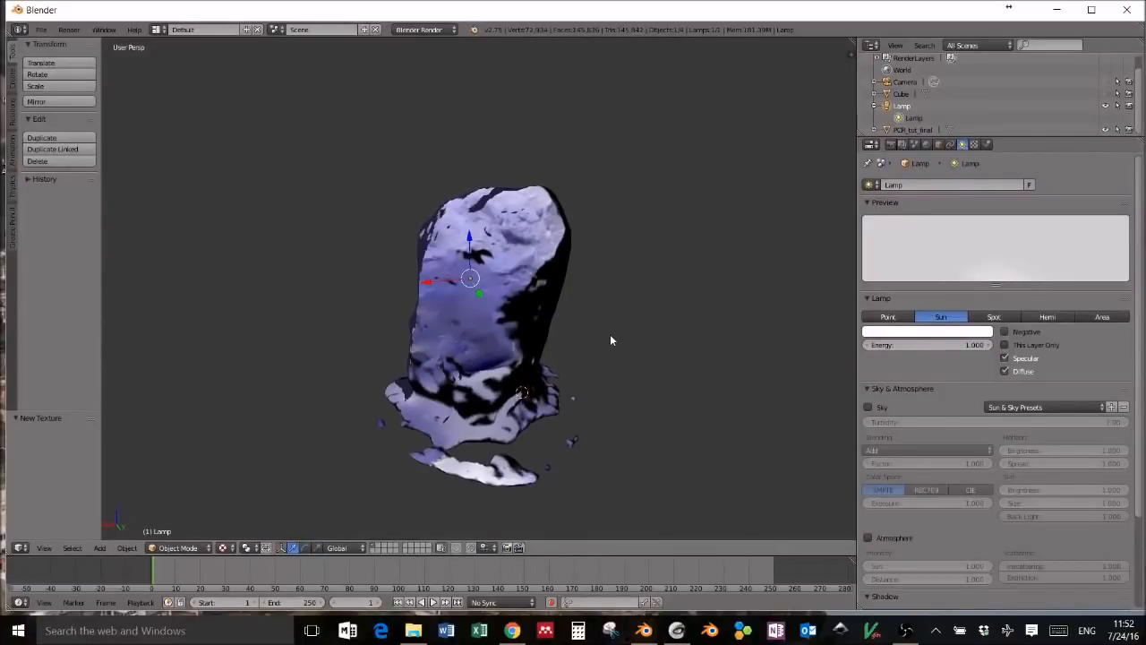
key(KP_8)
key(KP_8)
key(KP_8)
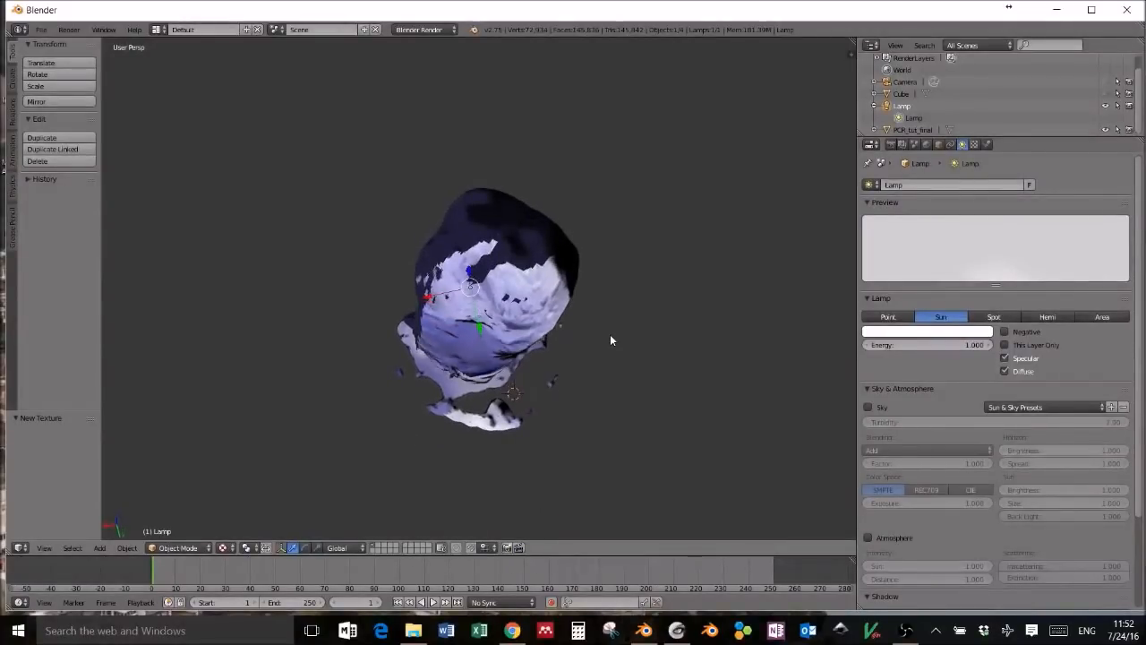
key(KP_2)
key(KP_2)
key(KP_2)
key(KP_2)
key(KP_2)
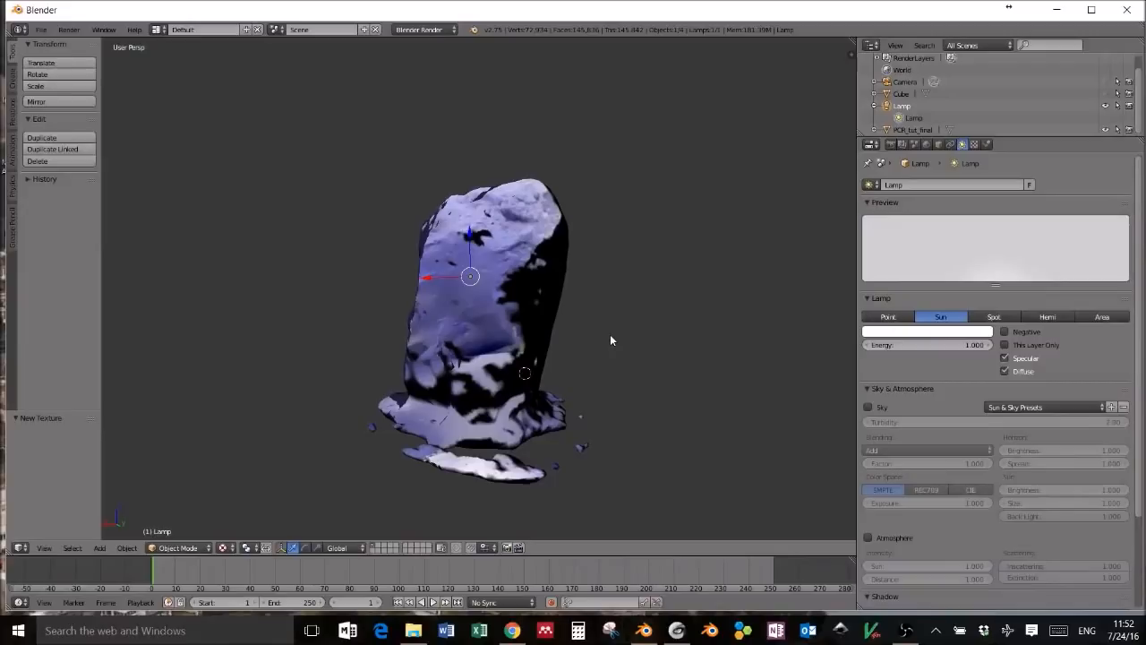
key(KP_4)
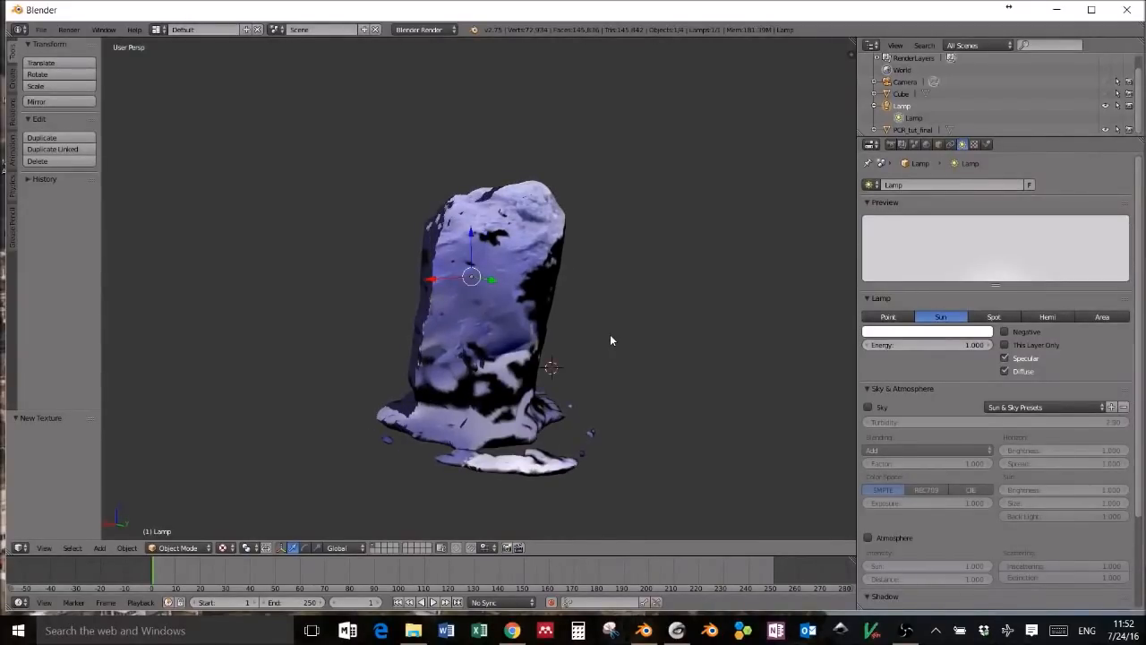
key(KP_4)
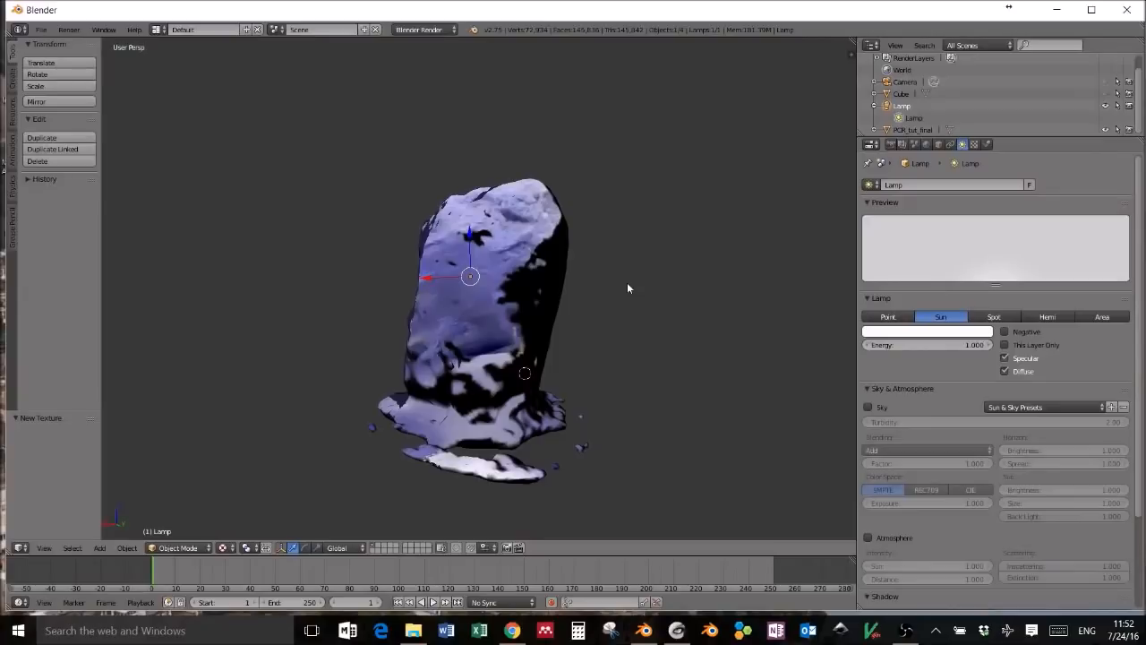
- Save the scene as PCR_tut_FindalBlendblend.blend in the selected photos folder
click(41, 30)
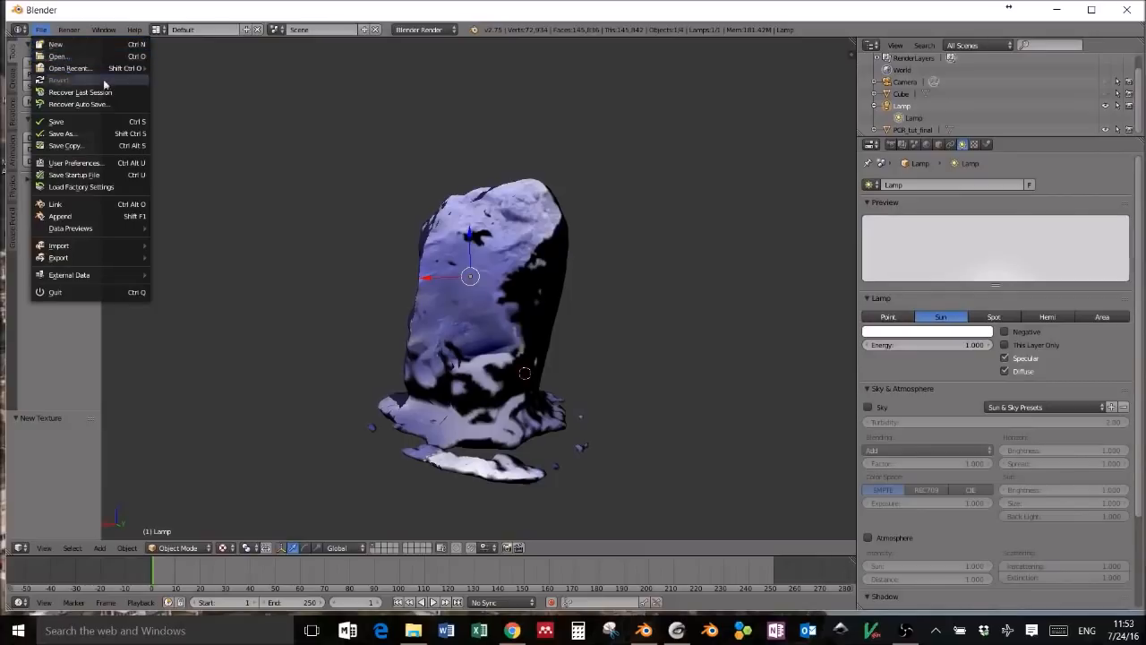
click(117, 134)
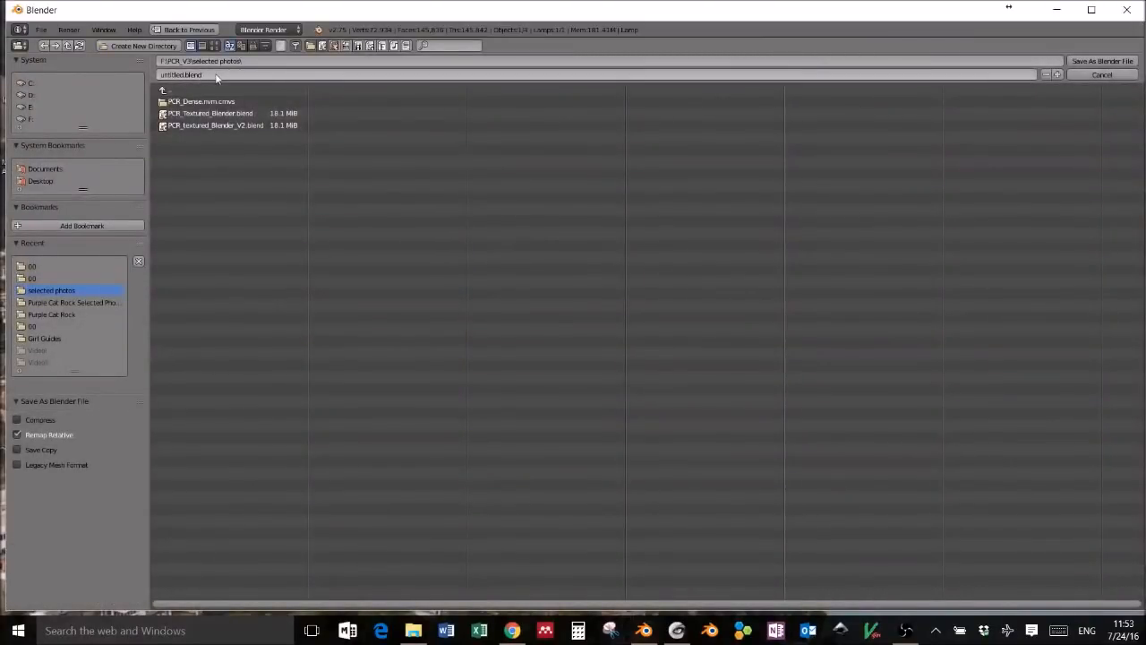
click(184, 74)
drag(184, 74, 146, 77)
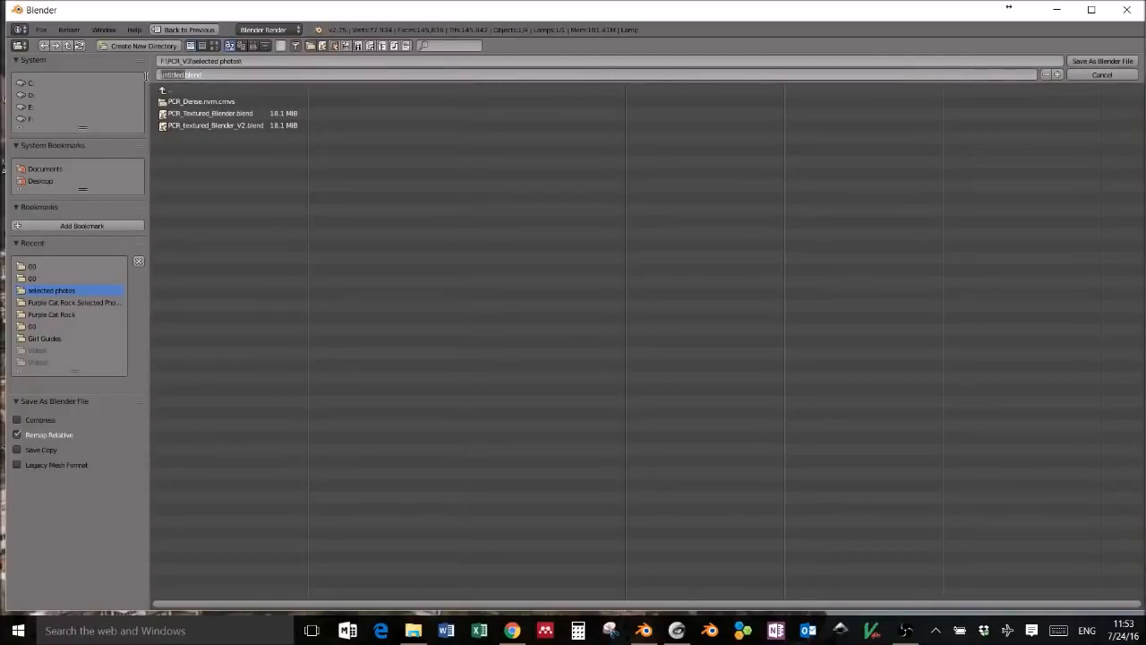
key(BackSpace)
text(PCR_tut_FinalBlender)
click(1105, 61)
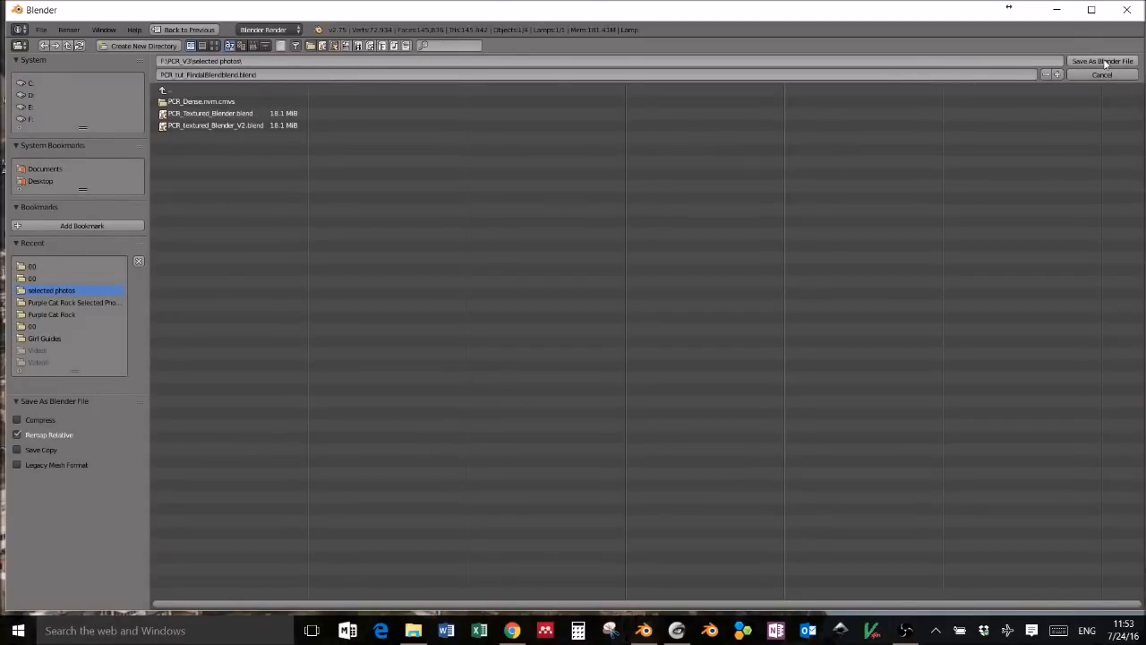
click(1093, 61)
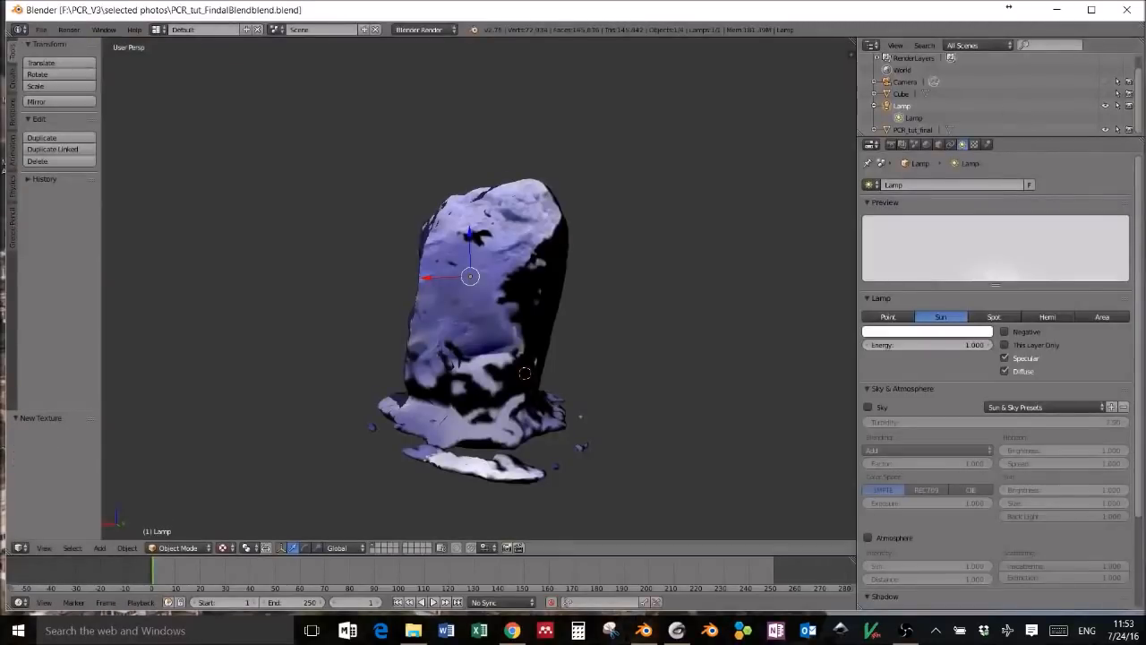
- Open the recent file PCR_textured_Blender_V2.blend
click(42, 30)
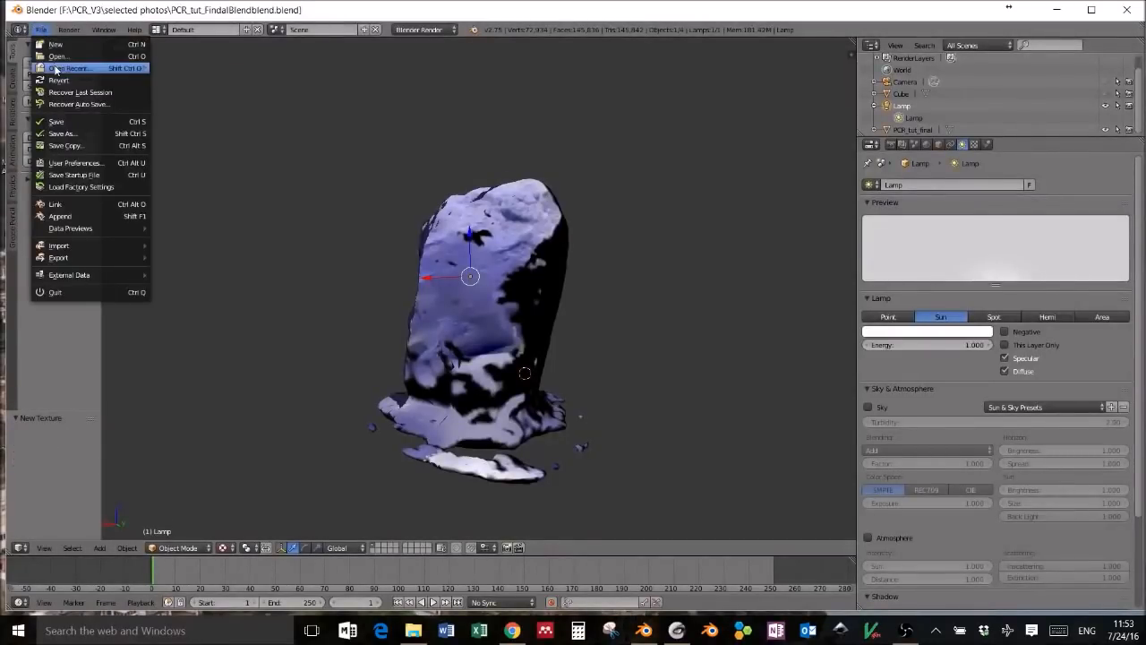
mouse_move(76, 68)
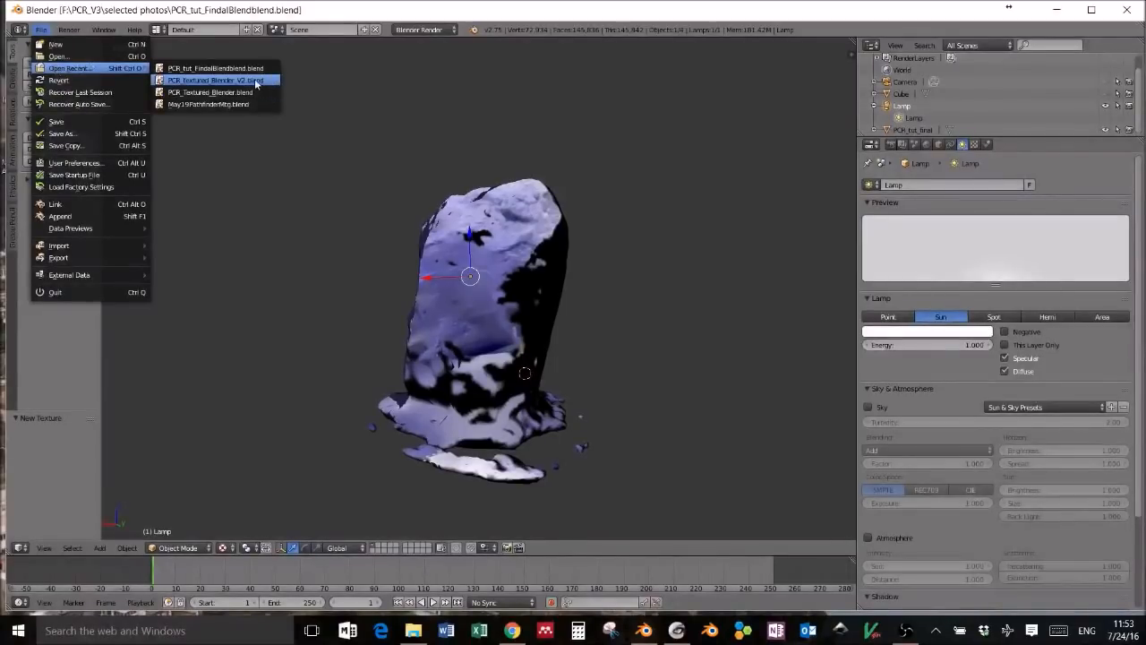
click(215, 81)
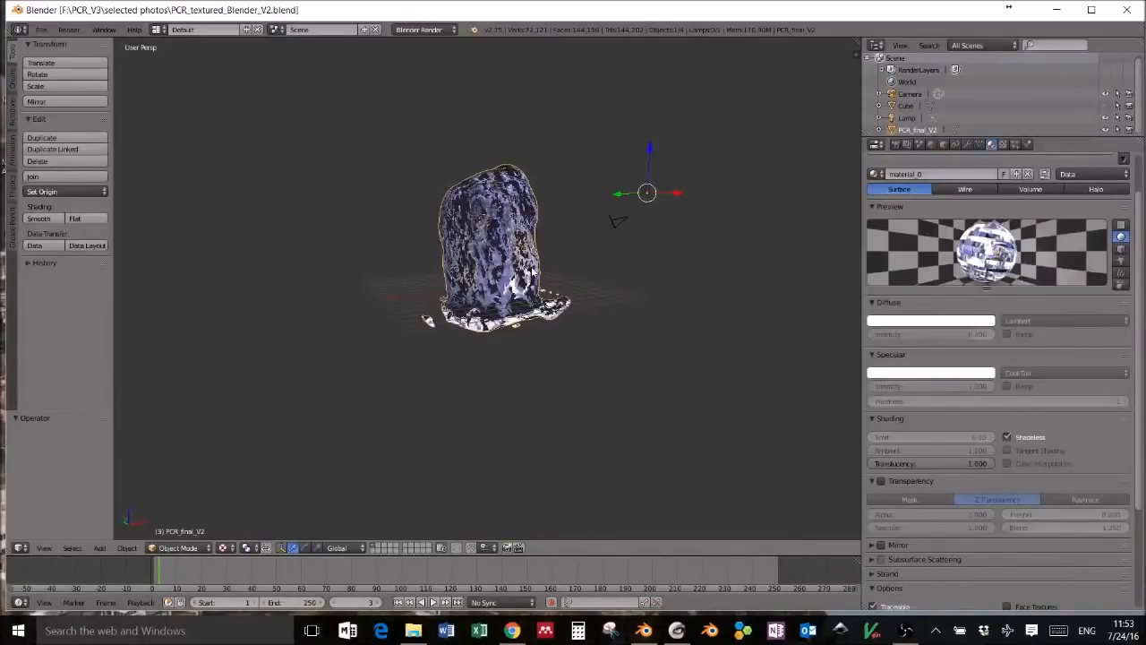
- Examine the V2 rock's patchy texture up close, from above and from the sides, and minimize the Blender window
scroll(482, 204, up, 2)
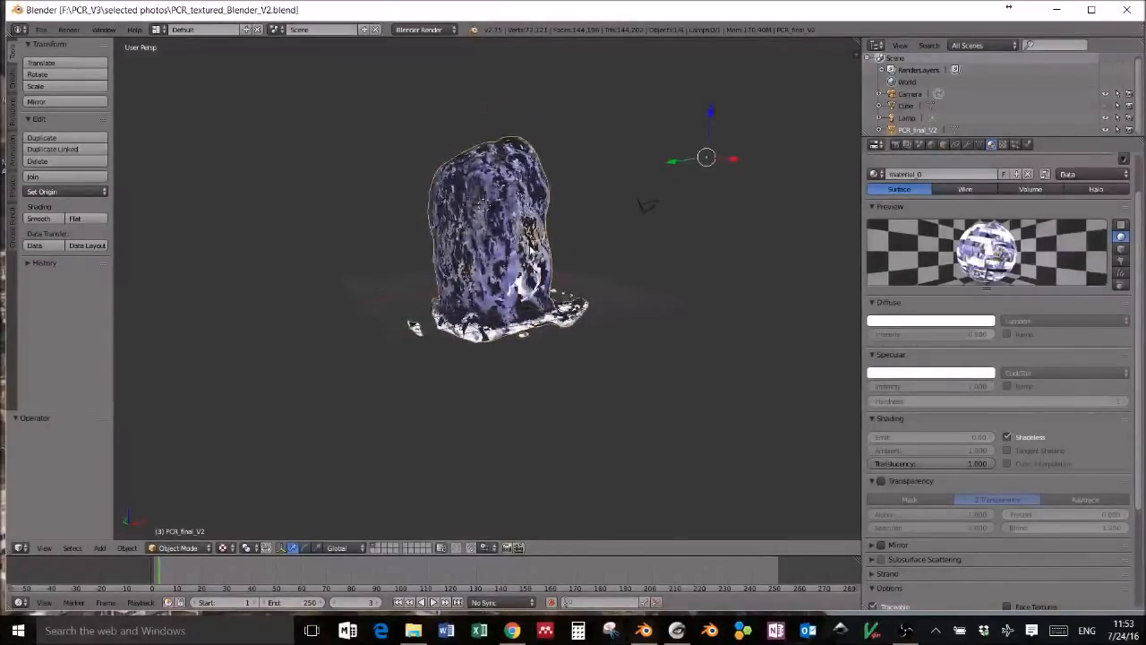
scroll(482, 204, up, 2)
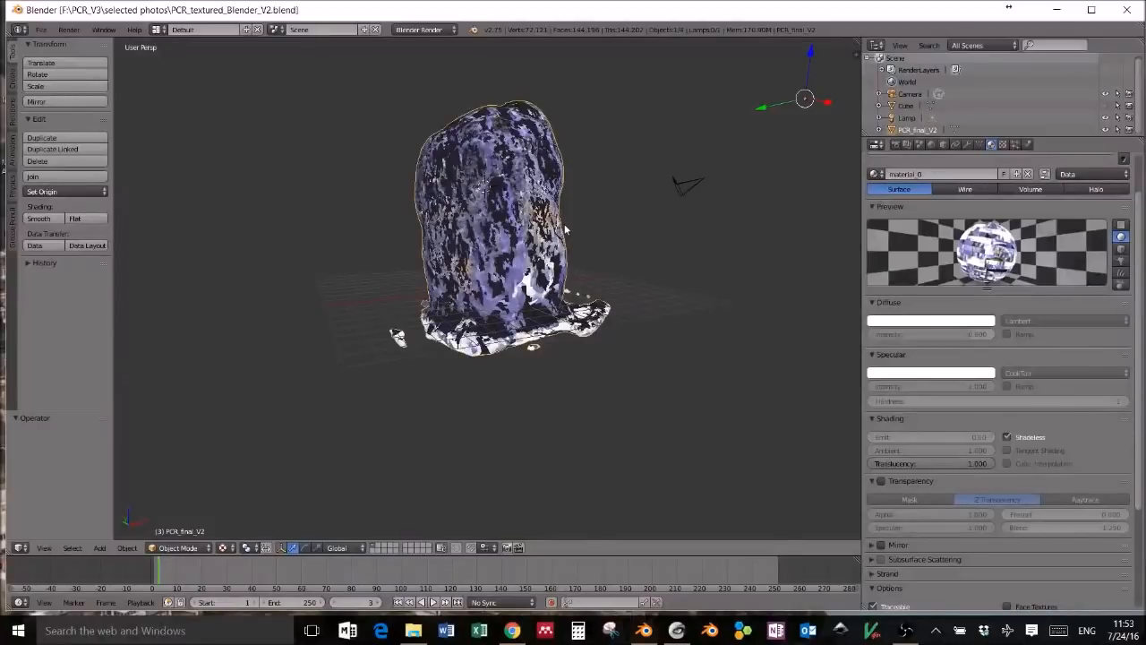
key(Left)
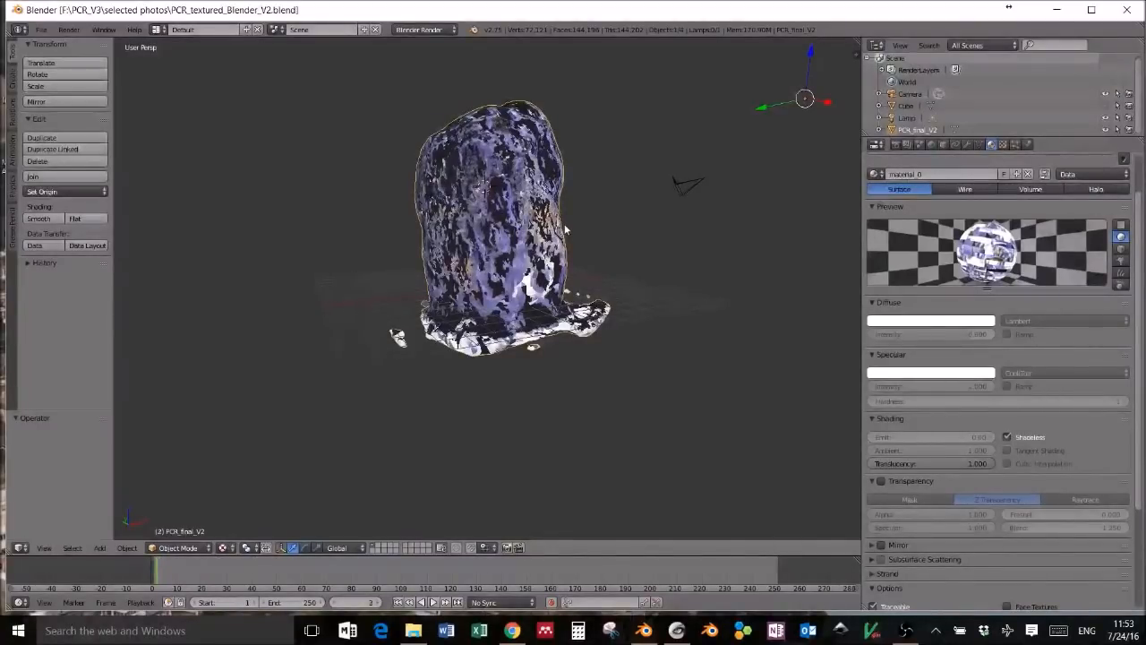
scroll(591, 212, down, 2)
middle_drag(574, 217, 494, 322)
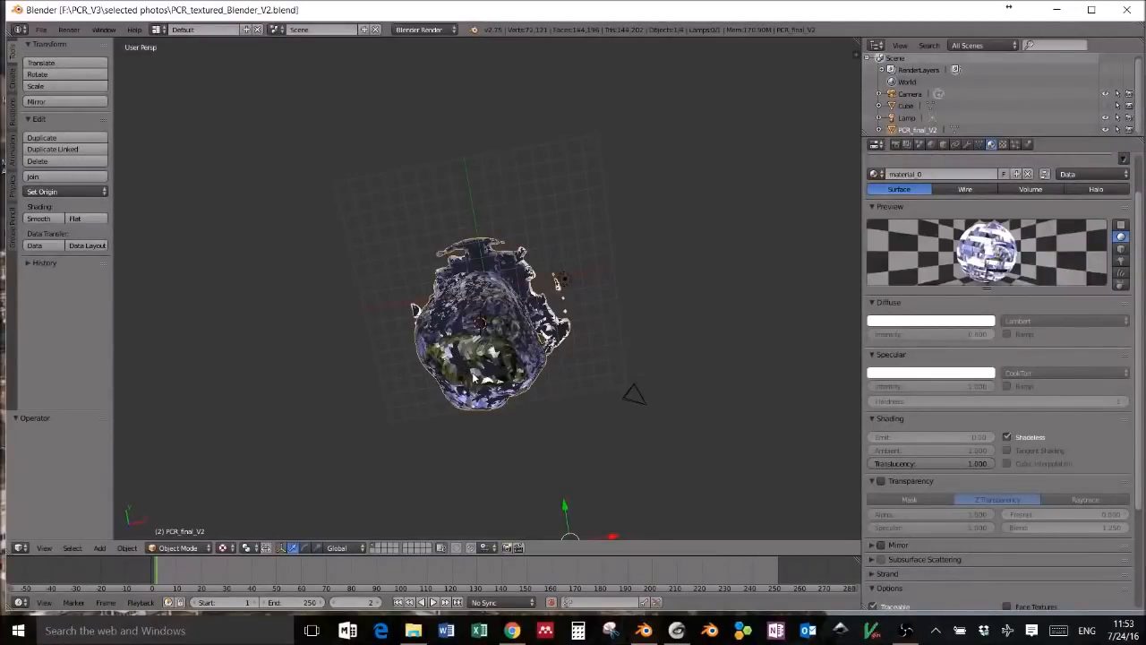
middle_drag(474, 376, 477, 380)
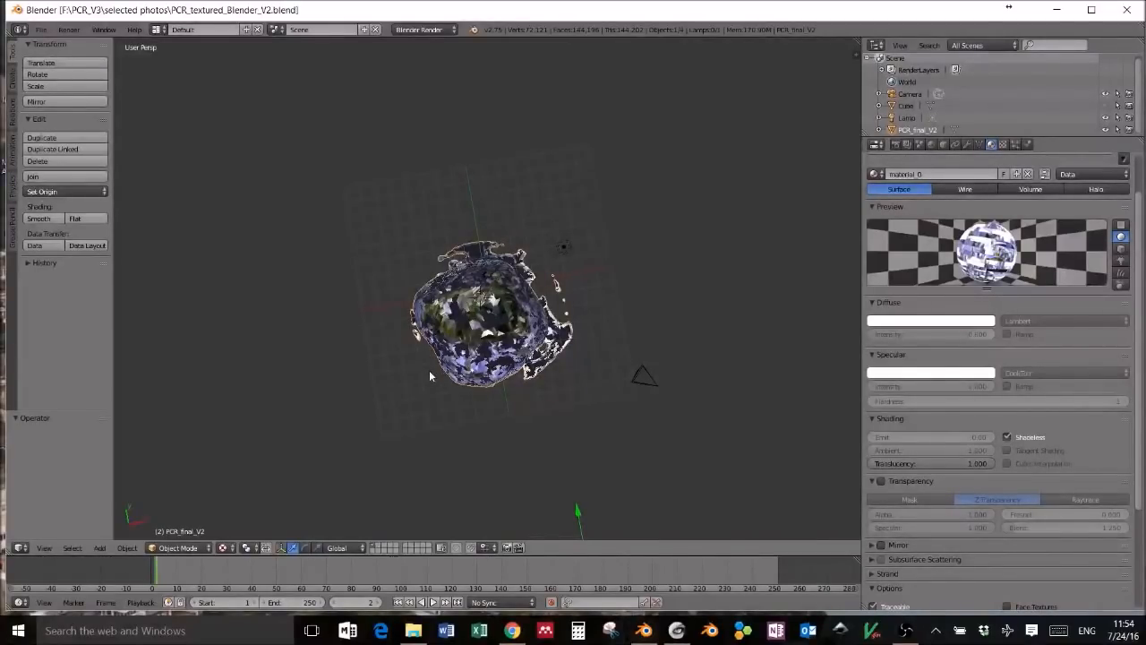
key(KP_8)
key(KP_8)
key(KP_2)
key(KP_2)
key(KP_2)
key(KP_2)
key(KP_2)
key(KP_2)
key(KP_2)
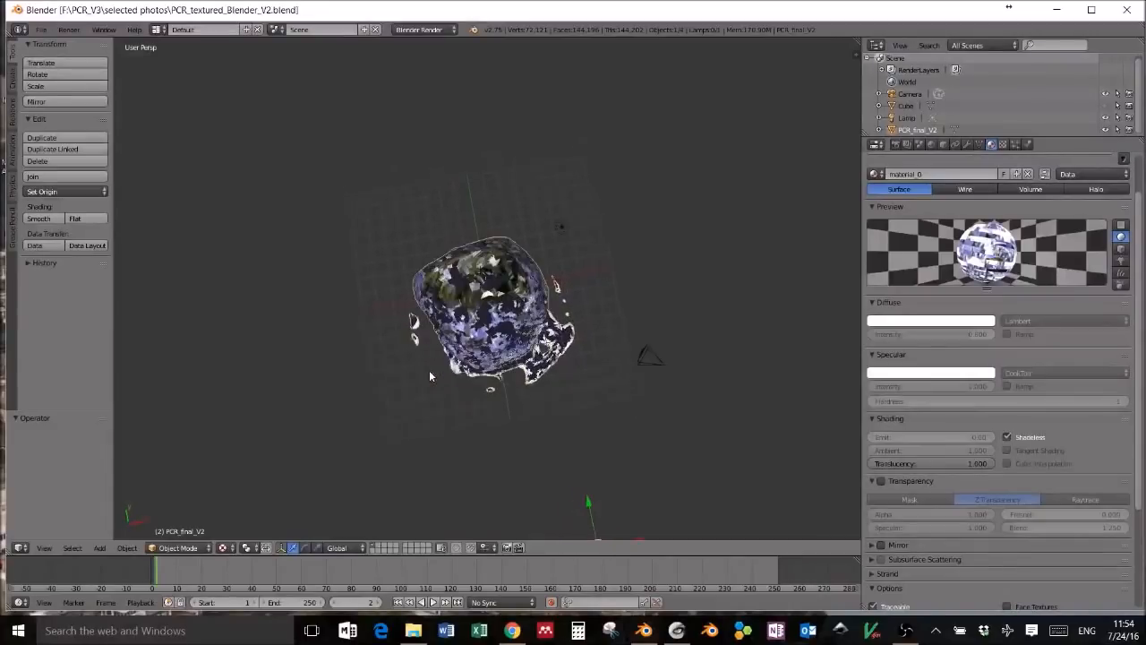
key(KP_6)
key(KP_6)
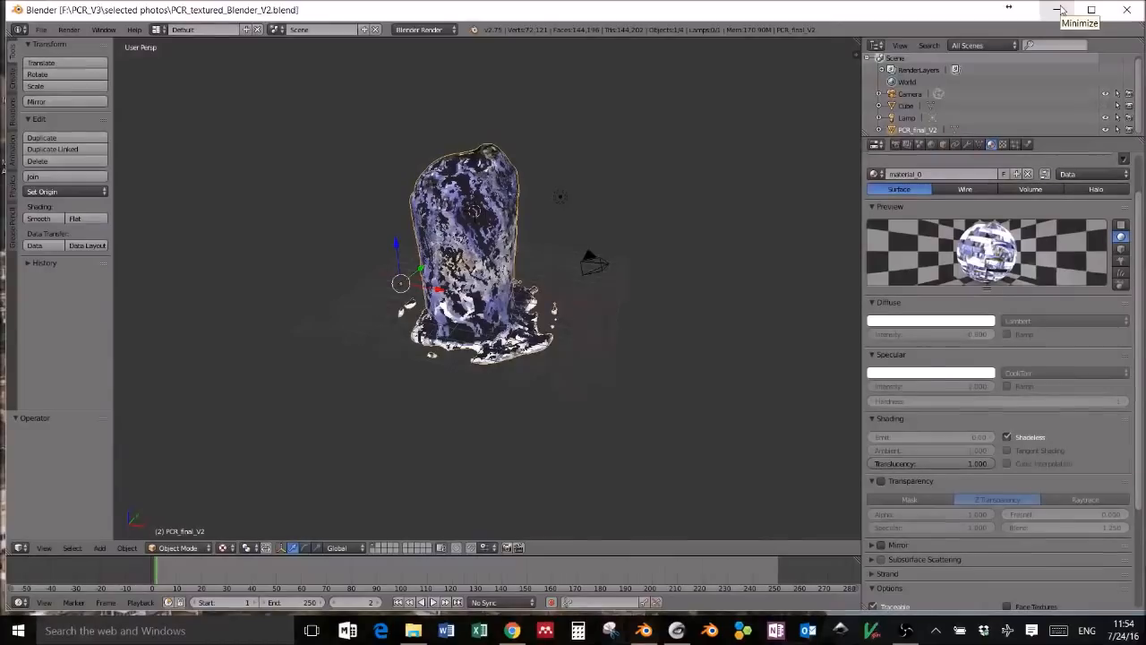
click(1059, 10)
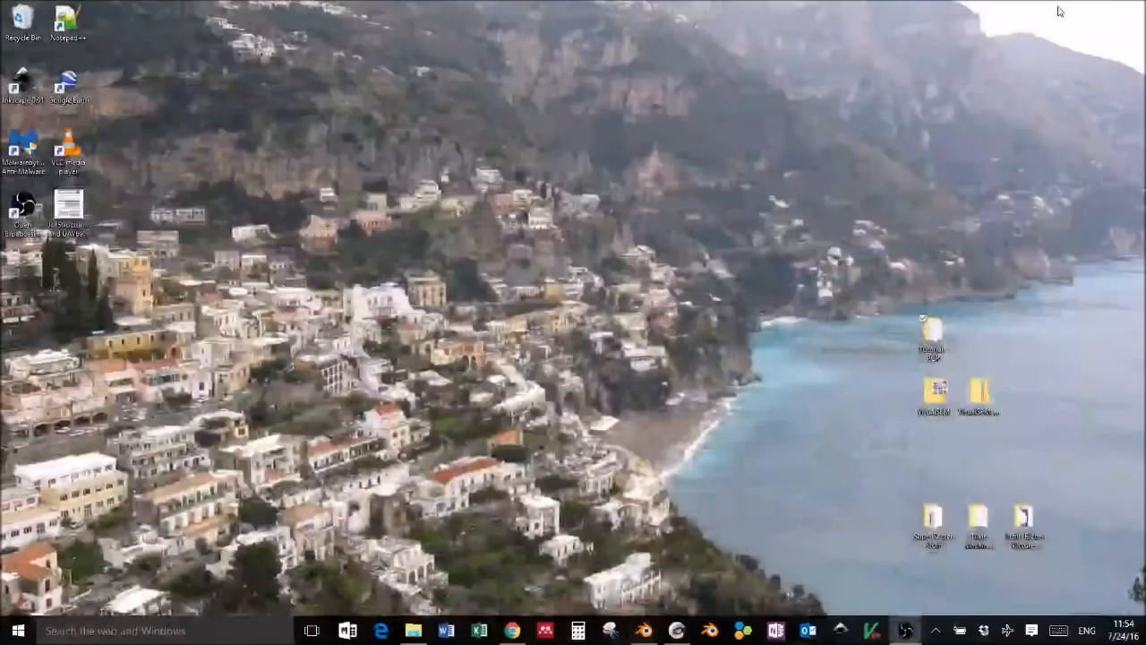